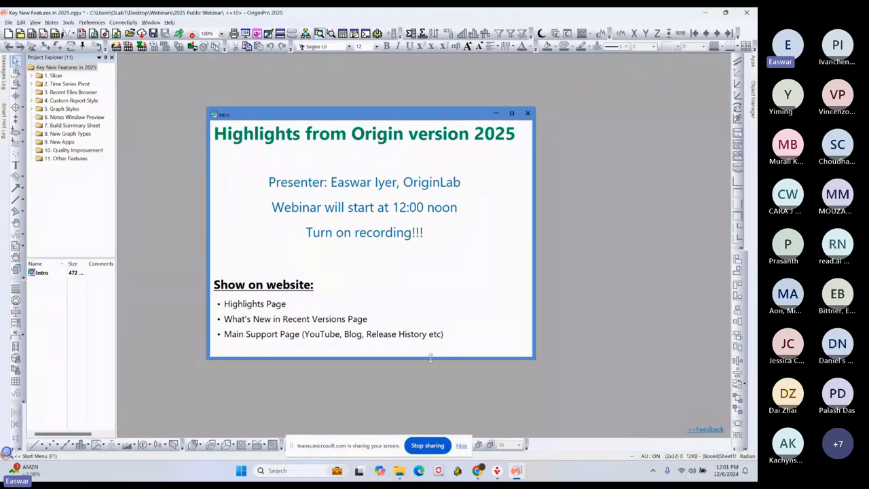
# Step: Switch to Chrome, open the OriginPro 2025 feature highlights page from the OriginLab home page, and look through it to the end
pyautogui.moveTo(475, 473)
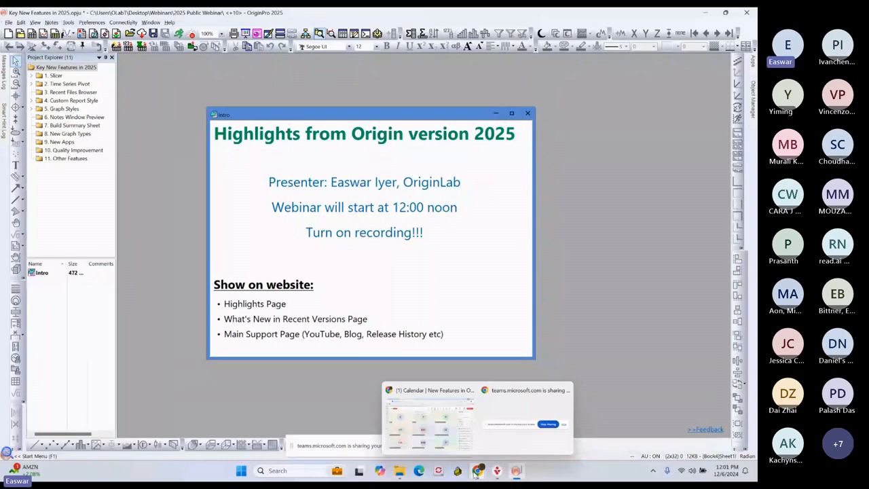
pyautogui.click(426, 424)
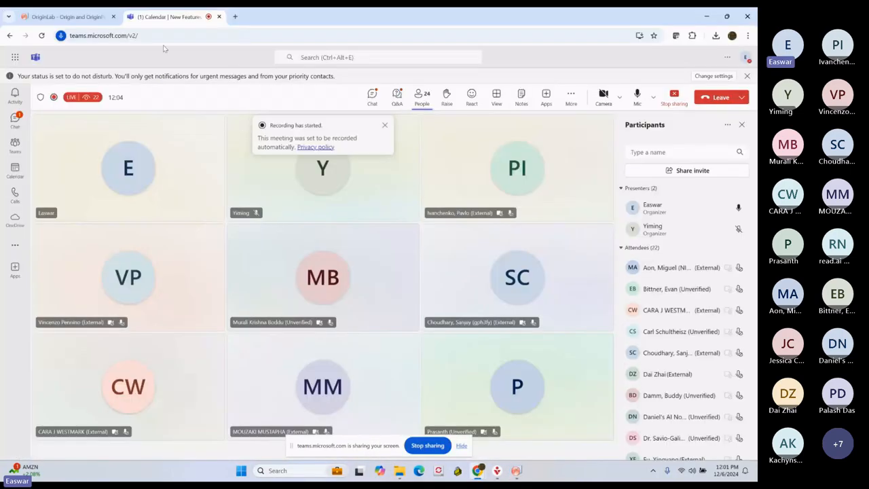
pyautogui.click(68, 16)
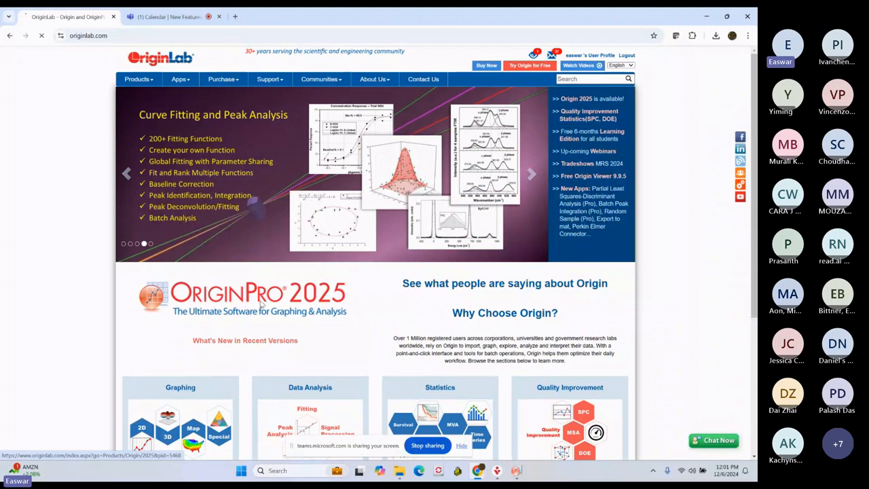
pyautogui.click(260, 304)
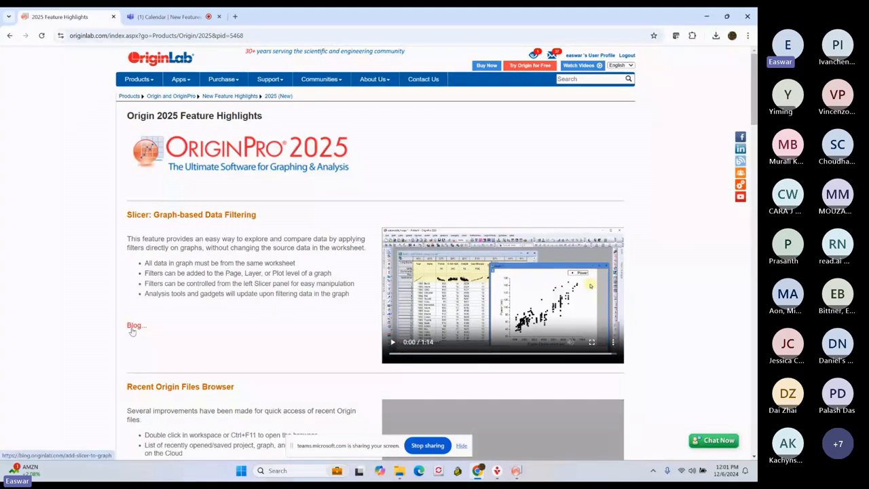
pyautogui.scroll(-7, 234, 306)
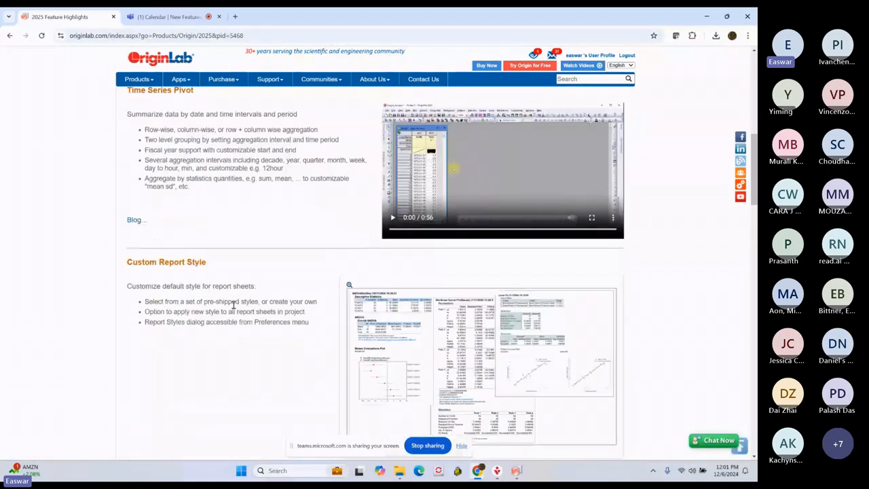
pyautogui.scroll(-15, 234, 306)
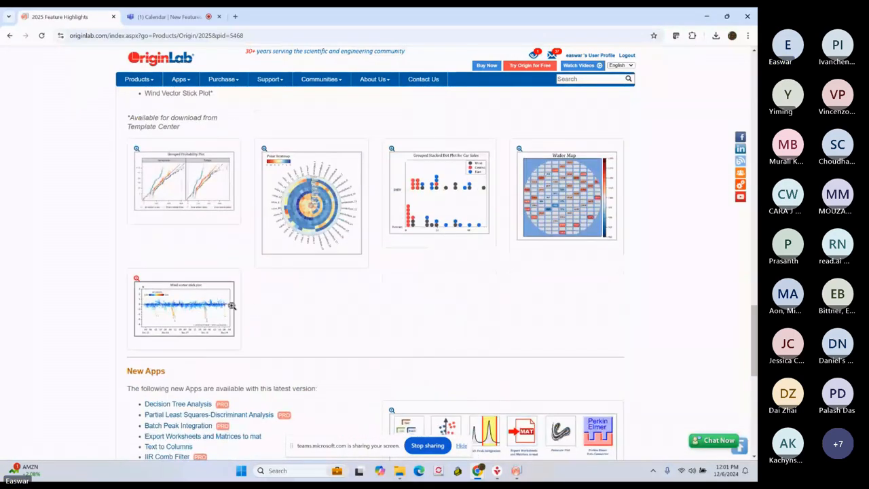
pyautogui.scroll(-10, 230, 306)
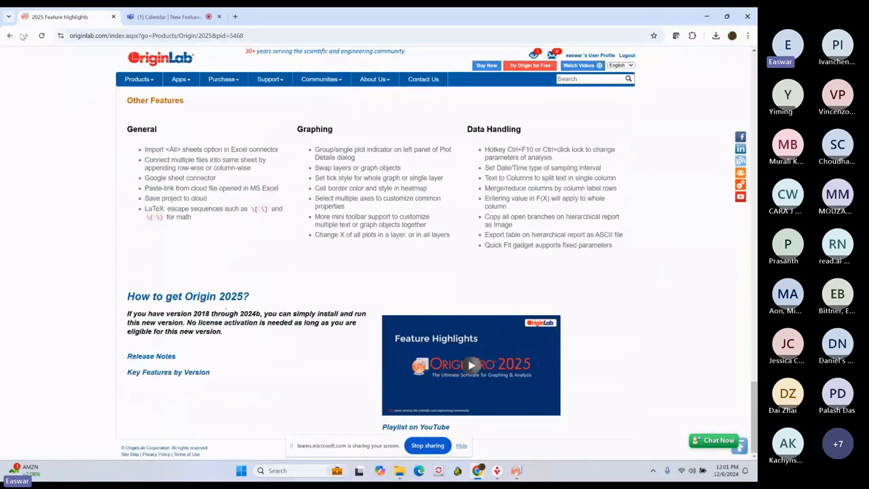
# Step: Return to the home page, open What's New in Recent Versions, and highlight the release dates of versions 2025 and 2024b
pyautogui.click(9, 35)
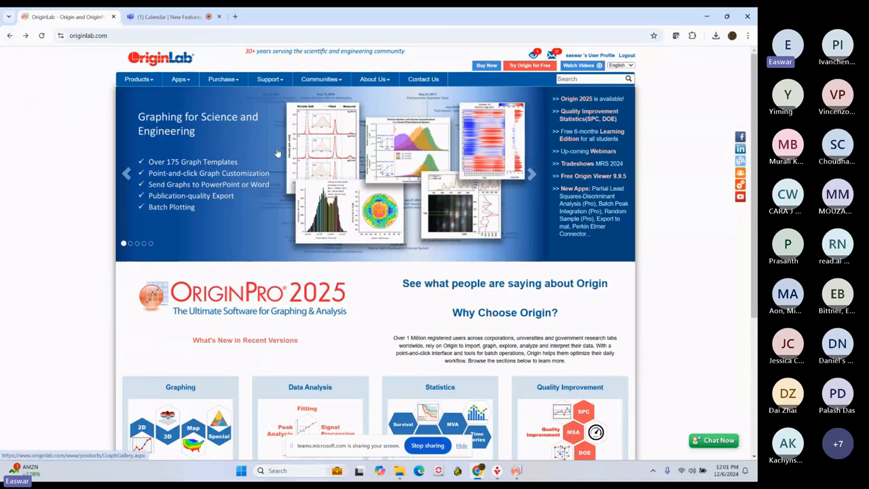
pyautogui.click(237, 341)
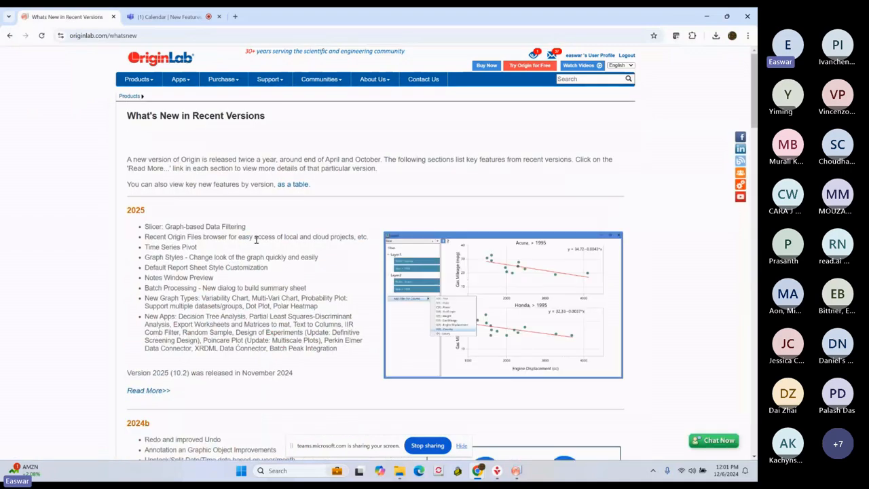
pyautogui.scroll(-2, 257, 239)
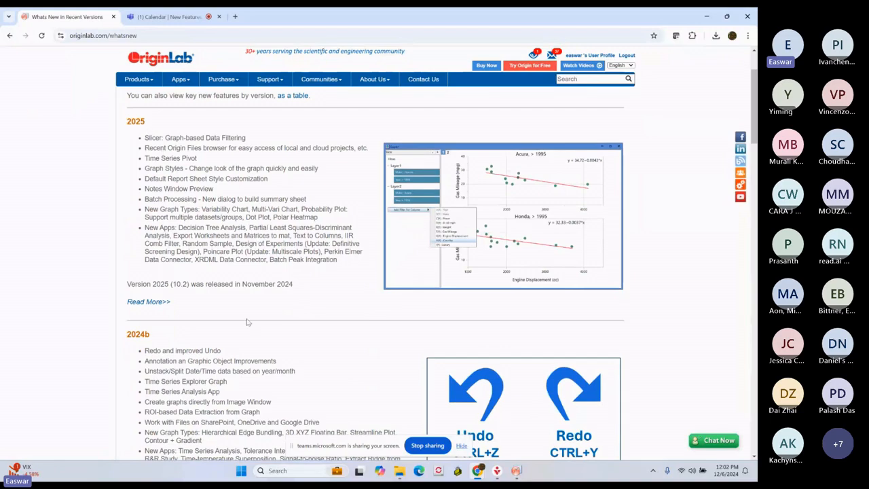
pyautogui.moveTo(242, 284); pyautogui.dragTo(301, 287)
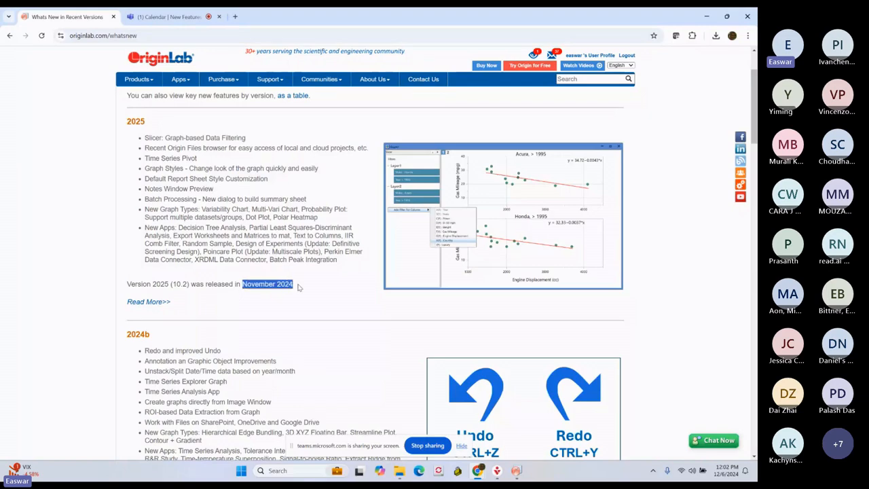
pyautogui.scroll(-2, 305, 270)
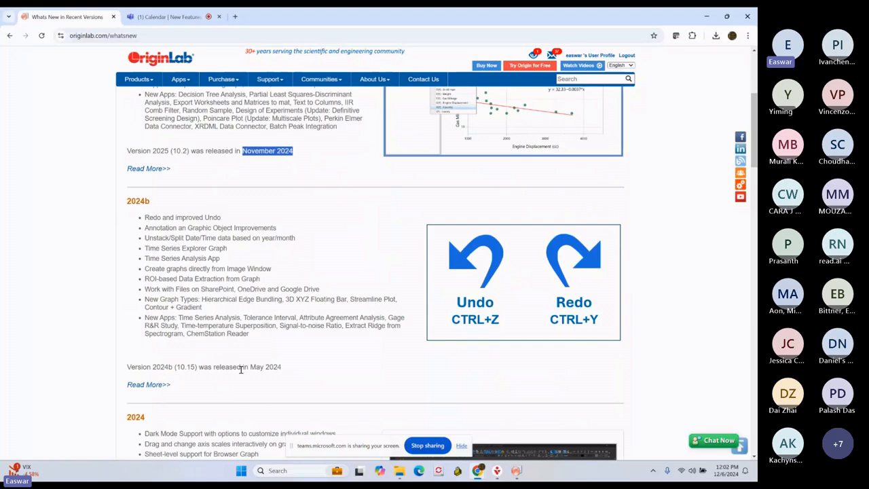
pyautogui.moveTo(251, 365); pyautogui.dragTo(285, 367)
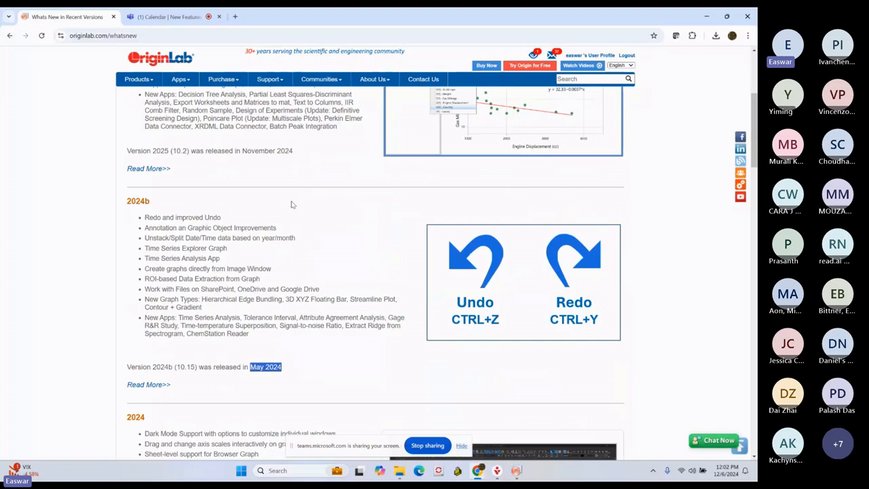
# Step: Review the feature lists of the older versions, and view the full 2024b feature highlights page before closing it
pyautogui.scroll(-1, 292, 204)
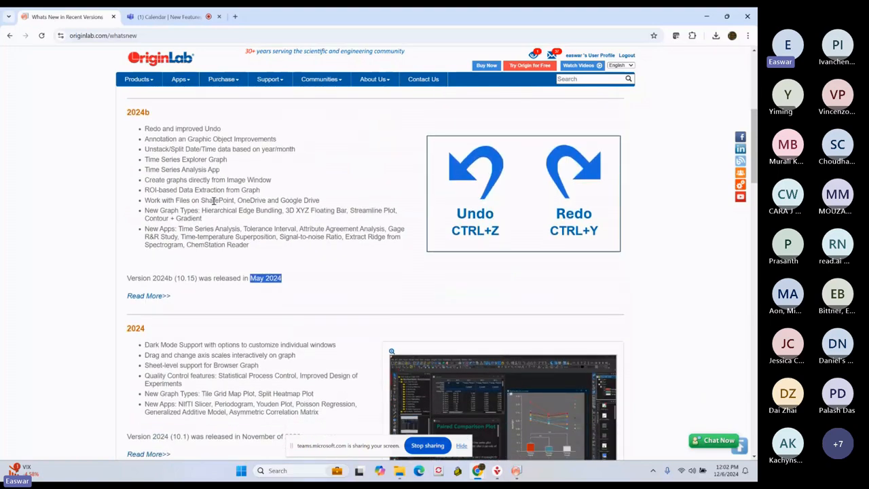
pyautogui.scroll(-2, 226, 321)
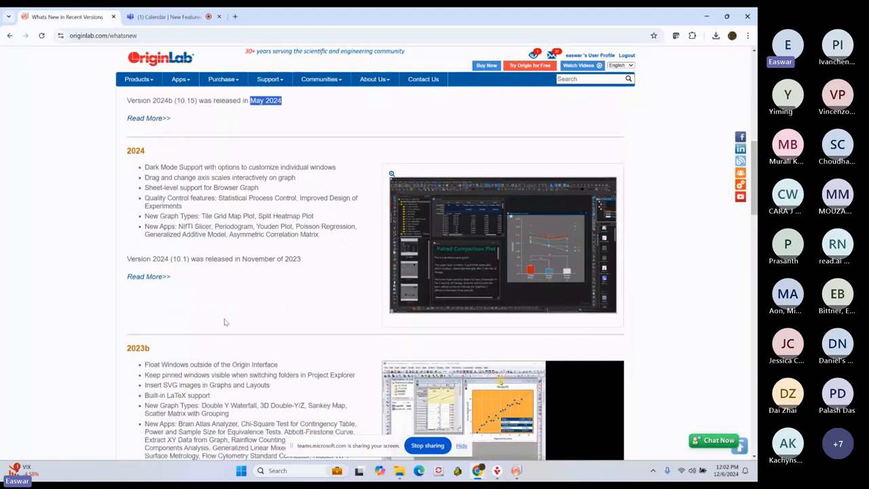
pyautogui.scroll(-5, 226, 320)
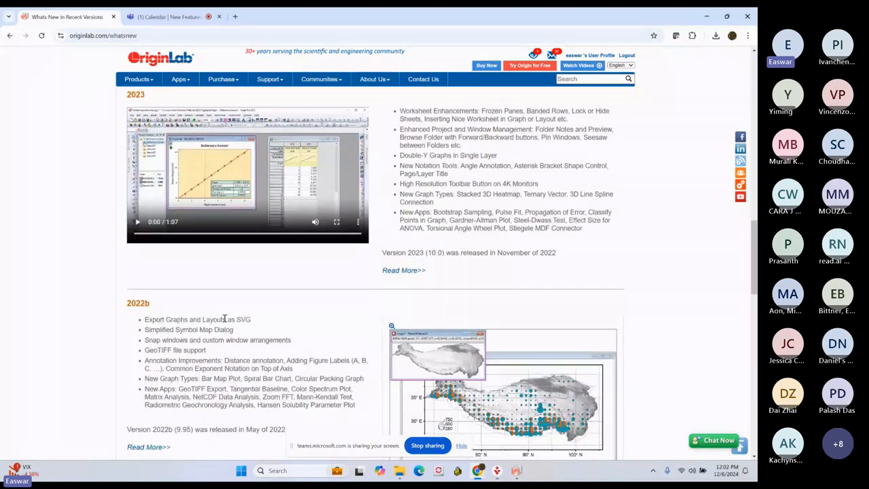
pyautogui.scroll(-3, 226, 321)
pyautogui.scroll(8, 226, 320)
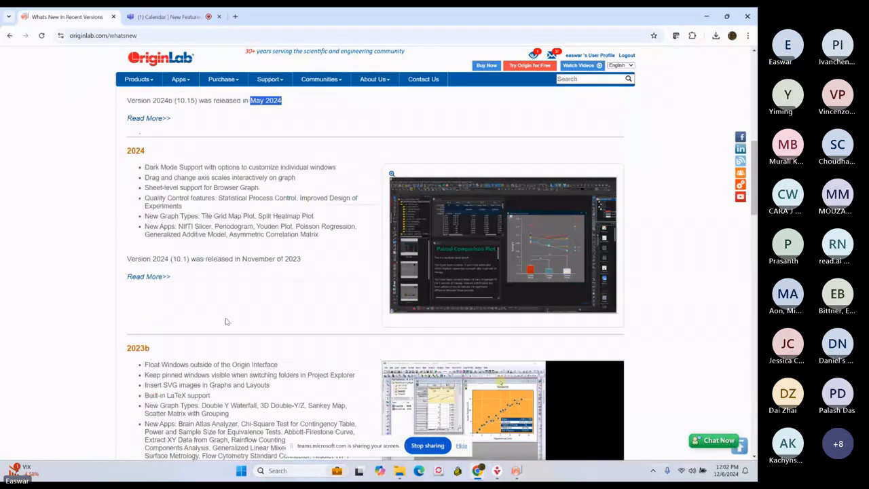
pyautogui.scroll(3, 206, 197)
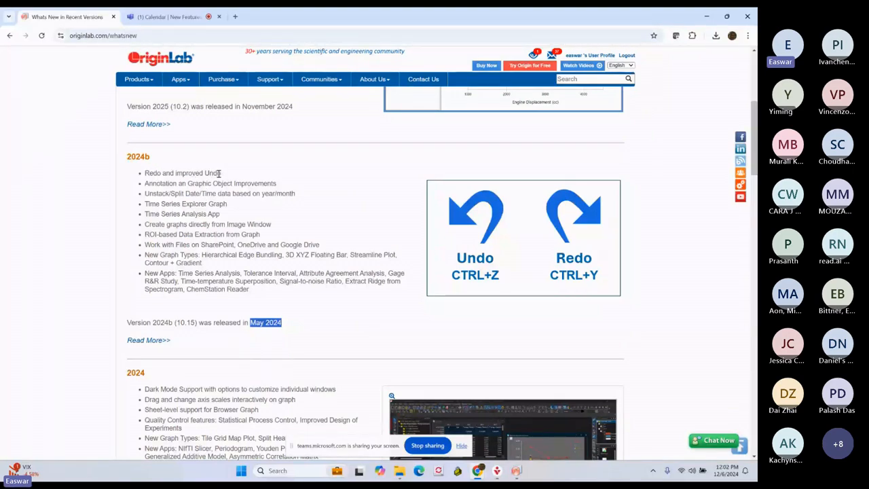
pyautogui.click(143, 340)
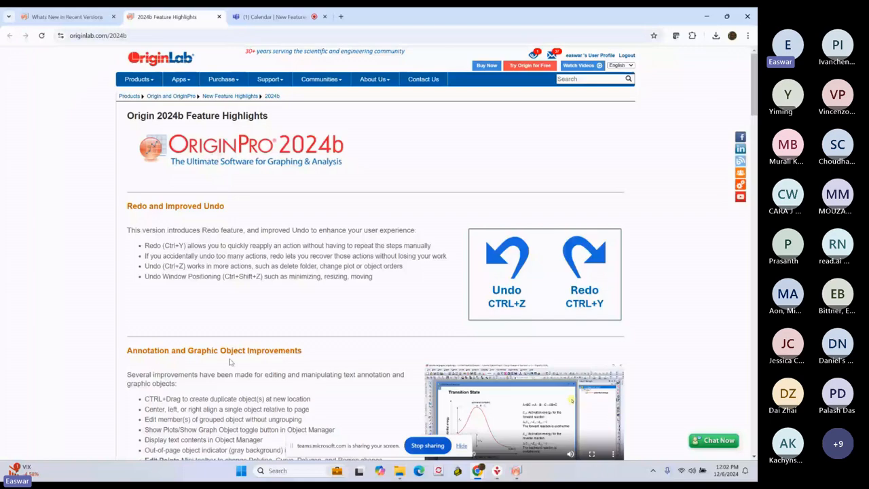
pyautogui.click(220, 16)
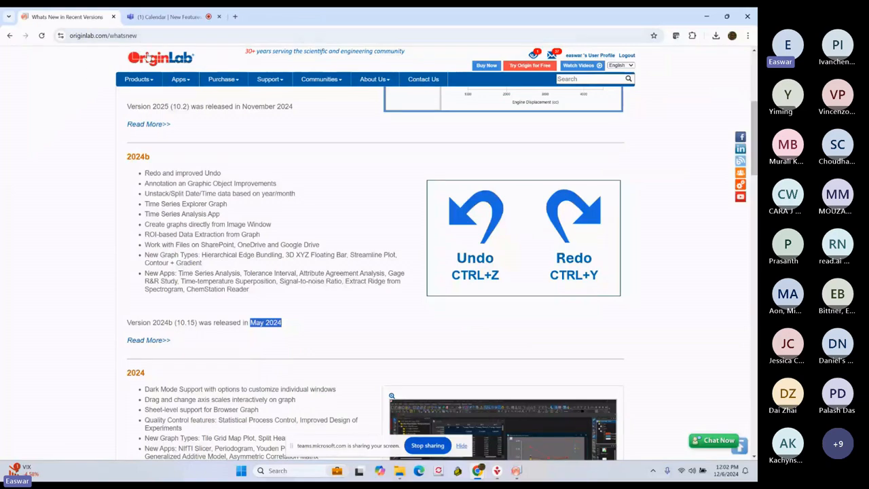
# Step: Return to the OriginLab home page and open the Help Center from the support resources
pyautogui.click(148, 57)
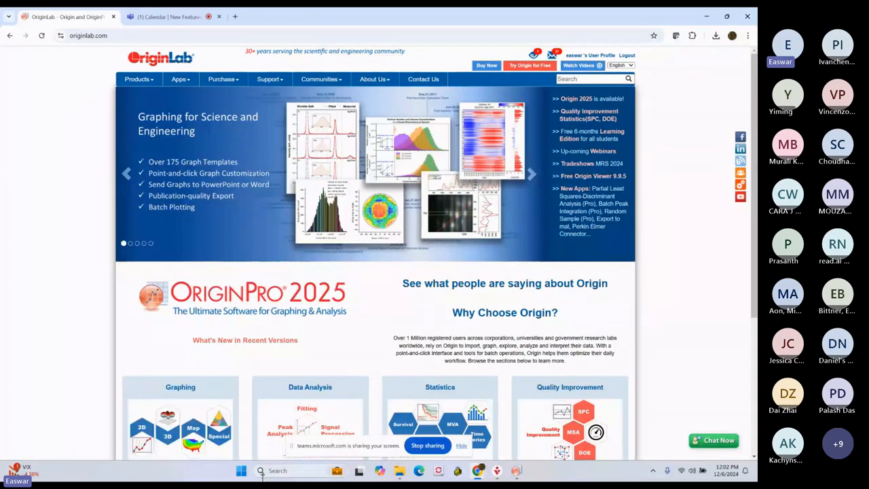
pyautogui.click(279, 83)
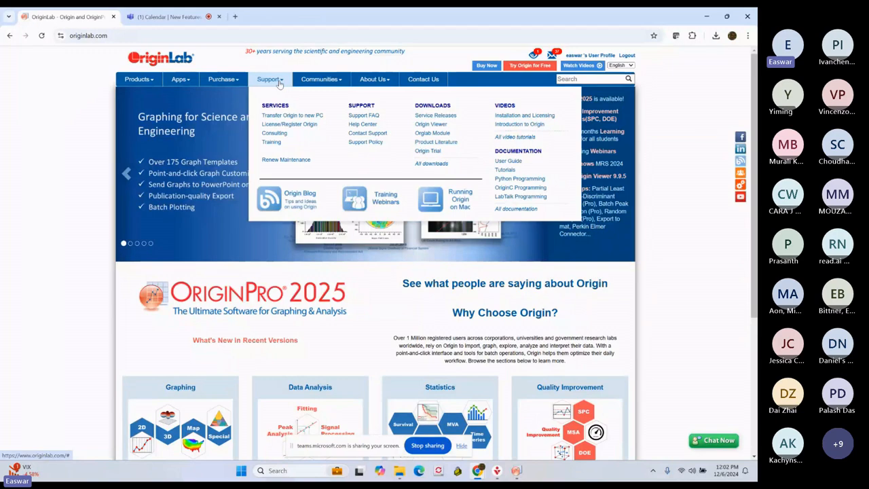
pyautogui.click(363, 125)
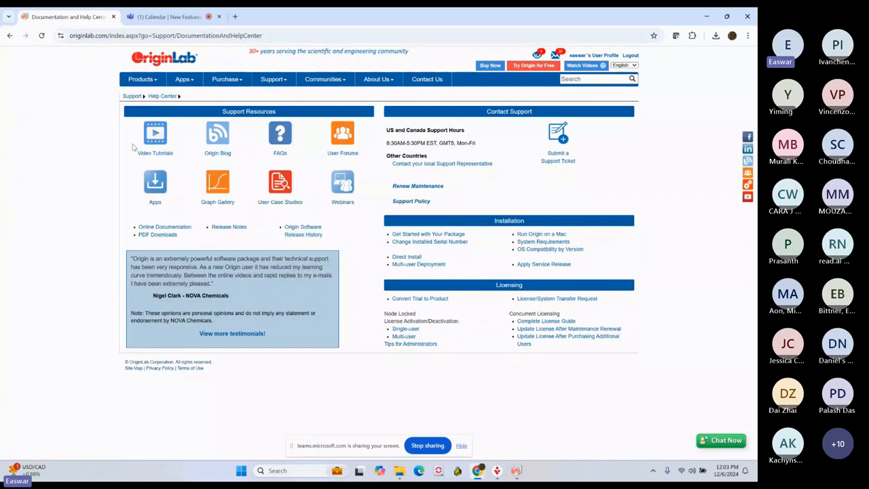
# Step: View the Origin Blog posts and the Video Tutorials page from the Help Center, closing each page after viewing
pyautogui.click(213, 136)
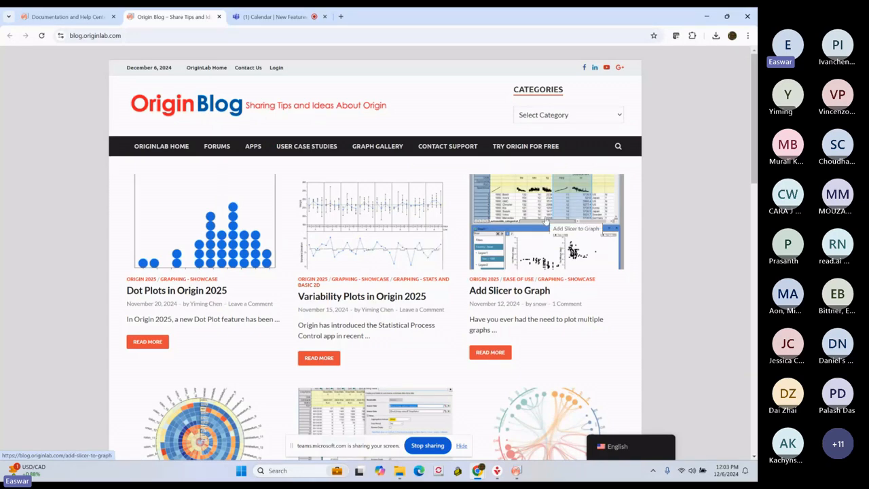
pyautogui.scroll(-4, 546, 220)
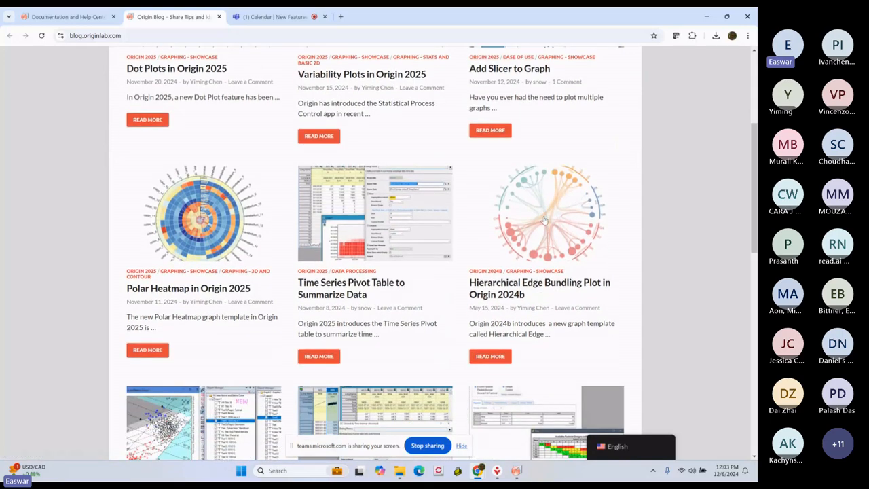
pyautogui.scroll(-2, 544, 220)
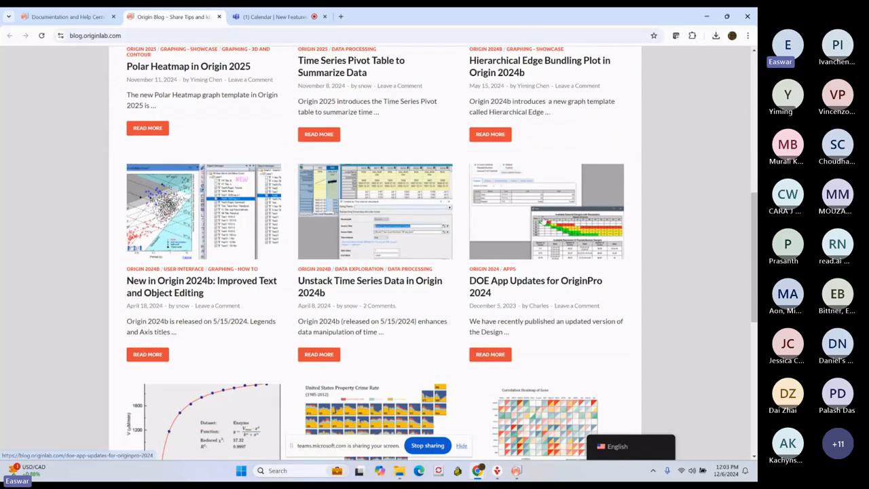
pyautogui.scroll(-2, 542, 219)
pyautogui.scroll(8, 547, 218)
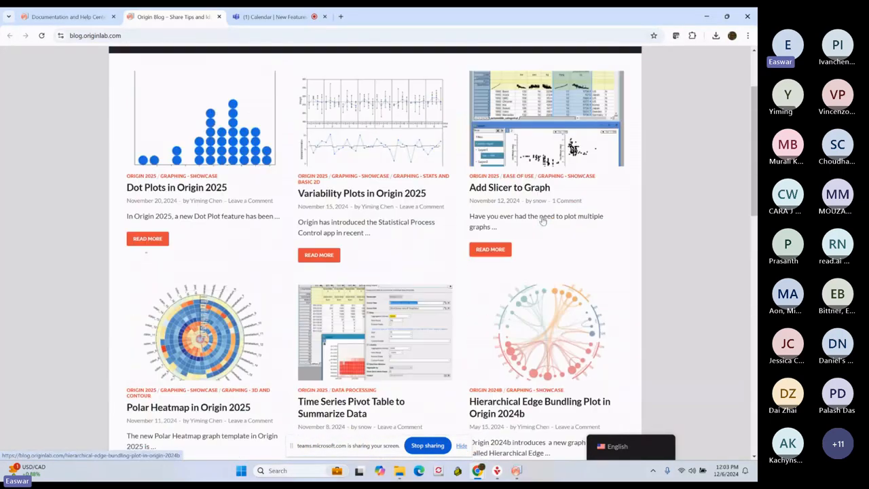
pyautogui.click(219, 16)
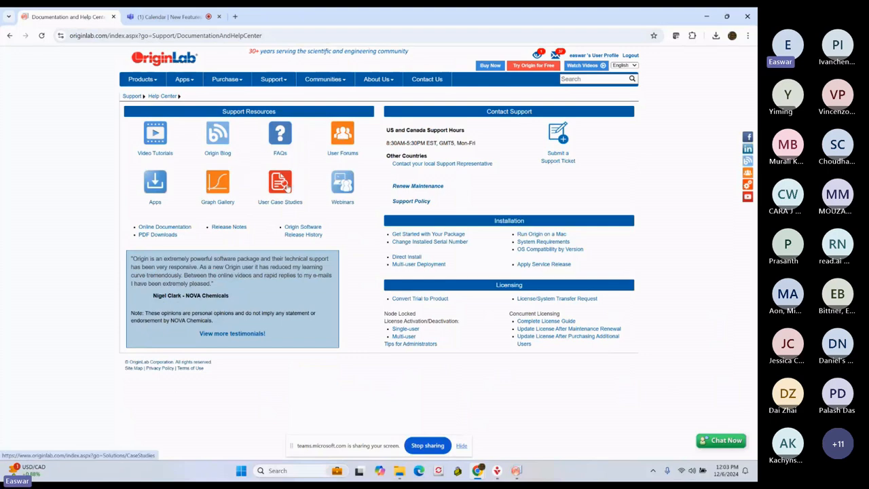
pyautogui.click(155, 134)
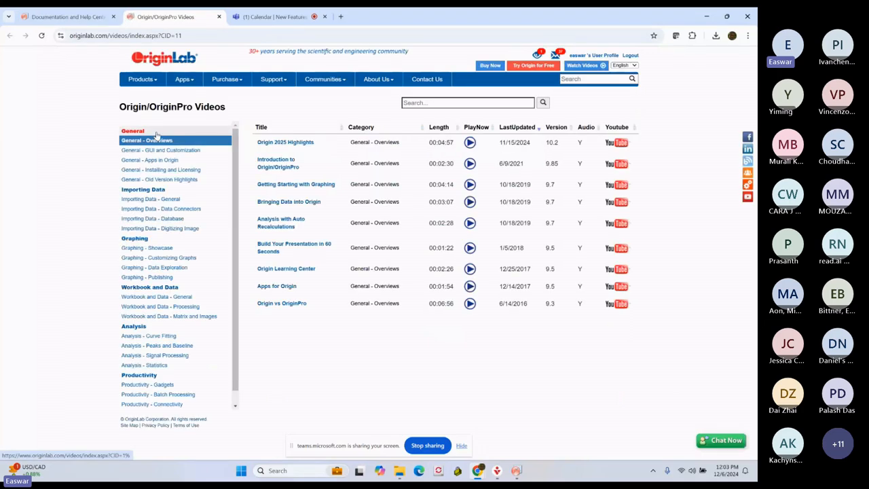
pyautogui.click(218, 16)
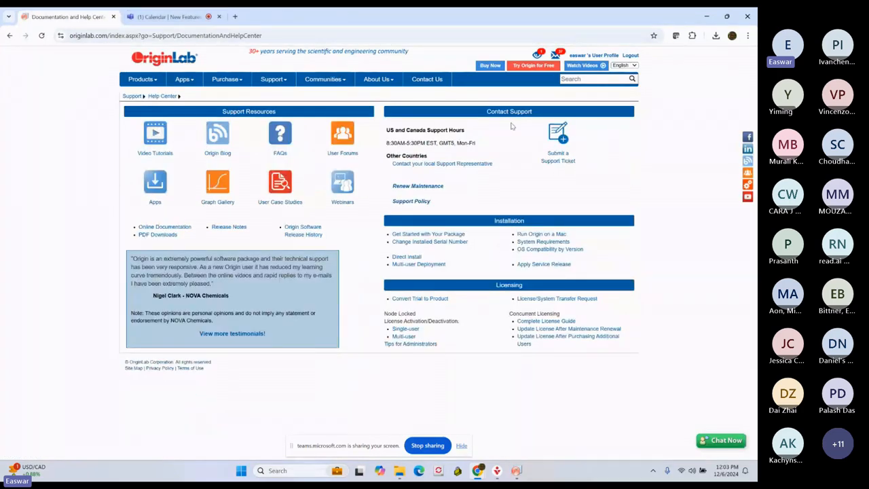
# Step: Open OriginLab's YouTube channel and look through the full What's New in Origin 2025 playlist
pyautogui.click(748, 196)
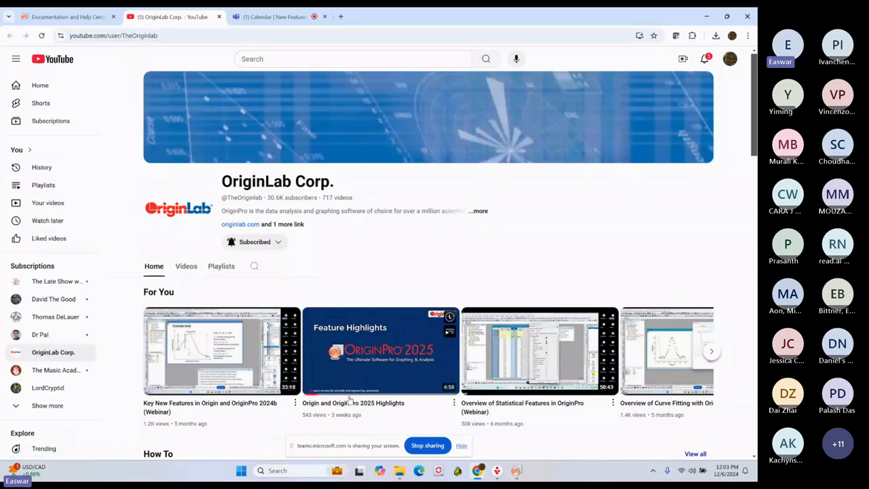
pyautogui.click(220, 266)
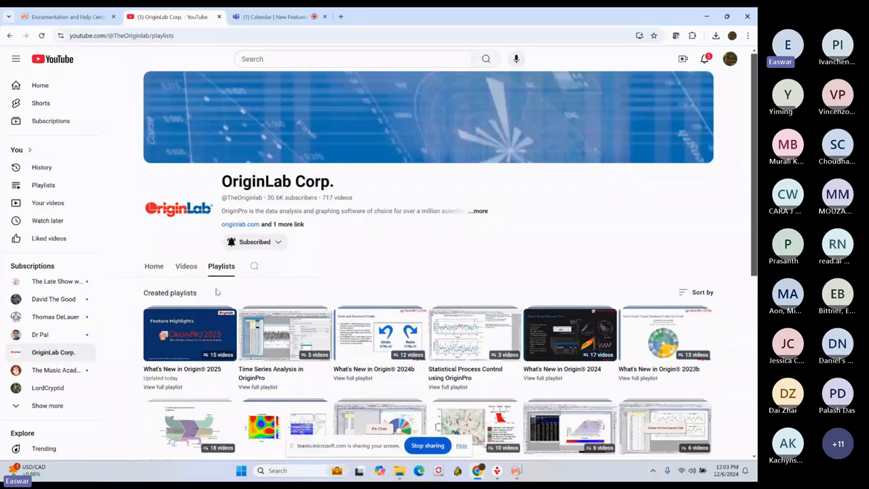
pyautogui.click(173, 389)
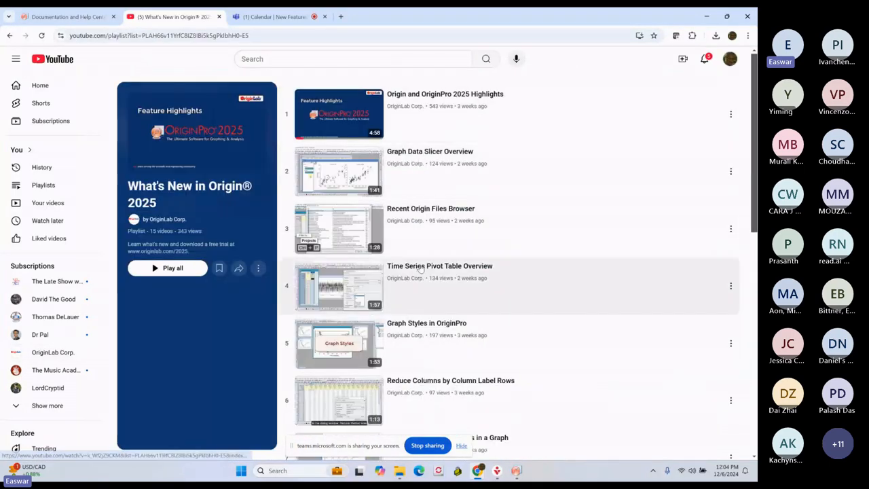
pyautogui.scroll(-8, 421, 268)
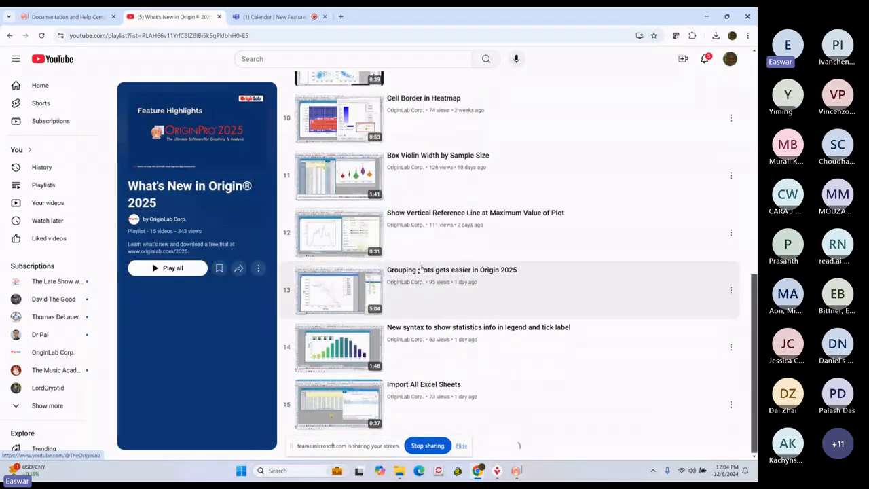
pyautogui.scroll(8, 421, 269)
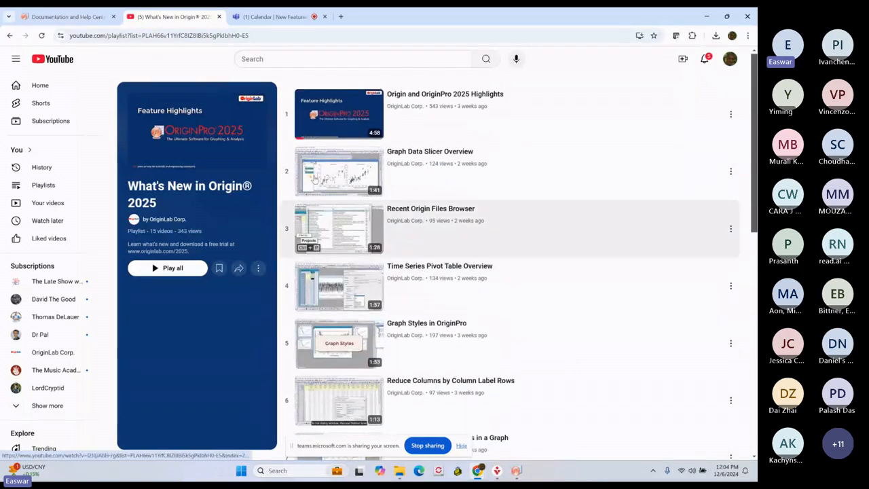
# Step: Go back from YouTube to the OriginLab home page and reopen the Help Center from the support options
pyautogui.click(68, 16)
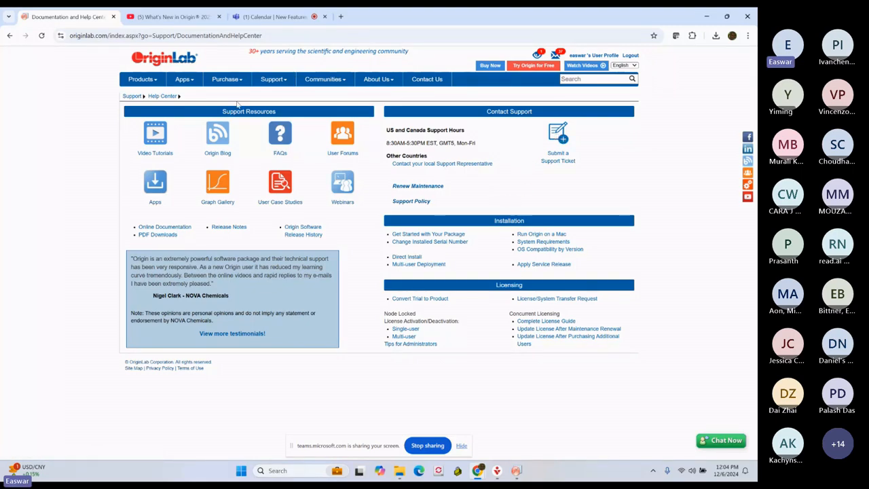
pyautogui.click(170, 60)
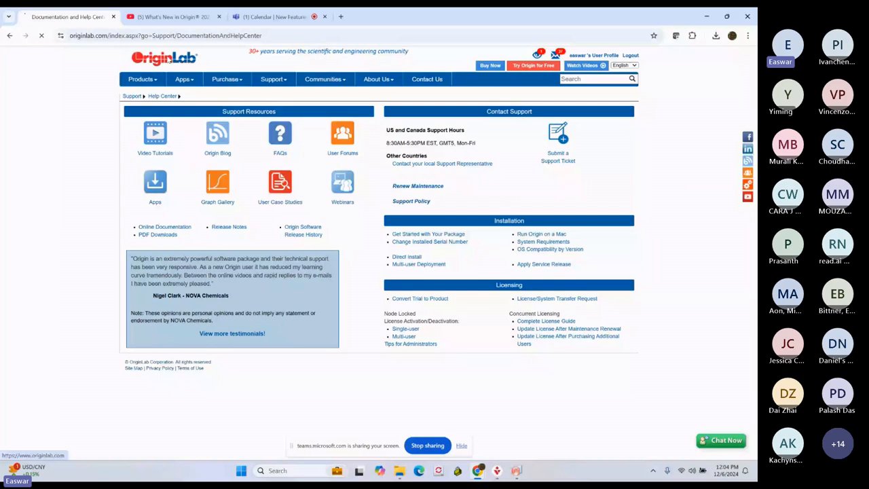
pyautogui.moveTo(480, 471)
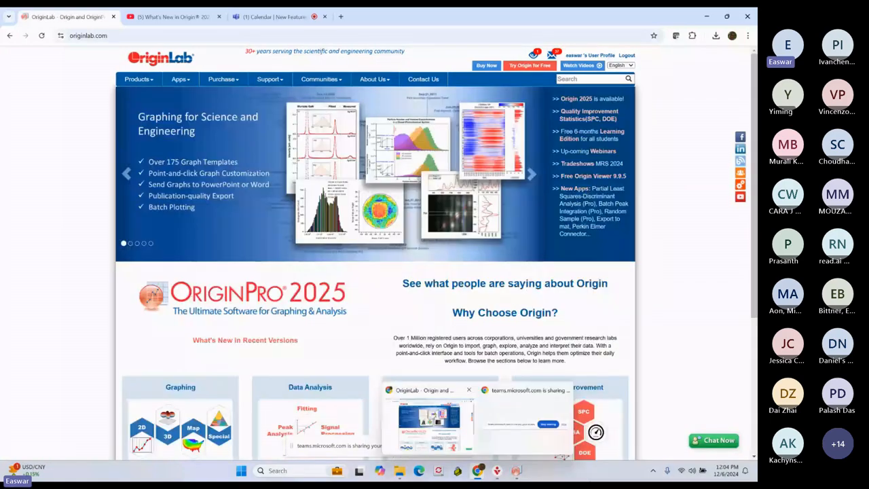
pyautogui.moveTo(266, 81)
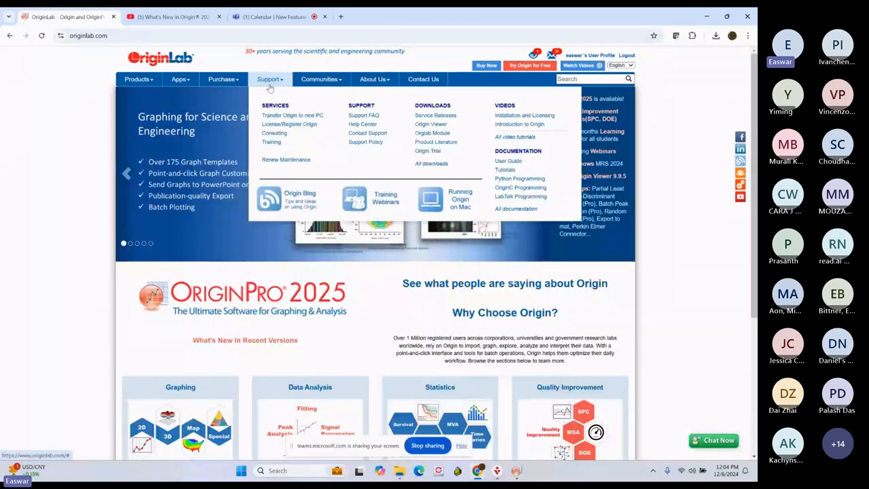
pyautogui.click(362, 124)
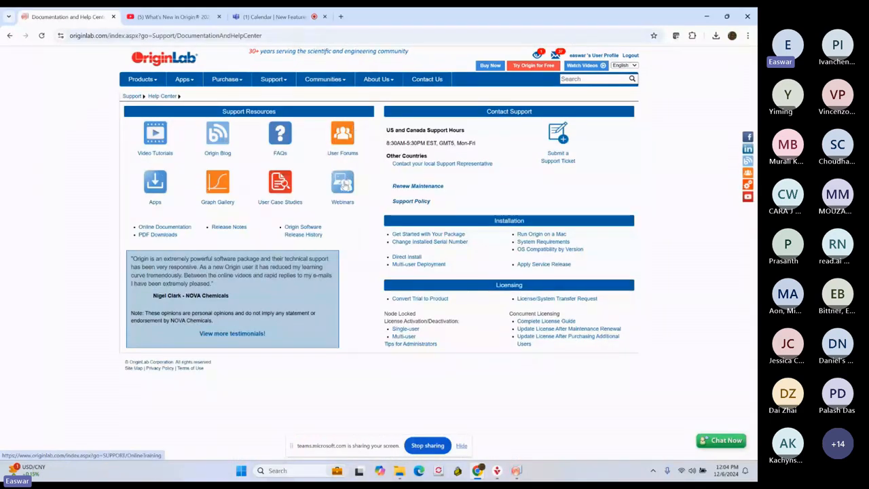
# Step: Open the Webinars page from the Help Center and review the dates and topics in the Up-Coming Webinars schedule, then go back
pyautogui.click(343, 193)
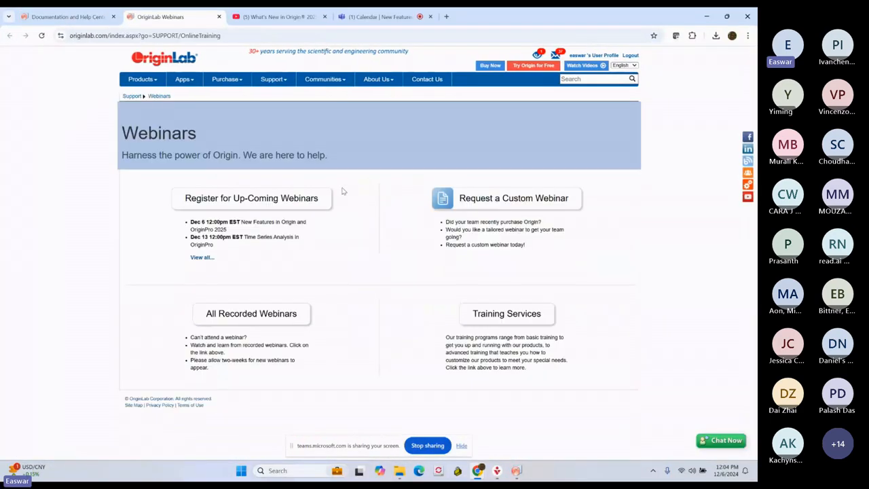
pyautogui.click(256, 205)
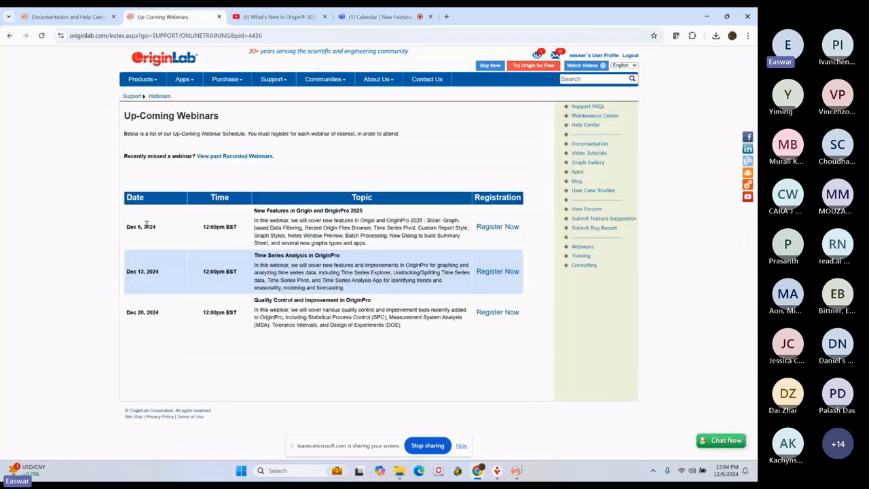
pyautogui.moveTo(156, 228); pyautogui.dragTo(140, 228)
pyautogui.moveTo(204, 229); pyautogui.dragTo(225, 228)
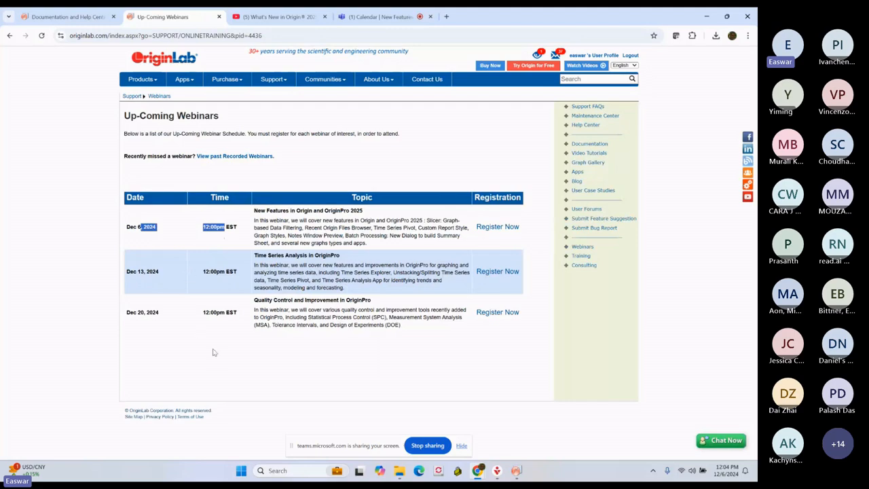
pyautogui.moveTo(254, 255); pyautogui.dragTo(347, 257)
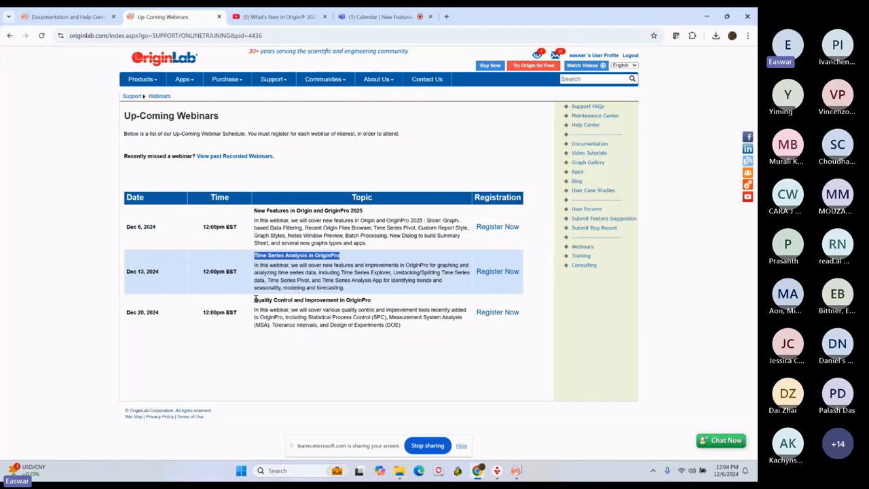
pyautogui.moveTo(255, 299); pyautogui.dragTo(452, 288)
pyautogui.click(451, 287)
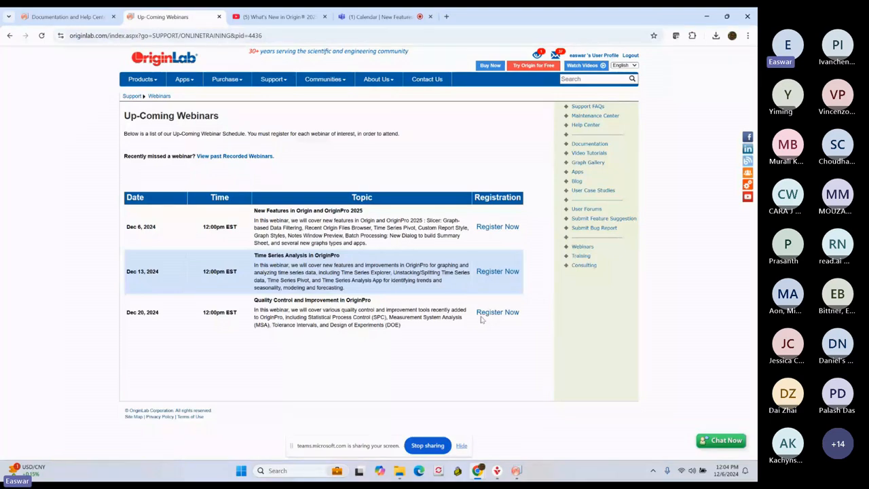
pyautogui.hotkey('alt', 'Left')
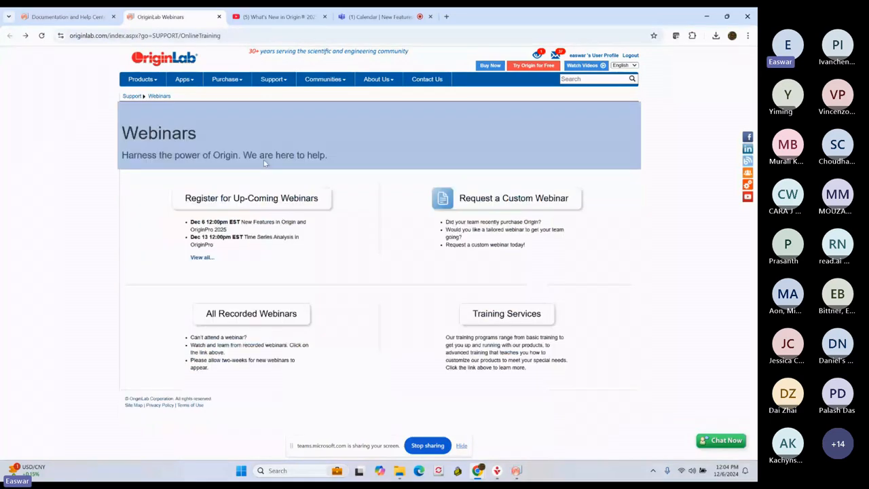
# Step: Look through the All Recorded Webinars list and show where the website's support options offer Training Webinars
pyautogui.click(251, 316)
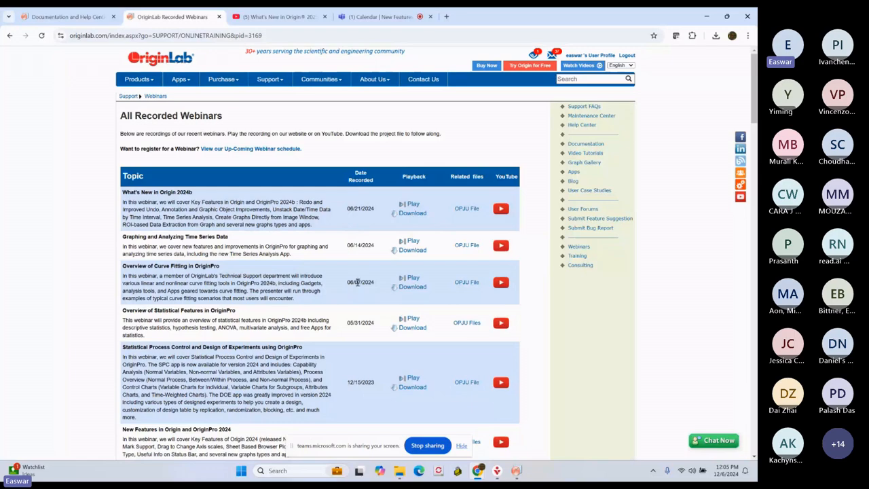
pyautogui.scroll(-3, 357, 282)
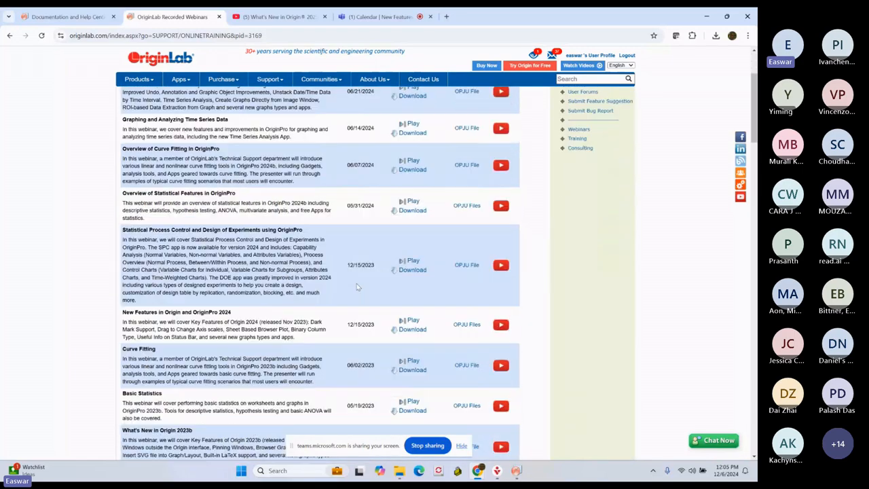
pyautogui.scroll(3, 275, 104)
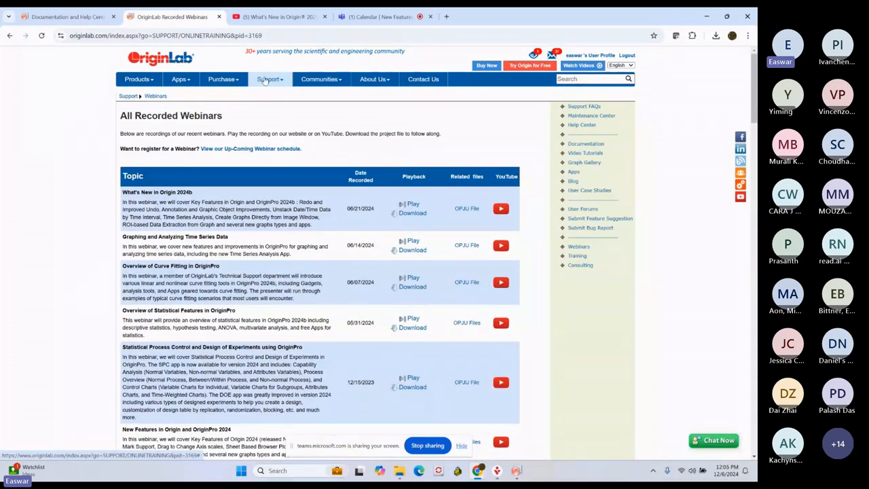
pyautogui.click(264, 80)
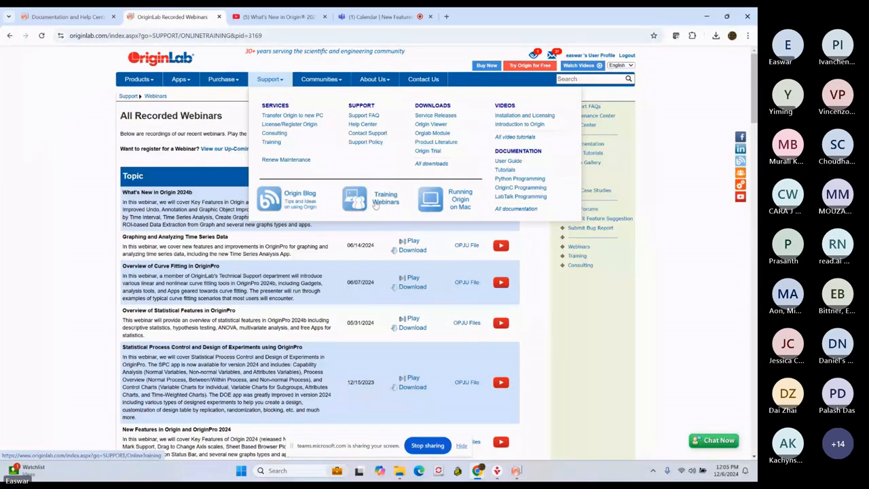
# Step: Switch to OriginPro, expand the Slicer, Time Series Pivot, Custom Report Style and Graph Styles project folders, and enlarge the folder tree area
pyautogui.click(517, 472)
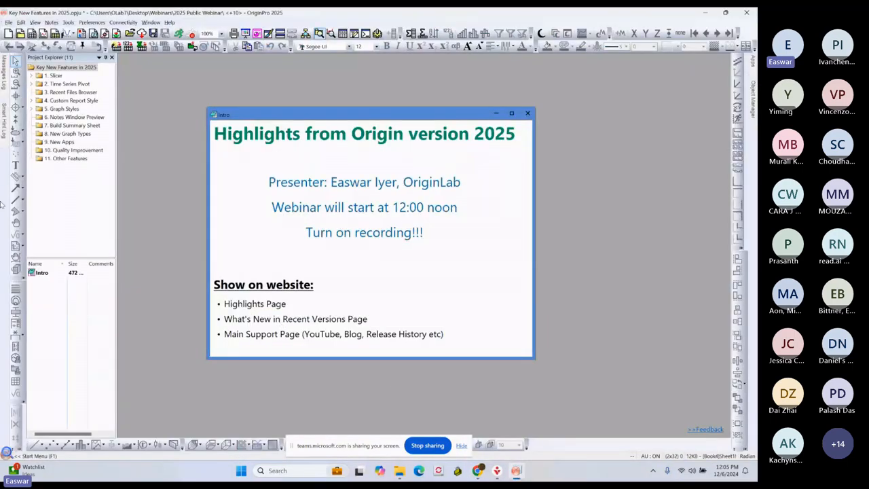
pyautogui.click(32, 76)
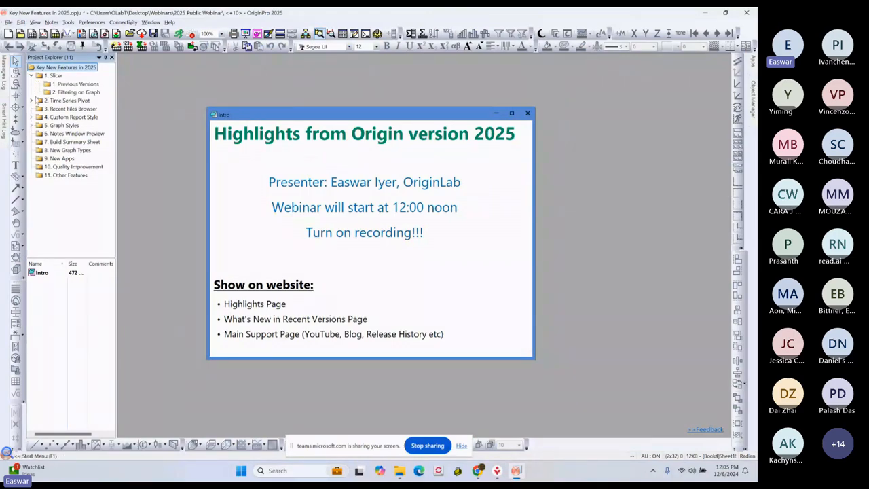
pyautogui.click(32, 100)
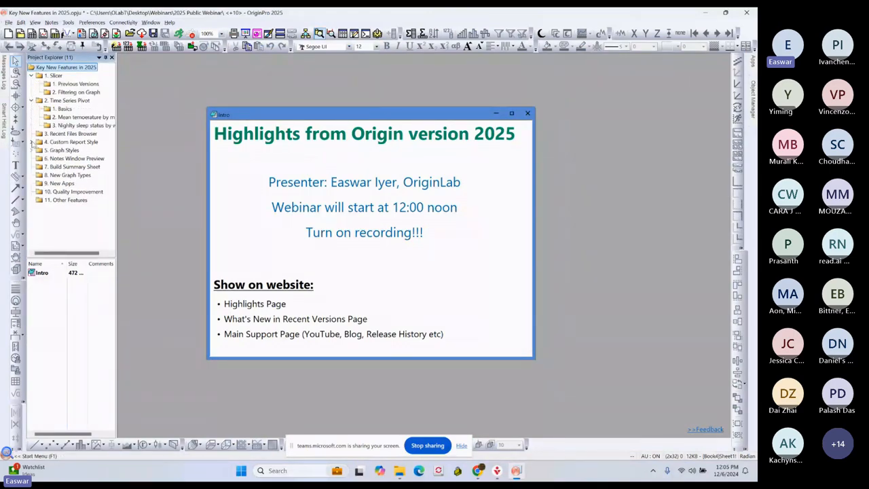
pyautogui.click(31, 142)
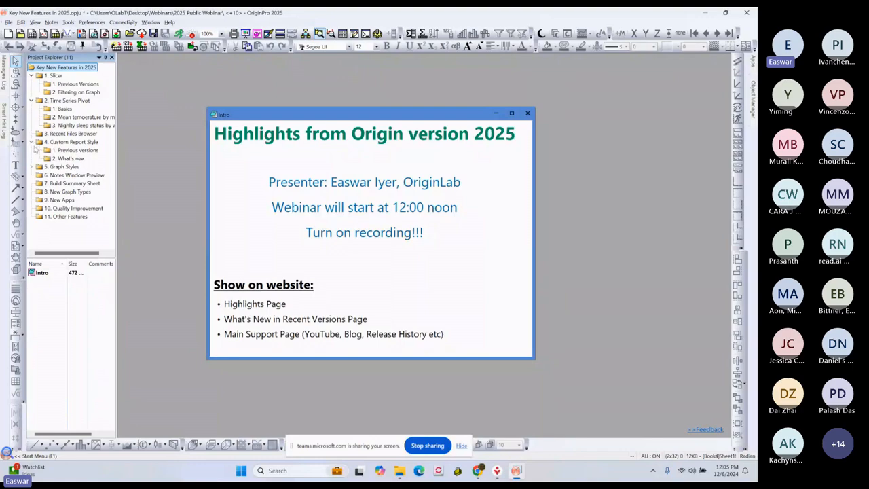
pyautogui.click(31, 167)
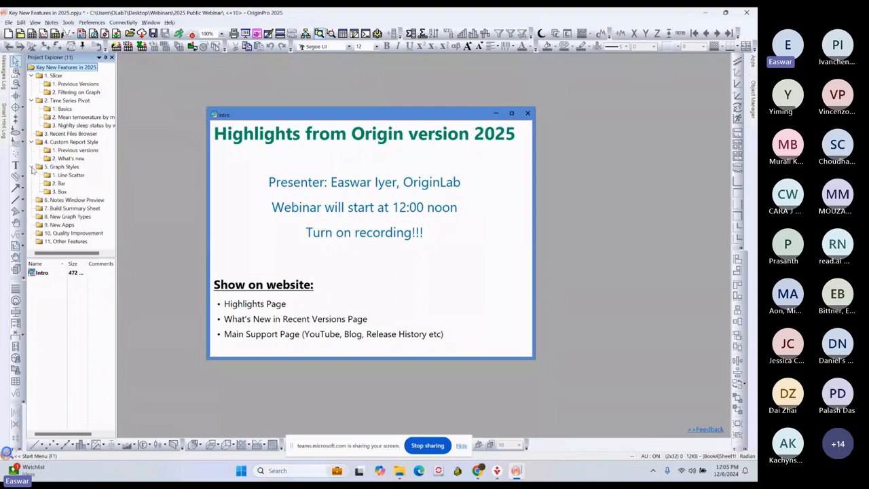
pyautogui.moveTo(79, 260); pyautogui.dragTo(78, 283)
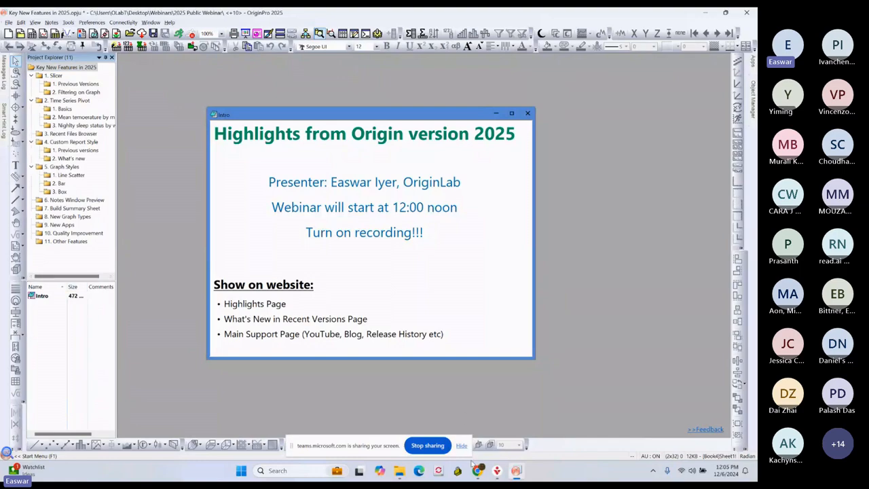
pyautogui.moveTo(478, 470)
# Step: Open the Slicer folder's Previous Versions subfolder and arrange the automobile workbook beside the linear fit graph with the Engine Displacement column showing
pyautogui.click(59, 79)
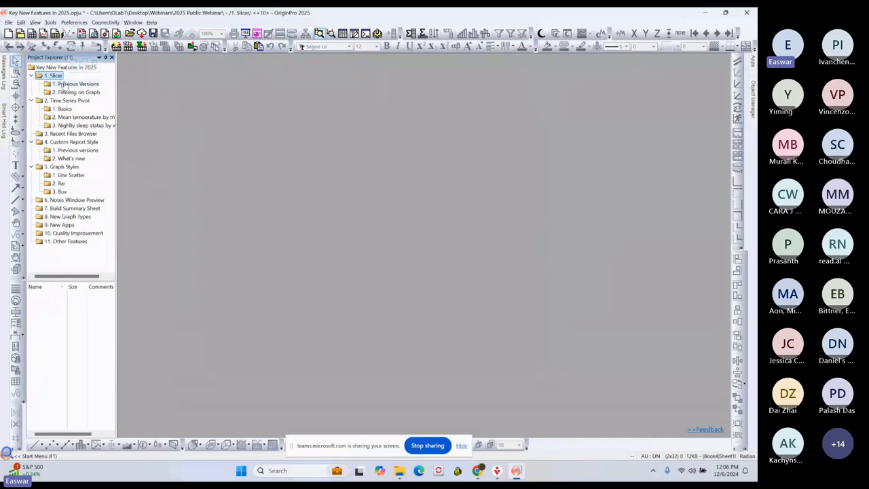
pyautogui.click(67, 84)
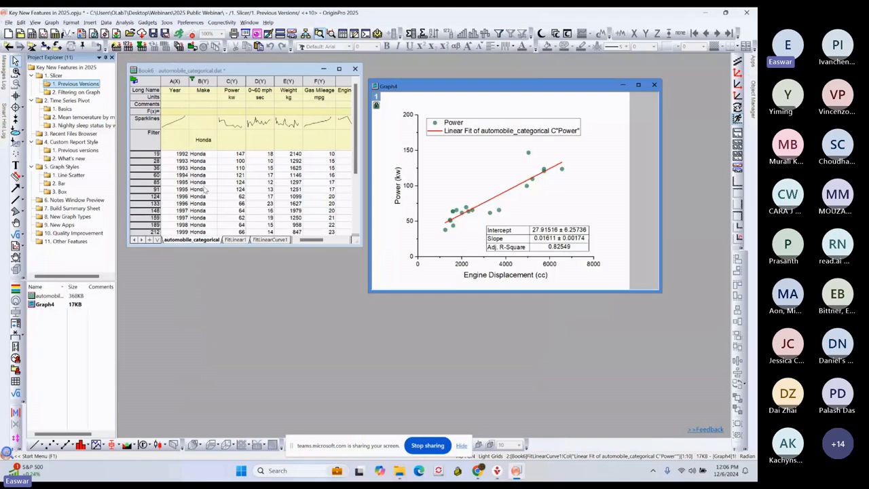
pyautogui.moveTo(409, 90); pyautogui.dragTo(457, 92)
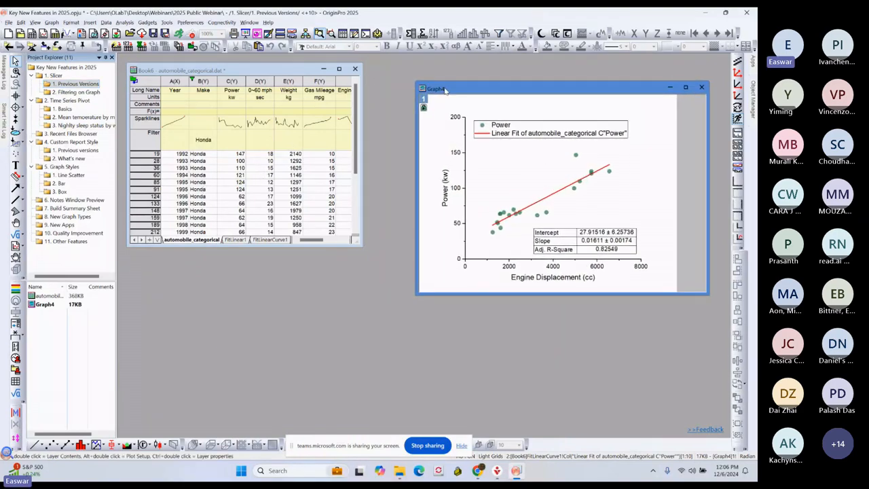
pyautogui.moveTo(362, 122); pyautogui.dragTo(469, 123)
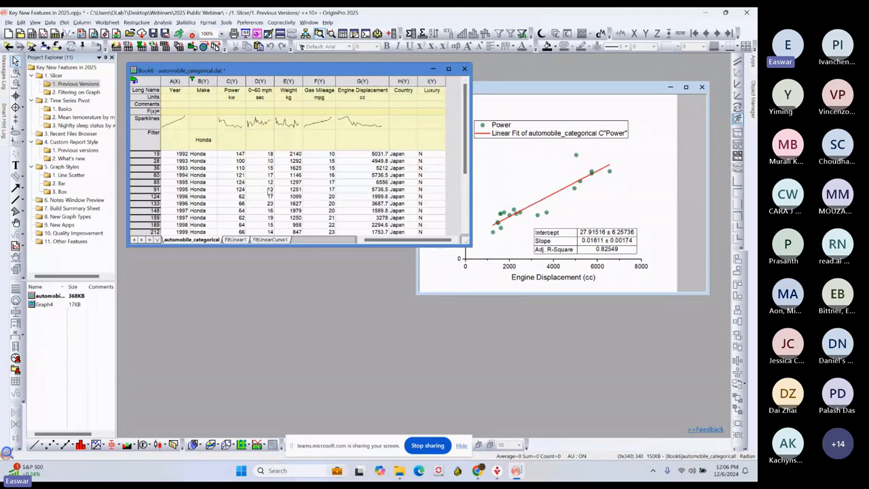
pyautogui.click(520, 93)
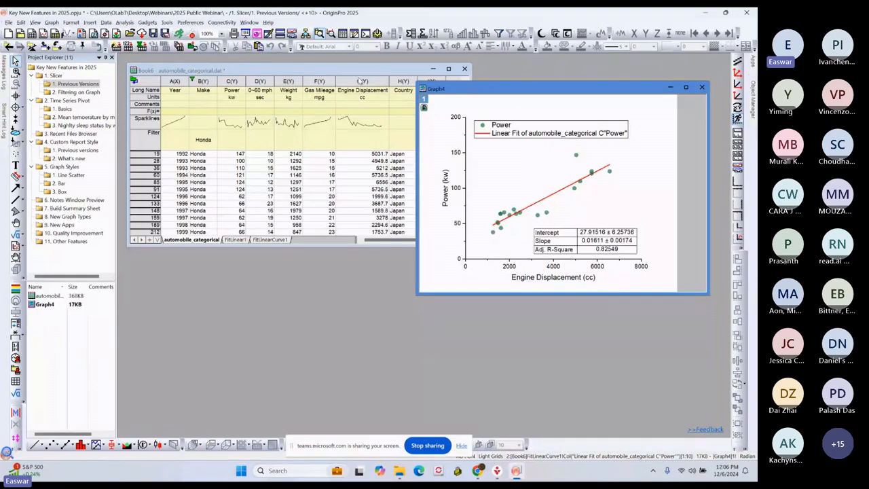
pyautogui.click(357, 71)
pyautogui.moveTo(468, 128); pyautogui.dragTo(423, 128)
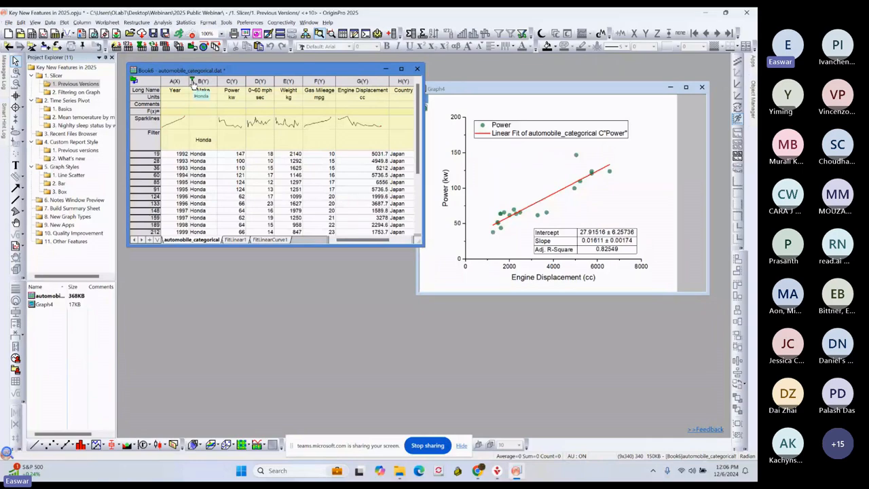
# Step: Change the Make column's filter from Honda to Mazda, and narrow the workbook window to clear the graph
pyautogui.click(193, 82)
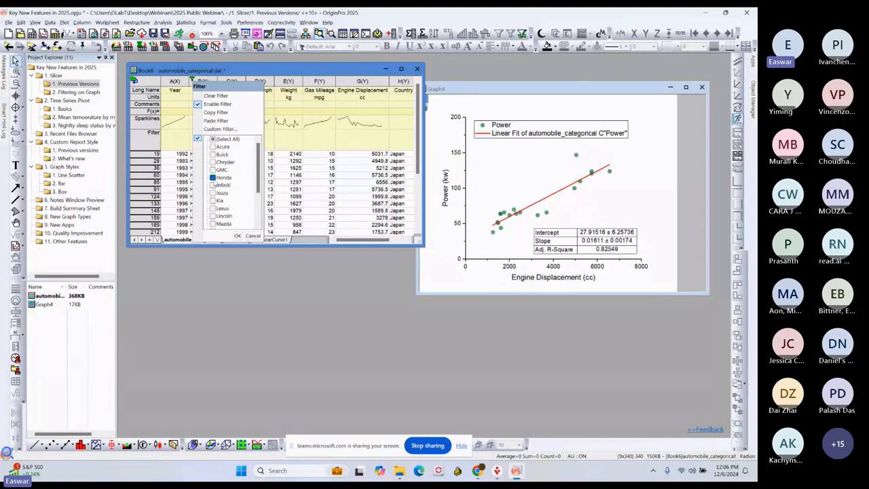
pyautogui.click(213, 177)
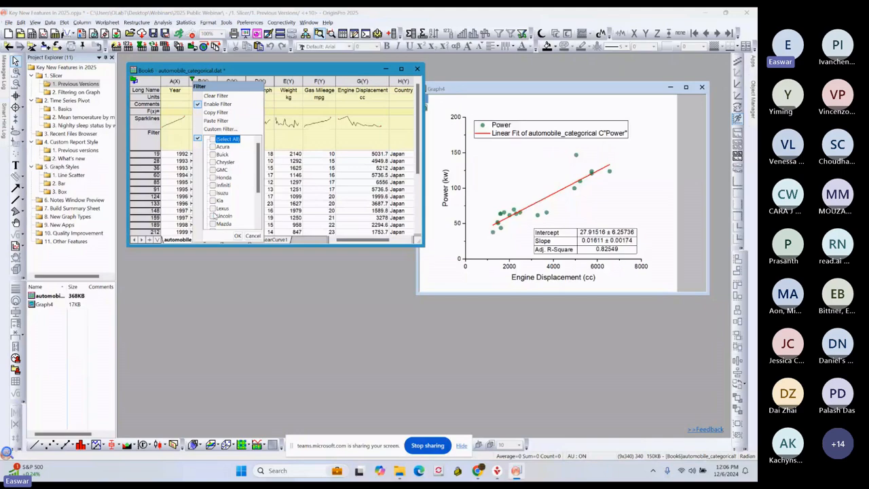
pyautogui.click(213, 223)
pyautogui.click(237, 236)
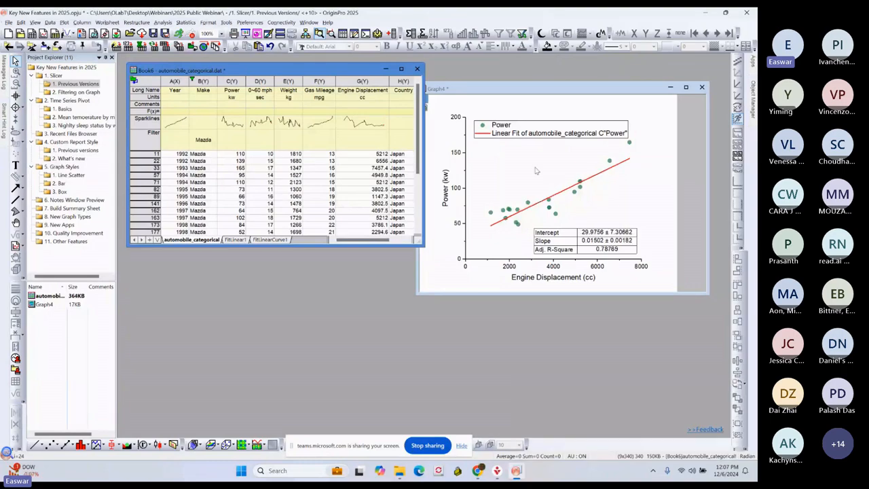
pyautogui.moveTo(423, 142); pyautogui.dragTo(411, 142)
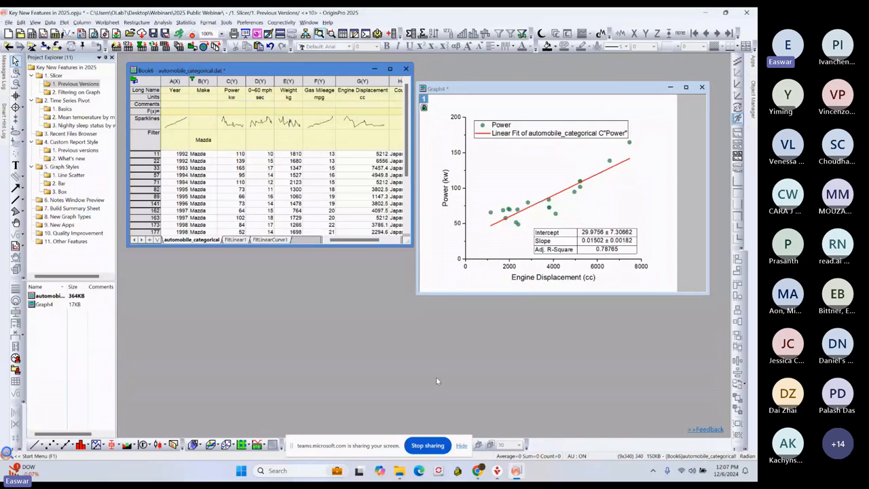
# Step: Open the Filtering on Graph subfolder, move the scatter graph below the workbook, widen the workbook through the Luxury column, and activate the graph
pyautogui.click(70, 93)
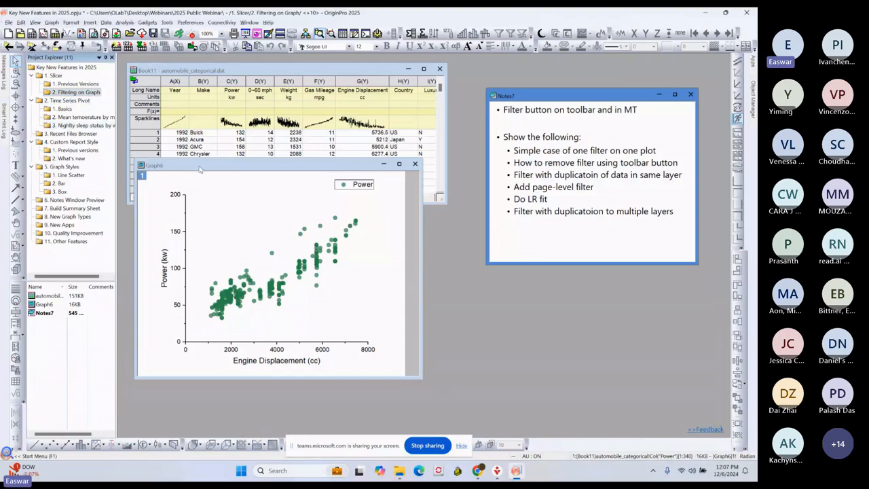
pyautogui.moveTo(201, 168); pyautogui.dragTo(201, 202)
pyautogui.click(210, 69)
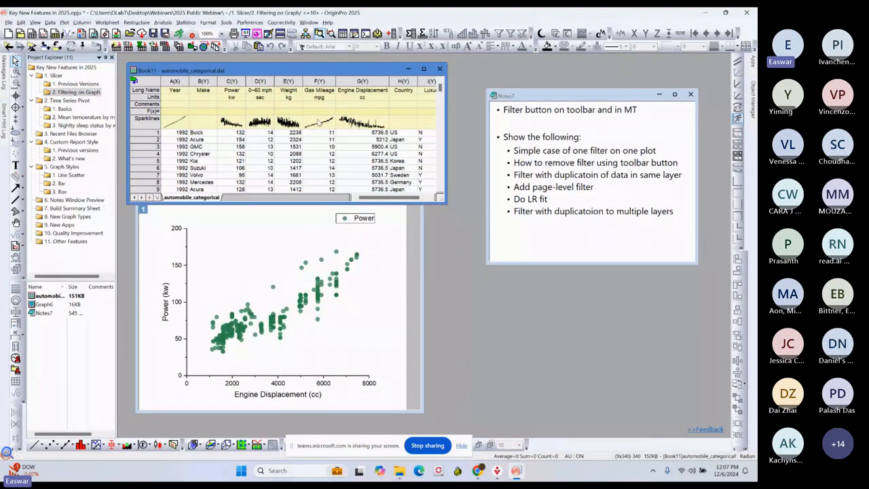
pyautogui.moveTo(445, 146); pyautogui.dragTo(536, 153)
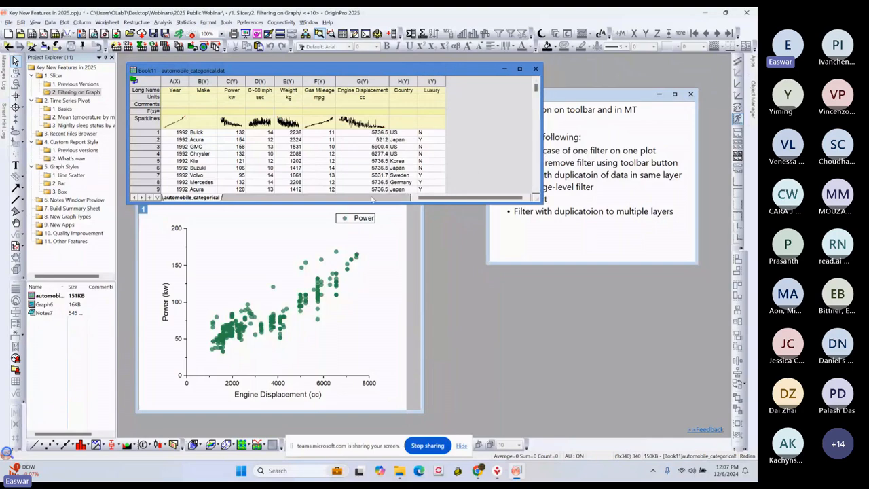
pyautogui.click(371, 207)
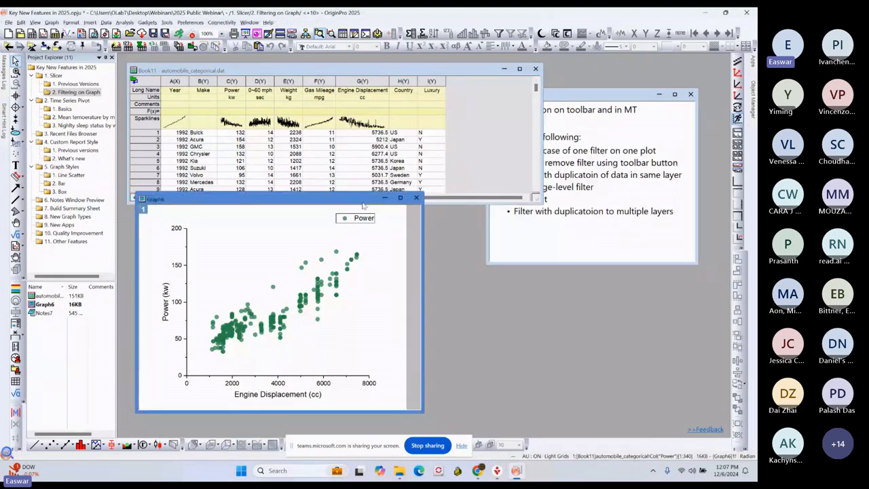
# Step: Shift the scatter graph slightly below the workbook and set the plot's symbol edge color to teal from the Candy palette
pyautogui.moveTo(363, 203); pyautogui.dragTo(361, 212)
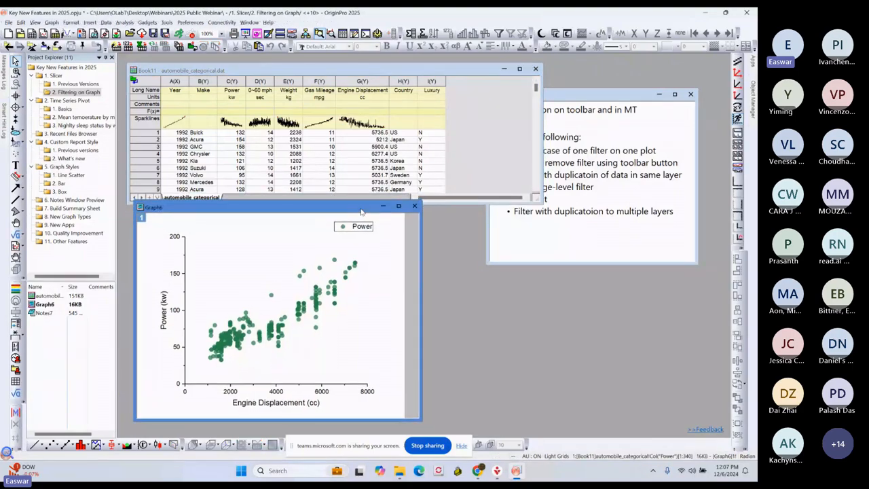
pyautogui.click(401, 231)
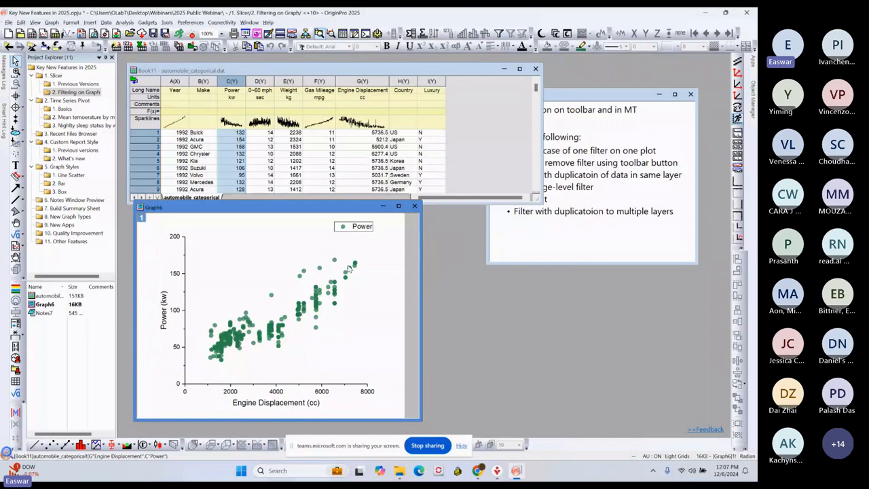
pyautogui.click(333, 266)
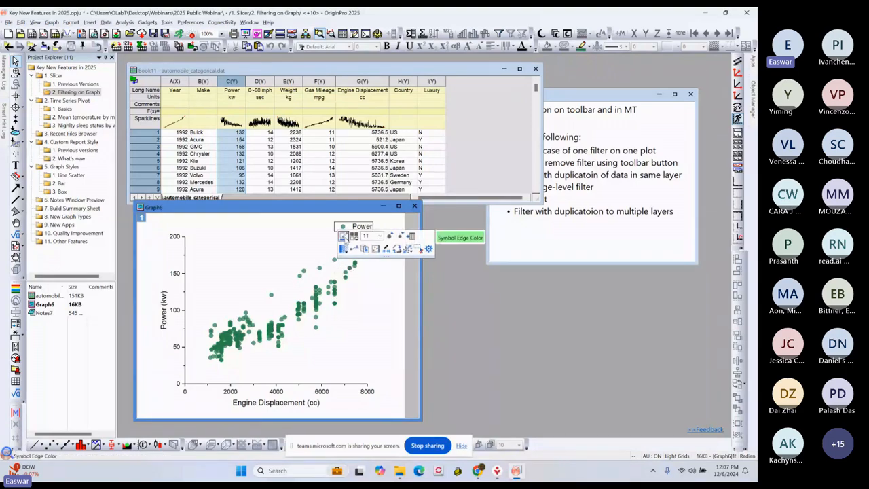
pyautogui.click(343, 236)
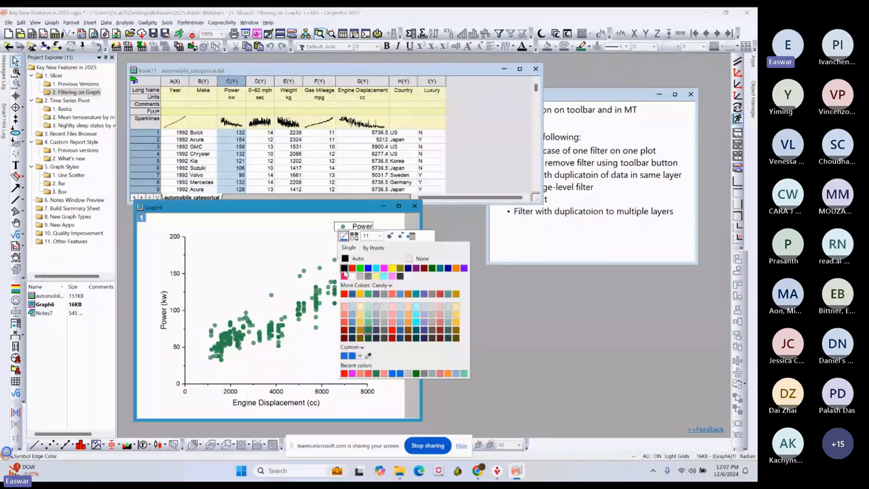
pyautogui.click(417, 295)
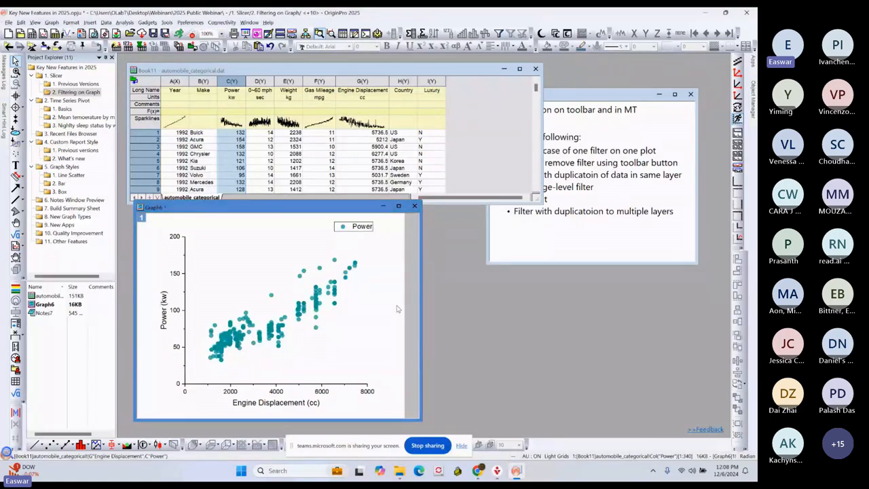
# Step: Add a slicer to the scatter graph that filters on the Make column, without a second column or duplicate plots
pyautogui.click(403, 233)
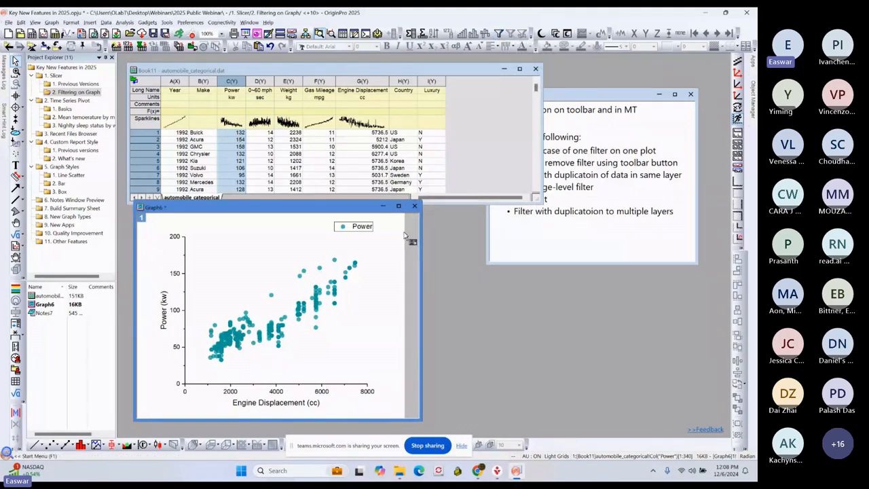
pyautogui.moveTo(407, 234)
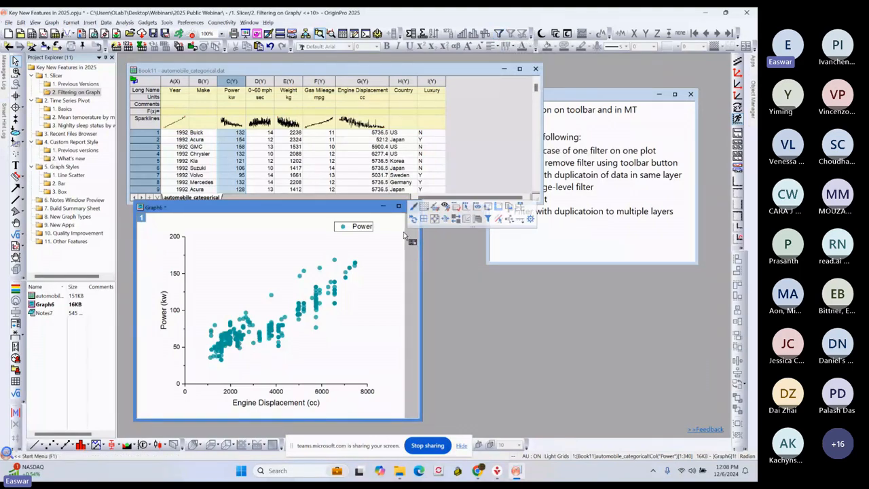
pyautogui.click(487, 218)
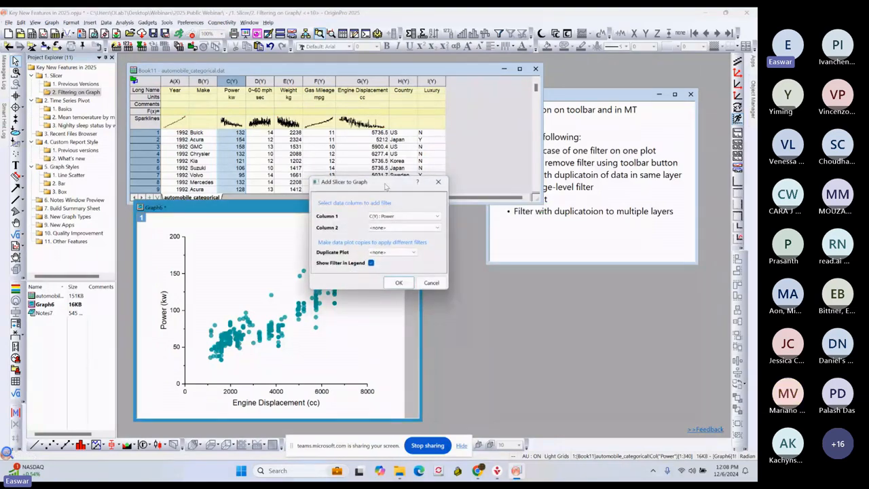
pyautogui.moveTo(385, 187); pyautogui.dragTo(484, 194)
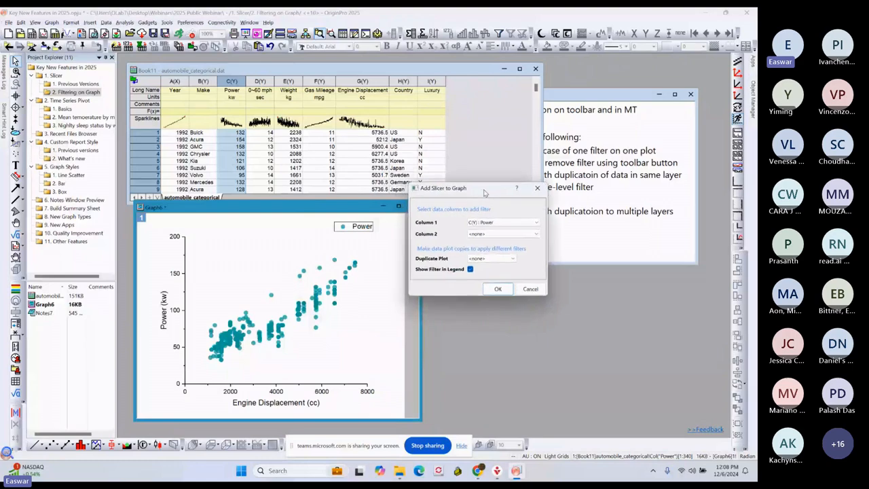
pyautogui.click(484, 226)
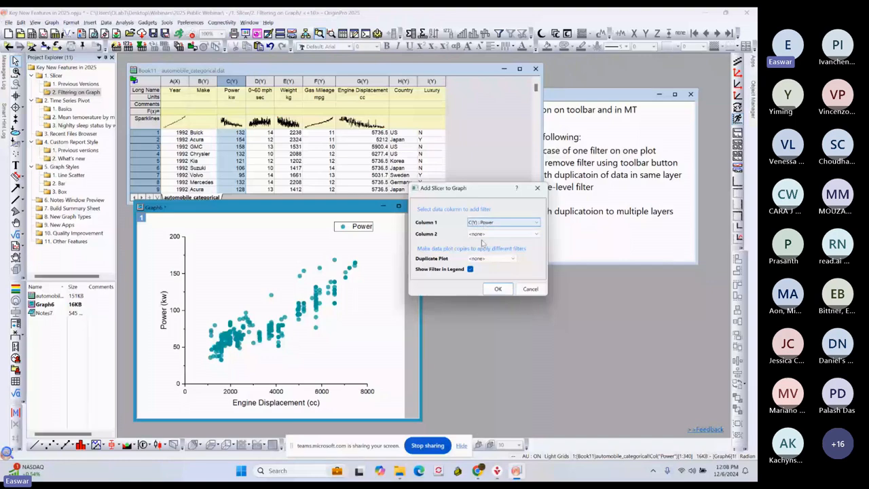
pyautogui.click(487, 224)
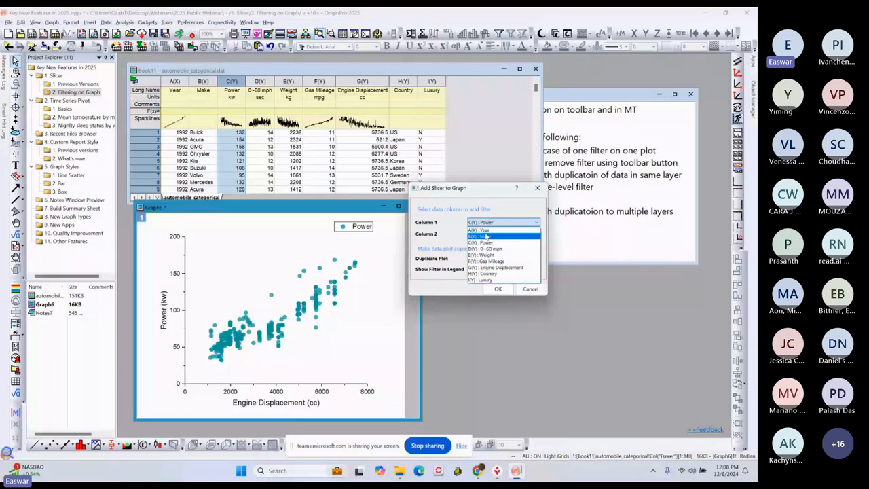
pyautogui.click(483, 237)
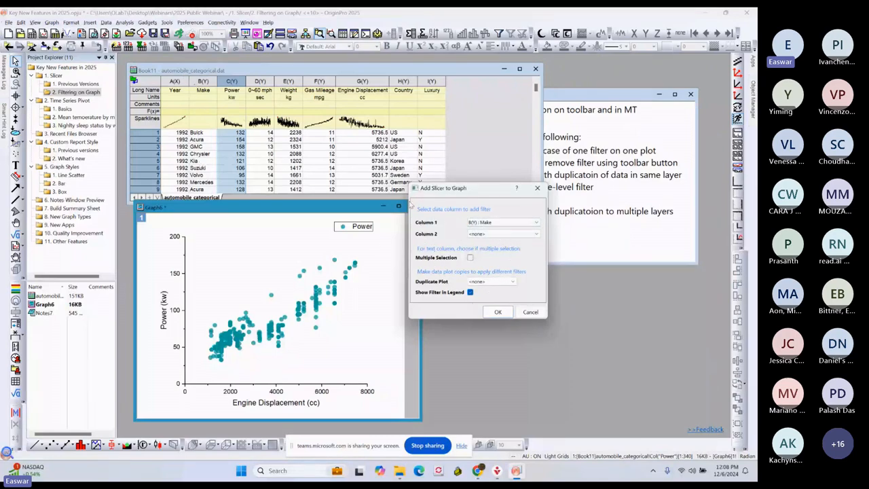
pyautogui.click(497, 311)
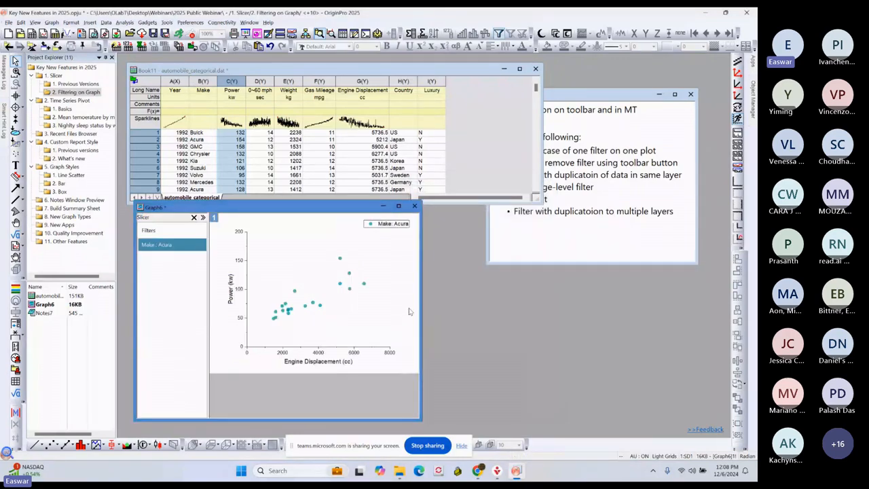
# Step: Widen the graph window to fit the slicer pane and set the Make filter to Honda
pyautogui.moveTo(419, 307); pyautogui.dragTo(539, 307)
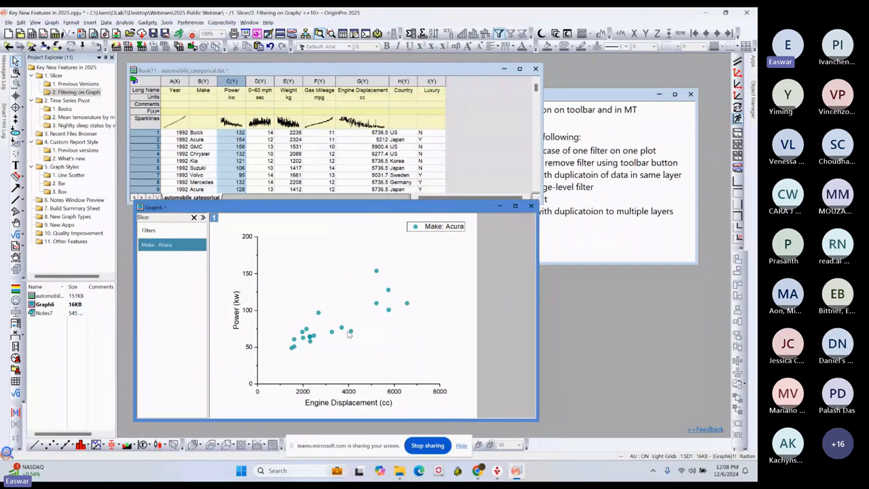
pyautogui.click(180, 248)
pyautogui.click(180, 248)
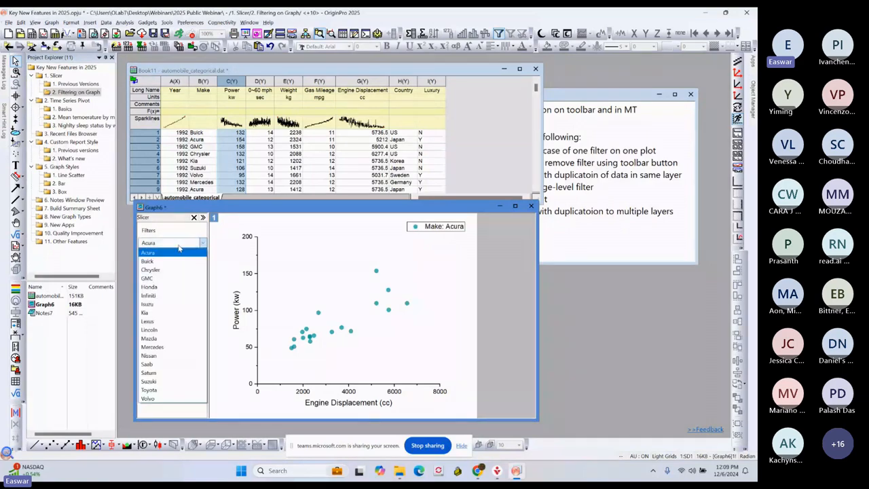
pyautogui.click(168, 289)
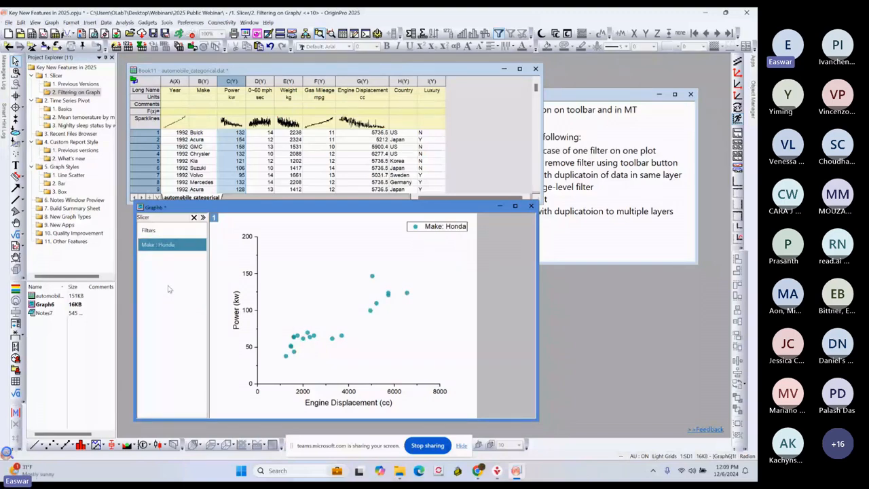
# Step: Duplicate the Honda-filtered graph, place the copy beside the original, and set the copy's Make filter to Mazda
pyautogui.rightClick(271, 208)
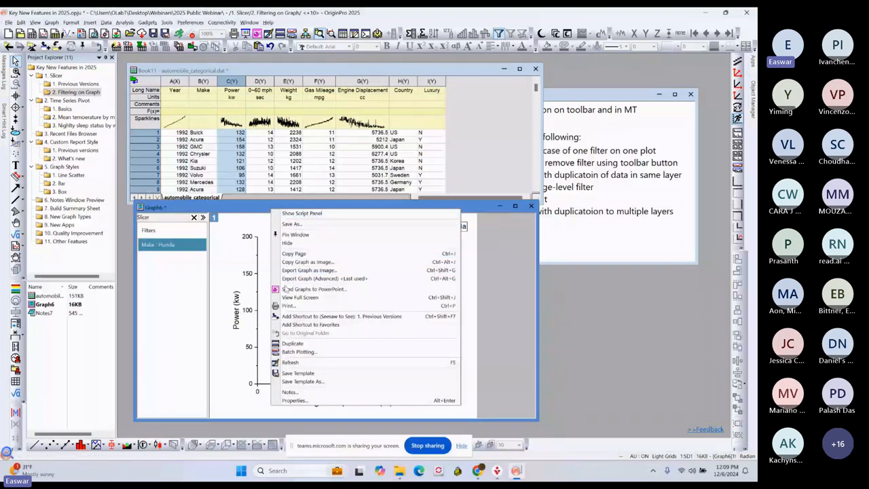
pyautogui.click(292, 344)
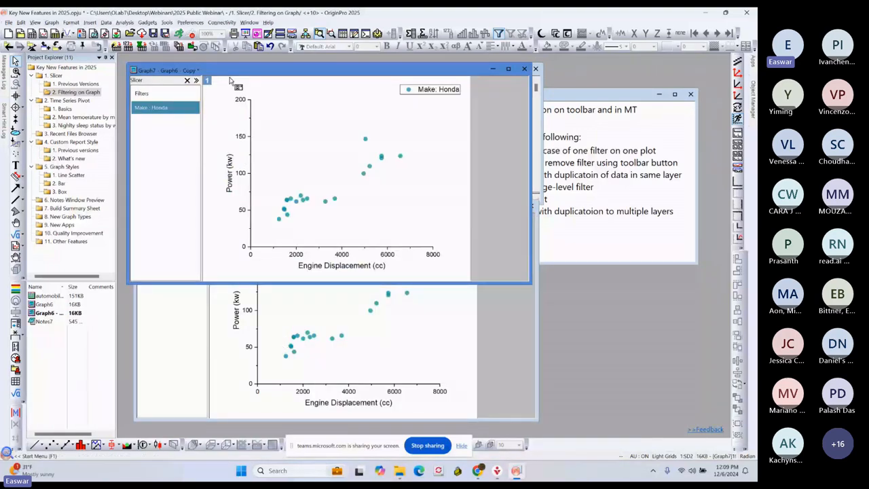
pyautogui.moveTo(231, 71); pyautogui.dragTo(412, 197)
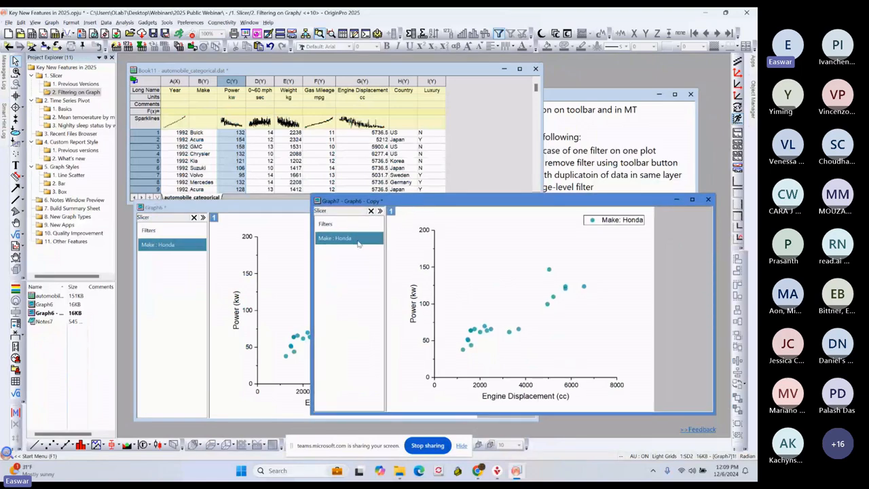
pyautogui.click(358, 241)
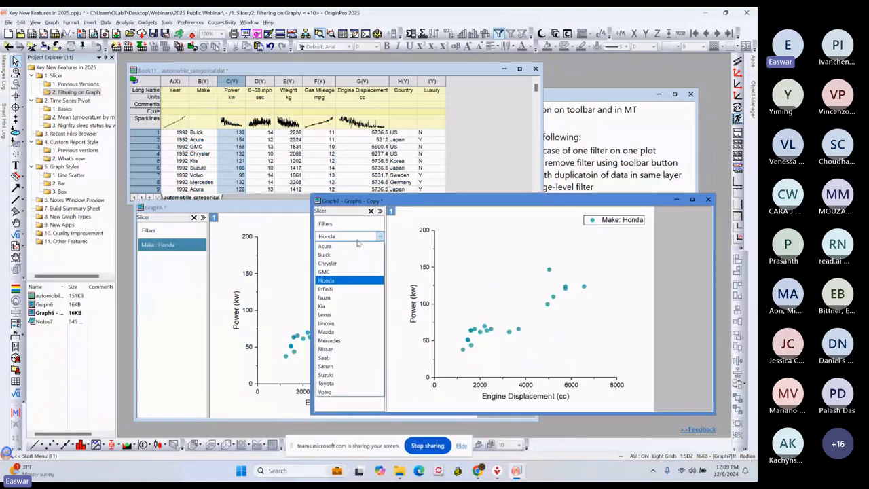
pyautogui.click(338, 332)
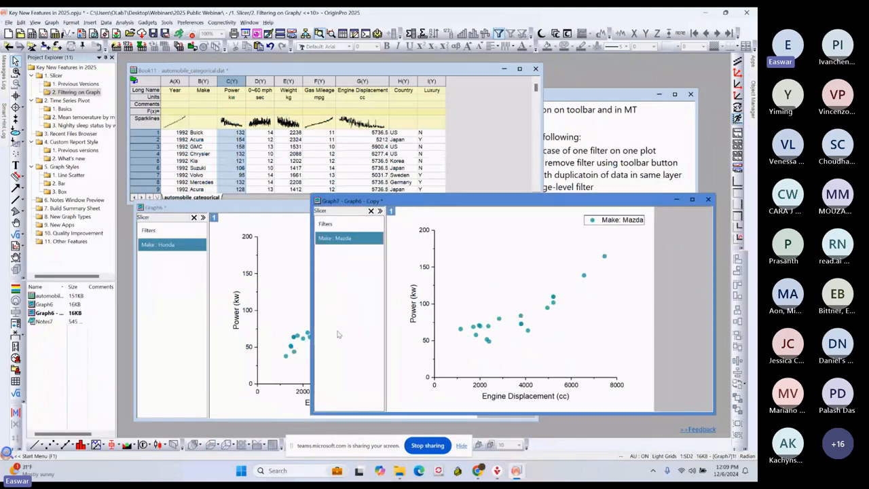
# Step: Compare the Honda and Mazda graphs, check the source workbook's Make column for filtering, and return to the Honda graph
pyautogui.click(246, 209)
pyautogui.click(548, 202)
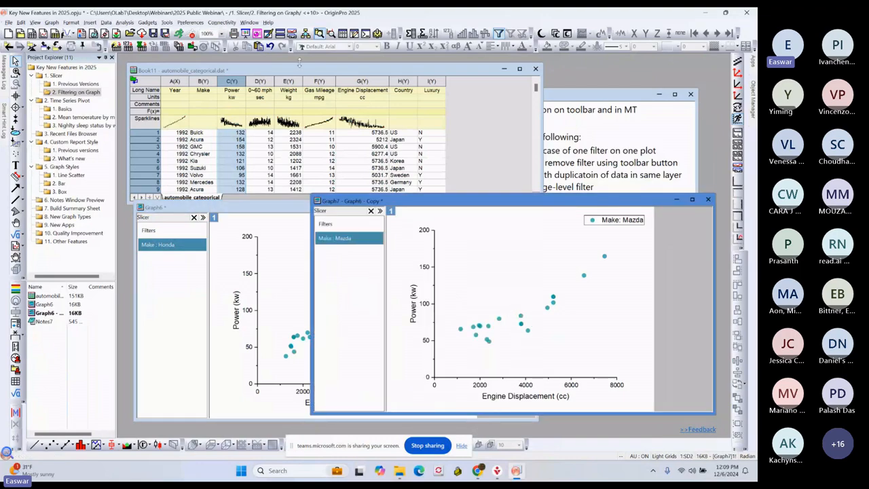
pyautogui.click(302, 70)
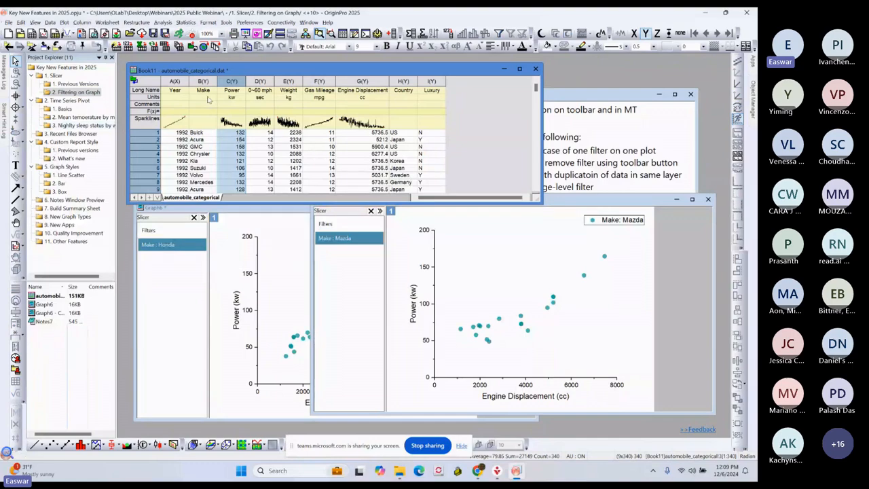
pyautogui.click(465, 104)
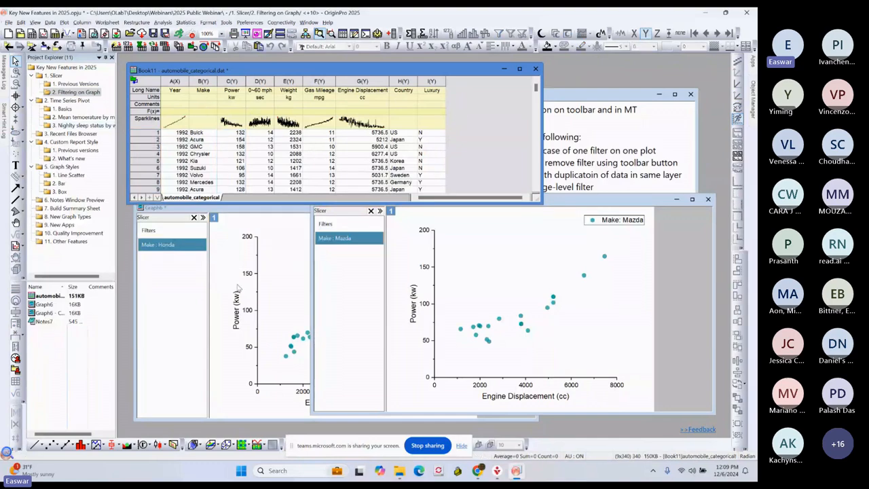
pyautogui.click(265, 213)
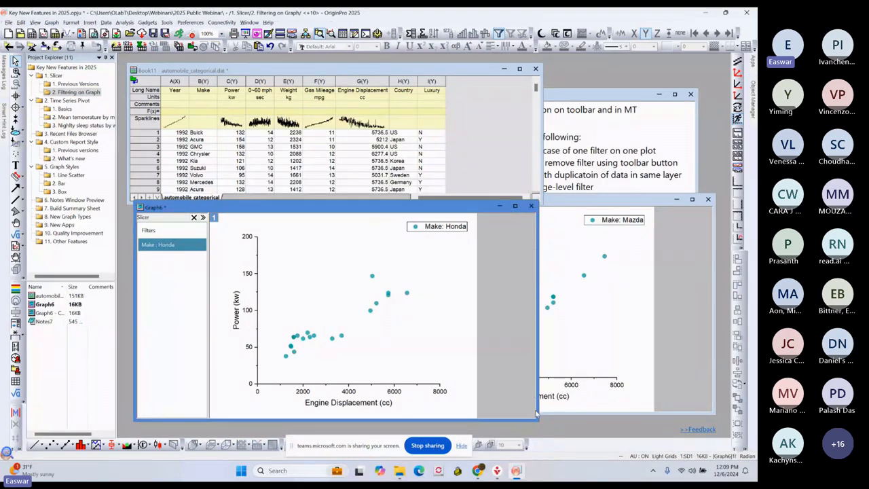
# Step: Narrow the Honda graph window and move it below the workbook, and delete the duplicate Mazda graph
pyautogui.moveTo(536, 422); pyautogui.dragTo(482, 412)
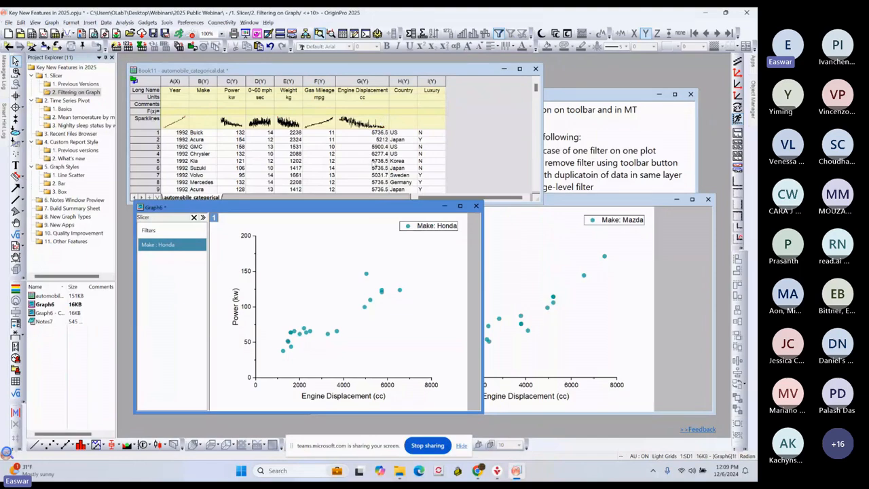
pyautogui.moveTo(358, 205); pyautogui.dragTo(352, 218)
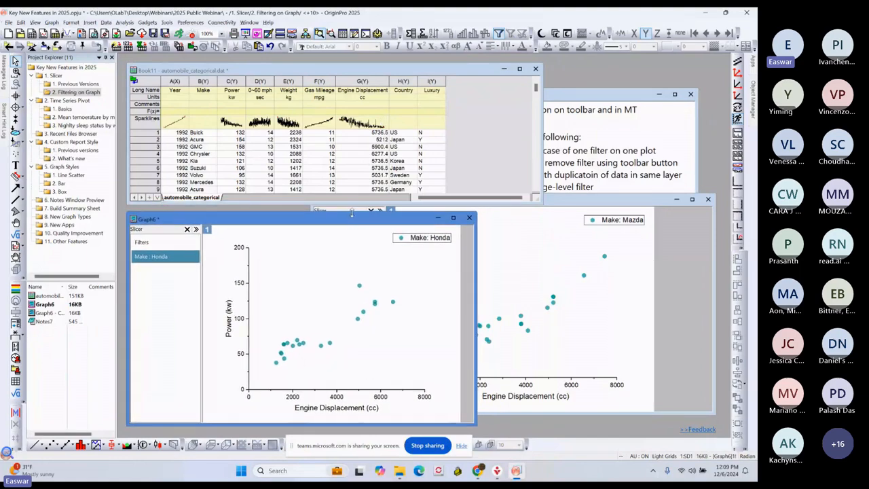
pyautogui.click(707, 201)
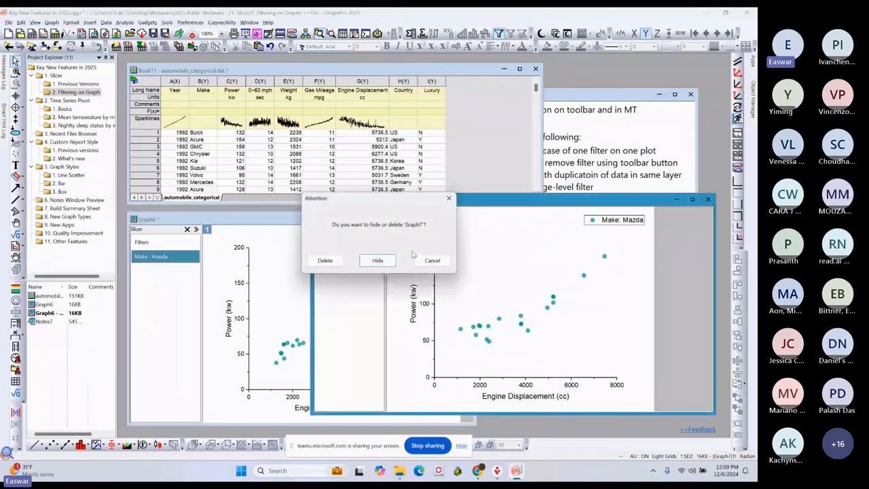
pyautogui.click(325, 261)
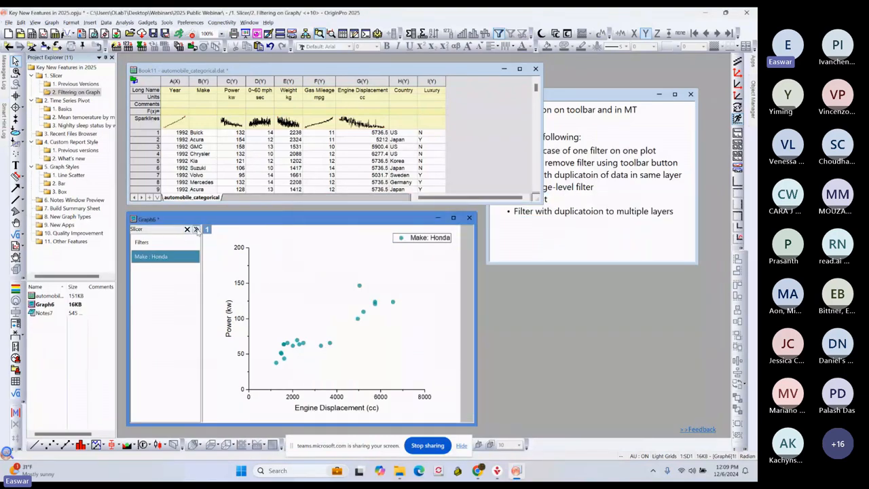
# Step: Collapse and re-expand the graph's slicer pane, and start closing the pane but cancel at the prompt
pyautogui.click(195, 230)
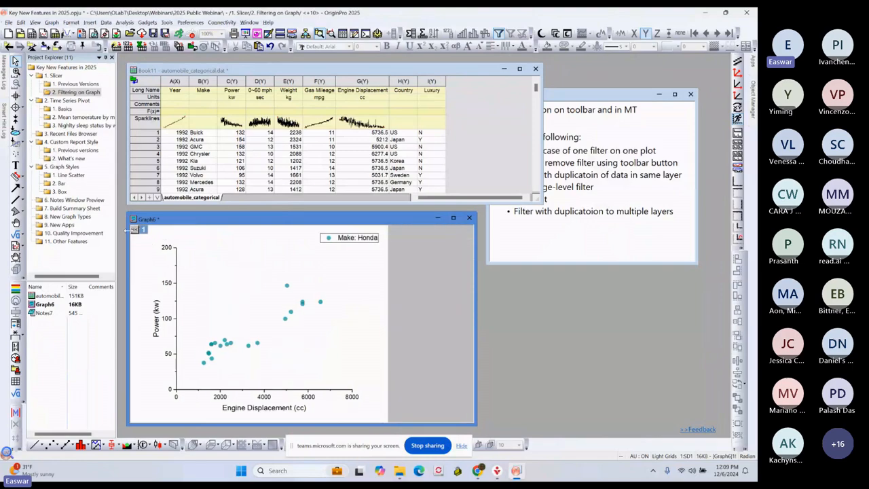
pyautogui.click(135, 230)
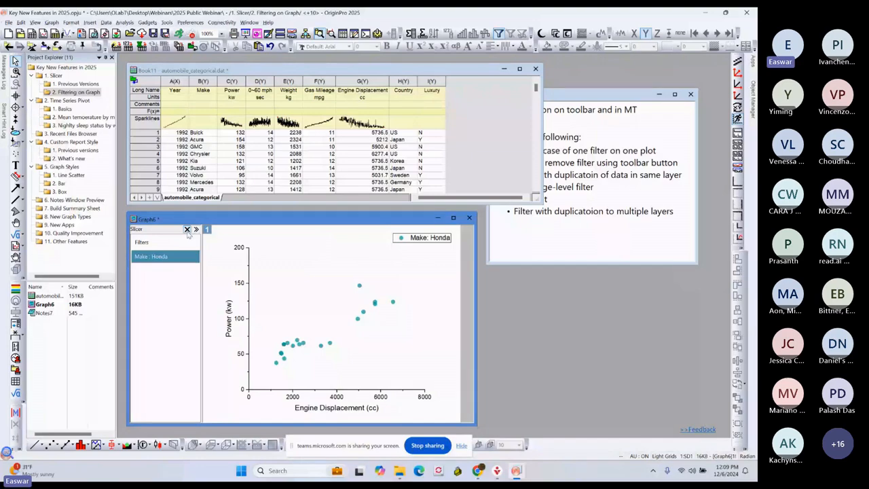
pyautogui.click(187, 229)
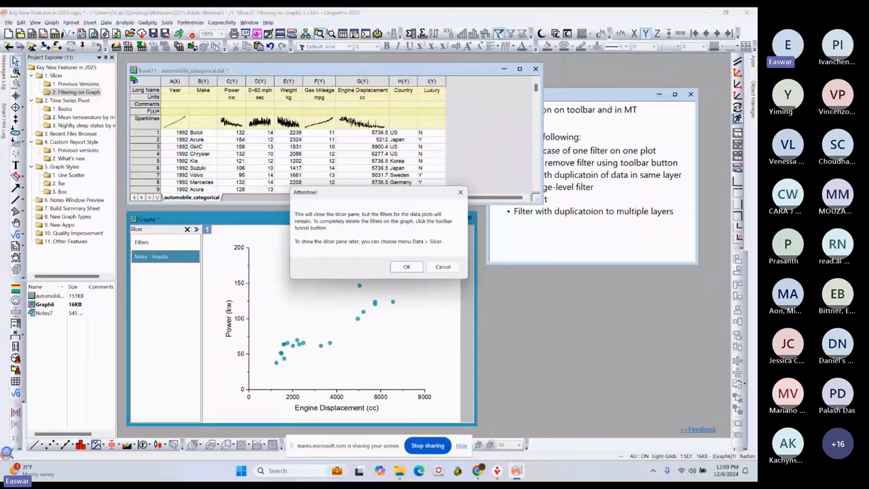
pyautogui.click(445, 267)
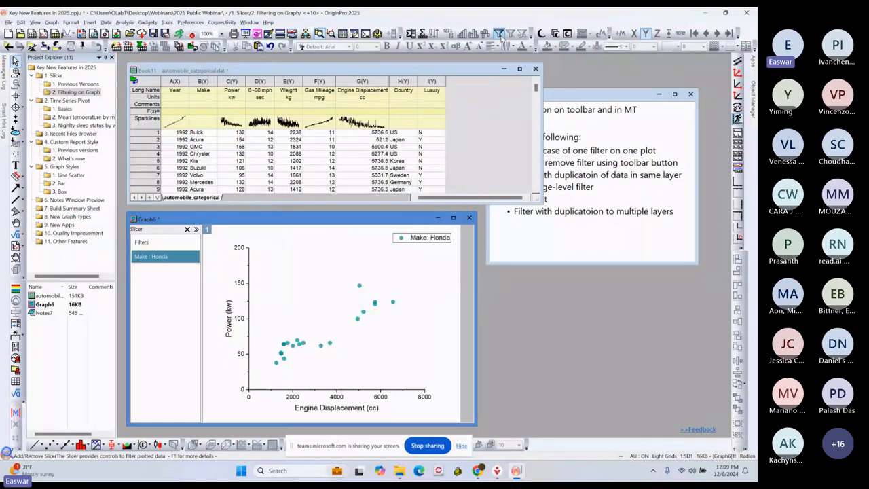
# Step: Remove the slicer and its Make filter from the graph, and narrow the graph window to fit the plot
pyautogui.click(501, 35)
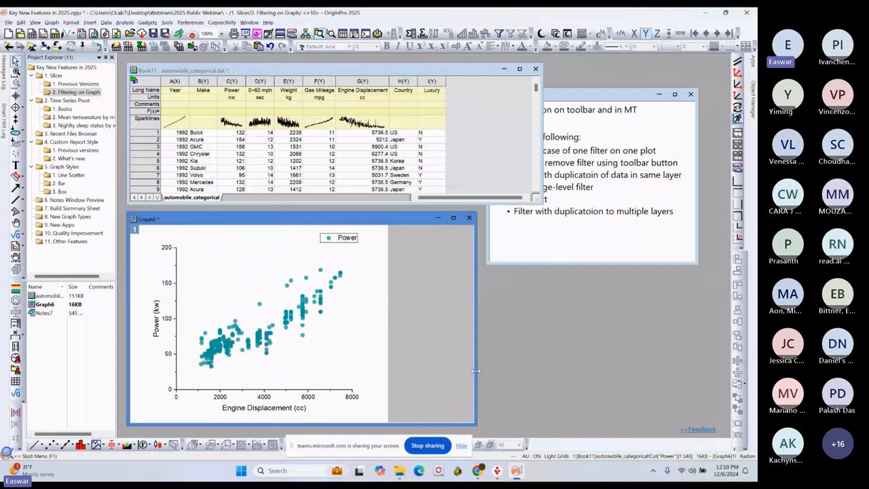
pyautogui.moveTo(475, 370); pyautogui.dragTo(410, 370)
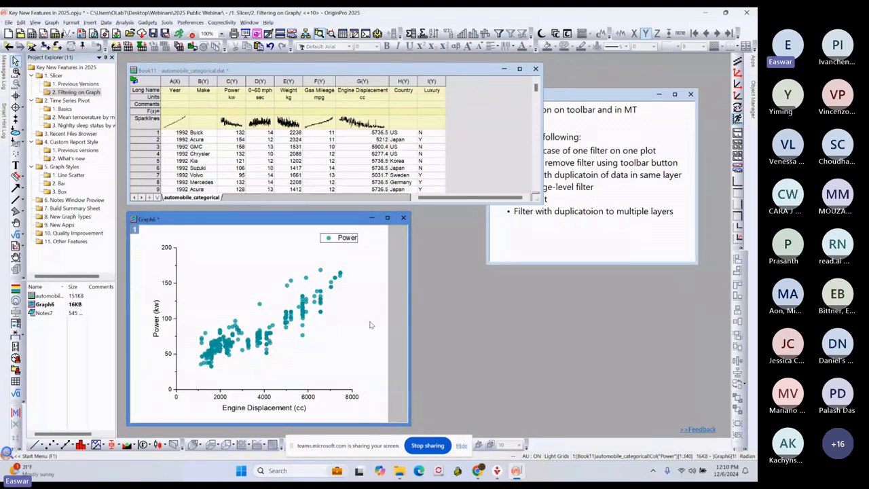
# Step: Add a data slicer to the graph on the Make column, duplicating the plot once in the same layer
pyautogui.click(394, 241)
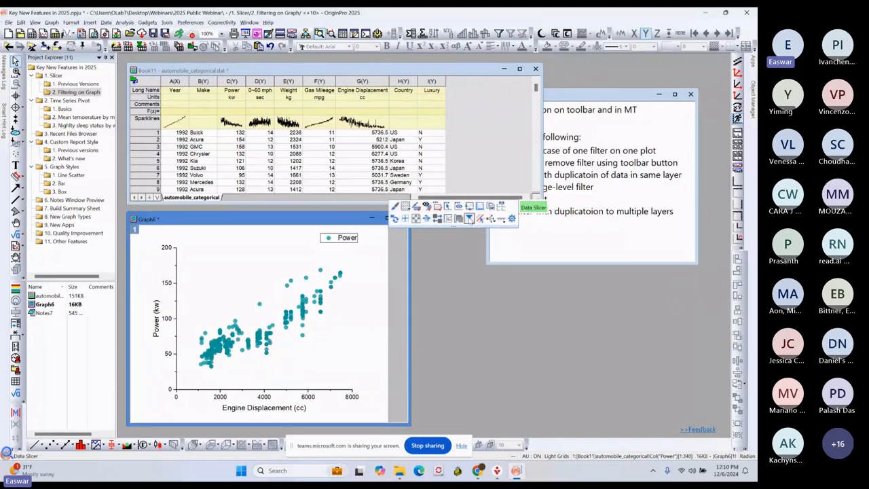
pyautogui.click(469, 218)
pyautogui.moveTo(388, 175); pyautogui.dragTo(514, 175)
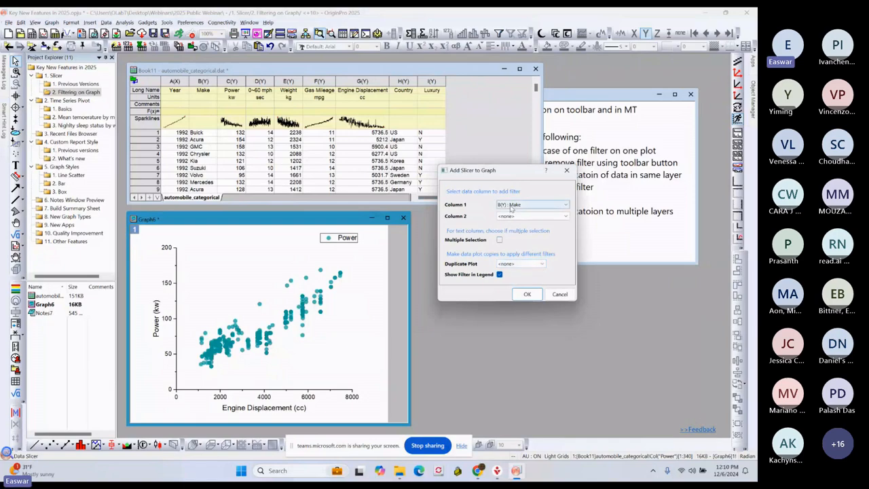
pyautogui.click(542, 266)
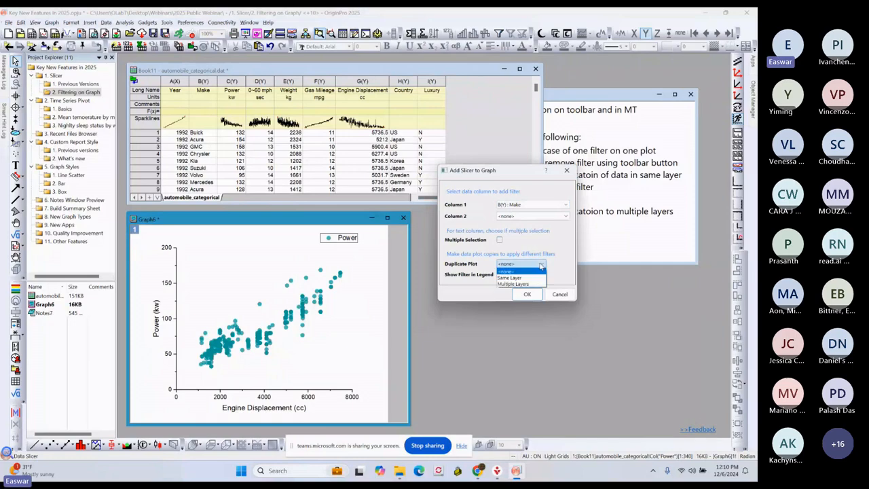
pyautogui.click(524, 277)
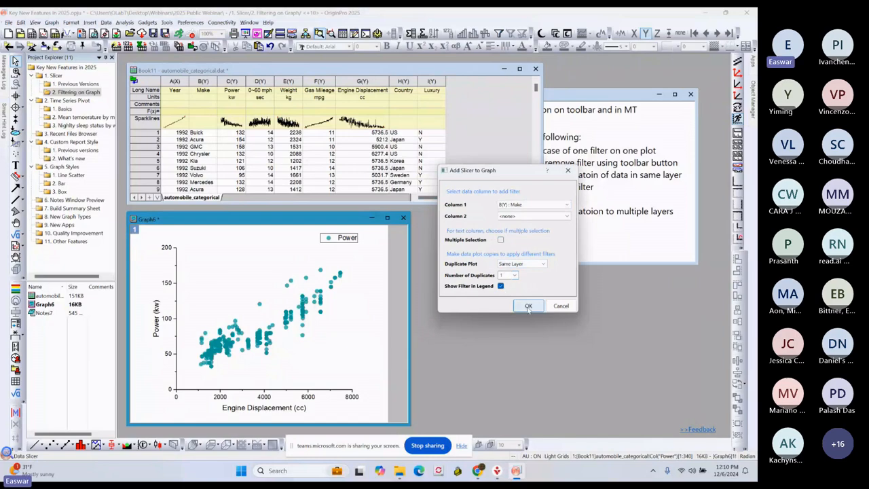
pyautogui.click(528, 305)
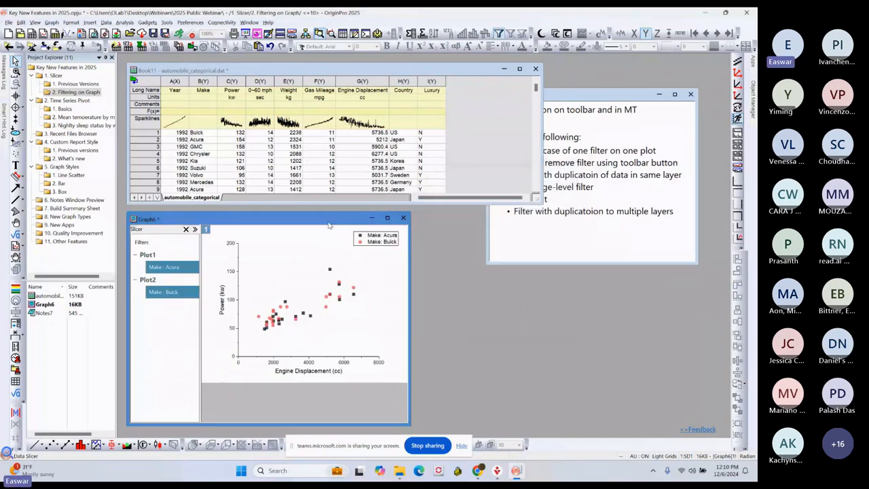
# Step: Reposition and enlarge the graph window, and filter Plot1 to Honda and Plot2 to Mazda in the slicer
pyautogui.moveTo(327, 214); pyautogui.dragTo(461, 166)
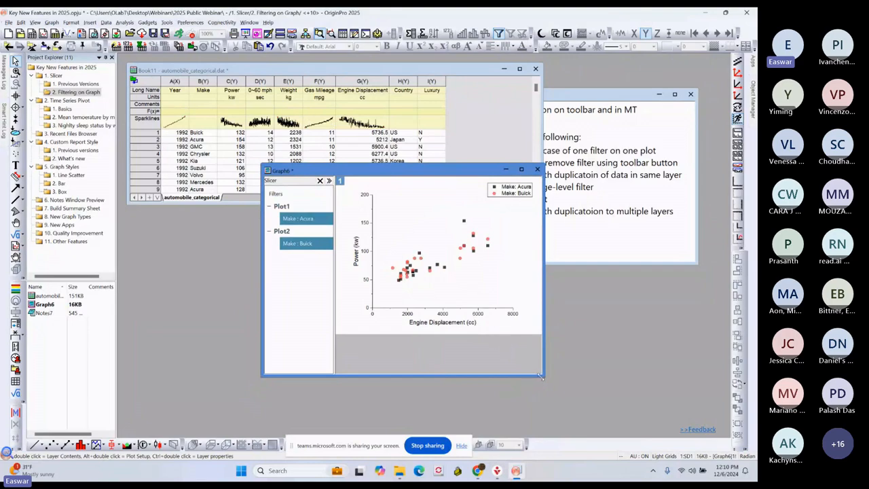
pyautogui.moveTo(541, 377); pyautogui.dragTo(679, 418)
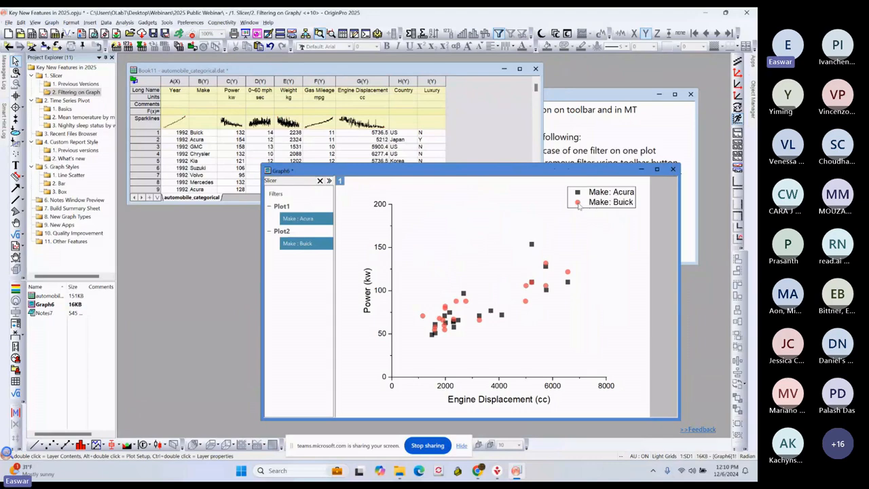
pyautogui.click(315, 223)
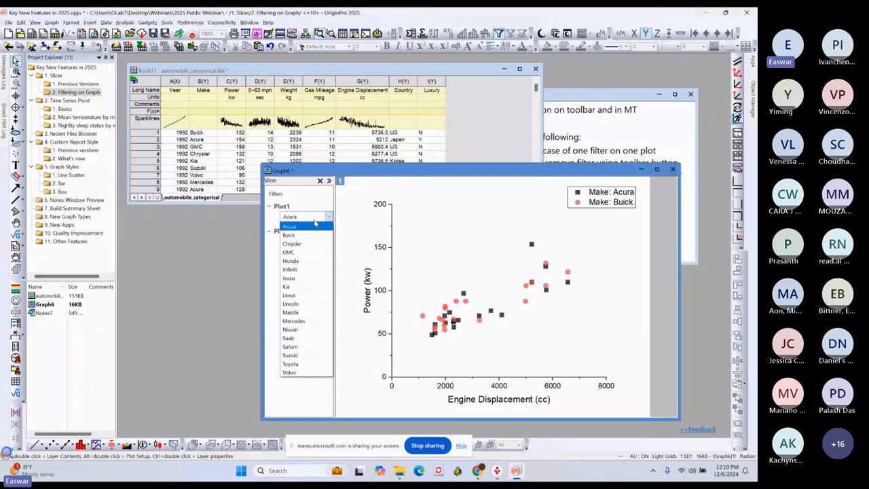
pyautogui.click(299, 255)
pyautogui.click(300, 245)
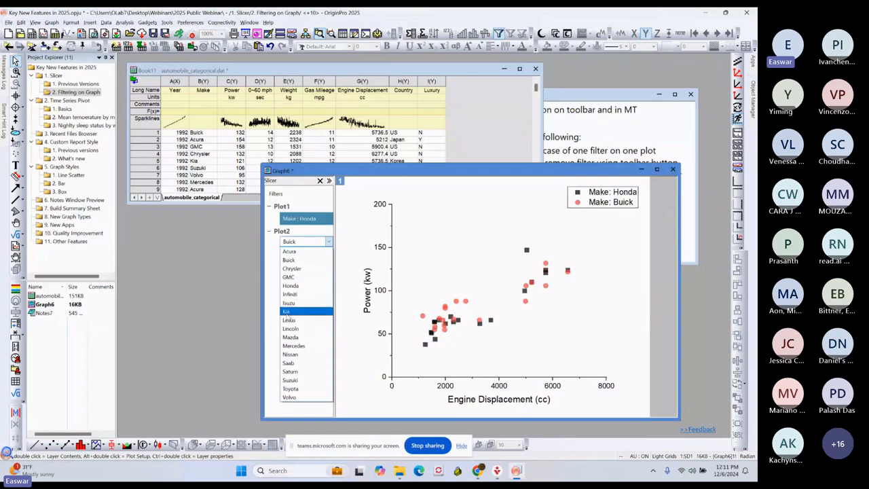
pyautogui.click(290, 338)
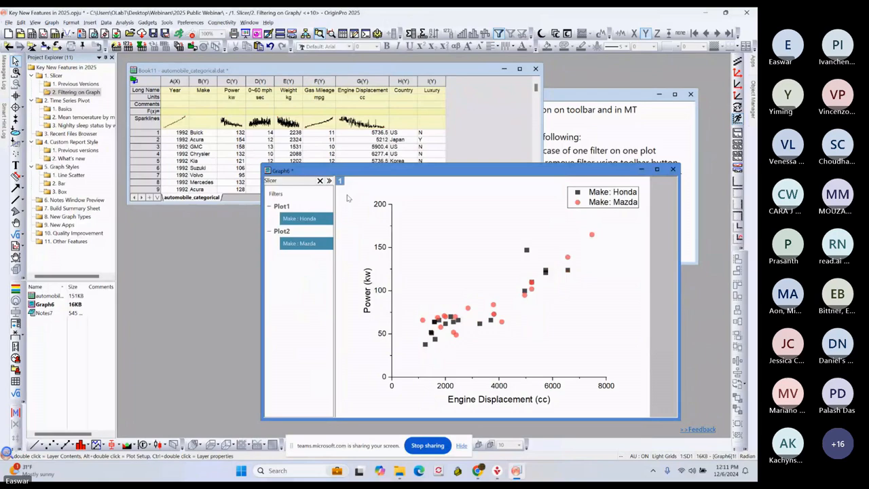
pyautogui.moveTo(353, 171); pyautogui.dragTo(236, 166)
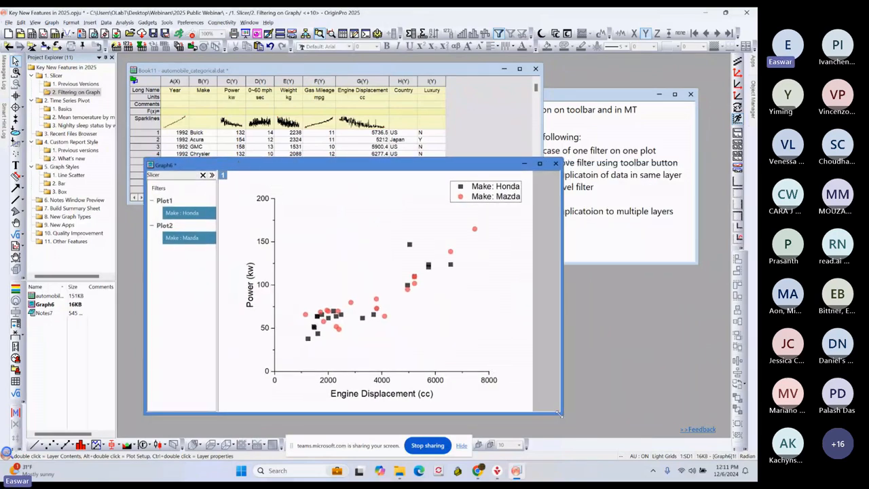
pyautogui.moveTo(559, 413)
pyautogui.mouseDown()
pyautogui.moveTo(539, 422)
pyautogui.moveTo(553, 421)
pyautogui.mouseUp()
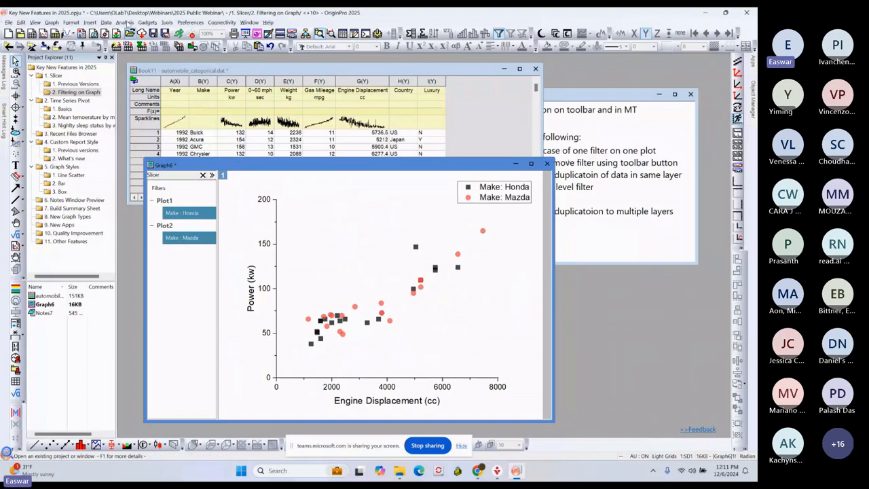
# Step: Run a Linear Fit with all plots in the active layer, Honda and Mazda, as input data
pyautogui.click(129, 24)
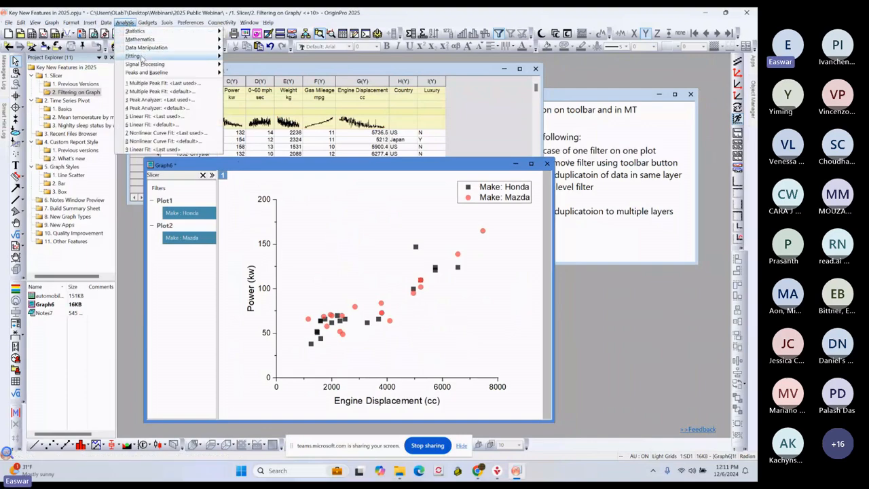
pyautogui.moveTo(210, 58)
pyautogui.moveTo(281, 57)
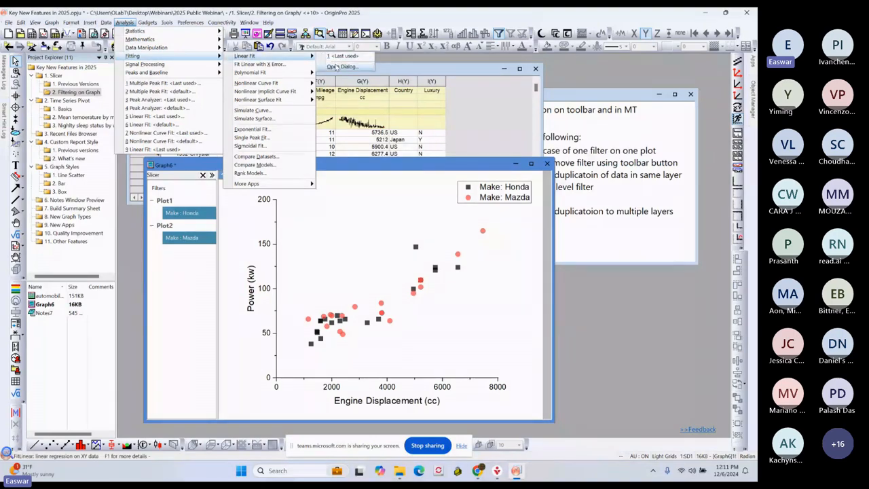
pyautogui.click(336, 67)
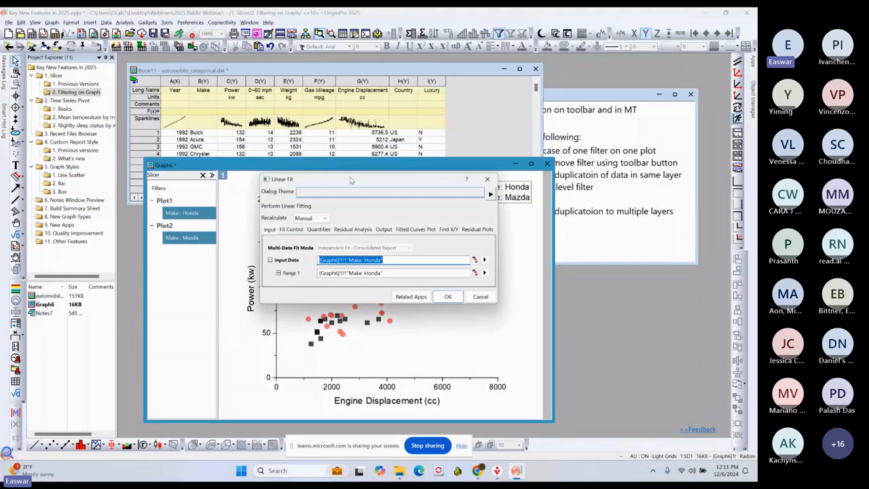
pyautogui.moveTo(352, 182); pyautogui.dragTo(437, 62)
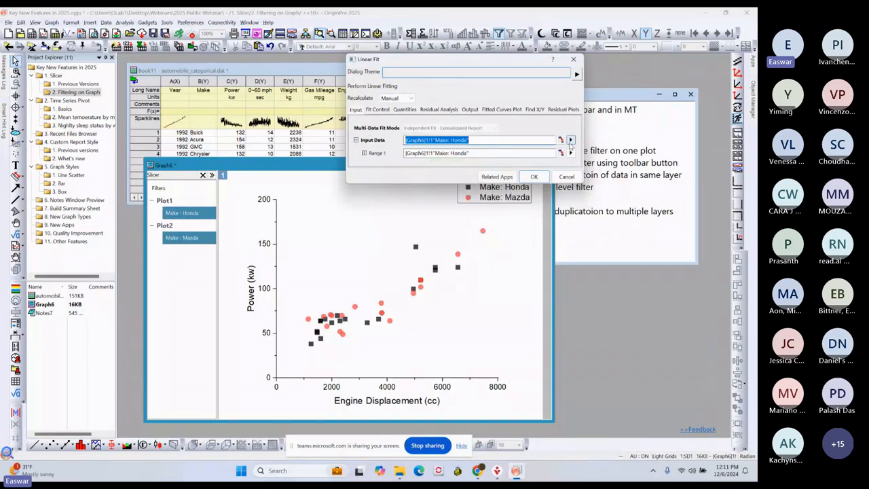
pyautogui.click(570, 141)
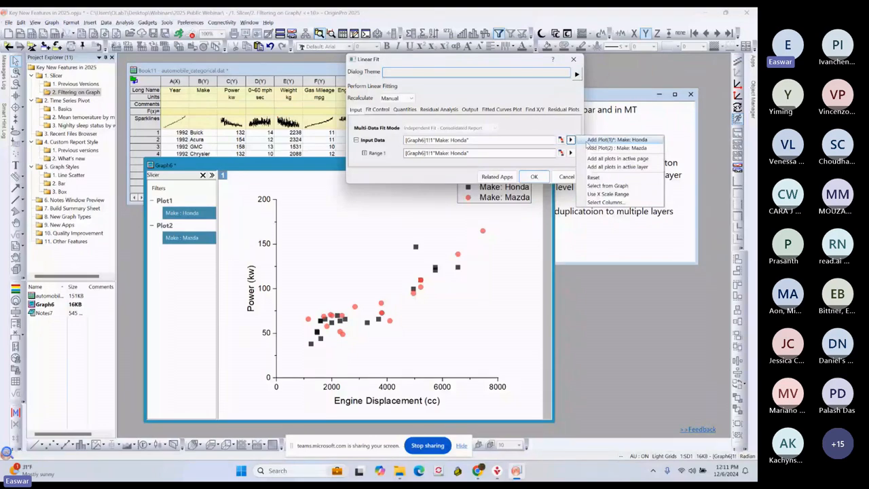
pyautogui.click(592, 167)
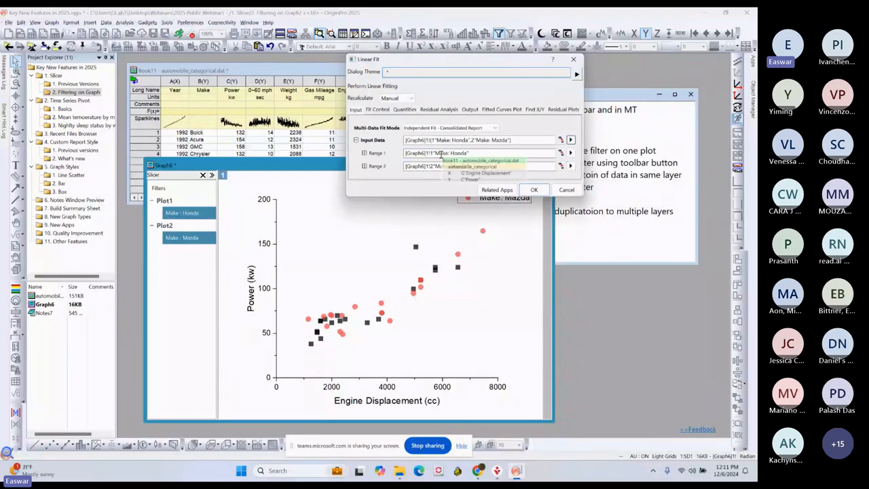
pyautogui.moveTo(439, 166)
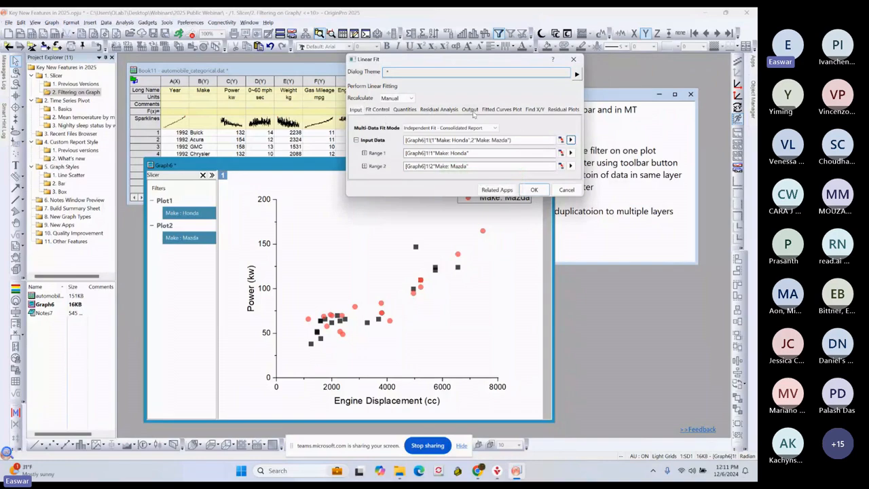
pyautogui.click(534, 190)
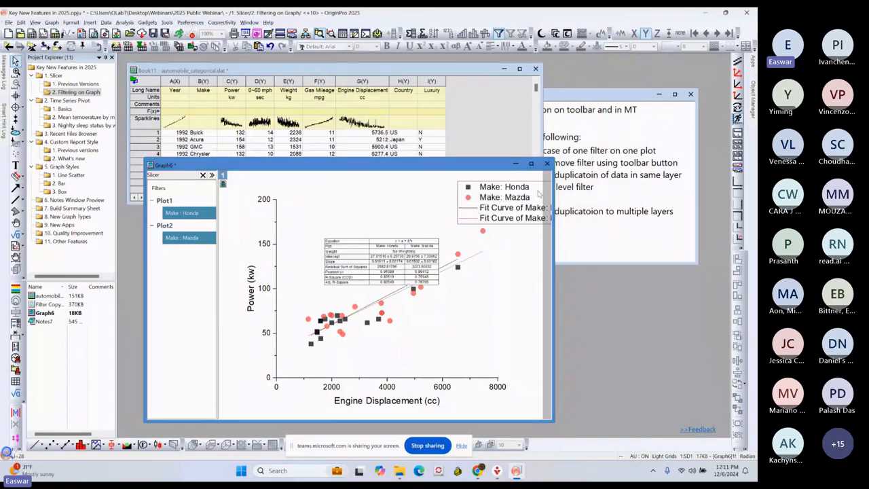
# Step: Move the fit results table beside the upper Power axis and reduce its quantities to Plot, Intercept, Slope and Adj. R-Square
pyautogui.moveTo(400, 270); pyautogui.dragTo(358, 230)
pyautogui.rightClick(357, 230)
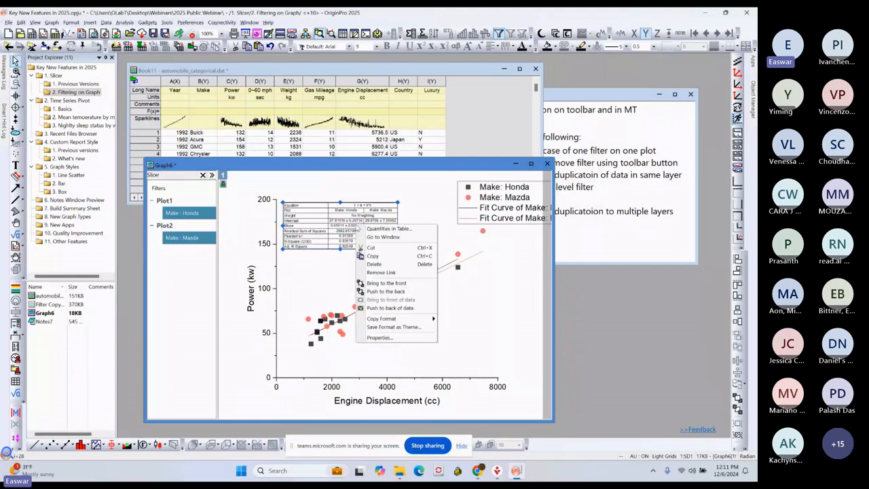
pyautogui.click(388, 228)
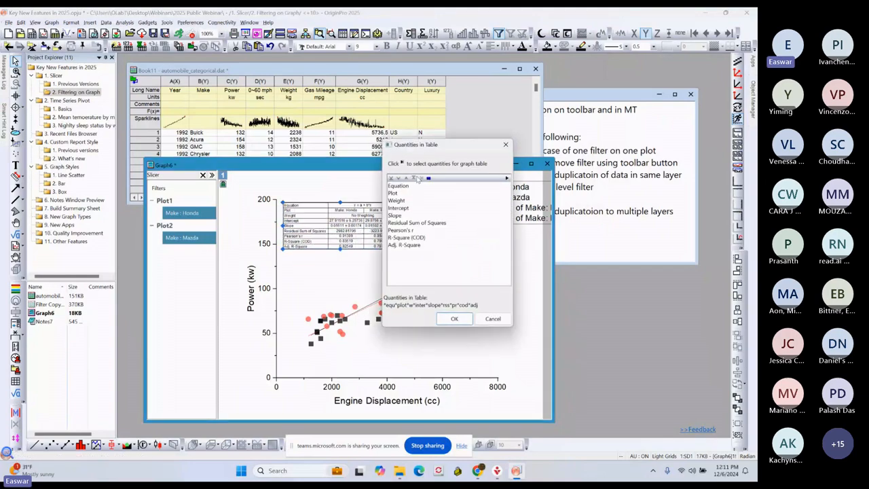
pyautogui.click(403, 187)
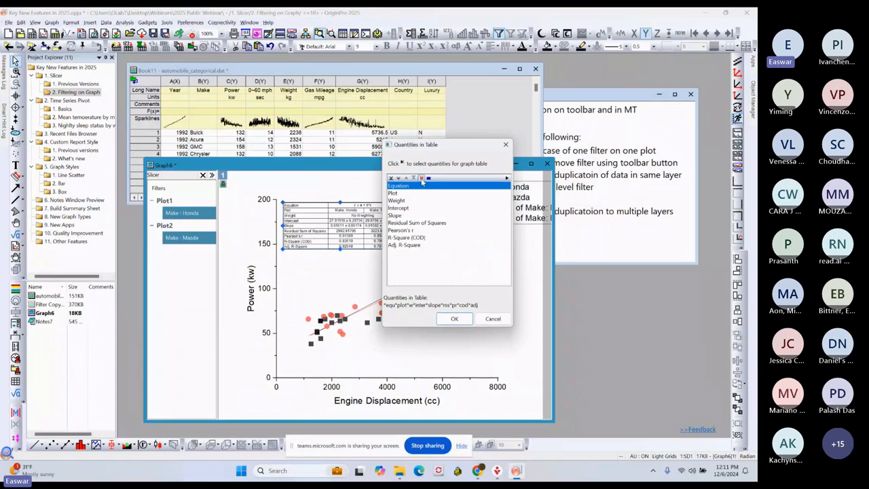
pyautogui.click(421, 177)
pyautogui.click(410, 193)
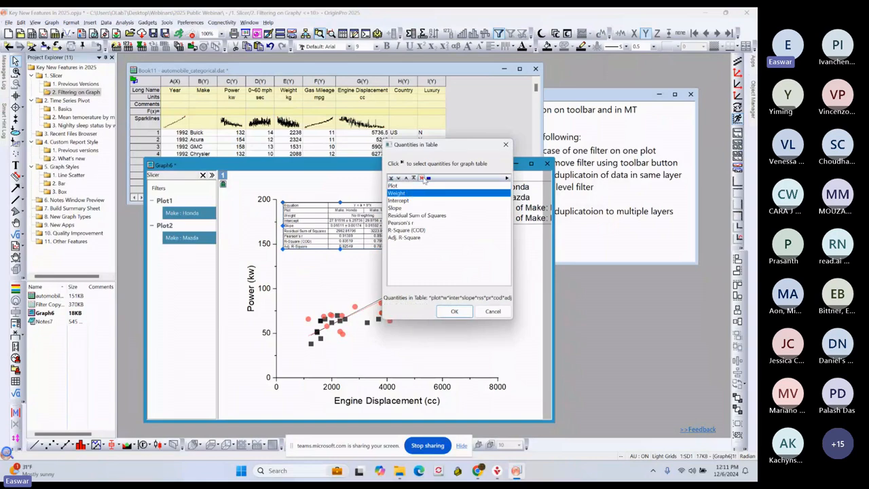
pyautogui.click(422, 178)
pyautogui.click(409, 208)
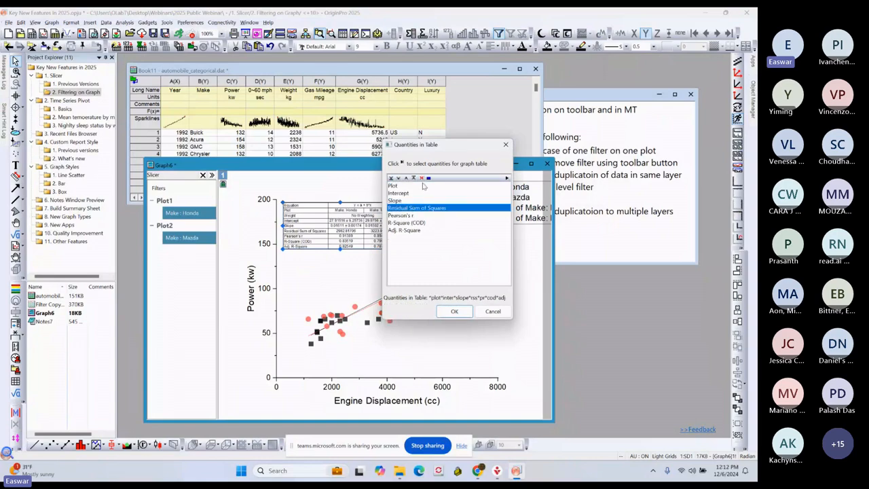
pyautogui.click(421, 178)
pyautogui.click(422, 178)
pyautogui.click(421, 177)
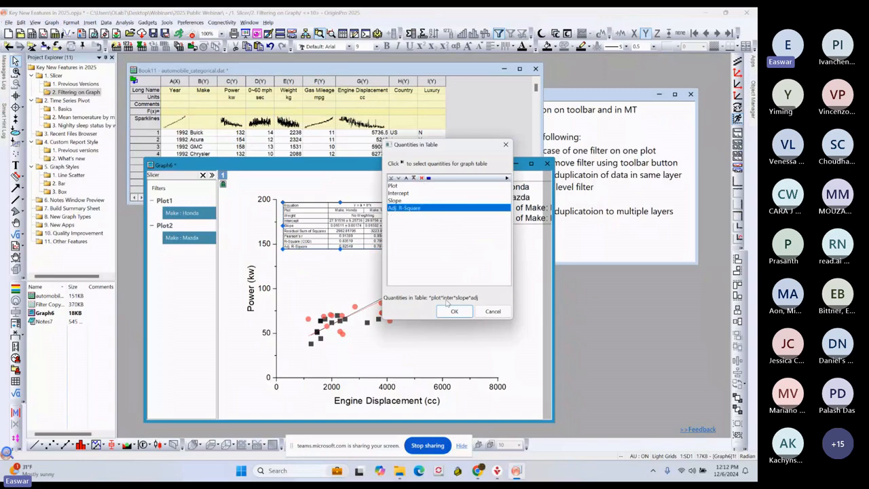
pyautogui.click(453, 311)
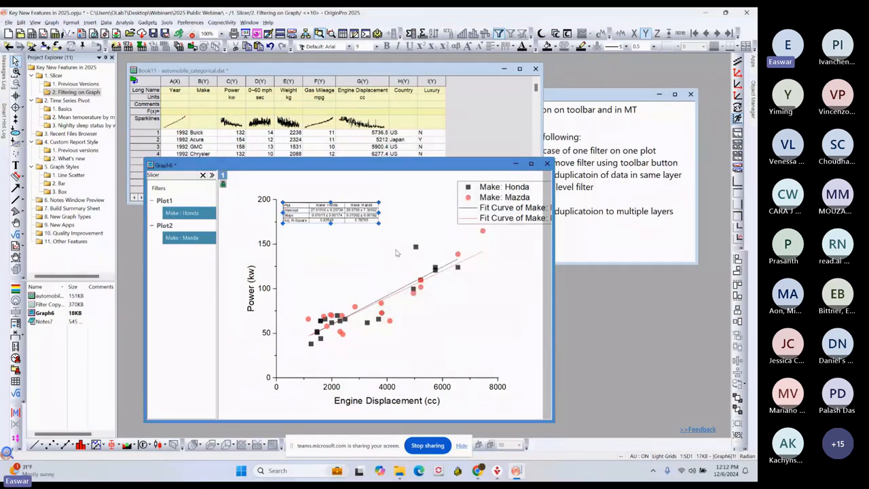
# Step: Enlarge the fit results table on the graph so its values are readable, and deselect it
pyautogui.click(380, 228)
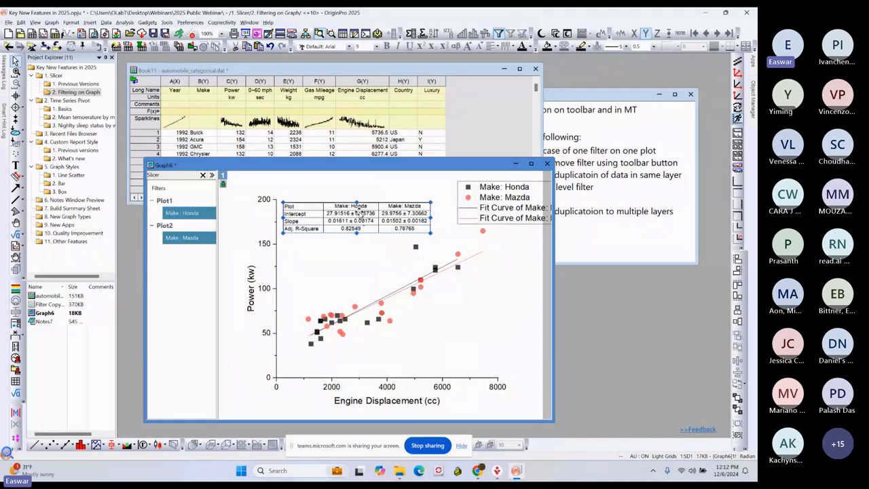
pyautogui.click(358, 206)
pyautogui.click(526, 320)
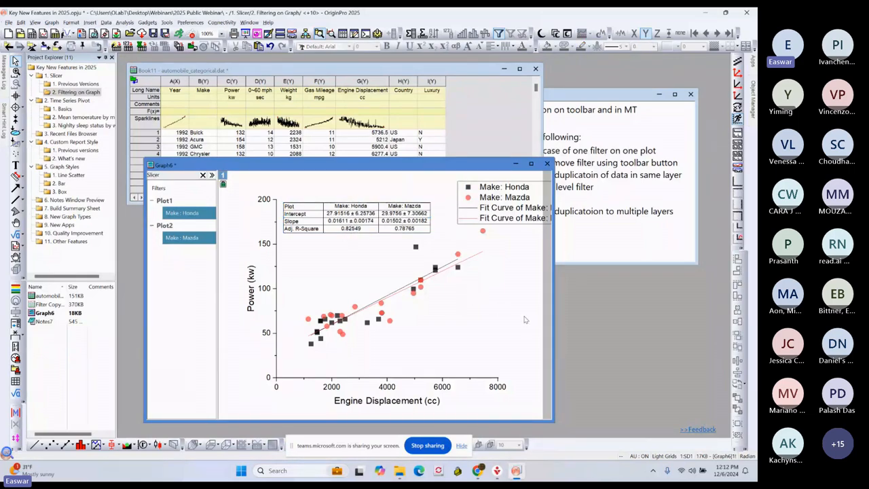
# Step: Set the linear fit's recalculate mode to Auto, and change the slicer filters to Infiniti for Plot1 and Kia for Plot2
pyautogui.click(223, 184)
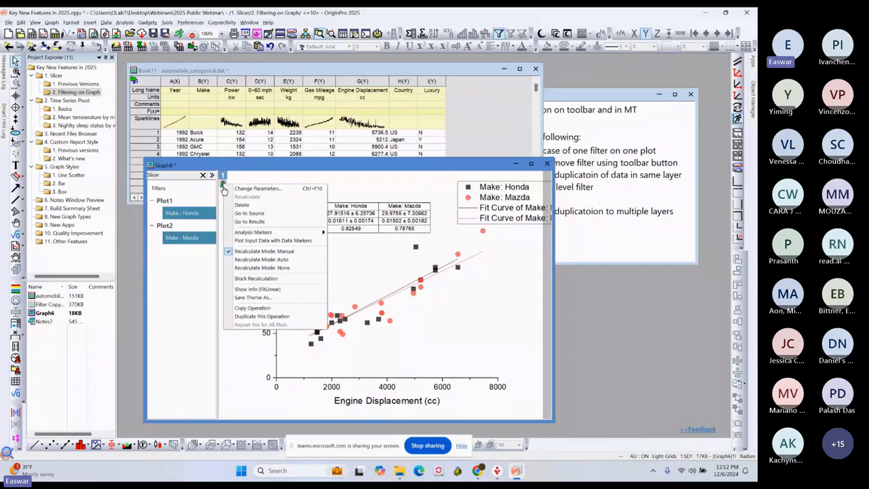
pyautogui.click(291, 261)
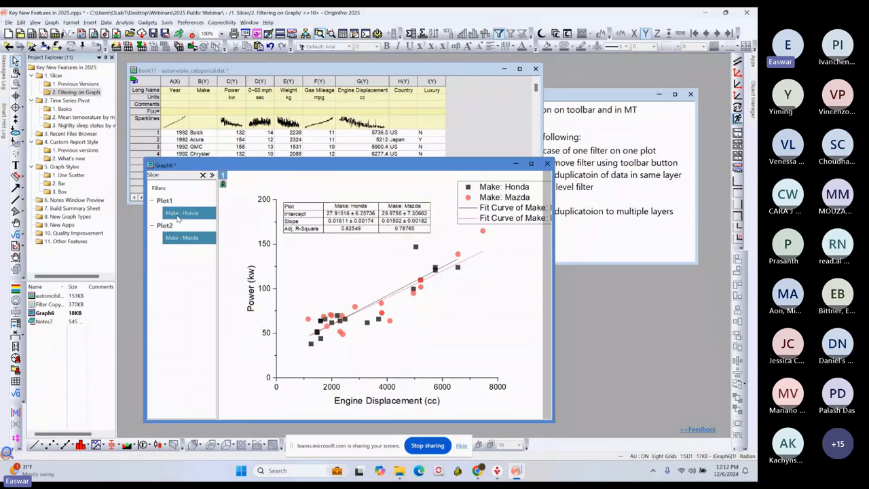
pyautogui.click(177, 218)
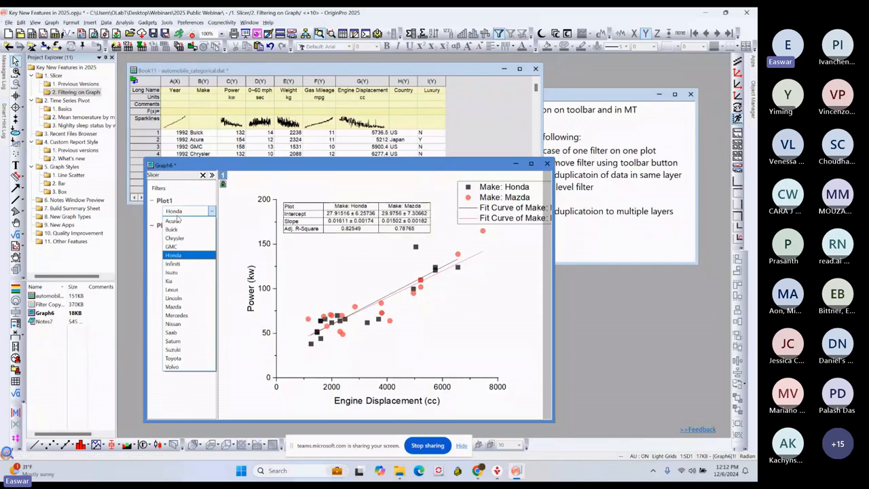
pyautogui.click(174, 264)
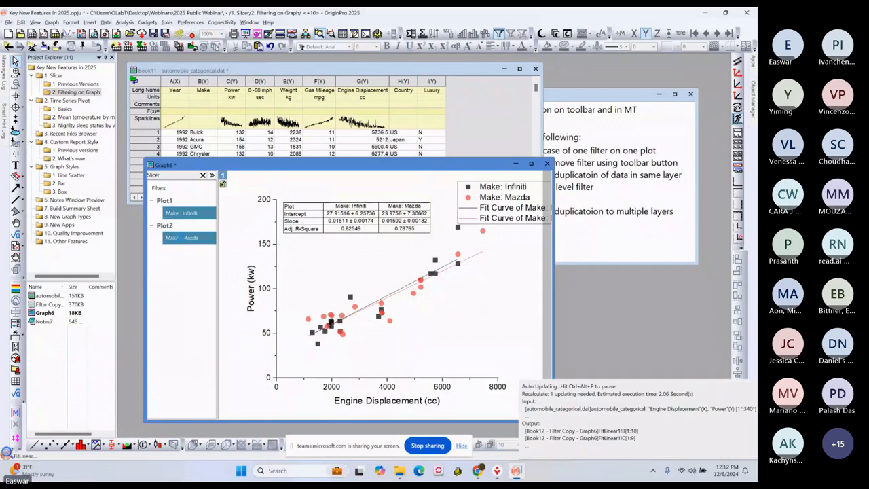
pyautogui.click(186, 237)
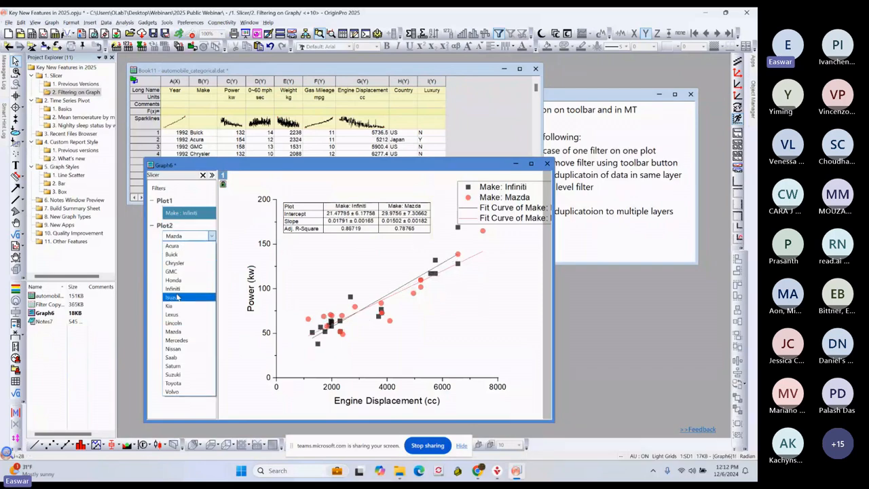
pyautogui.click(173, 305)
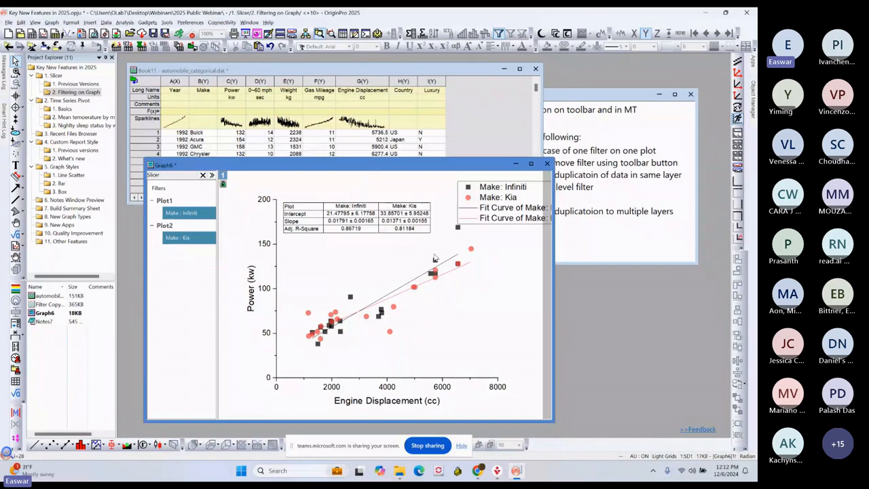
# Step: Change the slicer's Make filters to Honda for Plot1 and Mazda for Plot2
pyautogui.click(189, 212)
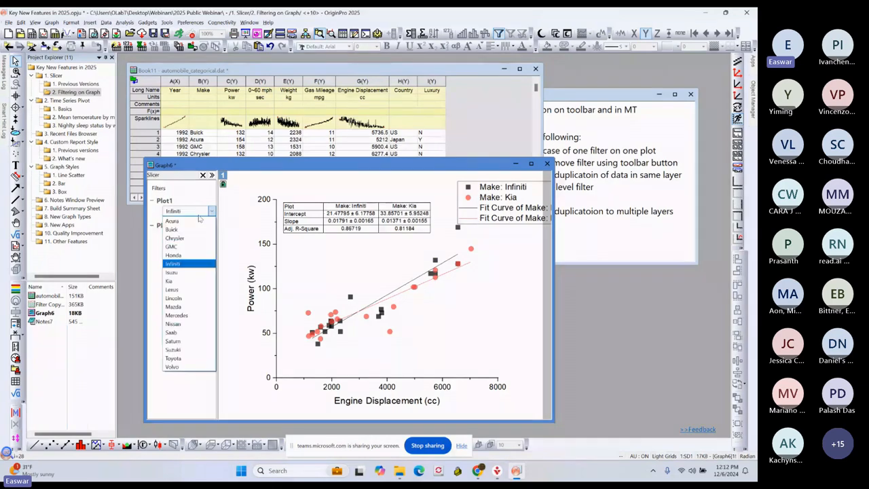
pyautogui.click(175, 255)
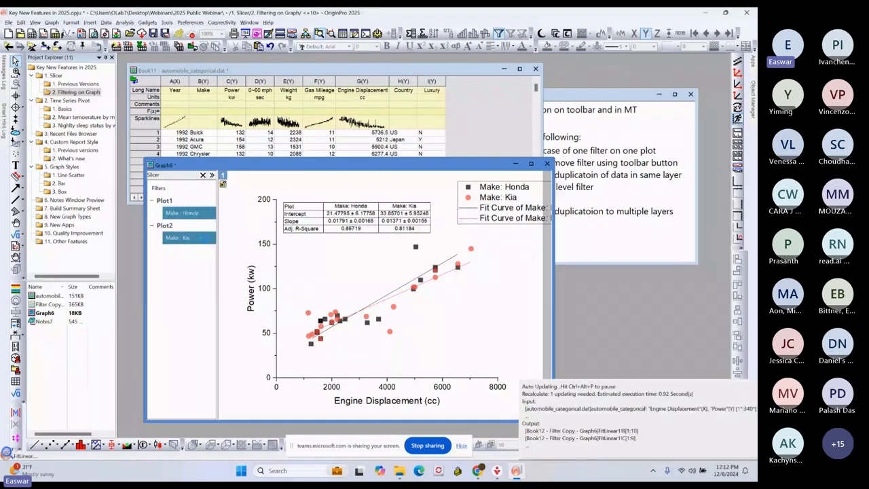
pyautogui.click(203, 238)
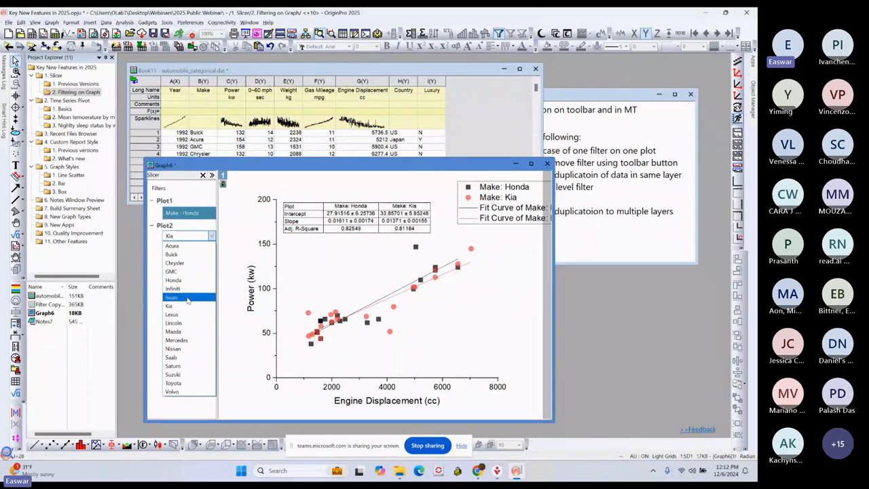
pyautogui.click(175, 331)
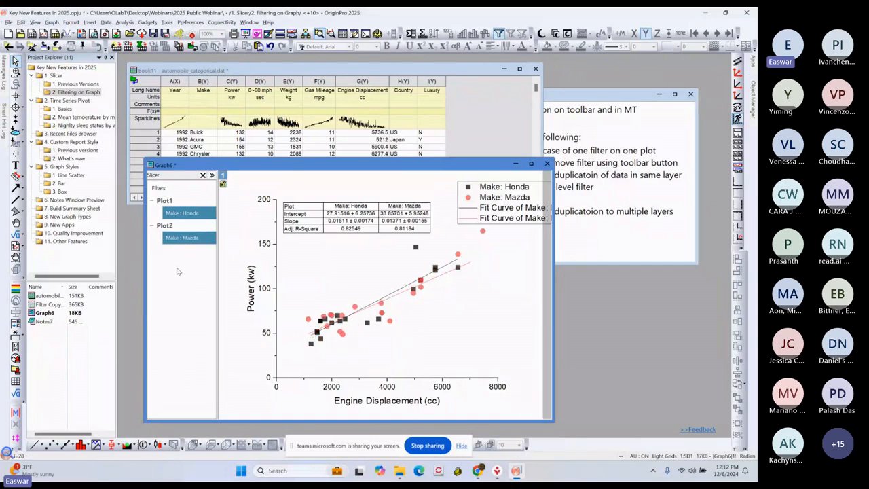
# Step: Add a common page filter on Year that keeps only values greater than 1995
pyautogui.rightClick(161, 265)
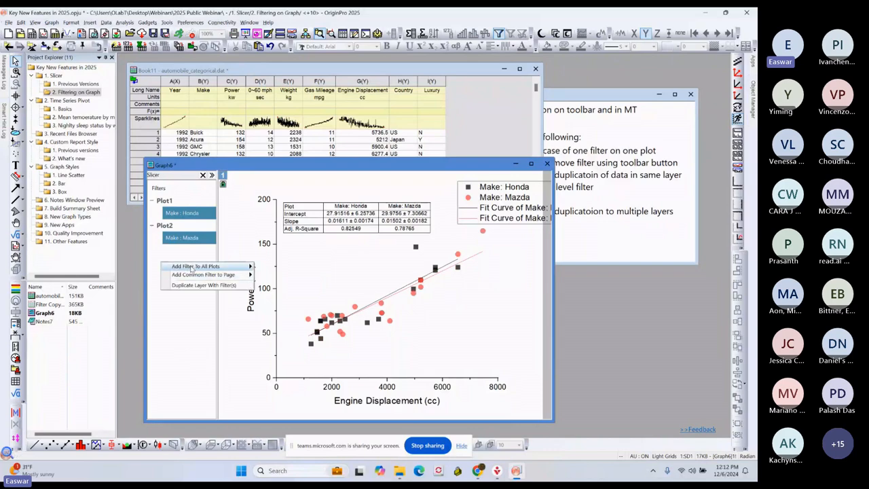
pyautogui.moveTo(193, 269)
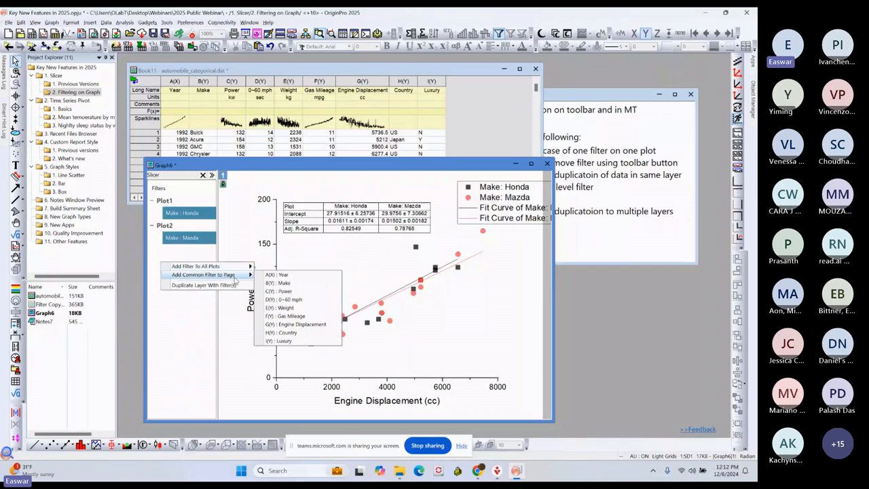
pyautogui.click(297, 280)
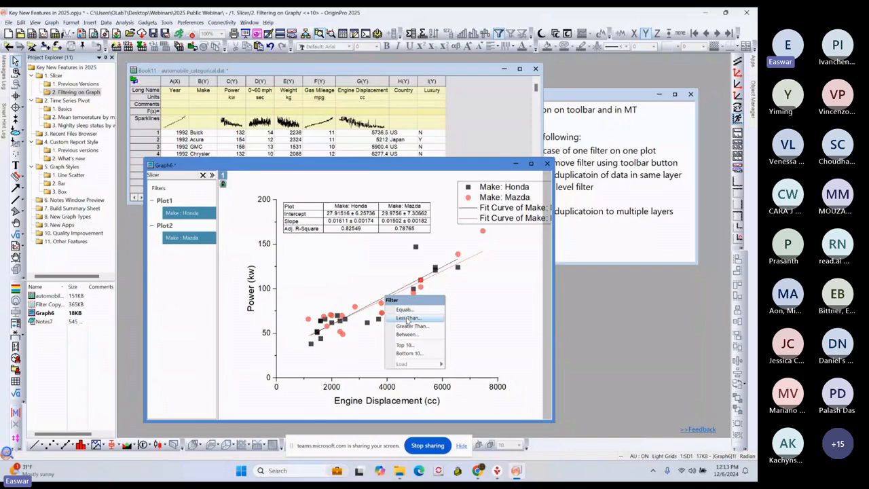
pyautogui.click(408, 327)
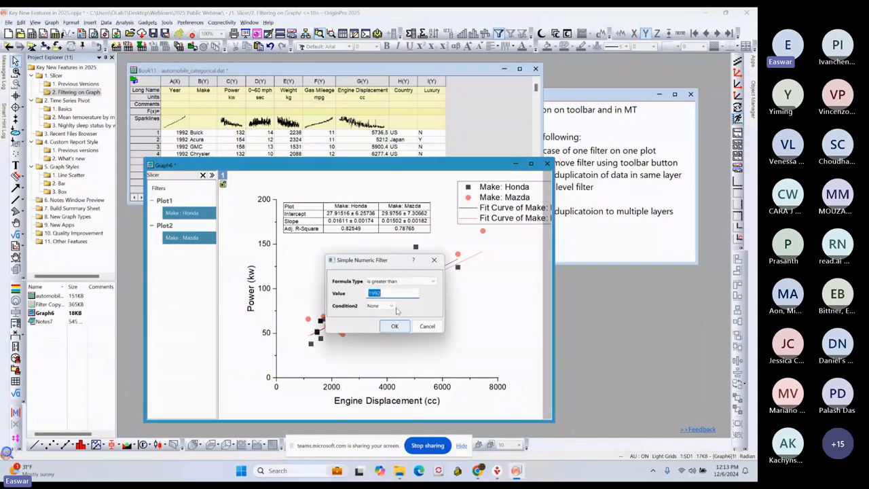
pyautogui.click(392, 293)
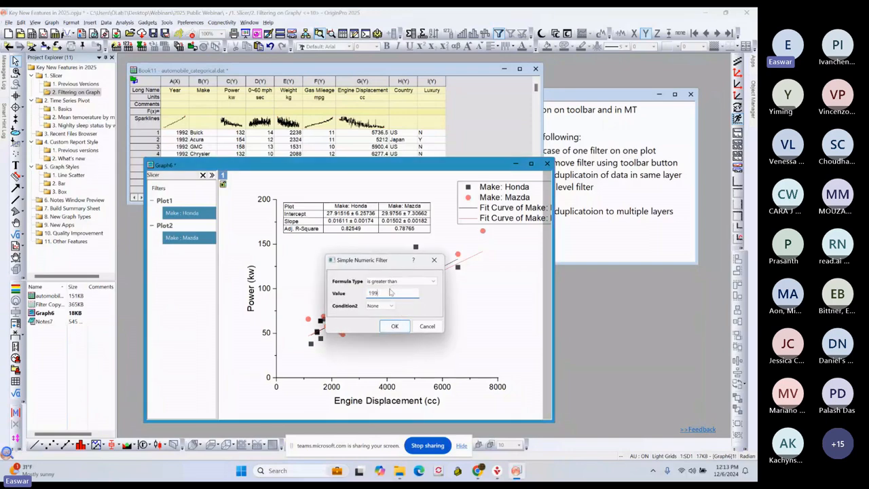
pyautogui.write('5')
pyautogui.click(394, 329)
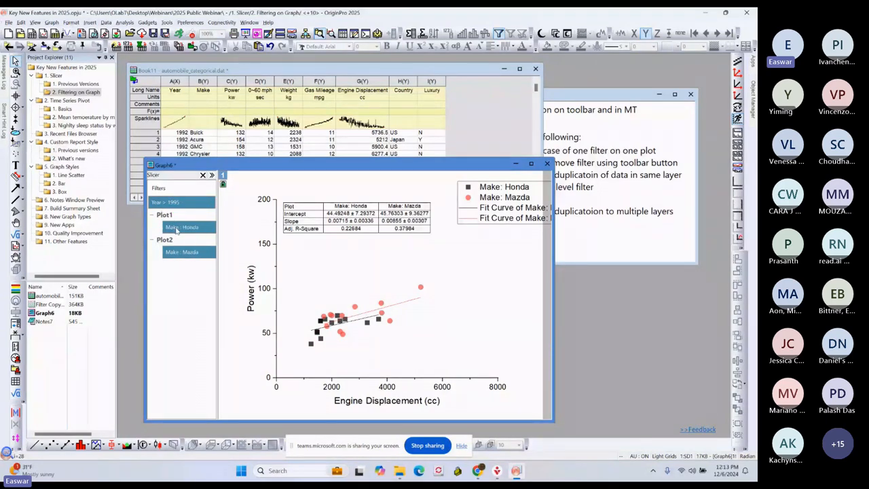
# Step: Add a Luxury filter to all plots that keeps only the N entries
pyautogui.rightClick(182, 286)
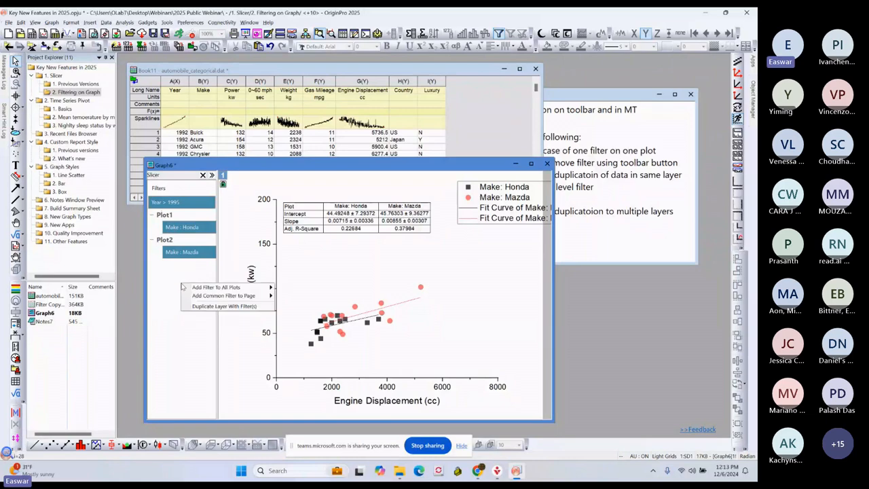
pyautogui.moveTo(214, 288)
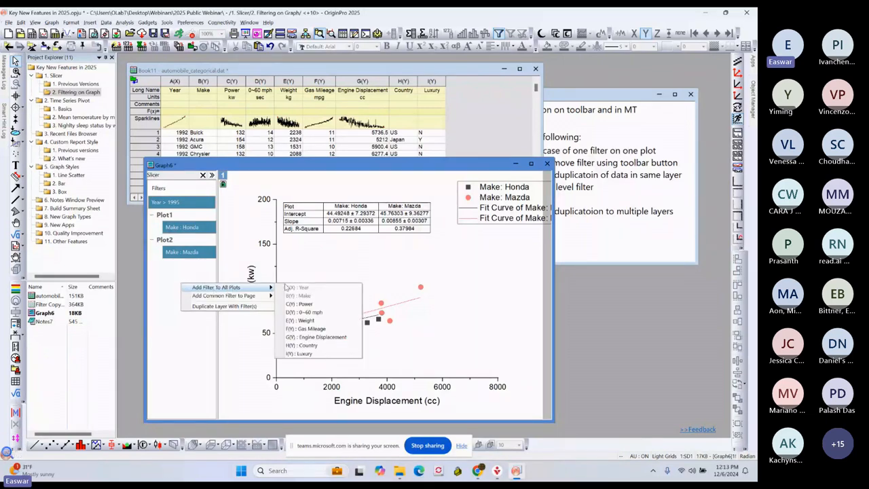
pyautogui.click(319, 355)
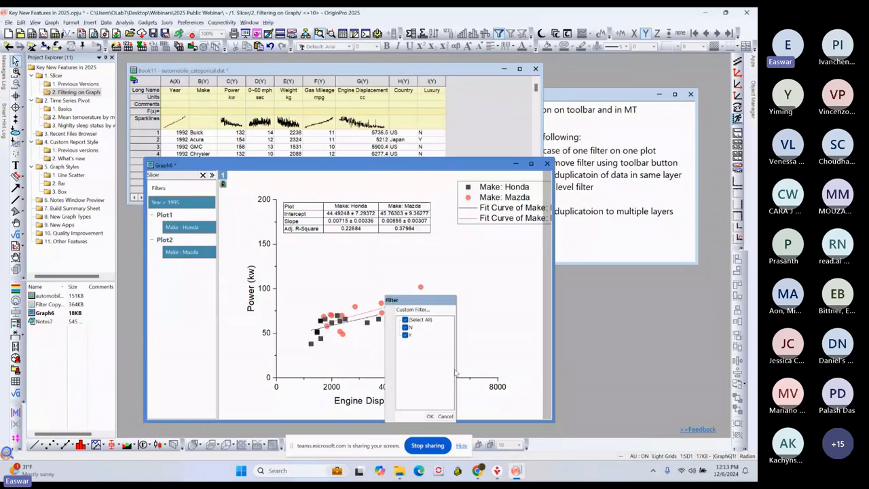
pyautogui.click(405, 335)
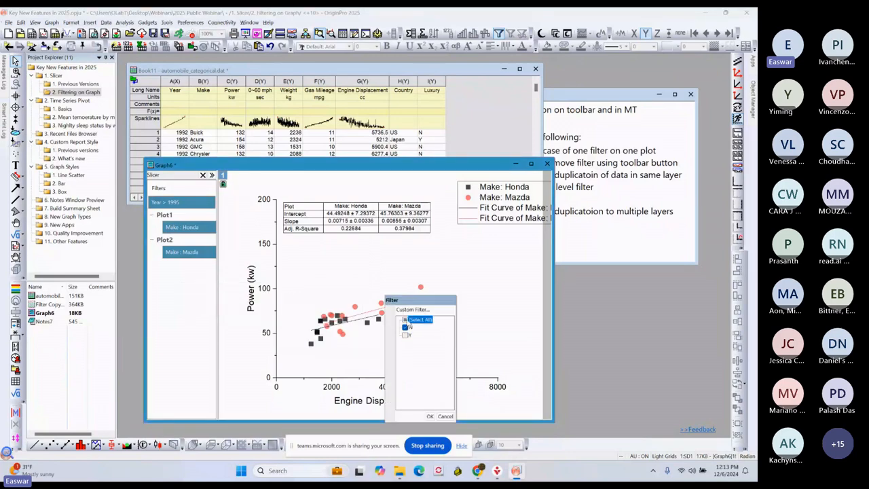
pyautogui.click(431, 416)
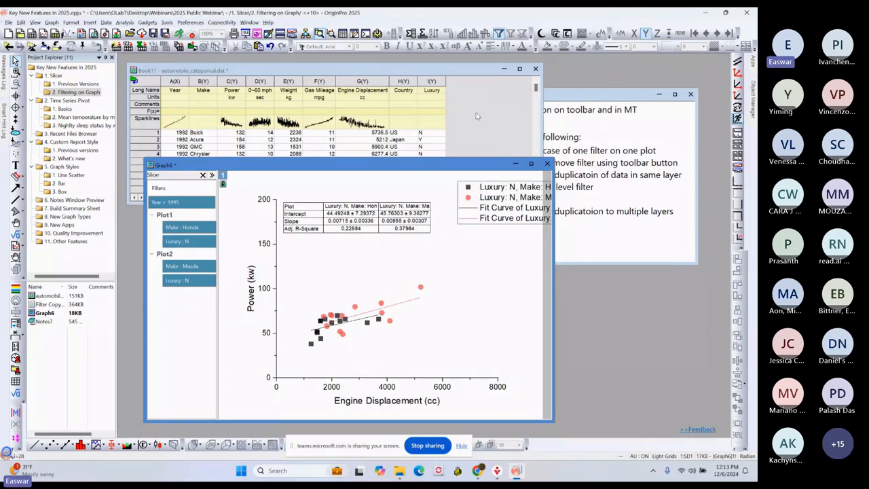
# Step: Create a new scatter plot from the automobile_categorical worksheet with Engine Displacement as X and Power as Y
pyautogui.click(192, 72)
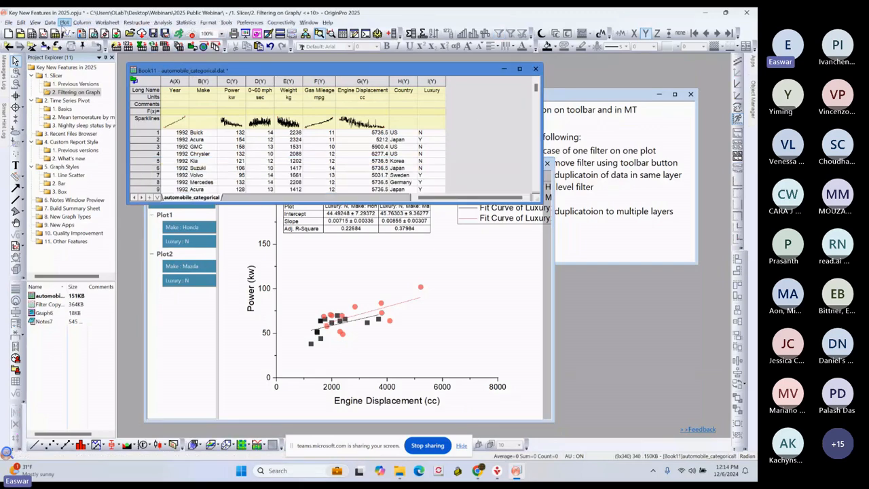
pyautogui.click(65, 23)
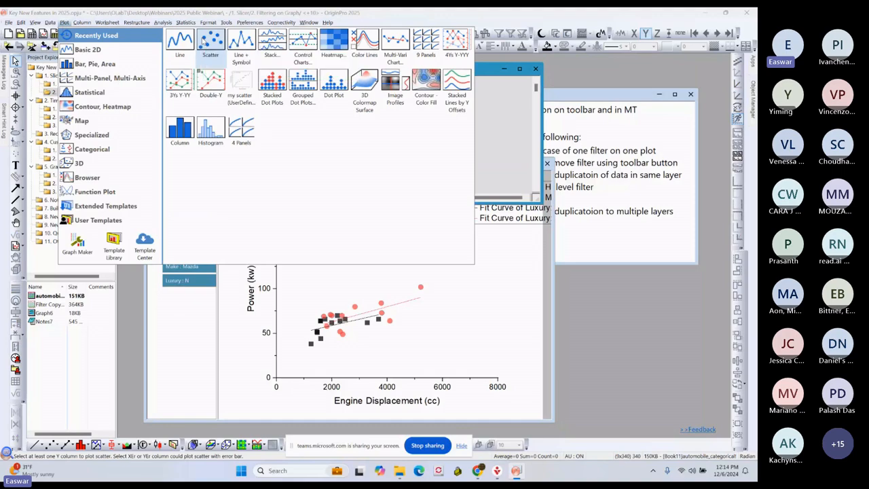
pyautogui.click(206, 43)
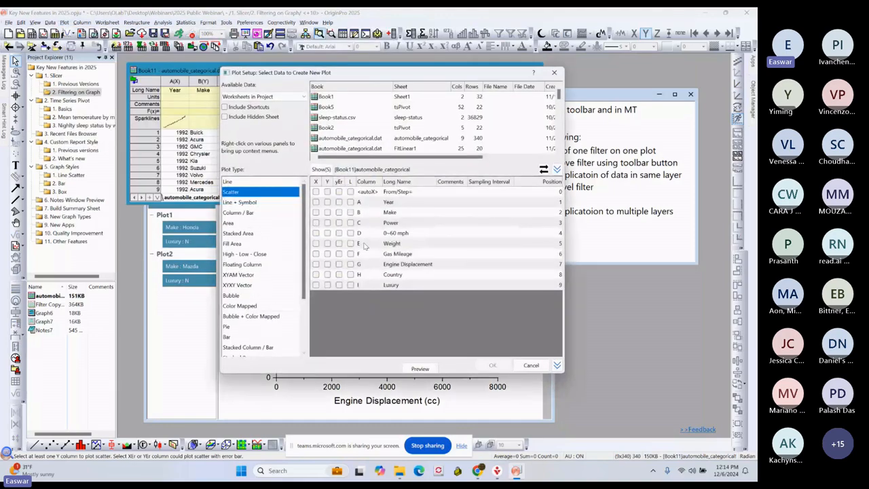
pyautogui.click(328, 224)
pyautogui.click(316, 265)
pyautogui.click(490, 366)
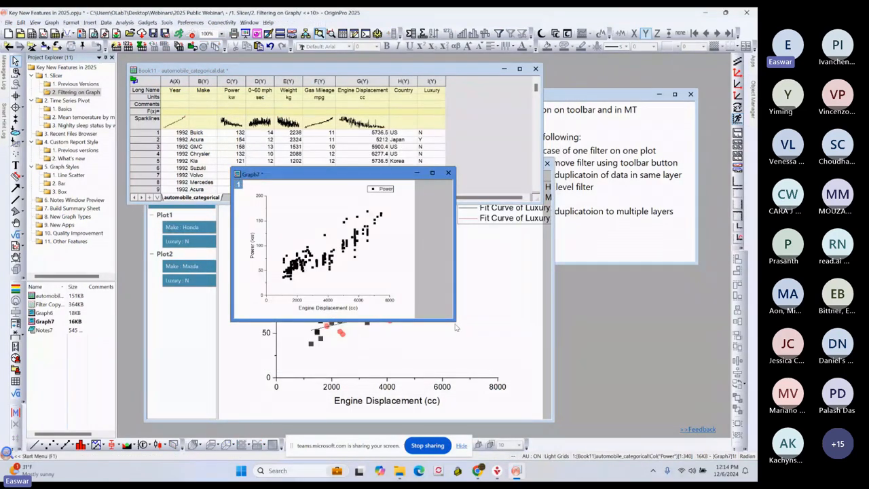
# Step: Enlarge the new scatter graph window and move it over the earlier filtered graph
pyautogui.moveTo(455, 320); pyautogui.dragTo(609, 403)
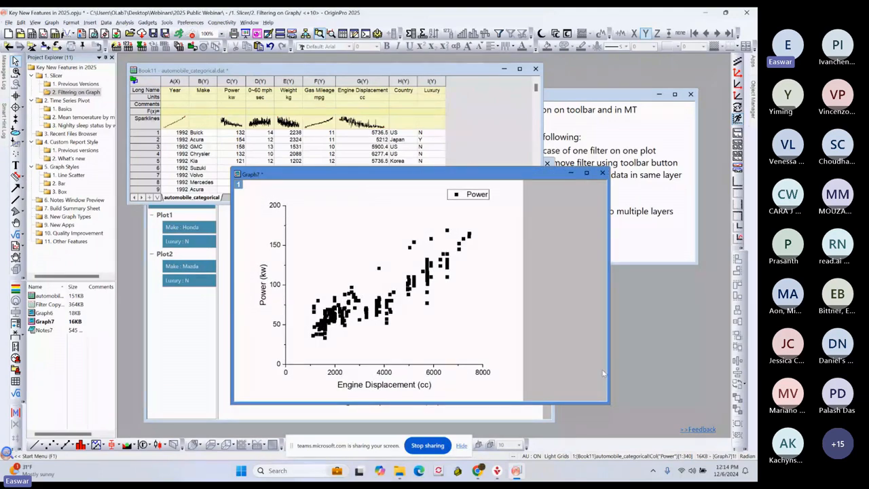
pyautogui.moveTo(459, 176); pyautogui.dragTo(372, 178)
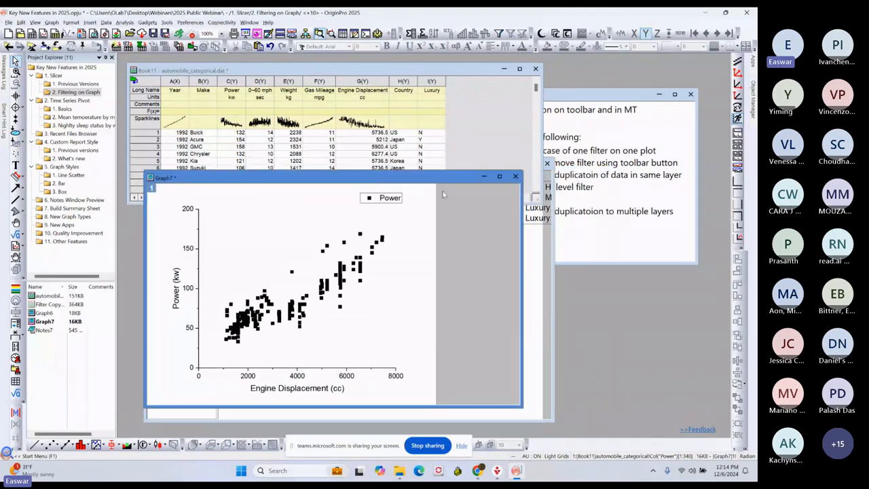
# Step: Add a Make slicer that duplicates the plot to multiple layers in 2 columns and 1 row, and widen the graph window
pyautogui.click(435, 194)
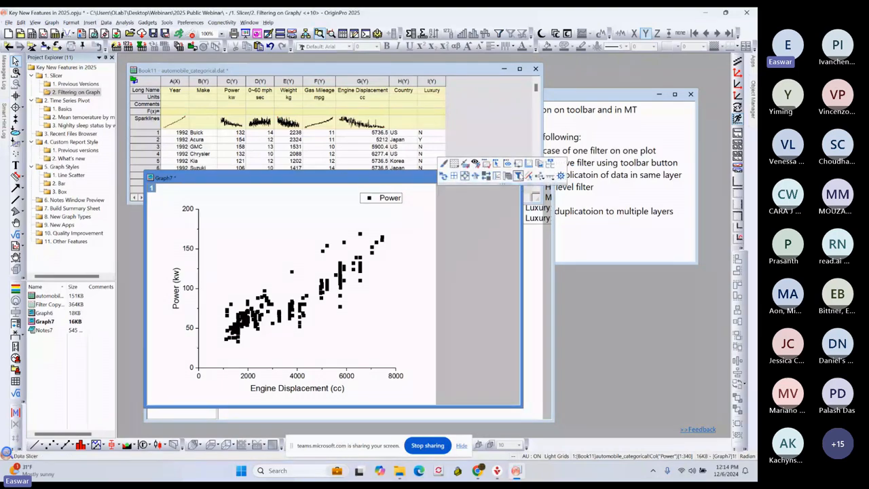
pyautogui.click(517, 176)
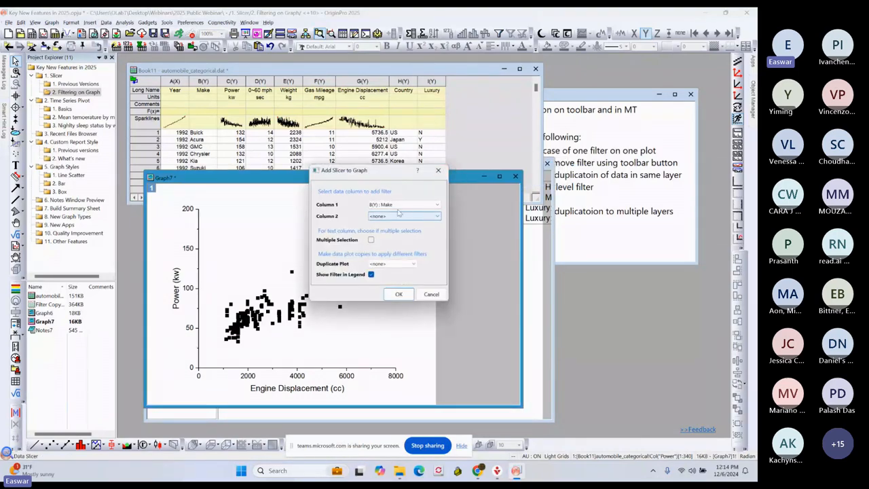
pyautogui.click(412, 265)
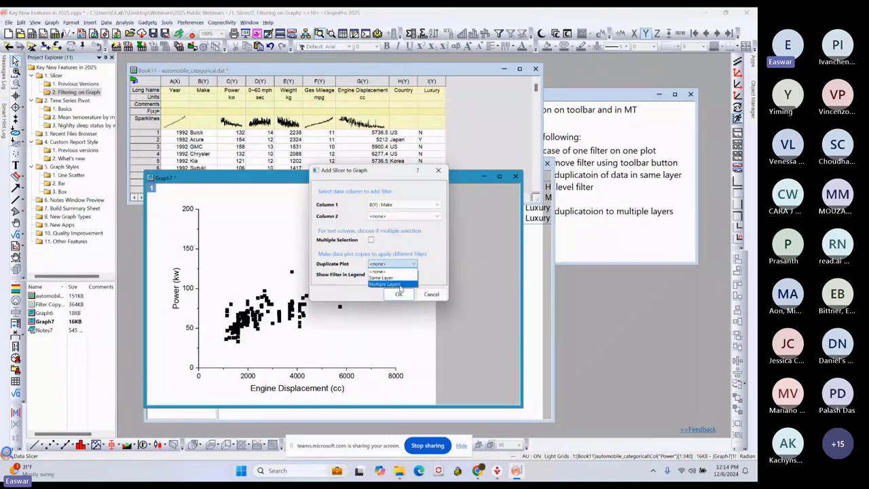
pyautogui.click(400, 284)
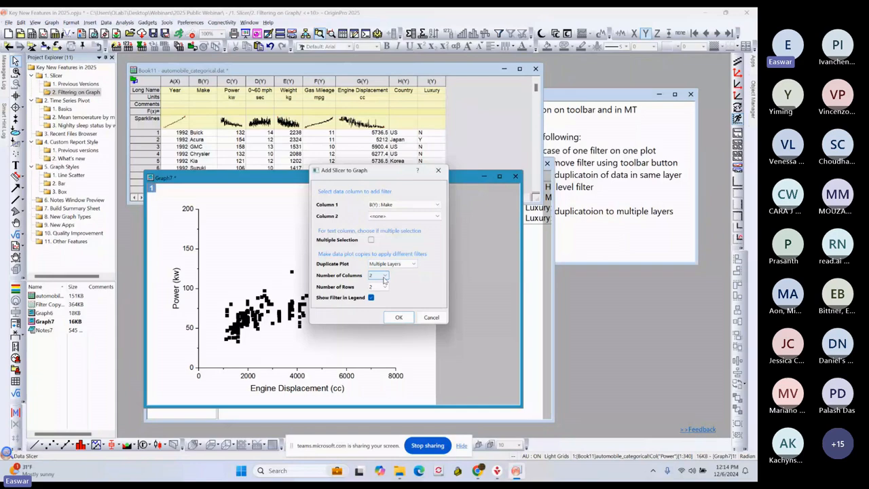
pyautogui.click(384, 291)
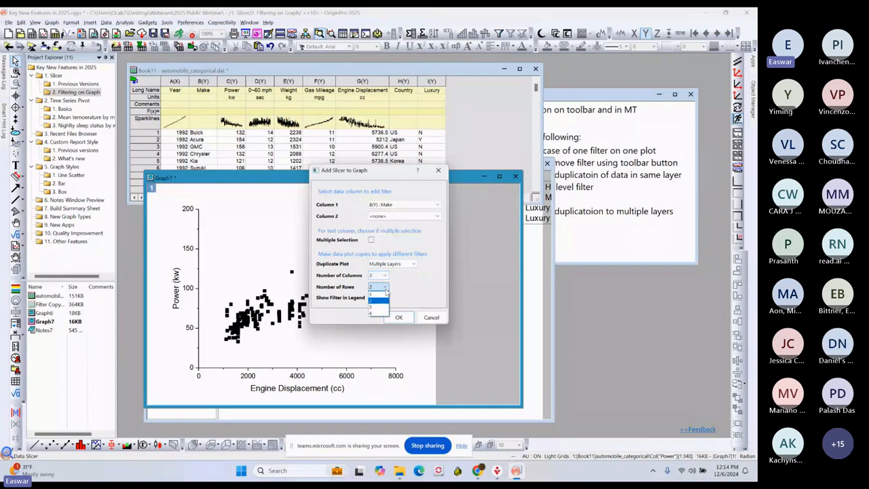
pyautogui.click(378, 293)
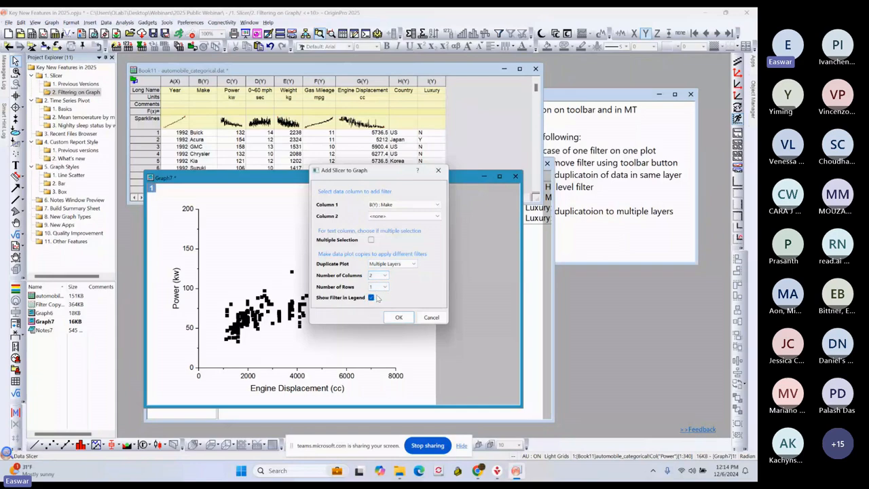
pyautogui.click(397, 317)
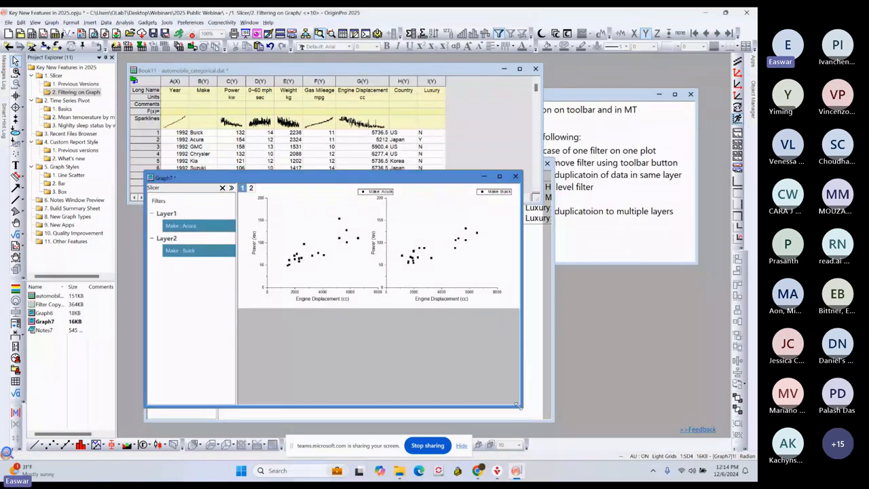
pyautogui.moveTo(517, 397); pyautogui.dragTo(676, 424)
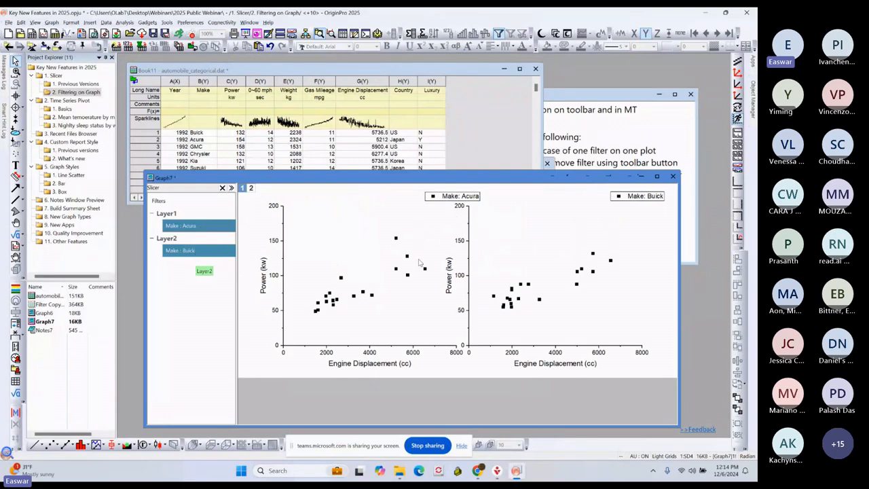
# Step: Recolor the scatter symbols in the two layers teal from the Candy color list
pyautogui.moveTo(425, 270)
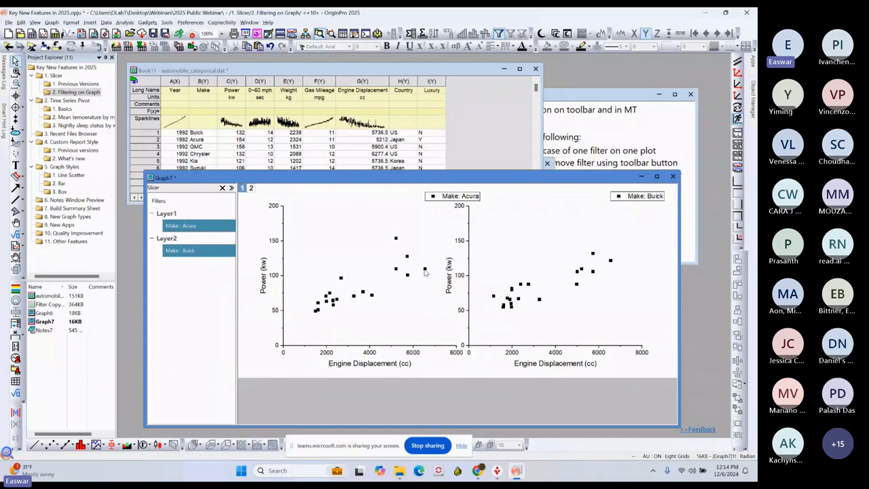
pyautogui.click(425, 270)
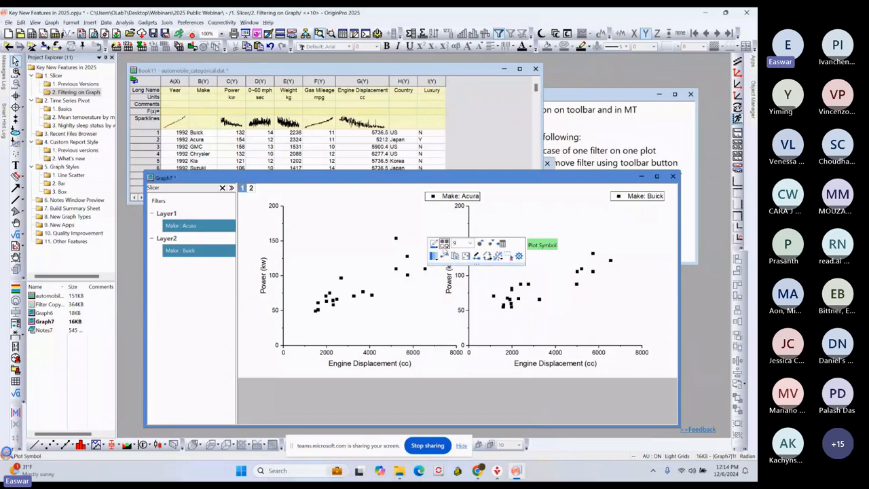
pyautogui.click(435, 244)
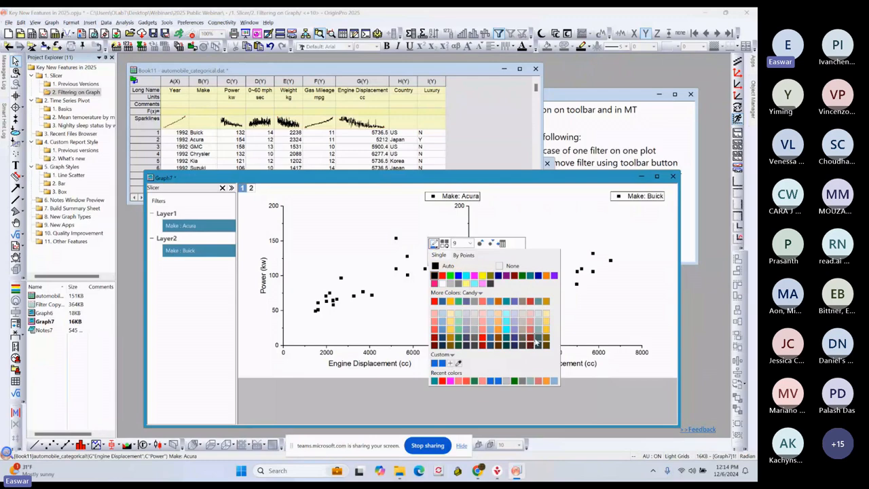
pyautogui.click(506, 301)
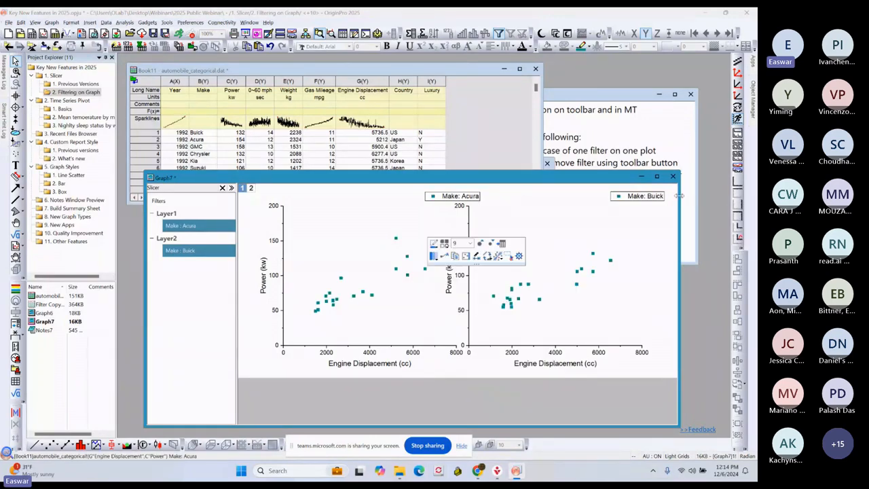
# Step: Add layer filter titles above both panels of the two-layer graph
pyautogui.click(675, 198)
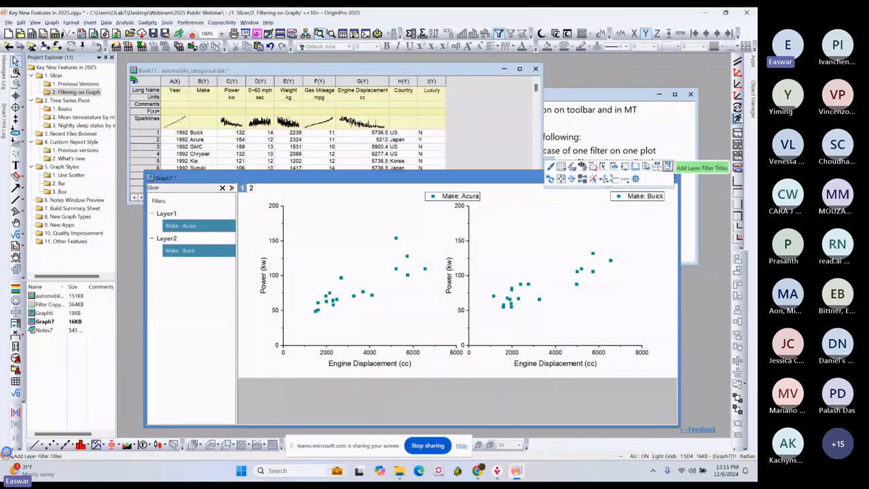
pyautogui.click(668, 165)
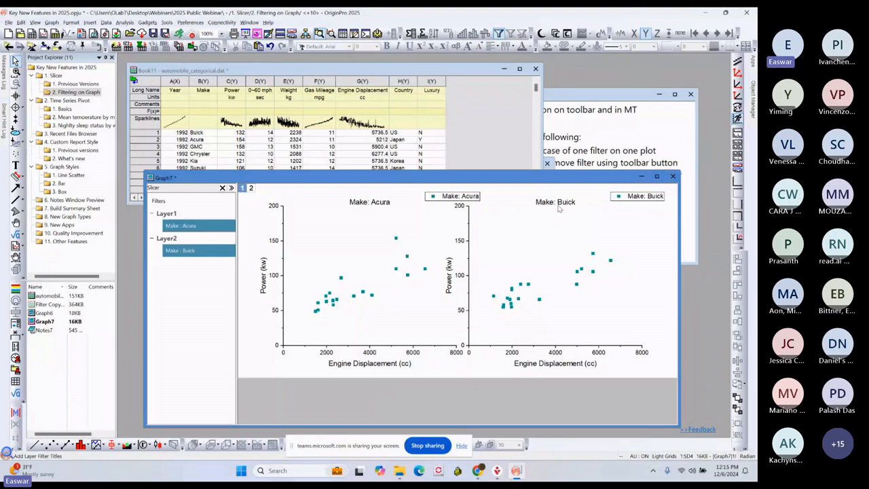
# Step: Delete the legends from both the Acura and Buick panels, and move the graph window higher to uncover its surroundings
pyautogui.click(468, 199)
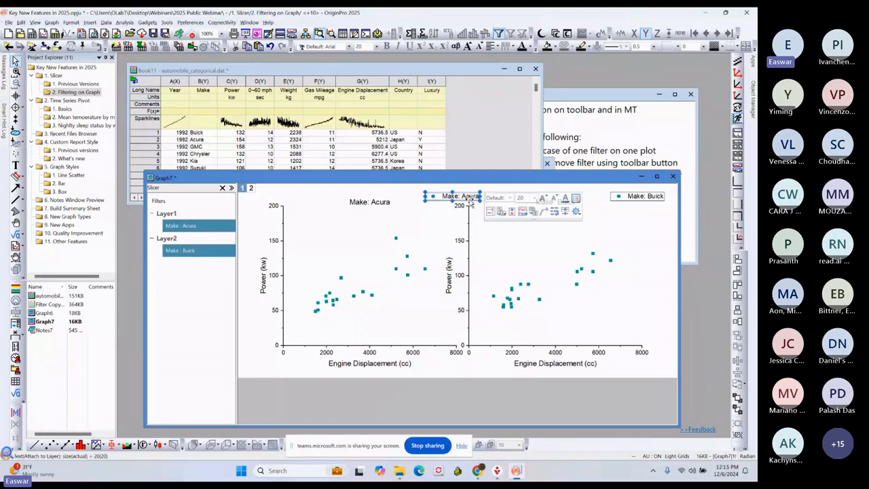
pyautogui.press('Delete')
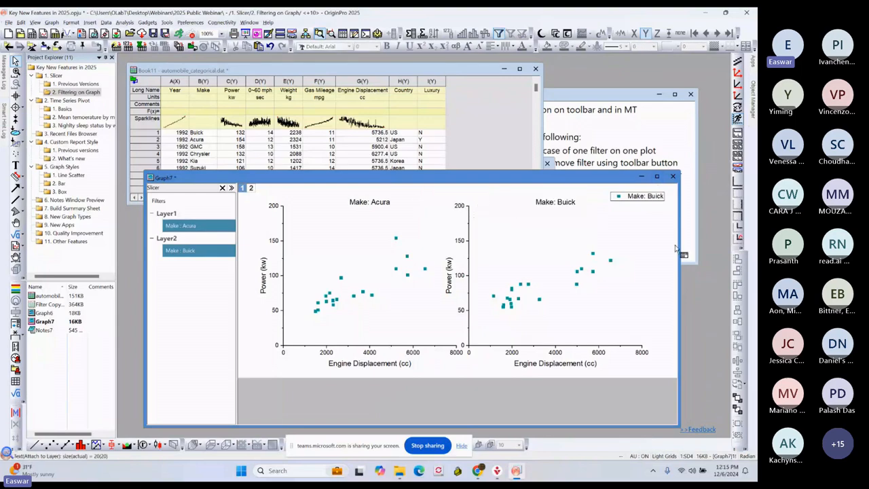
pyautogui.click(653, 201)
pyautogui.press('Delete')
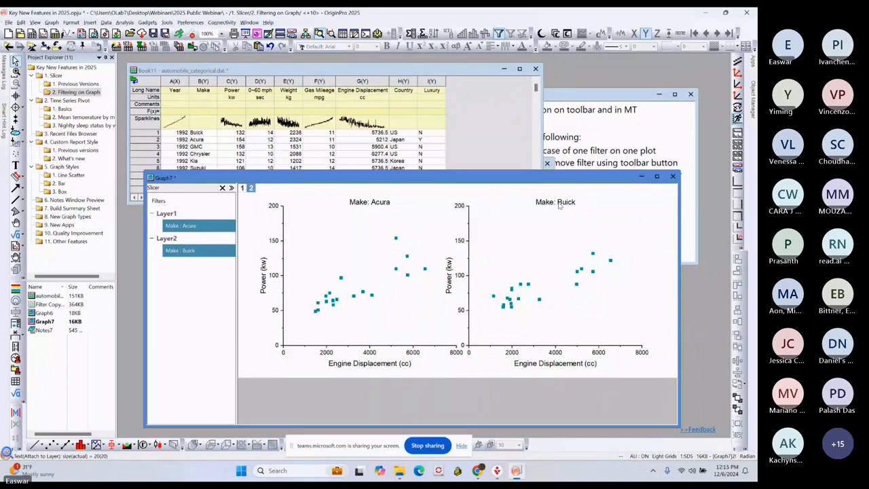
pyautogui.moveTo(439, 180); pyautogui.dragTo(417, 146)
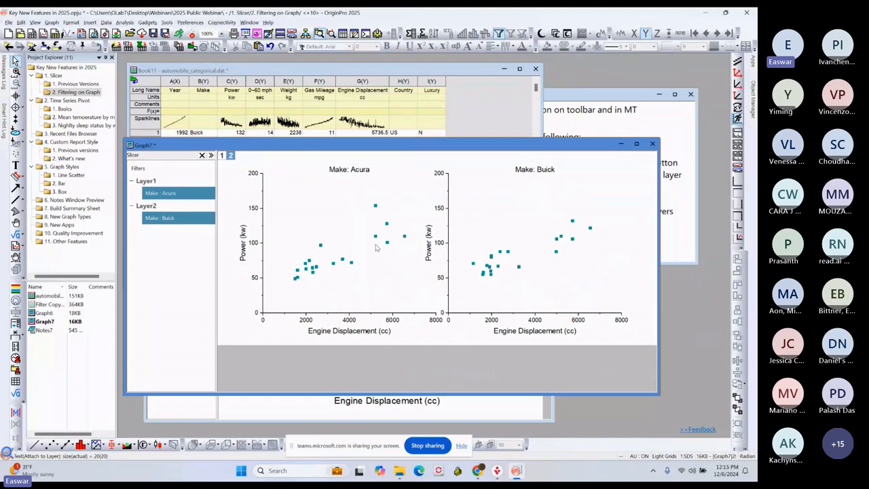
# Step: Add a linear fit curve and a confidence band to the scatter plots in the two-layer graph
pyautogui.moveTo(375, 241)
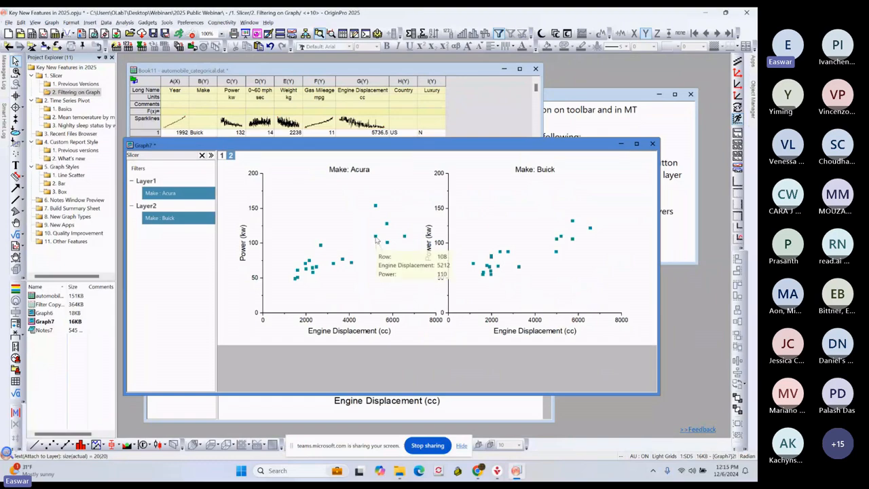
pyautogui.click(375, 239)
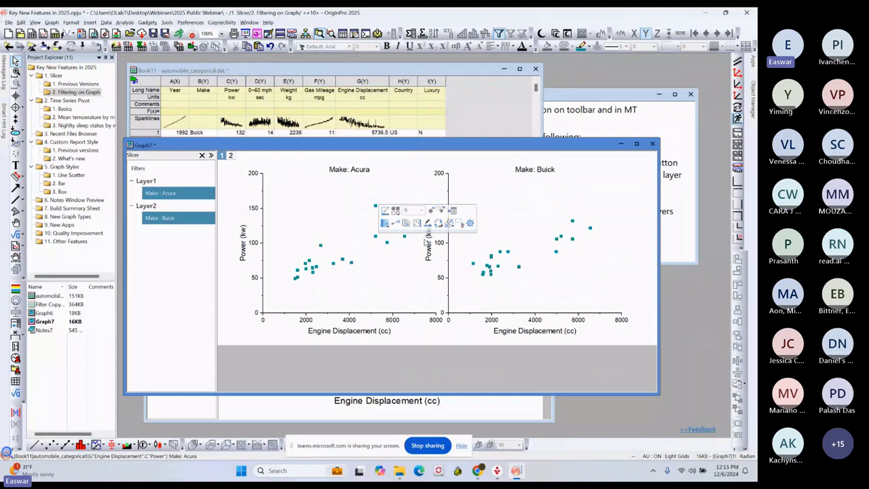
pyautogui.click(452, 228)
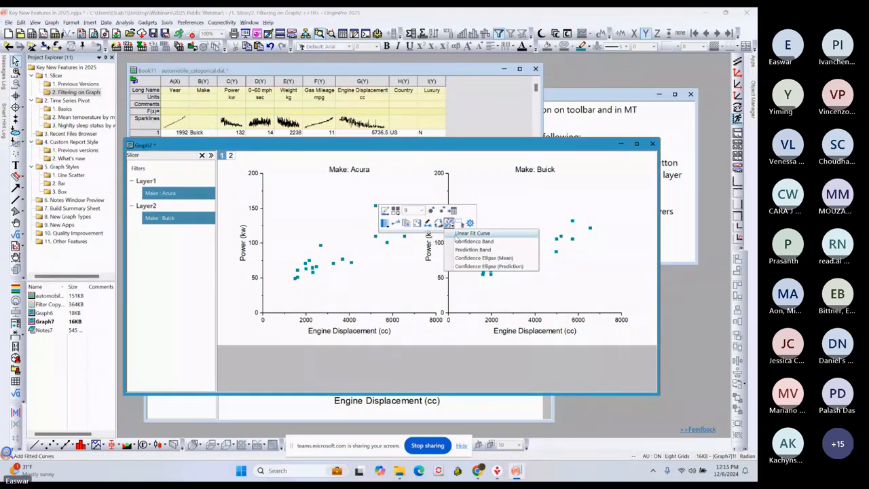
pyautogui.click(456, 234)
pyautogui.click(450, 228)
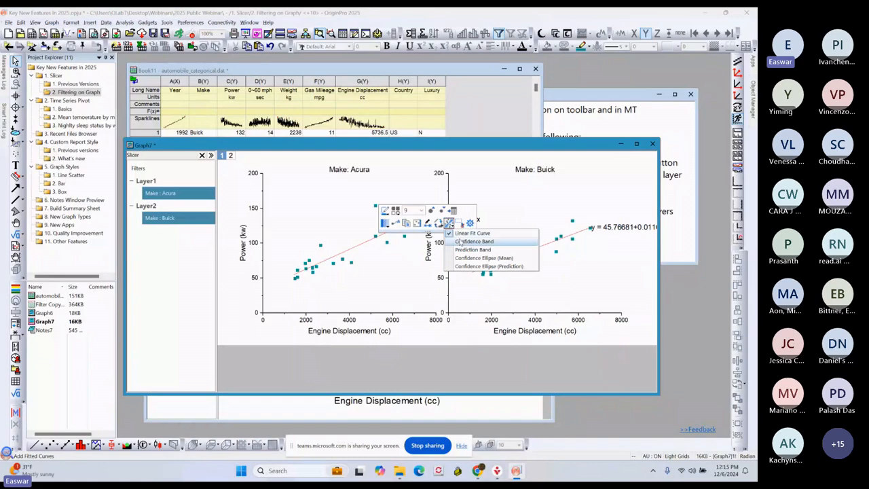
pyautogui.click(459, 239)
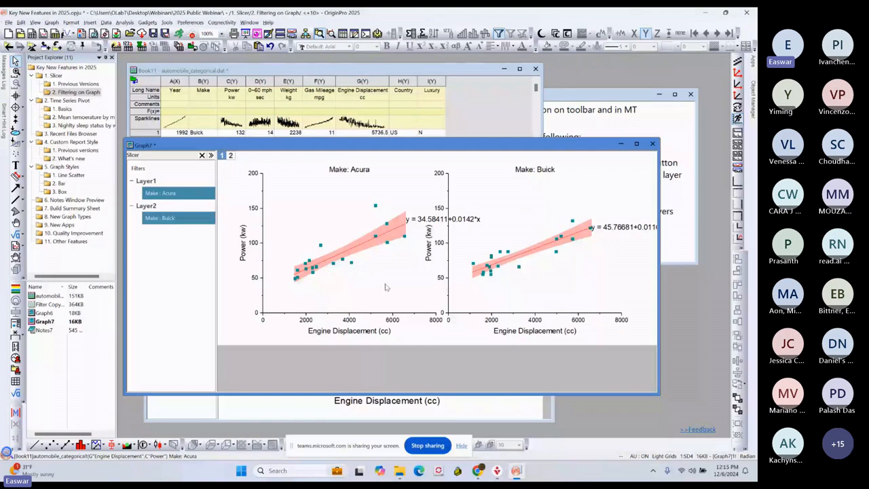
# Step: Examine the page-level common display options for the graph's layers in Plot Details, and leave without changing them
pyautogui.doubleClick(377, 282)
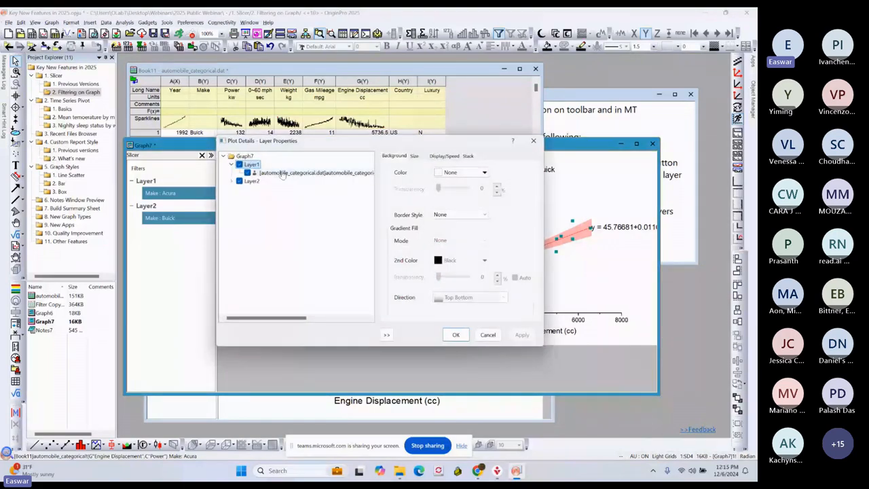
pyautogui.click(244, 160)
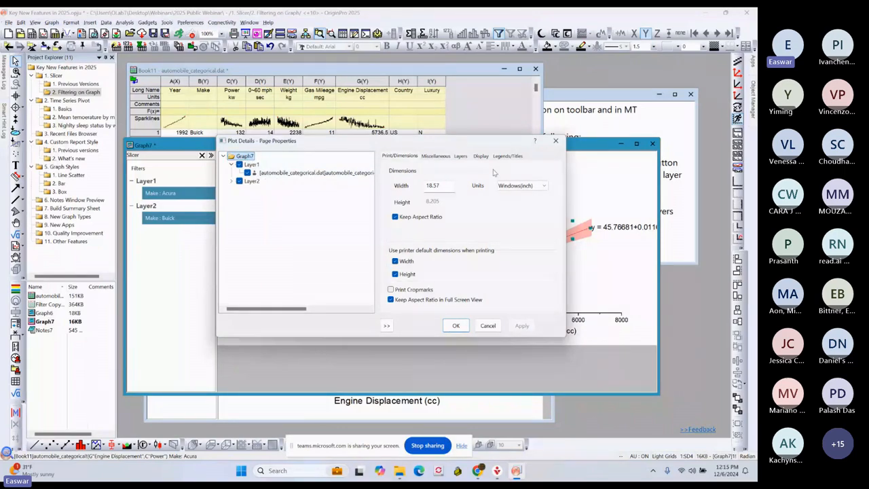
pyautogui.click(461, 155)
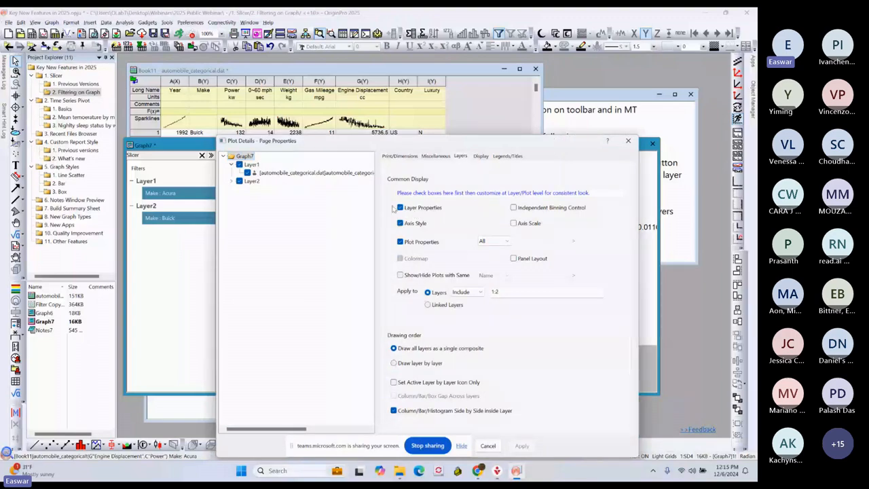
pyautogui.click(488, 446)
# Step: Move both fit equations into the empty area above the data points of their panels, and deselect them
pyautogui.moveTo(430, 218); pyautogui.dragTo(317, 207)
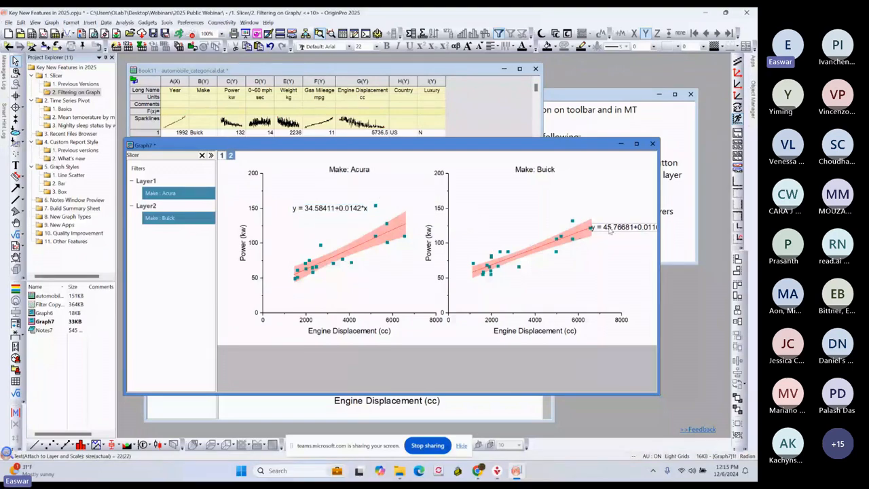
pyautogui.moveTo(609, 231); pyautogui.dragTo(505, 214)
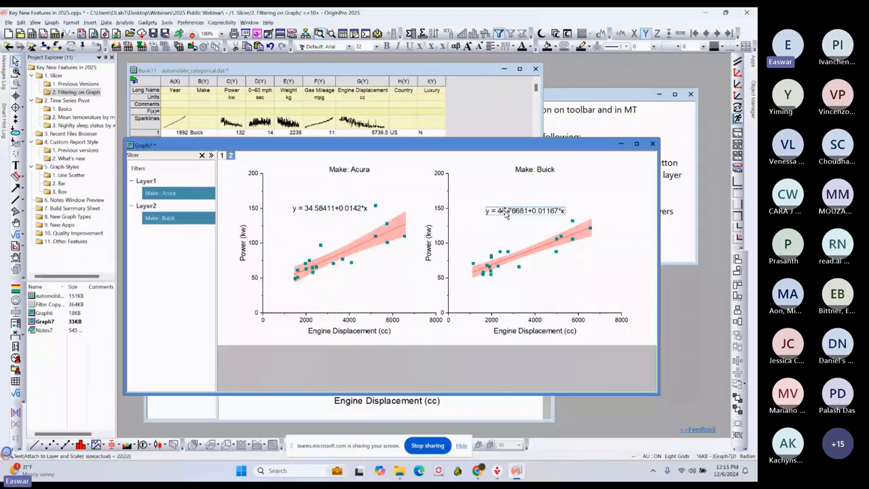
pyautogui.click(304, 253)
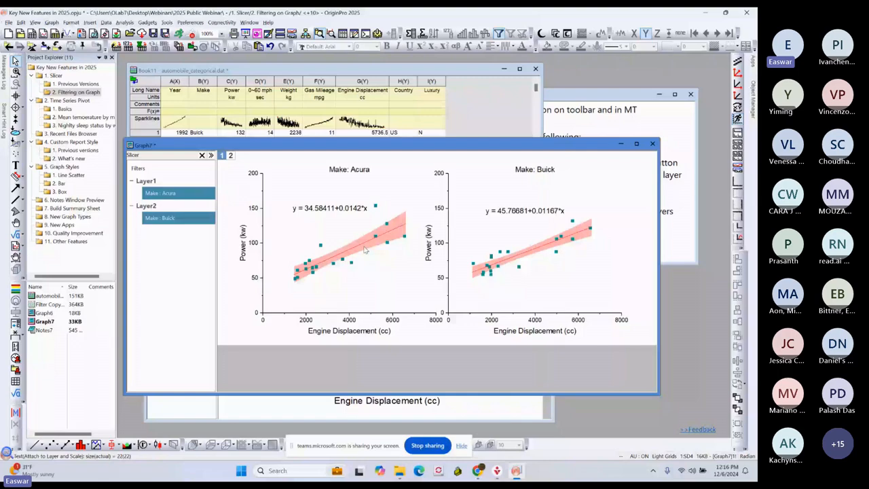
# Step: Bring the notes outline to the front for review, followed by the automobile_categorical workbook
pyautogui.click(592, 96)
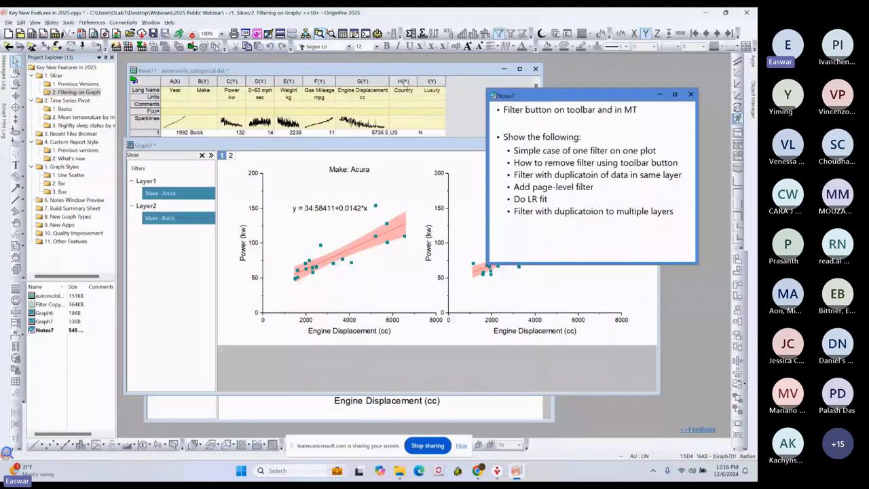
pyautogui.click(404, 81)
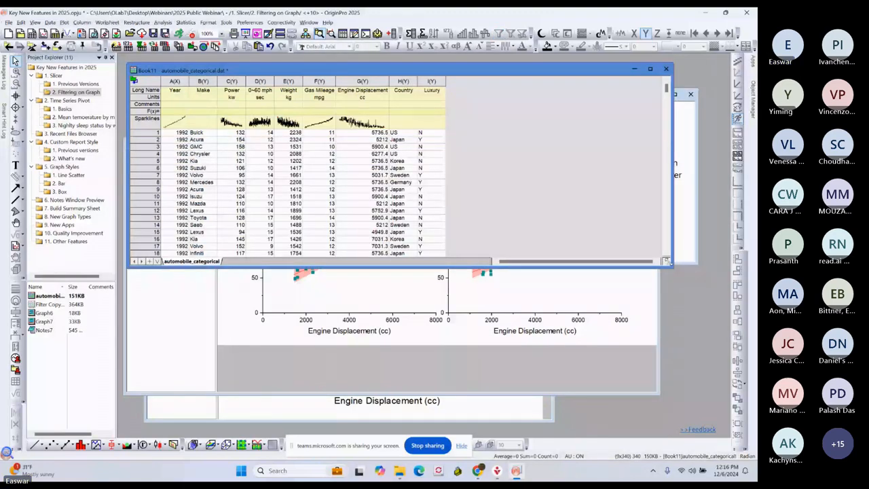
# Step: Switch to the Microsoft Teams meeting in the browser and check the Q&A for audience questions
pyautogui.click(478, 471)
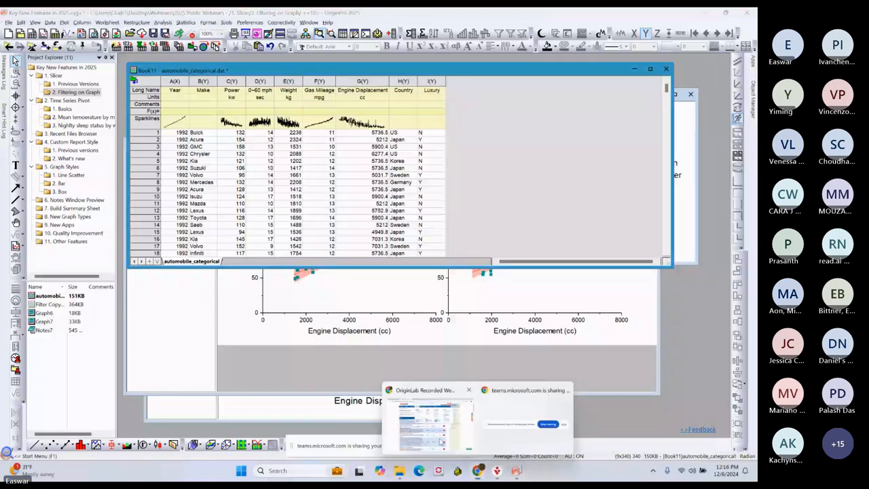
pyautogui.click(440, 443)
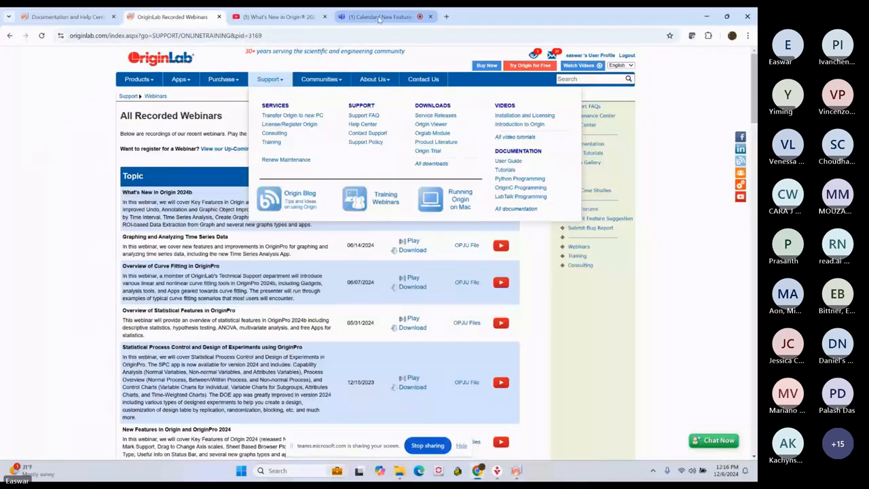
pyautogui.click(379, 17)
pyautogui.click(396, 95)
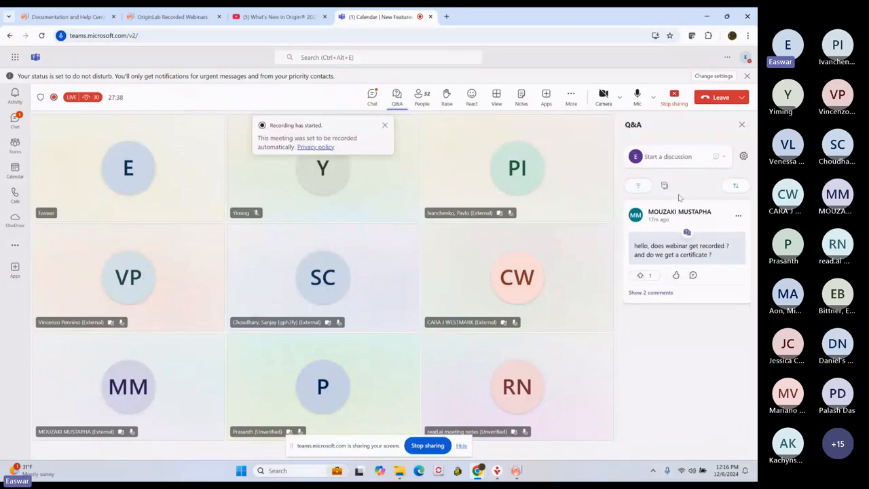
# Step: Return to OriginPro and open the Basics folder under Time Series Pivot
pyautogui.click(708, 16)
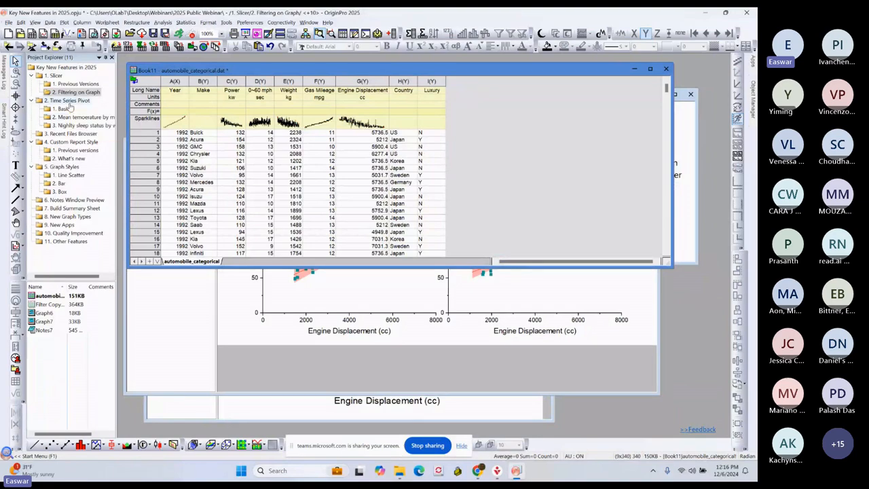
pyautogui.click(69, 102)
pyautogui.click(65, 109)
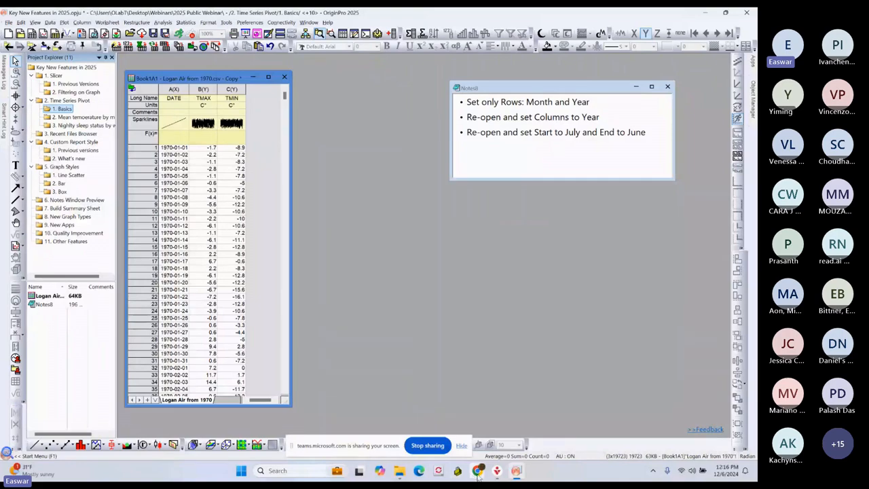
# Step: Switch to Chrome and open the What's New in Recent Versions page on the OriginLab website
pyautogui.moveTo(477, 471)
pyautogui.click(419, 426)
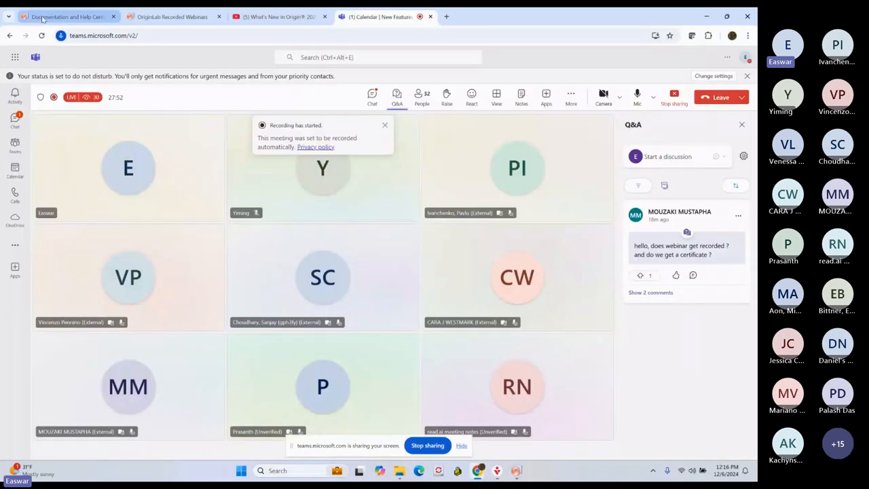
pyautogui.click(64, 16)
pyautogui.click(144, 61)
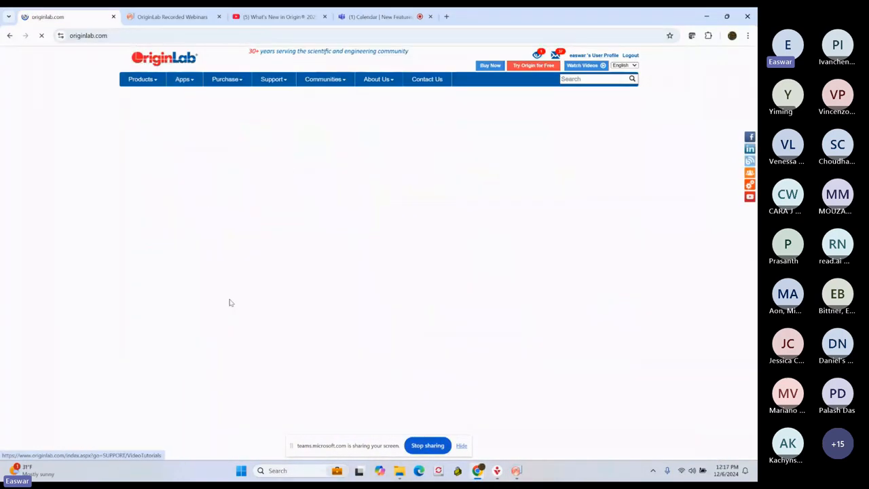
pyautogui.click(213, 340)
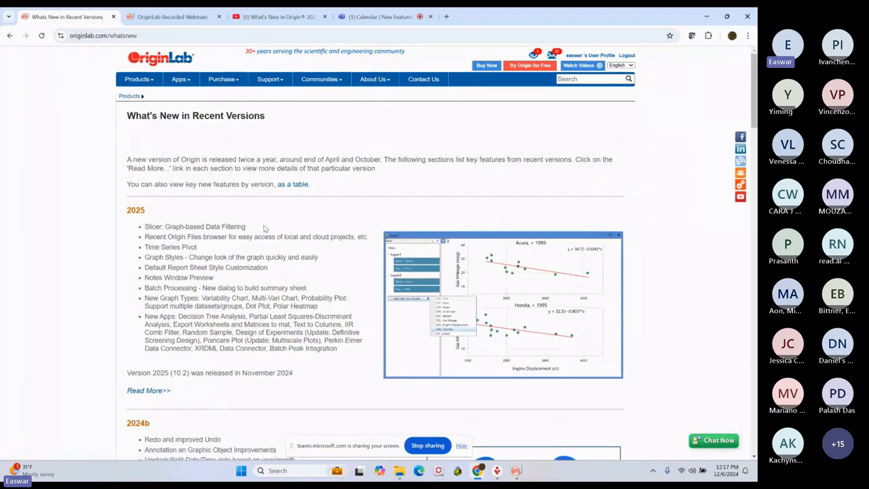
# Step: Highlight the 2024b item on unstacking date/time data, and examine the time series features in the full 2024b feature highlights
pyautogui.scroll(-3, 265, 231)
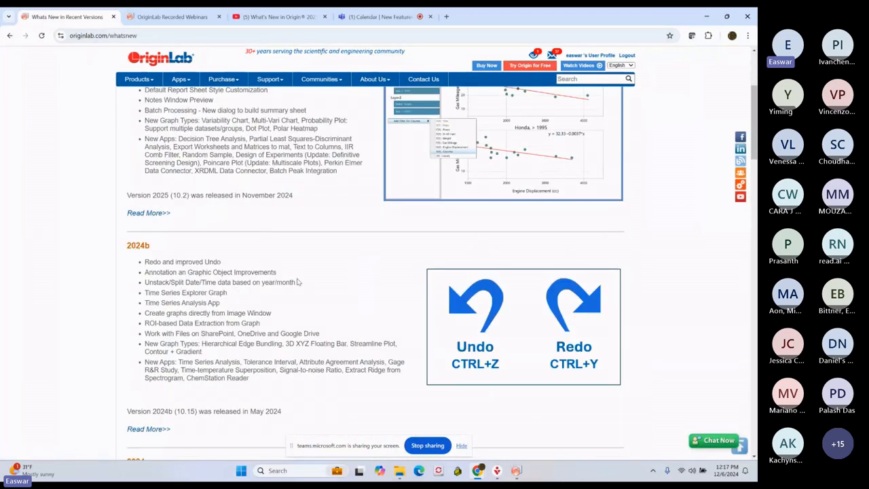
pyautogui.moveTo(299, 283); pyautogui.dragTo(144, 285)
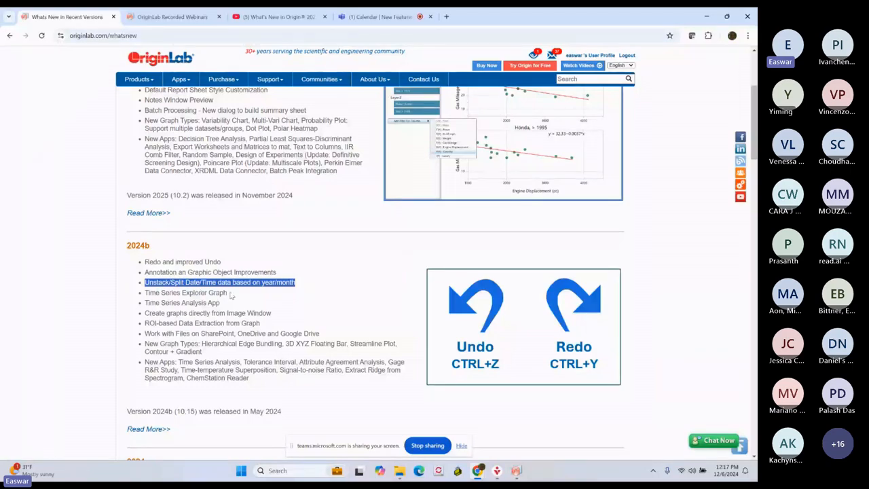
pyautogui.click(150, 429)
pyautogui.scroll(-10, 301, 260)
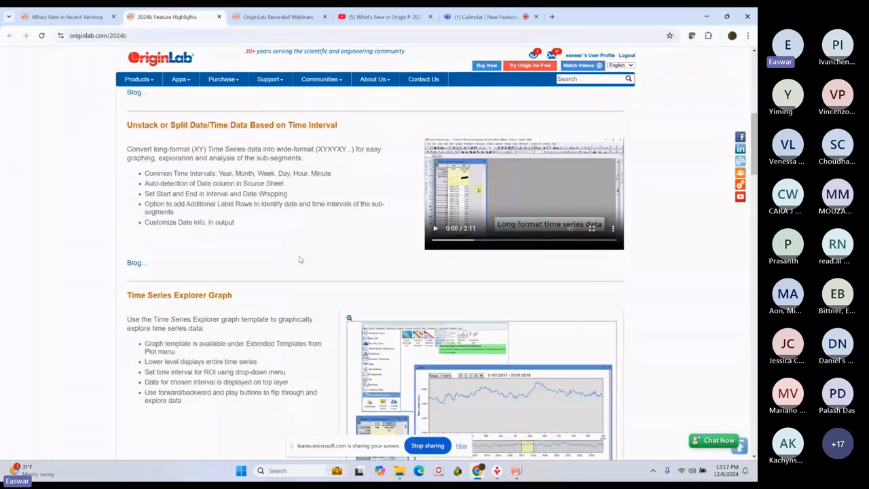
pyautogui.scroll(-5, 301, 260)
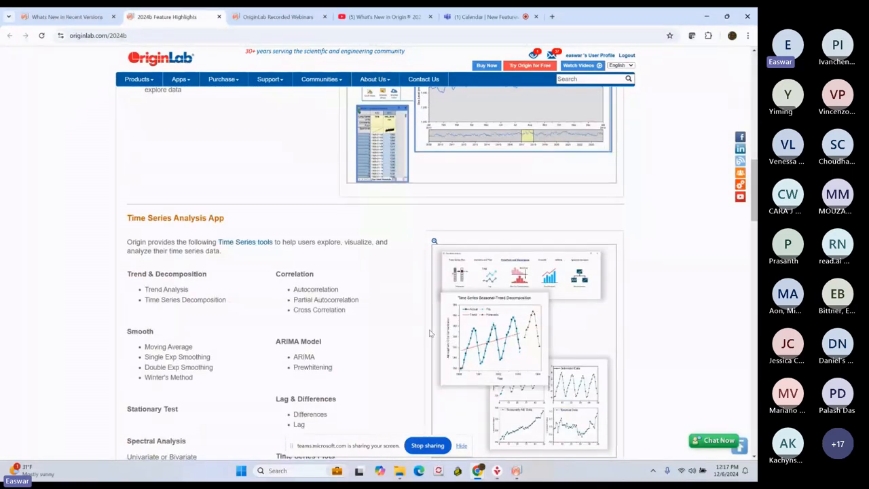
# Step: Switch to OriginPro and look through the statistics commands for the Time Series tools available for worksheet data
pyautogui.click(515, 471)
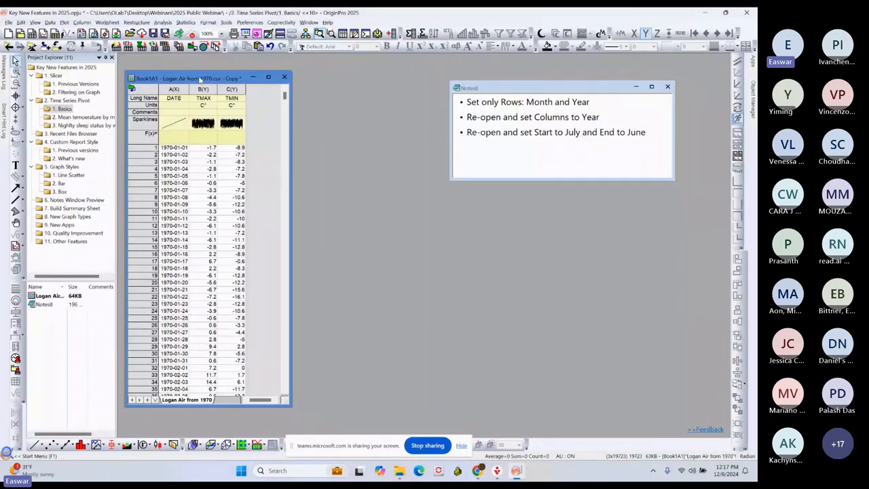
pyautogui.click(165, 22)
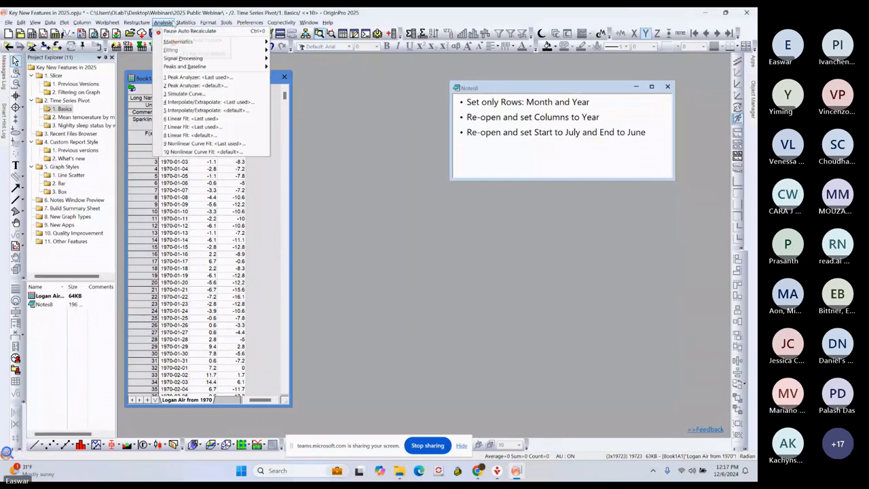
pyautogui.click(166, 24)
pyautogui.click(184, 24)
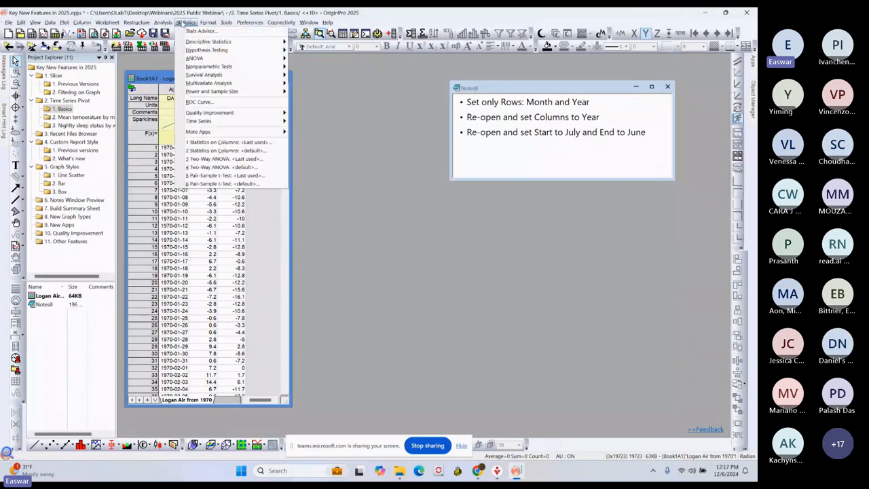
pyautogui.moveTo(217, 122)
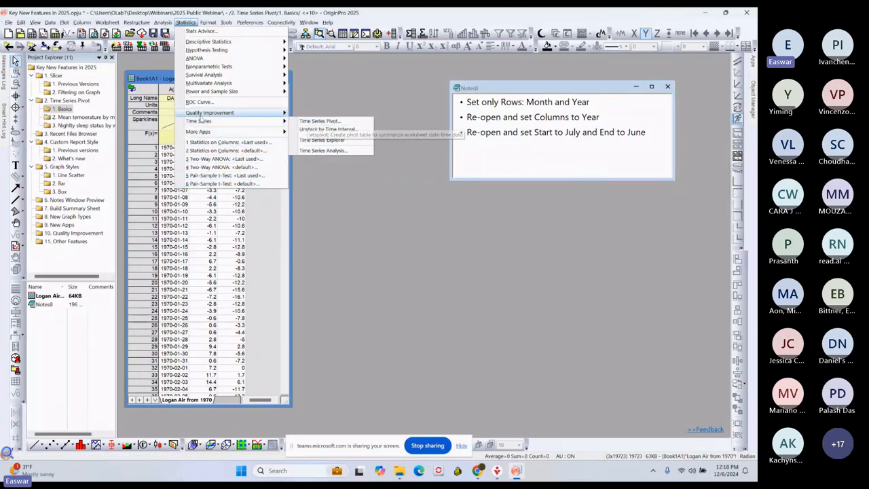
pyautogui.click(256, 216)
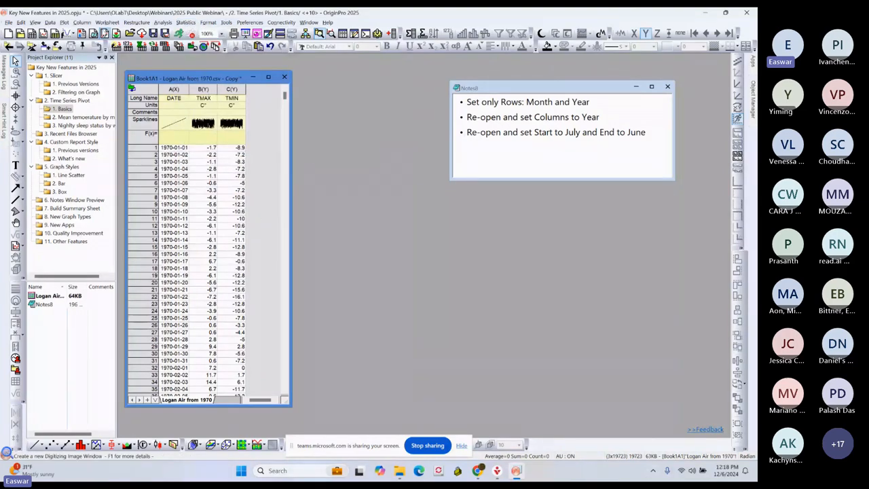
# Step: Open Time Series Pivot for the Logan Air worksheet, using DATE as the source time and TMAX as the source data
pyautogui.click(136, 23)
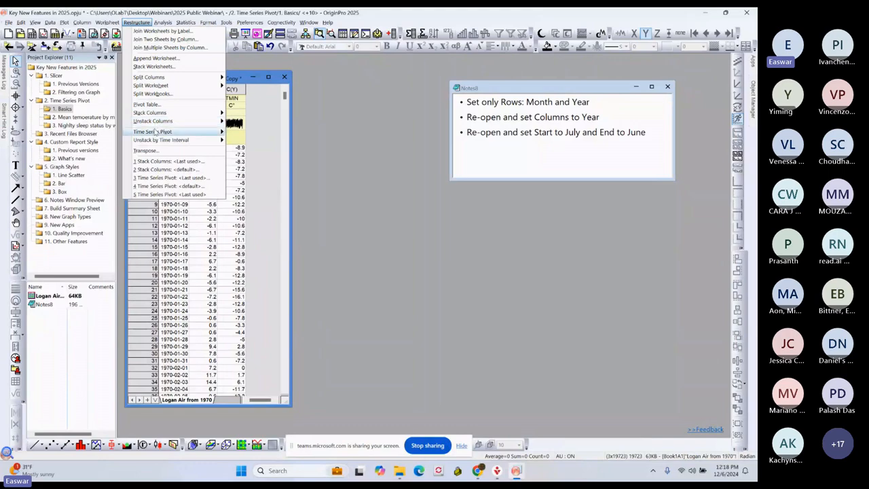
pyautogui.moveTo(155, 132)
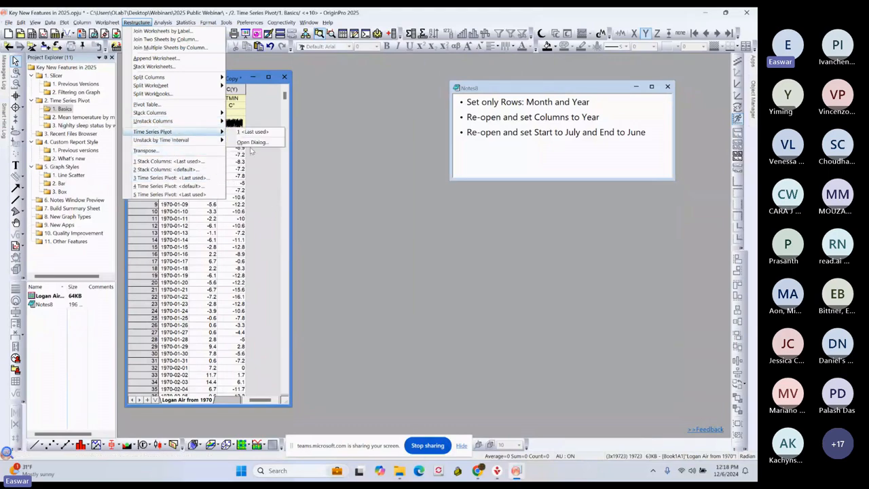
pyautogui.click(250, 142)
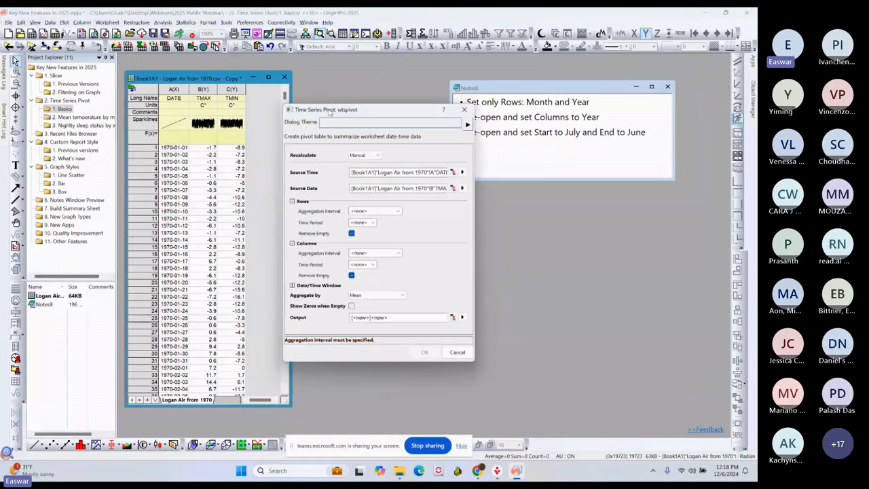
pyautogui.moveTo(337, 138); pyautogui.dragTo(416, 154)
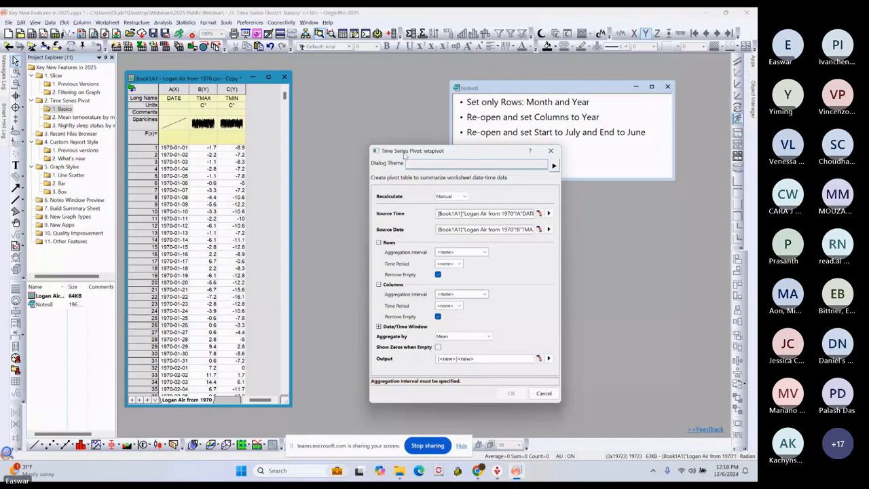
pyautogui.moveTo(402, 147); pyautogui.dragTo(346, 130)
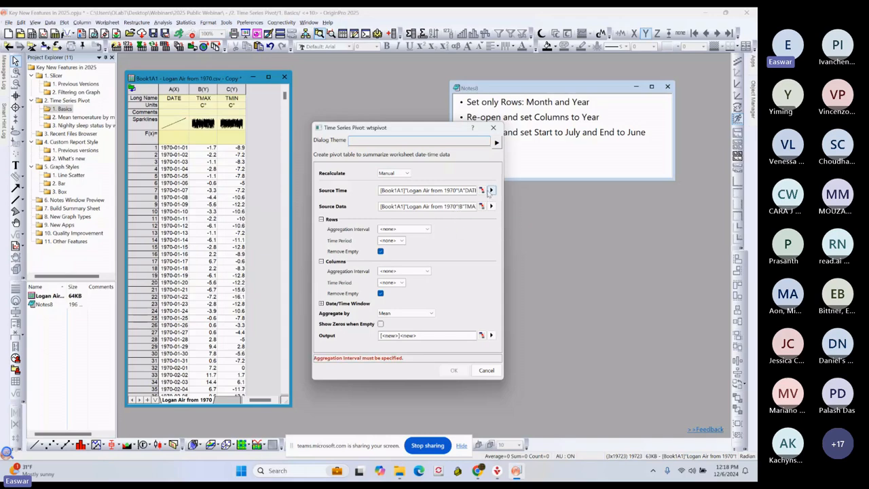
pyautogui.click(492, 191)
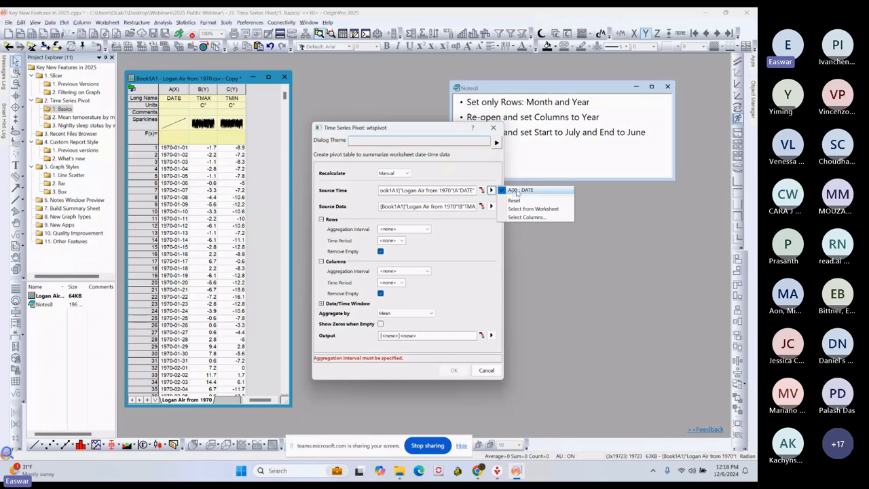
pyautogui.click(518, 190)
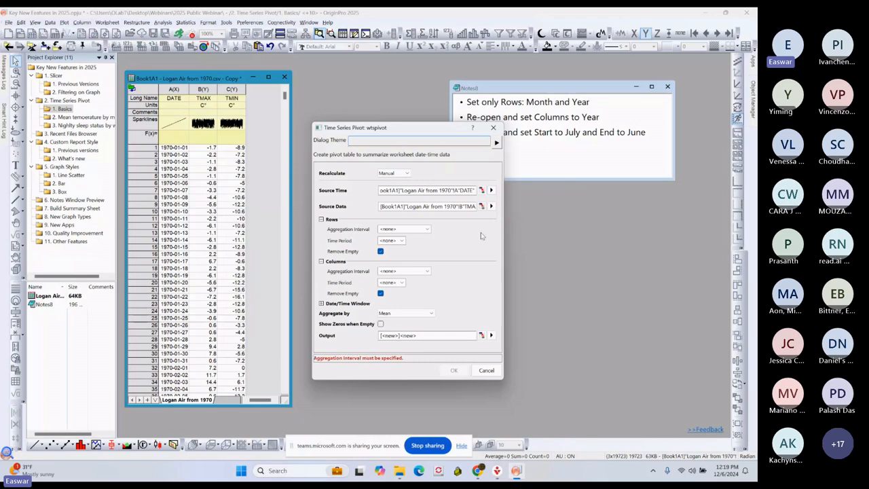
pyautogui.click(491, 206)
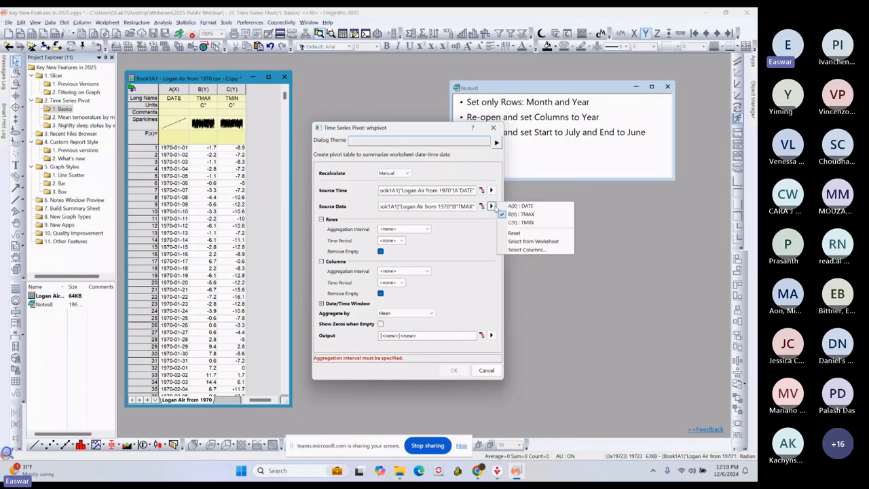
pyautogui.click(467, 226)
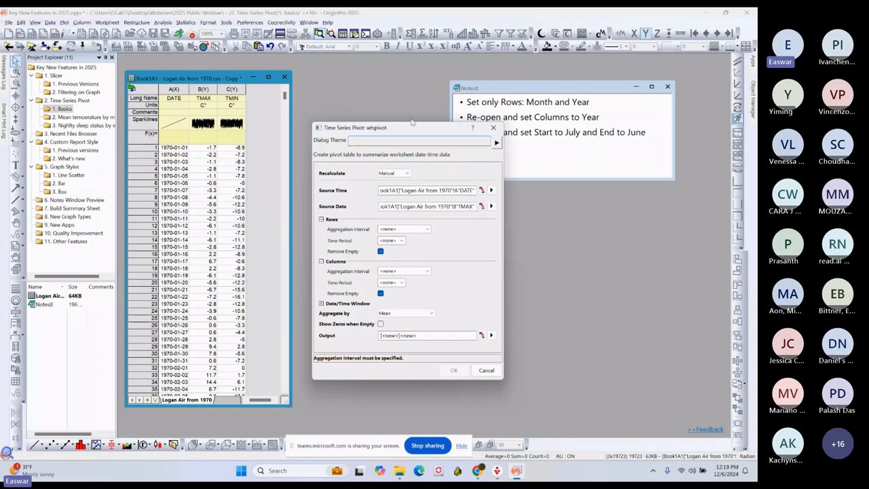
pyautogui.moveTo(413, 128); pyautogui.dragTo(400, 154)
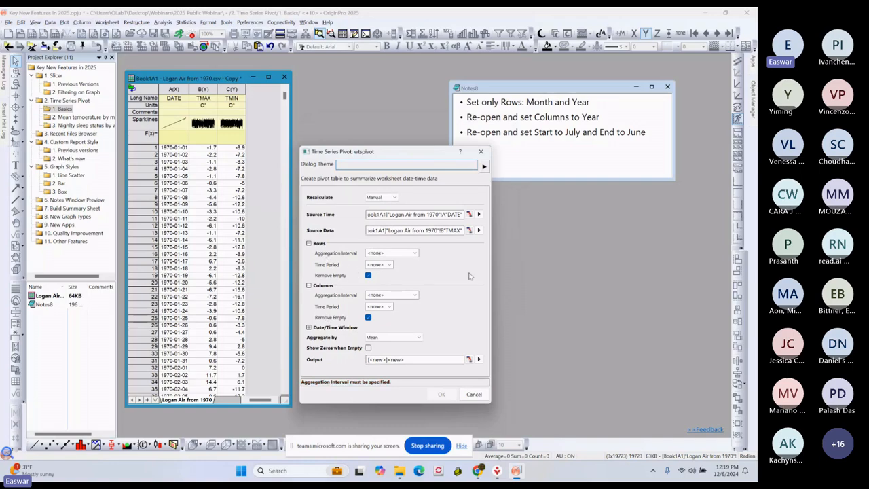
# Step: Set the rows' aggregation interval to Month with Year as the time period, and create the pivot table
pyautogui.click(414, 254)
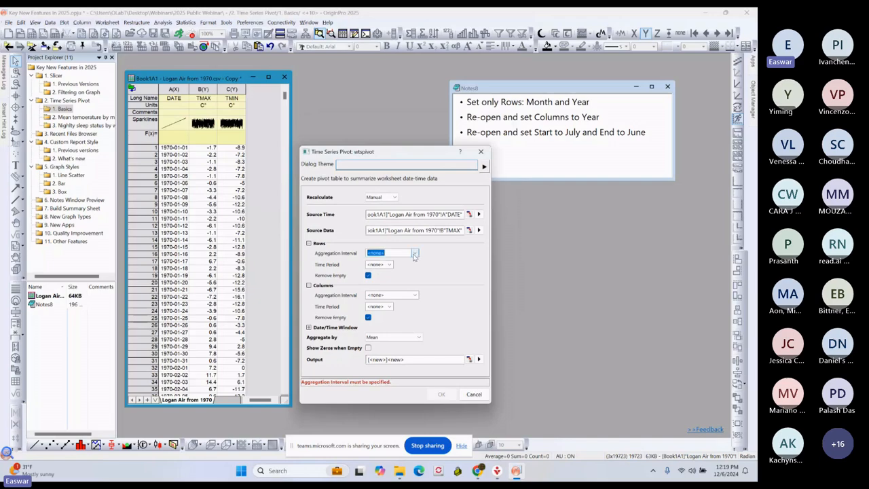
pyautogui.click(414, 255)
pyautogui.click(397, 274)
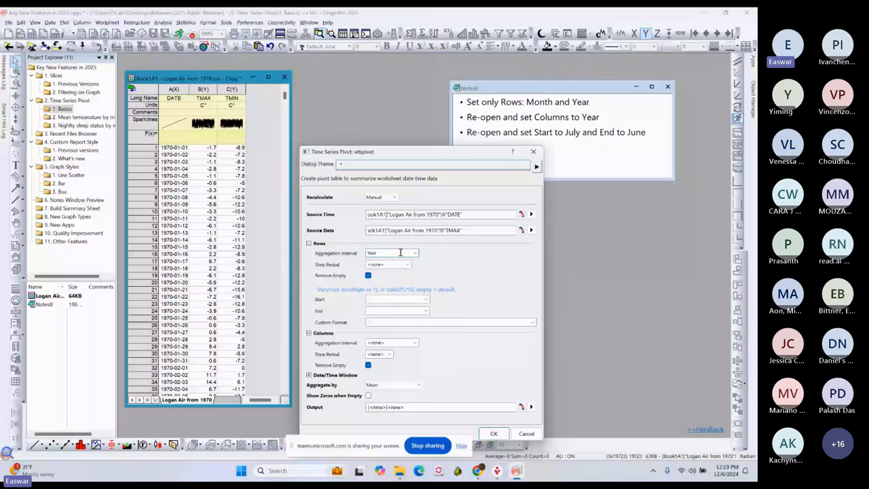
pyautogui.click(413, 254)
pyautogui.click(412, 286)
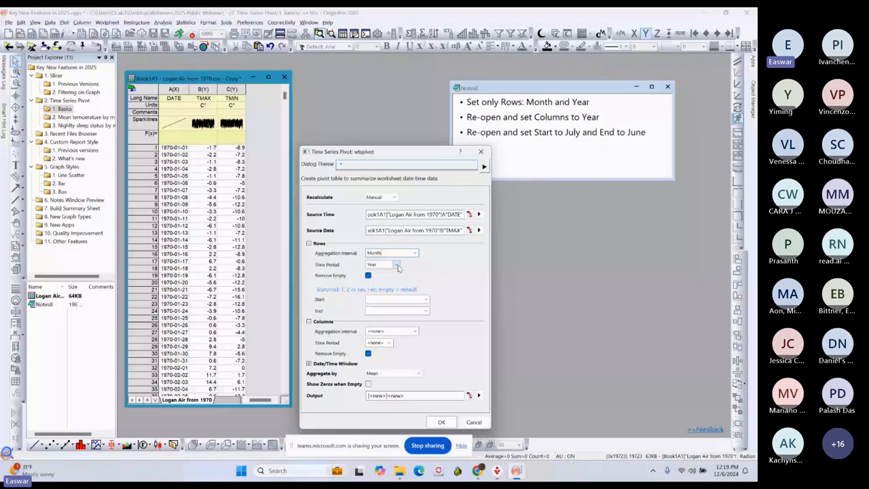
pyautogui.click(441, 422)
# Step: Place the new pivot workbook beside the source worksheet and enlarge it to show all twelve month rows
pyautogui.moveTo(198, 71); pyautogui.dragTo(372, 147)
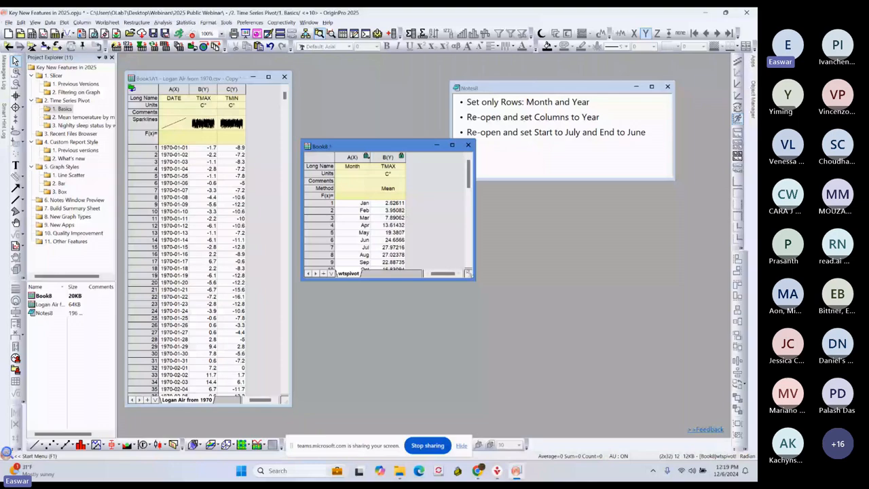
pyautogui.moveTo(467, 274); pyautogui.dragTo(585, 362)
pyautogui.moveTo(285, 95)
pyautogui.mouseDown()
pyautogui.moveTo(285, 163)
pyautogui.moveTo(269, 91)
pyautogui.mouseUp()
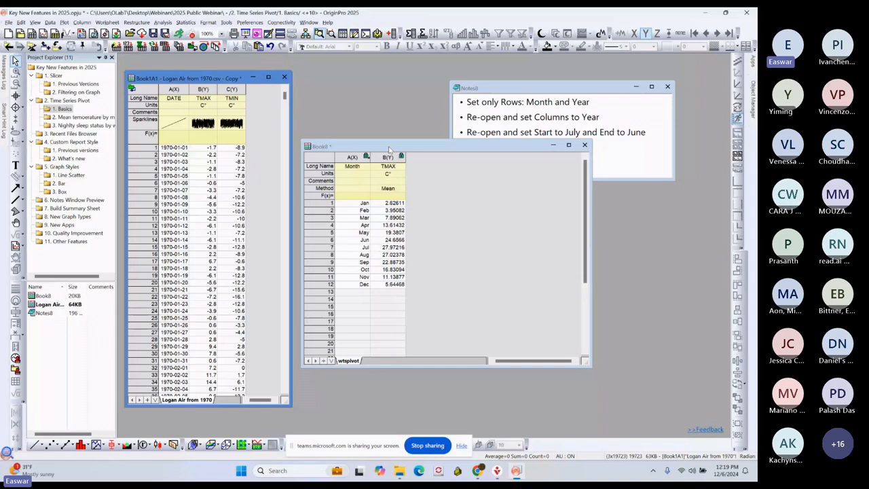
pyautogui.moveTo(391, 147); pyautogui.dragTo(386, 148)
# Step: Change the pivot table's parameters so the columns' aggregation interval is Year, and recompute it
pyautogui.moveTo(362, 163)
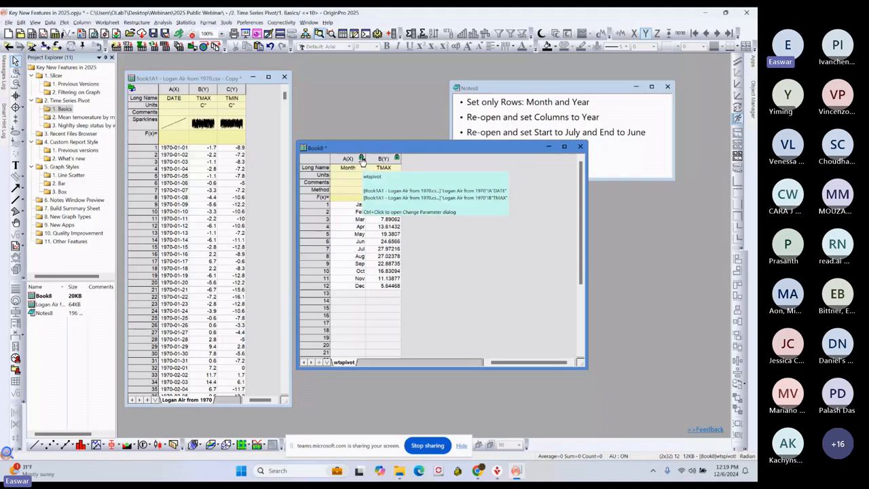
pyautogui.click(362, 159)
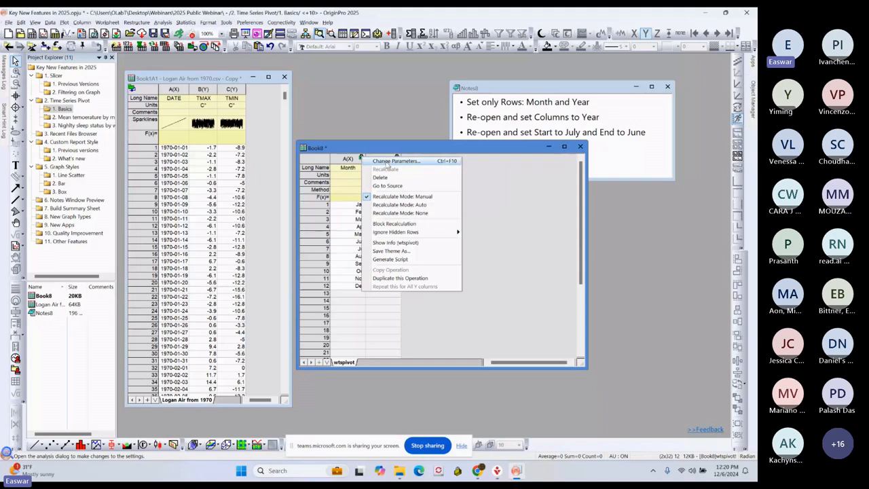
pyautogui.click(386, 163)
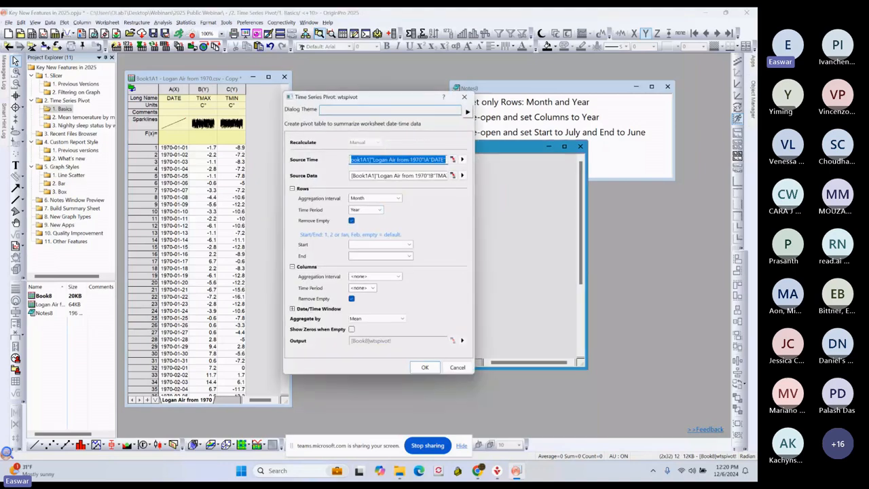
pyautogui.moveTo(374, 109); pyautogui.dragTo(317, 118)
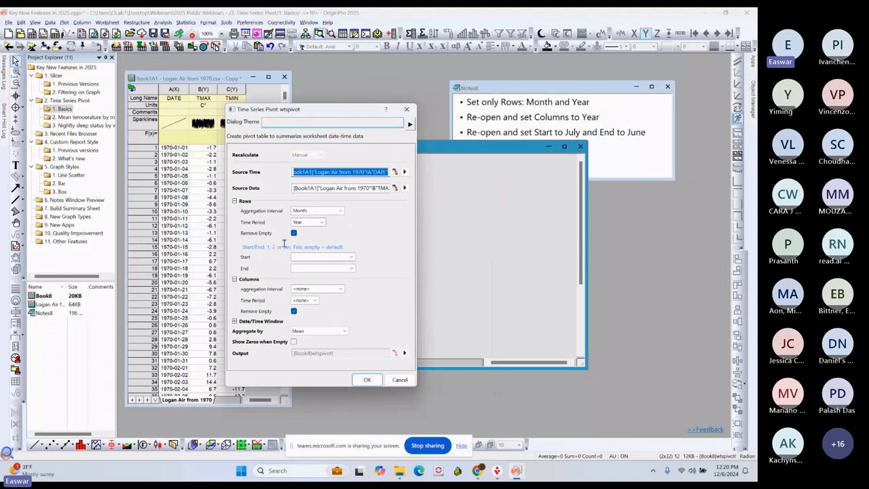
pyautogui.click(340, 289)
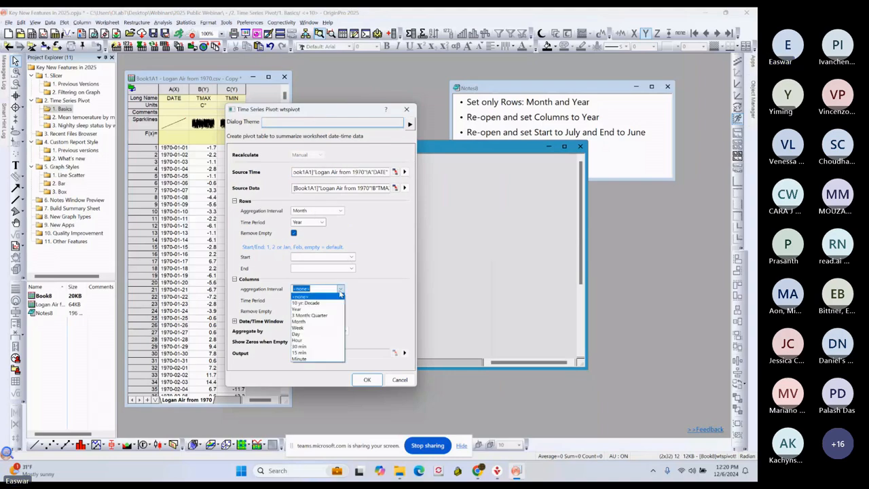
pyautogui.click(314, 303)
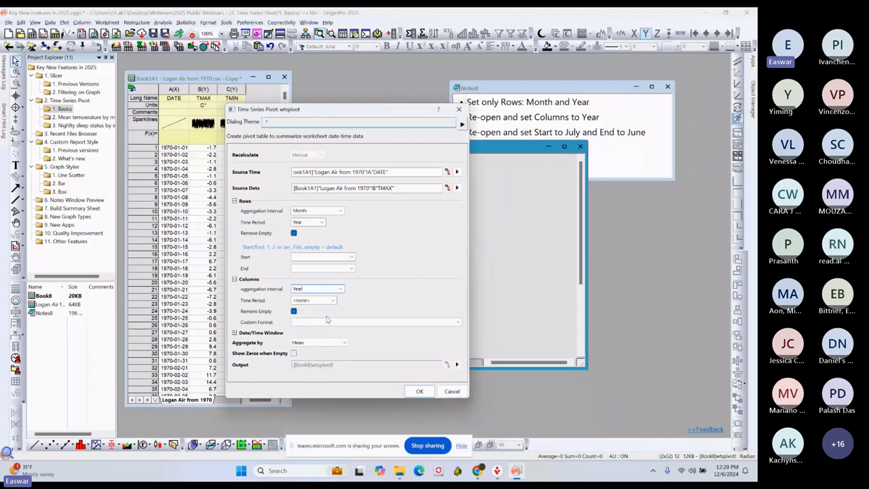
pyautogui.click(420, 392)
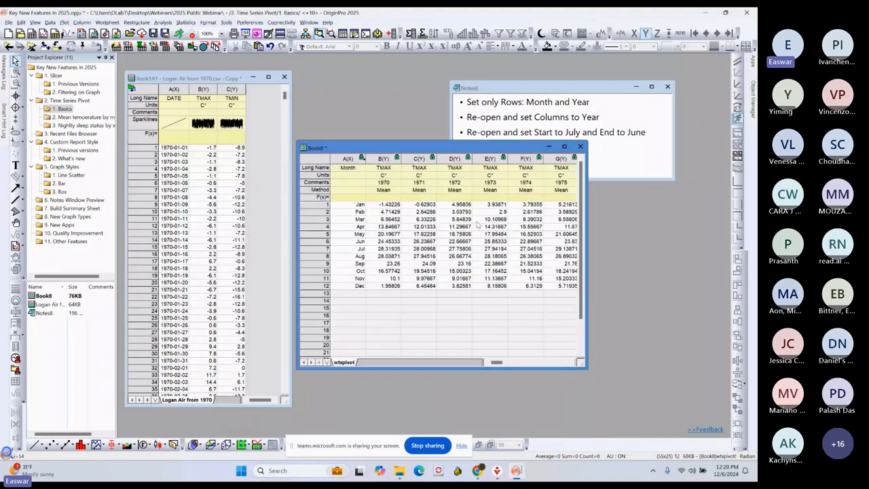
# Step: Widen the pivot workbook to examine the yearly TMAX columns, and move it down to uncover the notes window
pyautogui.moveTo(588, 236); pyautogui.dragTo(704, 236)
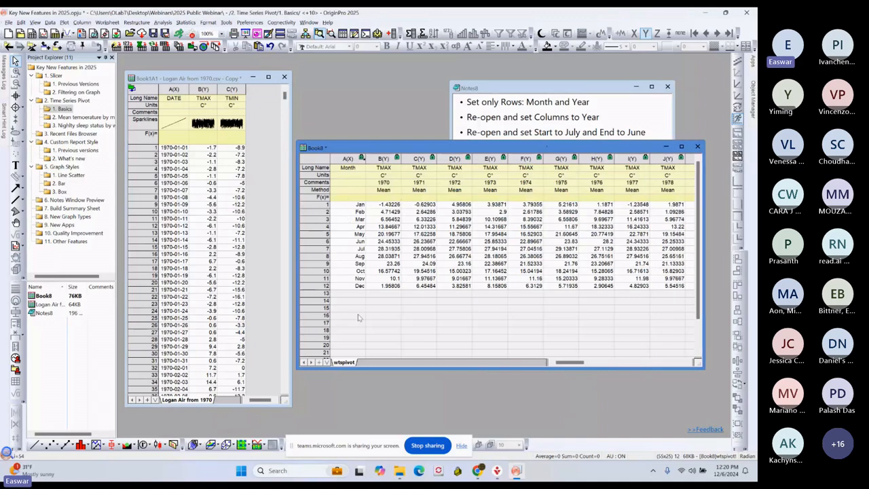
pyautogui.click(381, 206)
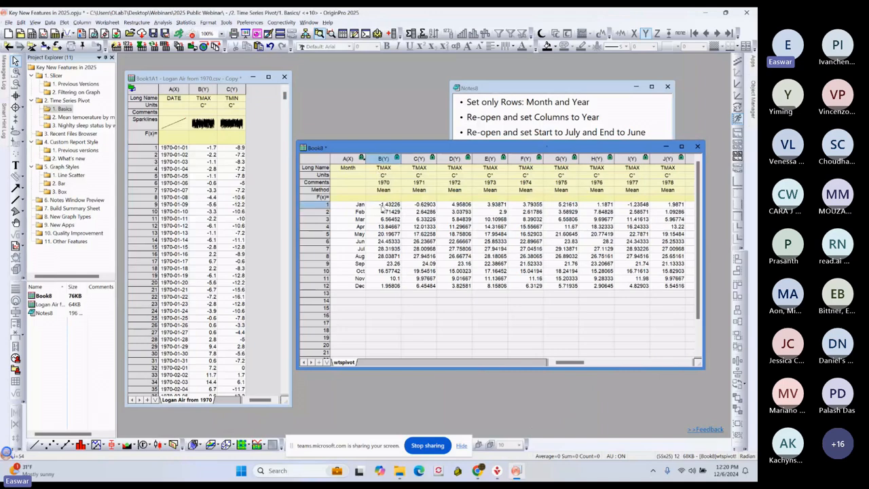
pyautogui.click(424, 205)
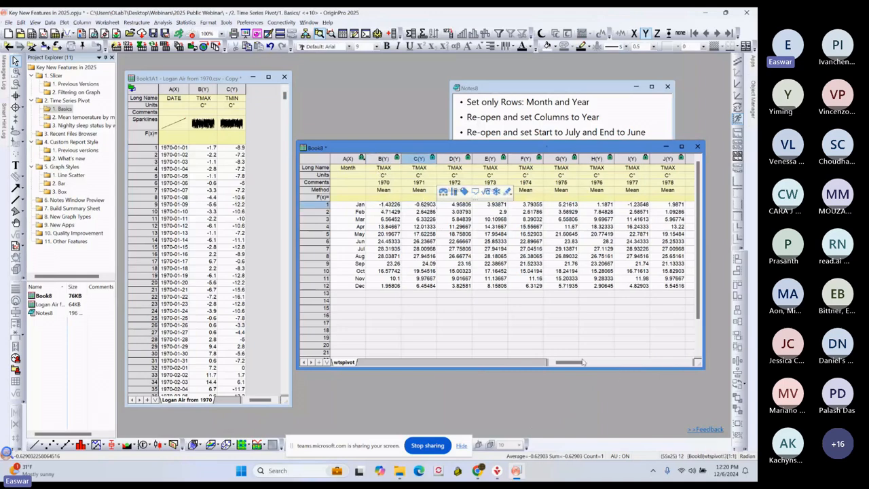
pyautogui.moveTo(583, 362); pyautogui.dragTo(562, 370)
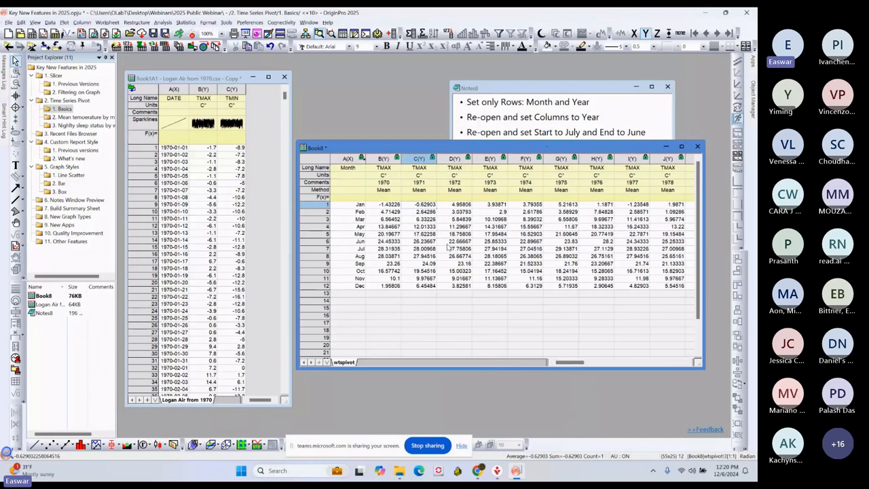
pyautogui.moveTo(382, 145); pyautogui.dragTo(382, 182)
# Step: Change the pivot table's parameters so the rows start at Jul and end at Jun, and recompute it
pyautogui.click(363, 192)
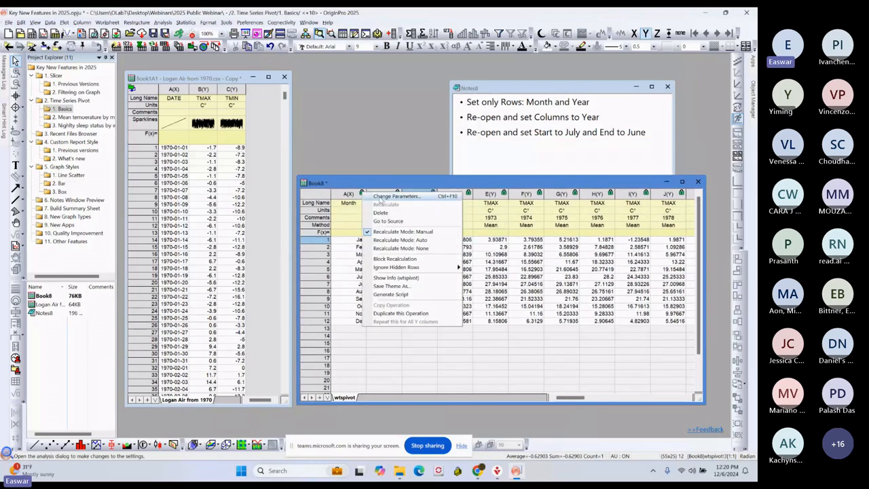
pyautogui.click(381, 197)
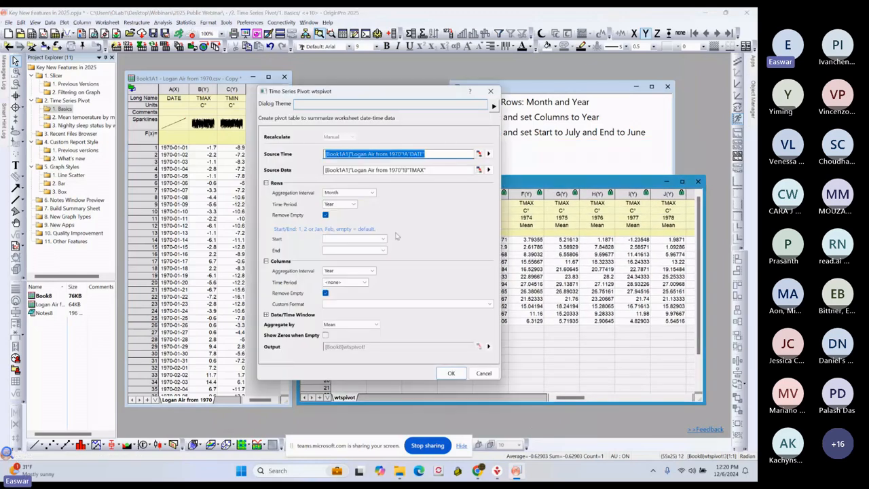
pyautogui.click(365, 237)
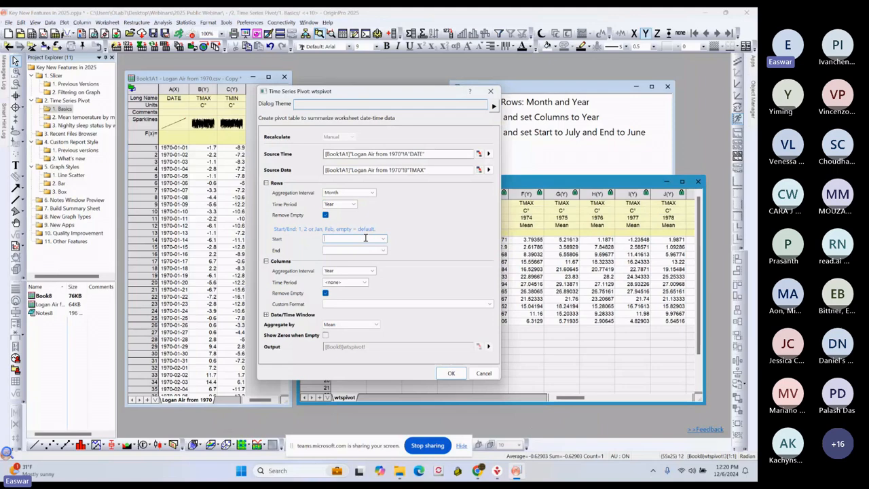
pyautogui.write('Jul')
pyautogui.click(336, 251)
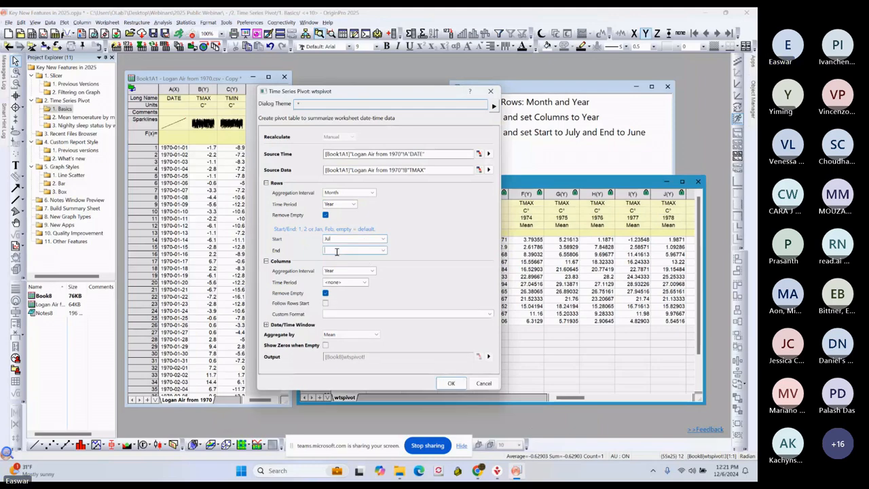
pyautogui.write('Jun')
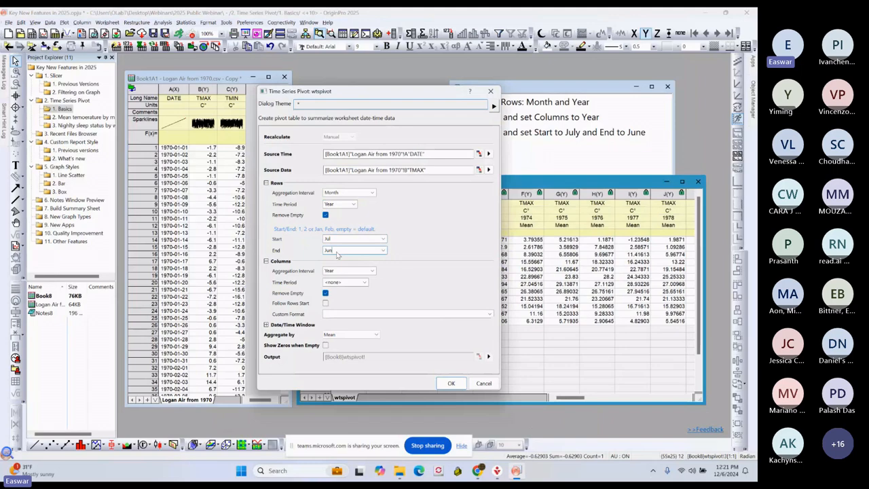
pyautogui.click(382, 240)
pyautogui.click(383, 240)
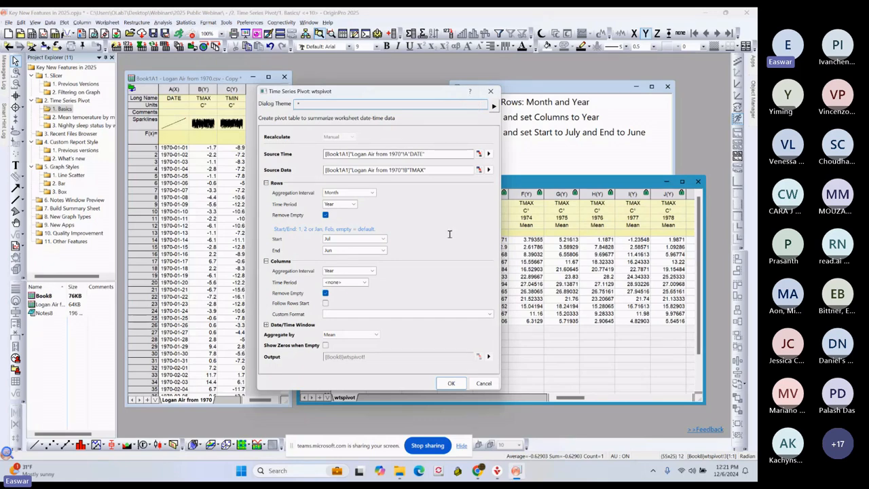
pyautogui.click(449, 383)
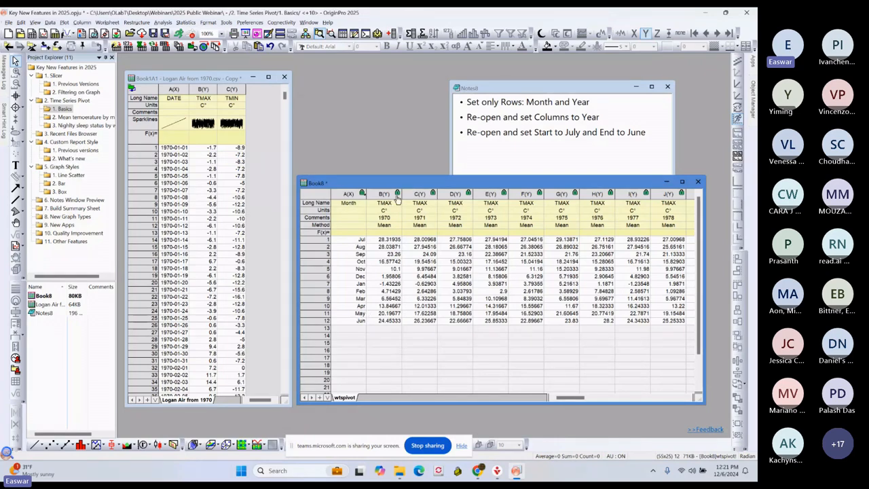
# Step: Move the pivot workbook over the source worksheet and widen it to show the yearly TMAX columns through 1982
pyautogui.moveTo(394, 185); pyautogui.dragTo(243, 153)
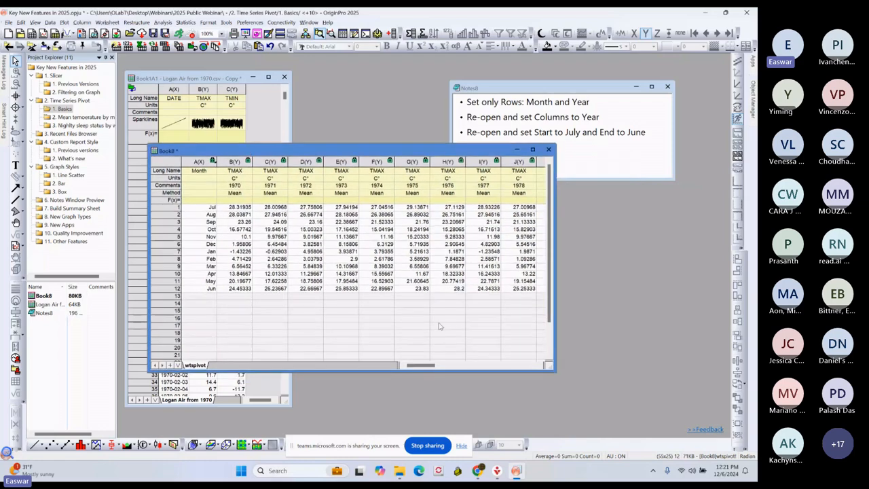
pyautogui.moveTo(555, 321); pyautogui.dragTo(657, 320)
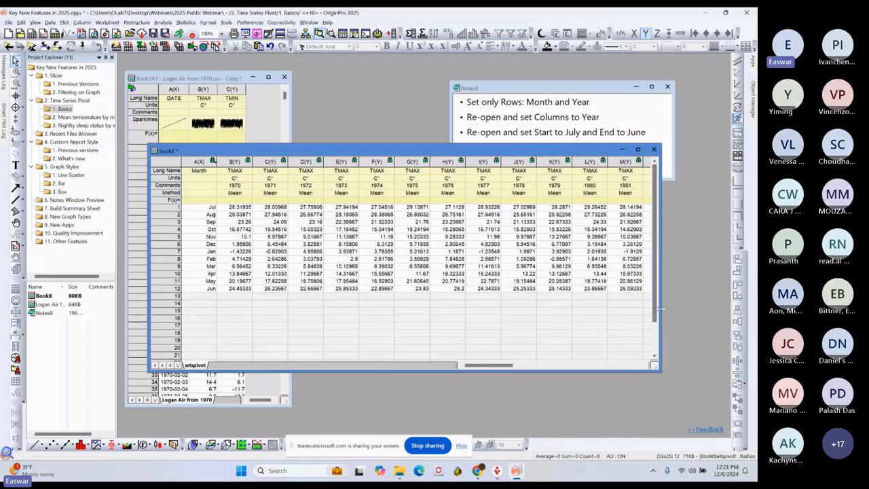
pyautogui.moveTo(654, 314); pyautogui.dragTo(693, 311)
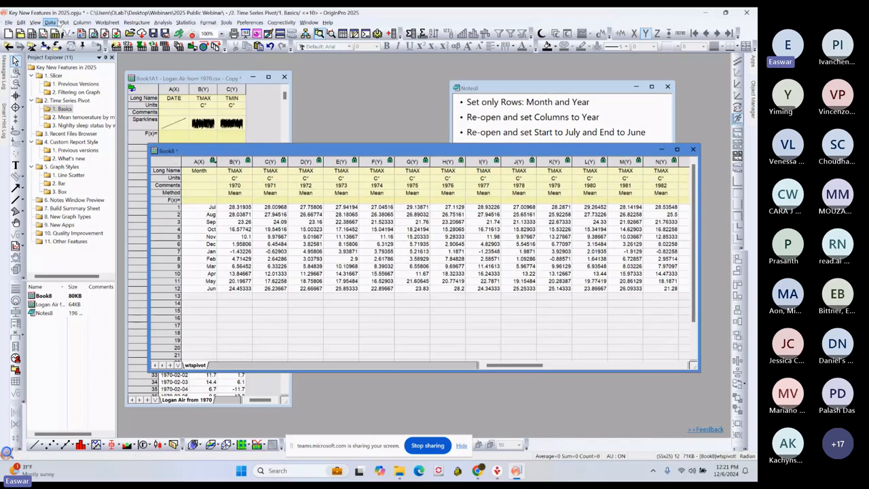
# Step: Plot the pivot data as a Color Lines browser graph, widen its data list, and place the graph over the workbooks
pyautogui.click(64, 23)
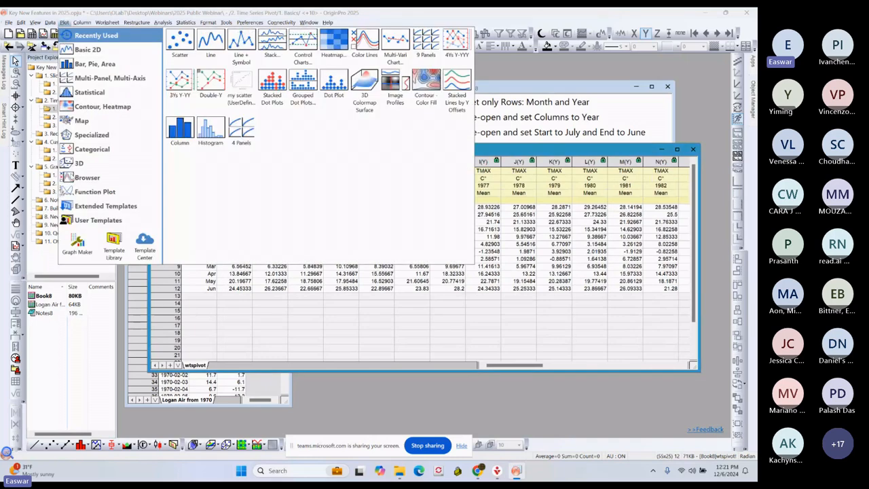
pyautogui.moveTo(73, 178)
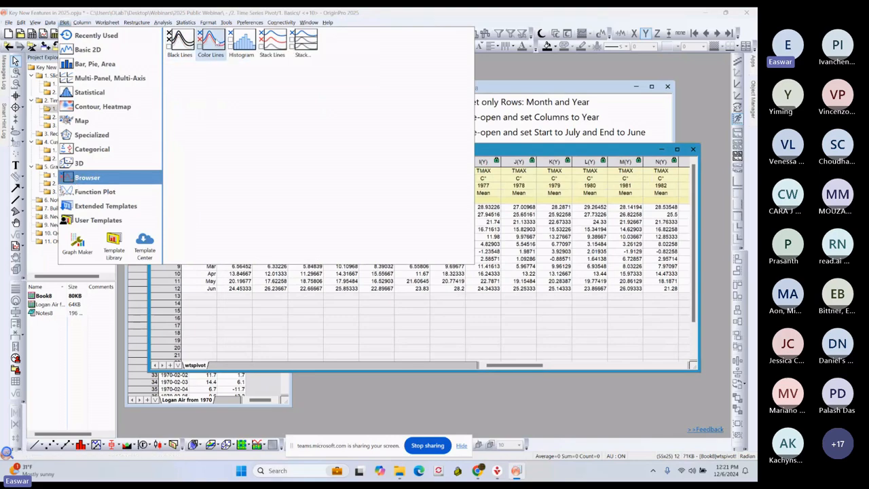
pyautogui.click(211, 42)
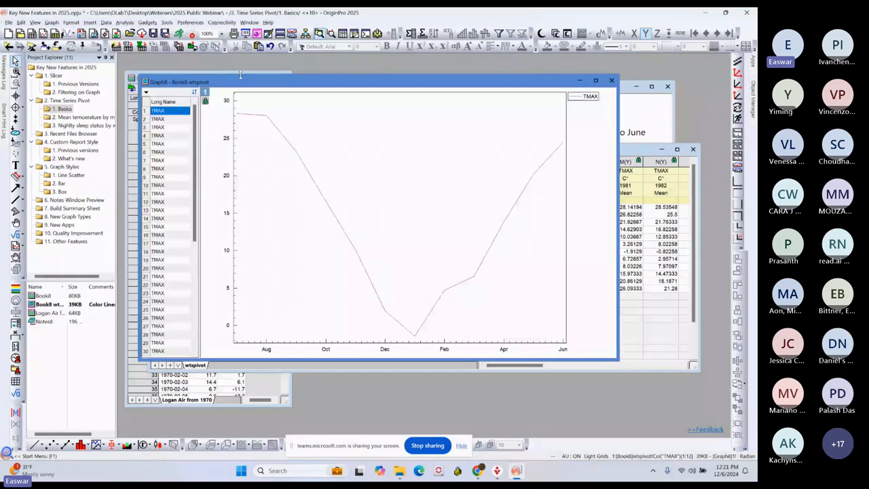
pyautogui.moveTo(240, 76); pyautogui.dragTo(212, 202)
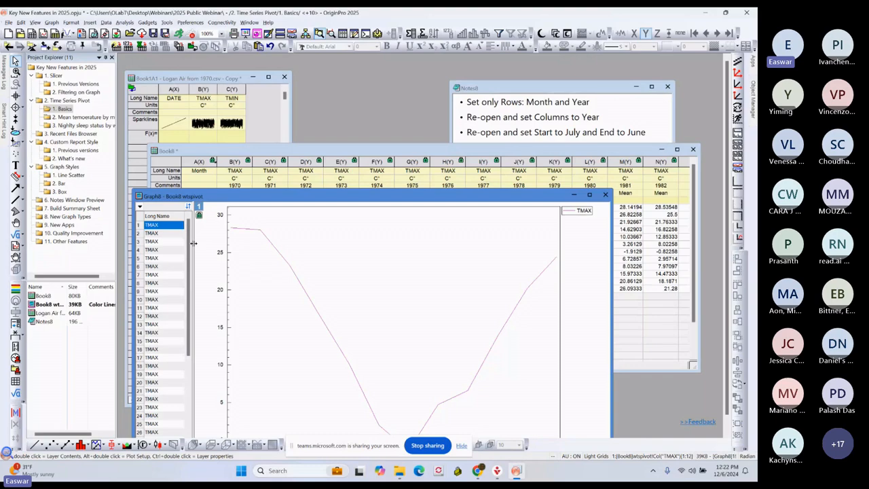
pyautogui.moveTo(193, 243); pyautogui.dragTo(278, 245)
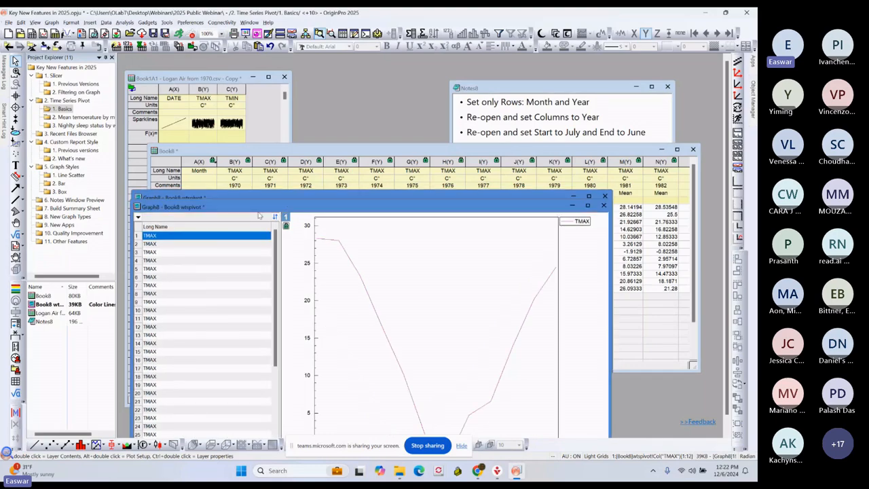
pyautogui.moveTo(258, 215); pyautogui.dragTo(255, 222)
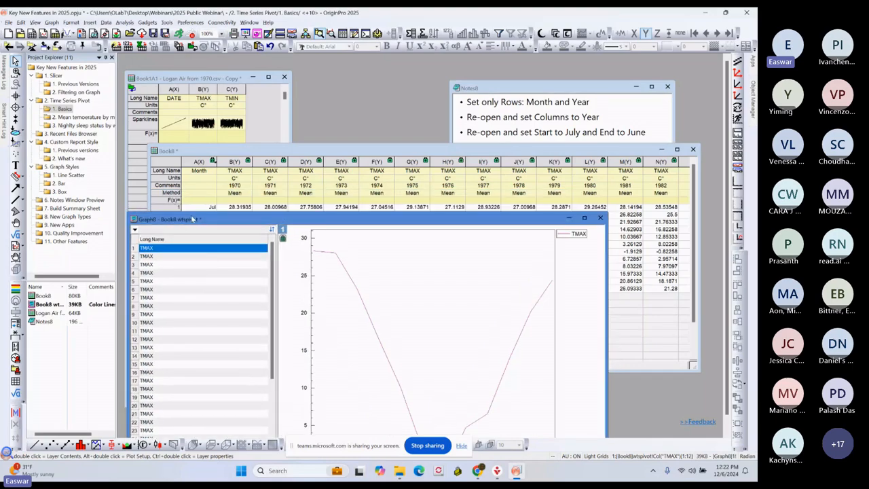
pyautogui.moveTo(193, 219); pyautogui.dragTo(185, 87)
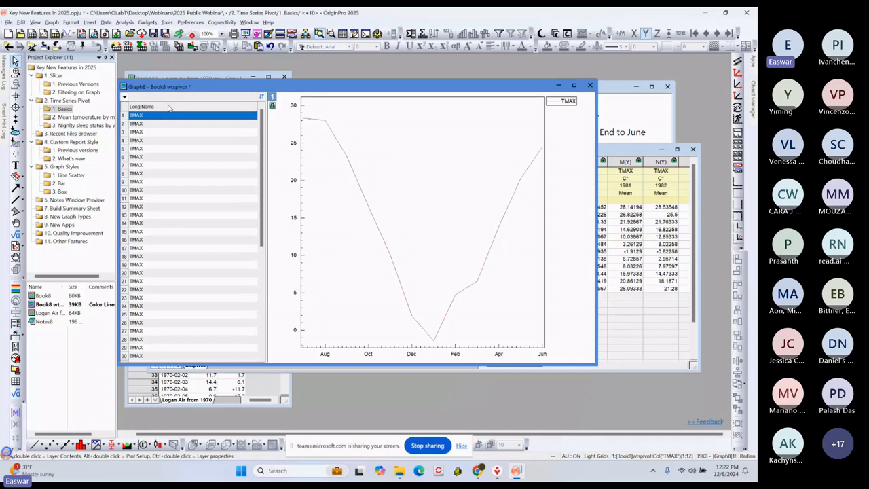
# Step: Show Comments instead of Long Name in the browser graph's data list
pyautogui.rightClick(169, 108)
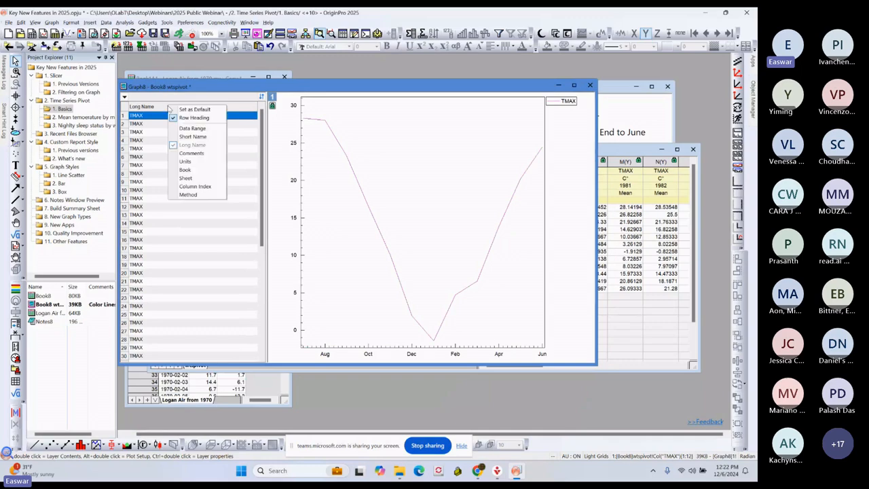
pyautogui.click(190, 154)
pyautogui.rightClick(176, 106)
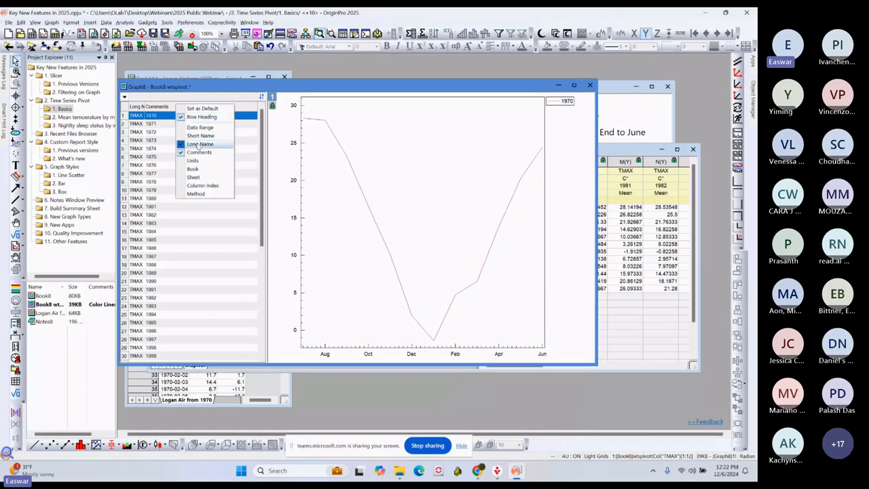
pyautogui.click(200, 144)
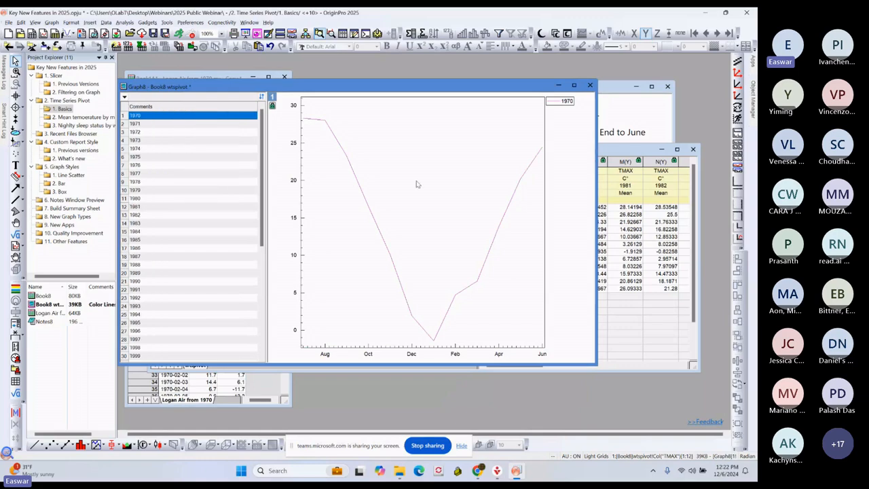
# Step: View the 1971 and 1972 curves individually, and plot the years 1970 to 1975 together in the browser graph
pyautogui.click(142, 125)
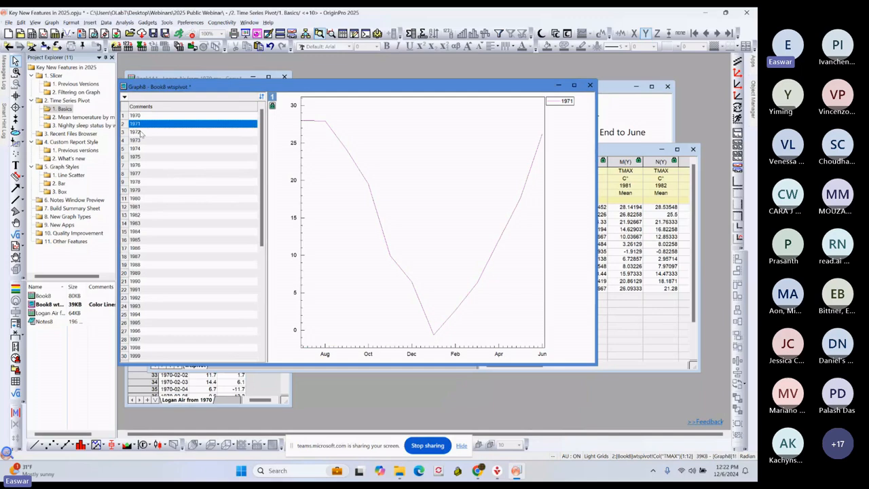
pyautogui.click(143, 133)
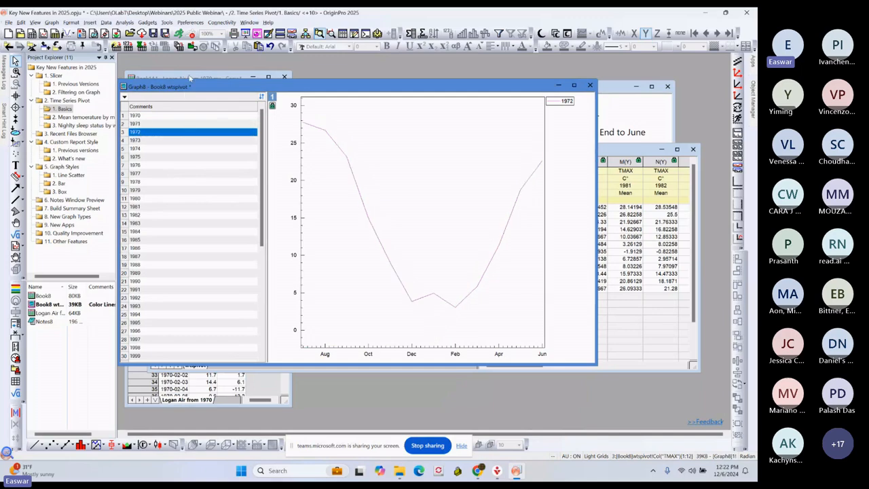
pyautogui.moveTo(188, 88); pyautogui.dragTo(200, 90)
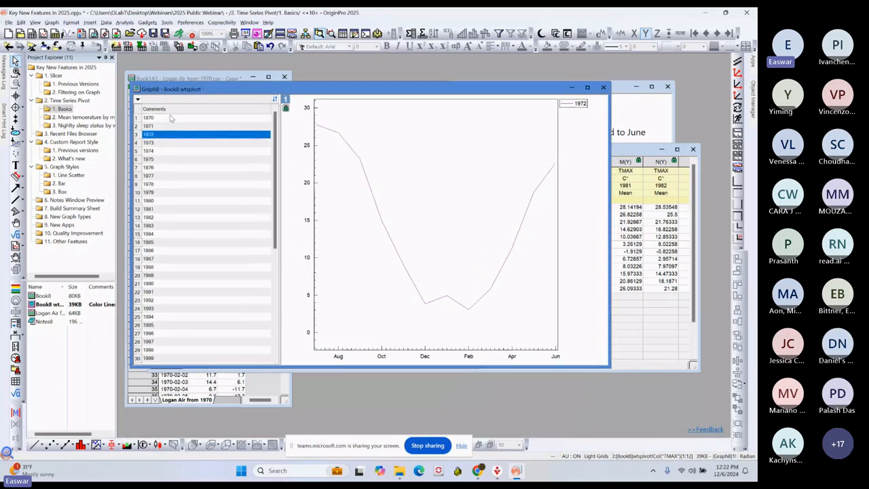
pyautogui.moveTo(170, 119); pyautogui.dragTo(162, 161)
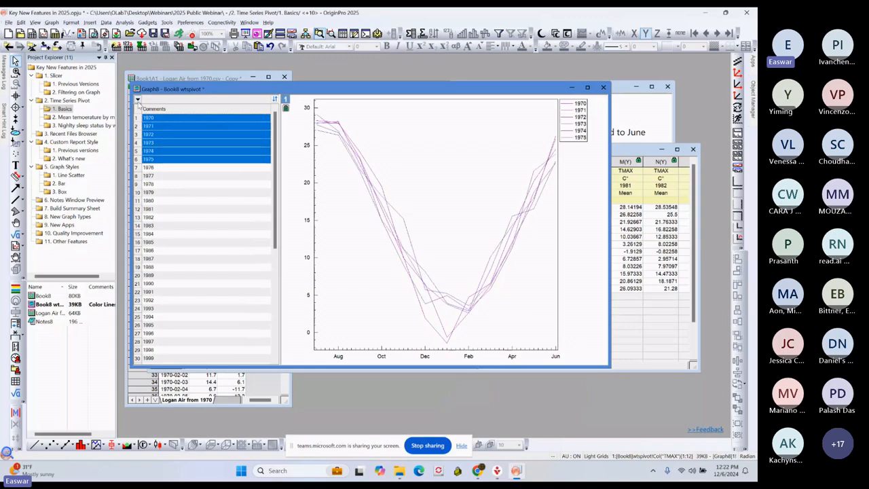
# Step: Flip through the yearly curves six at a time up to the 2012–2017 group, and close the Flip Through dialog
pyautogui.click(138, 100)
pyautogui.click(159, 146)
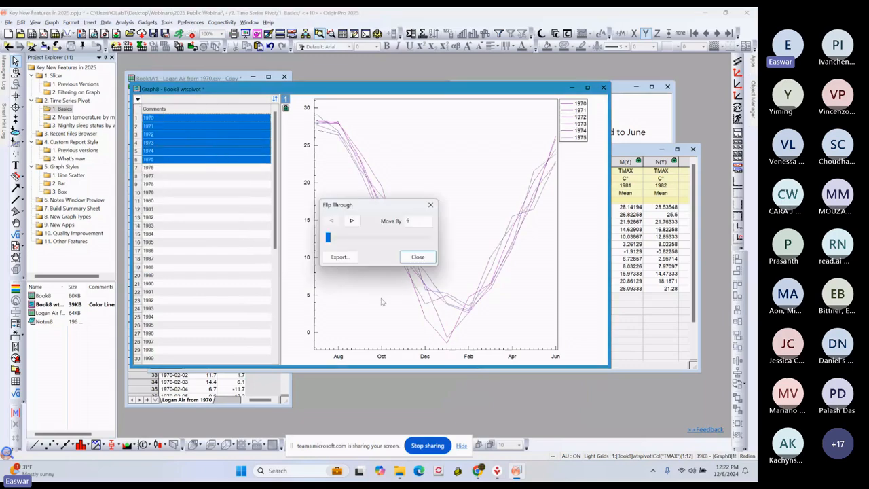
pyautogui.click(352, 221)
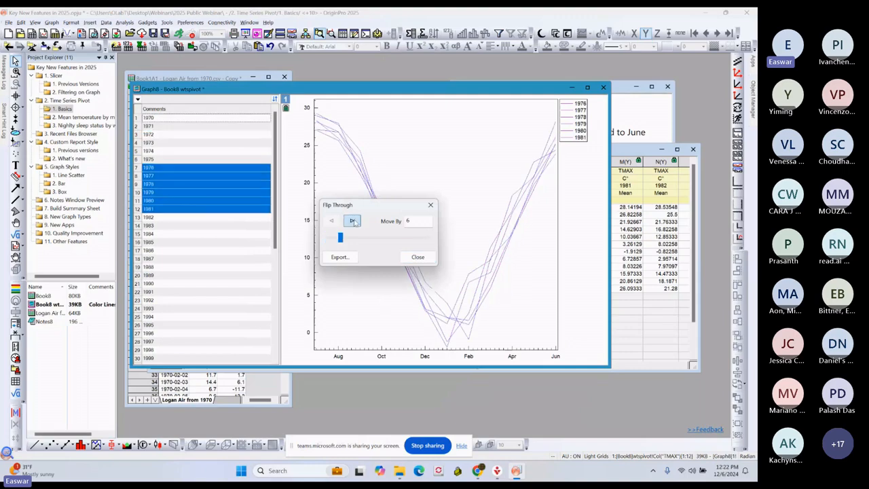
pyautogui.click(353, 220)
pyautogui.click(352, 221)
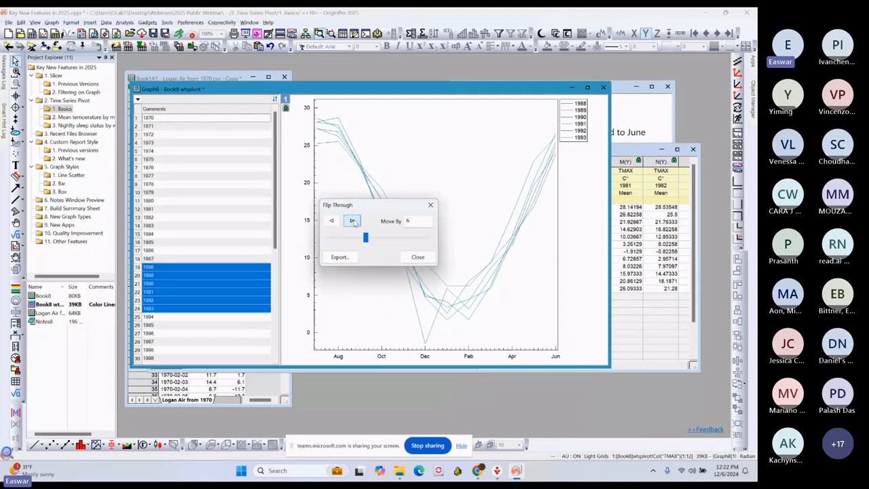
pyautogui.click(353, 221)
pyautogui.click(352, 221)
pyautogui.click(352, 221)
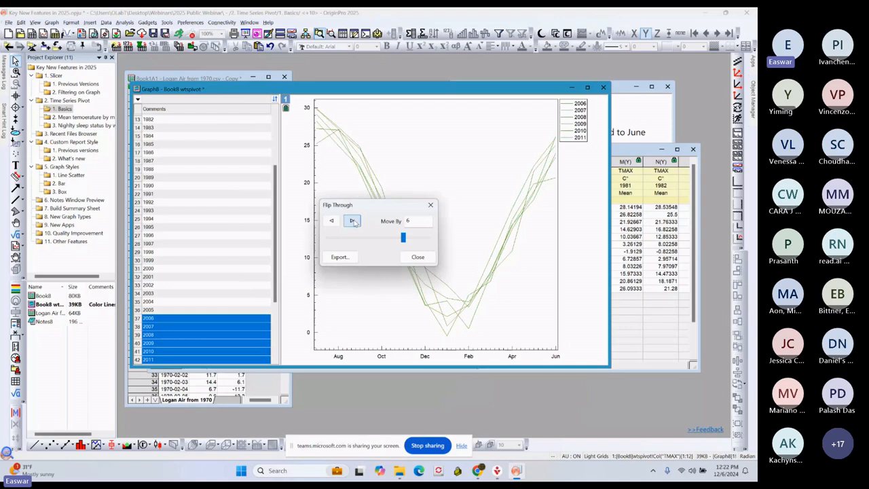
pyautogui.click(352, 220)
pyautogui.click(418, 257)
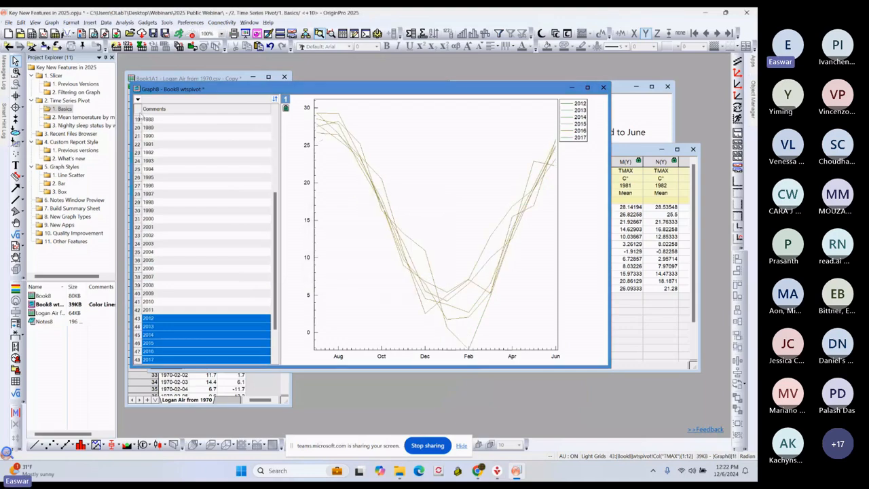
# Step: Plot every 10th year starting from 1970 in the browser graph, and shift the graph window slightly
pyautogui.scroll(6, 140, 117)
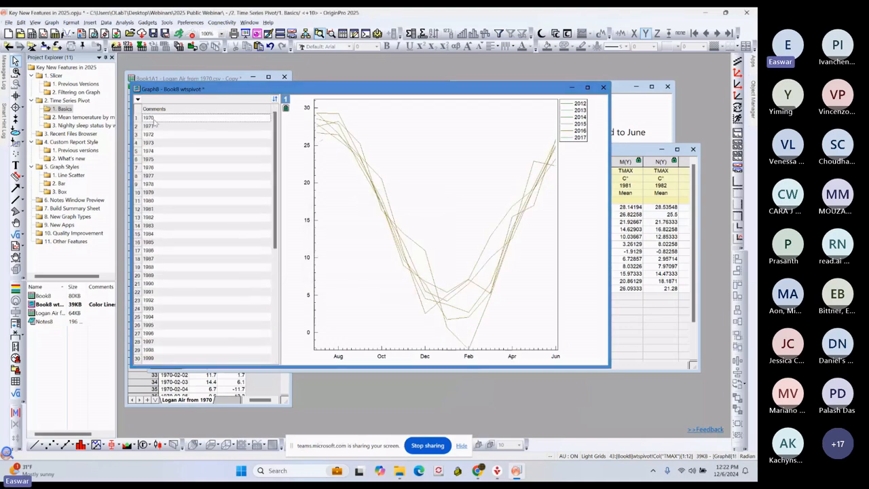
pyautogui.click(154, 119)
pyautogui.click(138, 99)
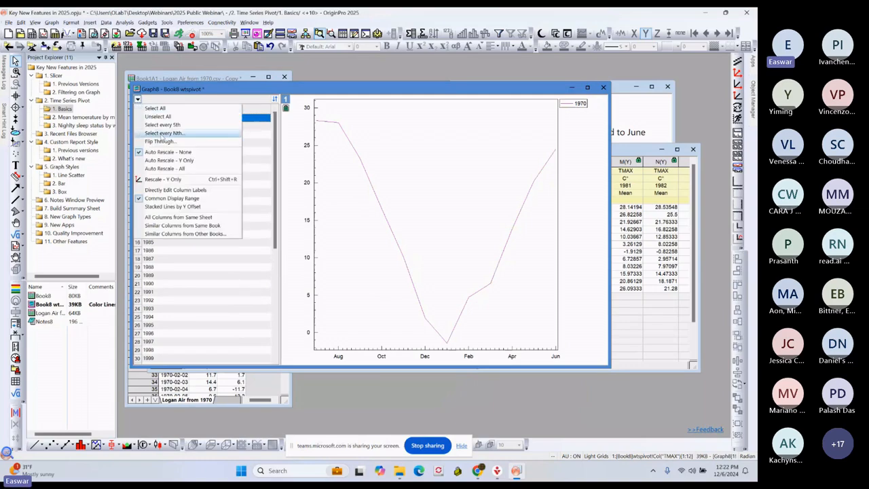
pyautogui.click(162, 133)
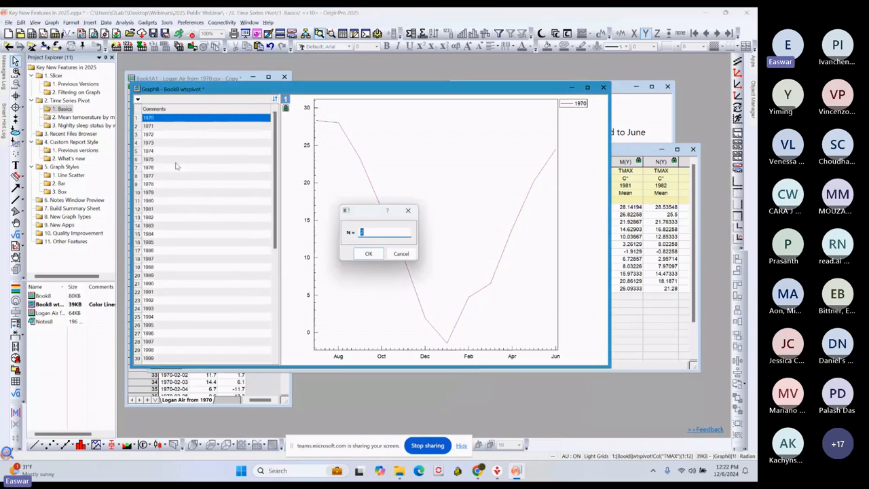
pyautogui.write('10')
pyautogui.click(360, 254)
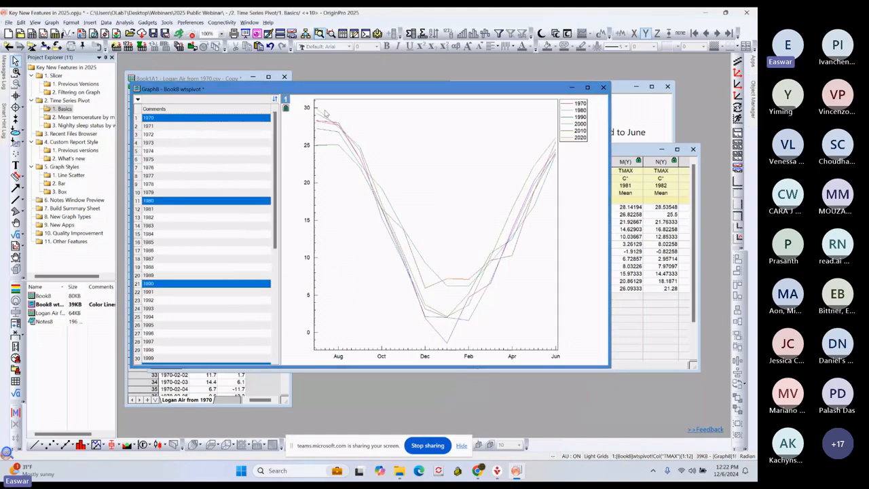
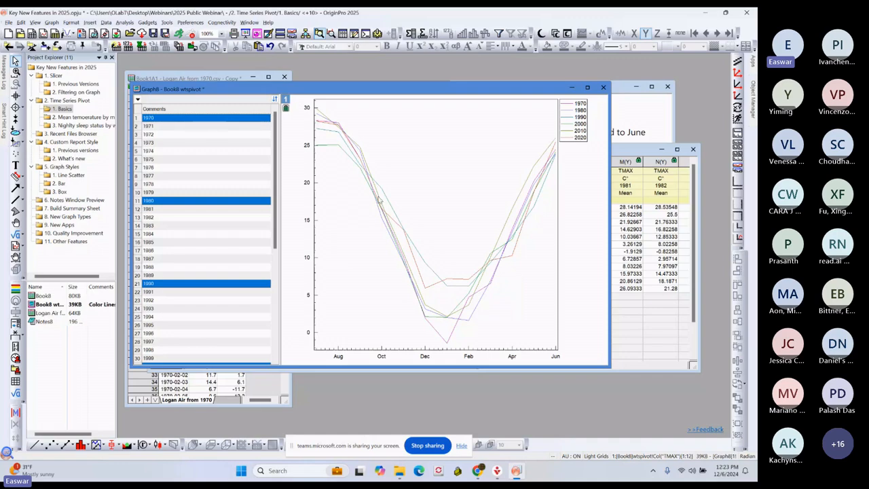
pyautogui.moveTo(317, 92)
pyautogui.mouseDown()
pyautogui.moveTo(318, 153)
pyautogui.moveTo(323, 97)
pyautogui.mouseUp()
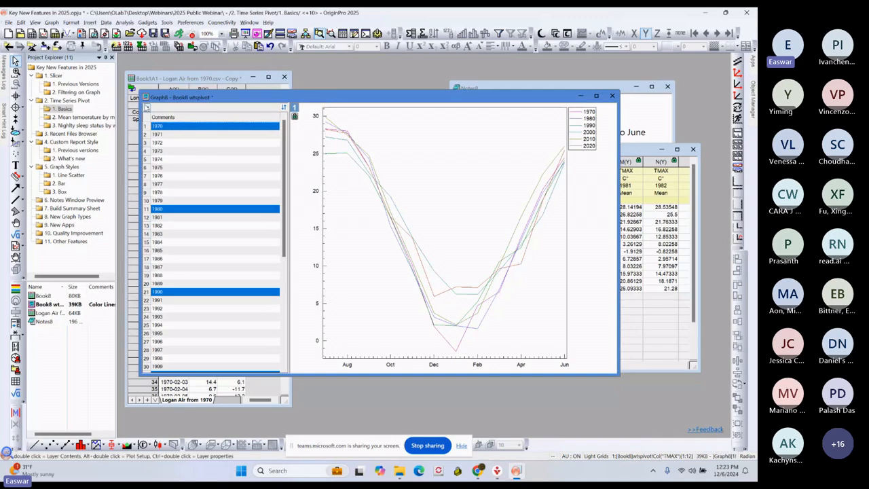
# Step: Open the "2. Mean temperature by month" project folder and move the Graph1 window so that it uncovers more of Book2
pyautogui.click(146, 109)
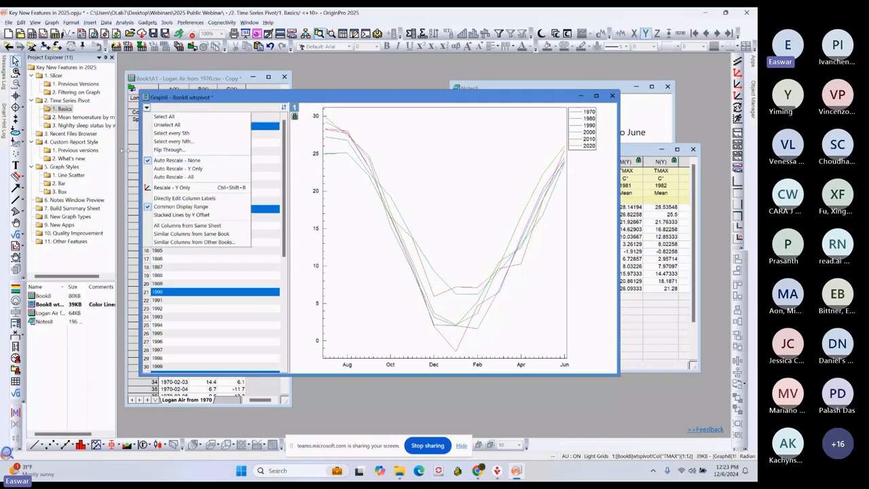
pyautogui.click(75, 117)
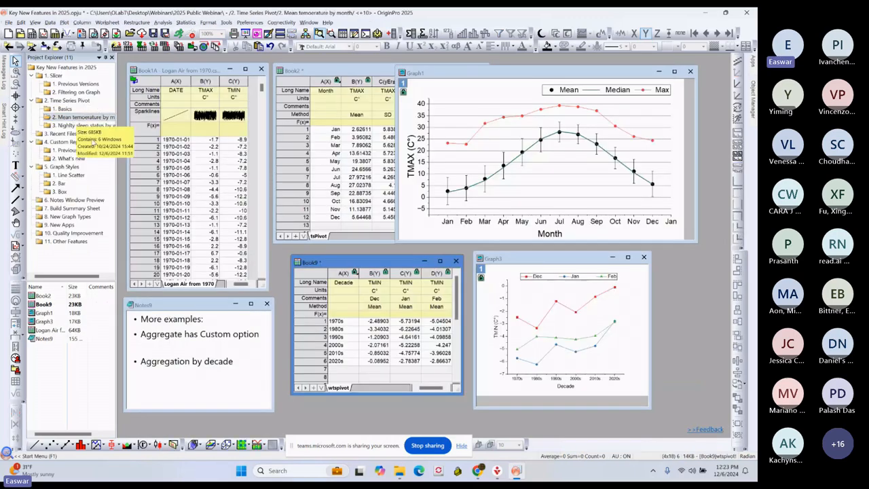
pyautogui.click(450, 76)
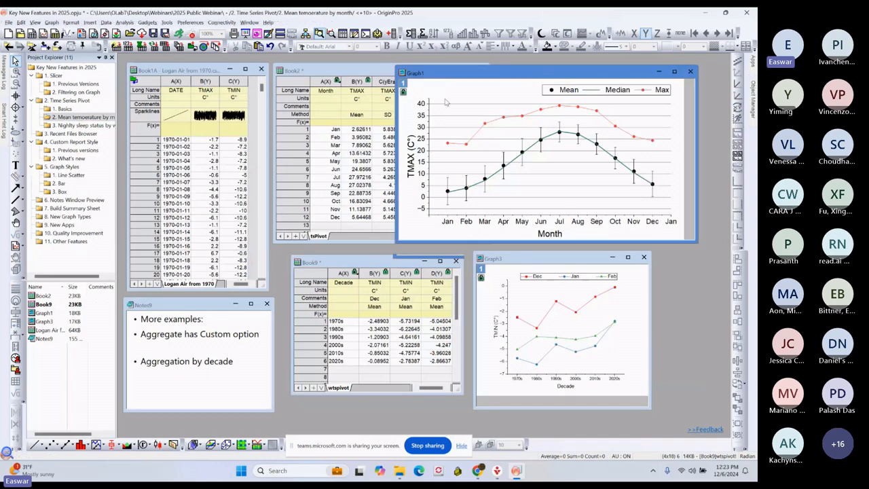
pyautogui.moveTo(446, 74); pyautogui.dragTo(435, 117)
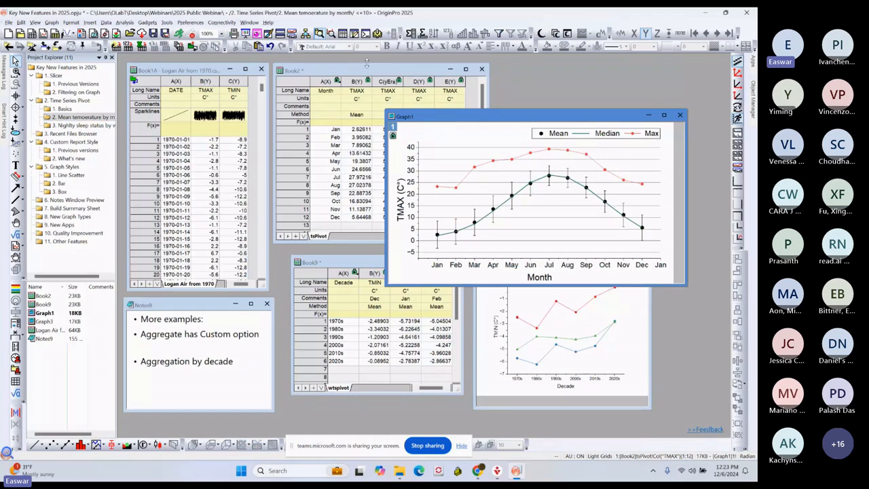
# Step: Reopen the Time Series Pivot parameters of Book2 and examine the Aggregate by choices and the statistics available for the Custom option
pyautogui.click(365, 77)
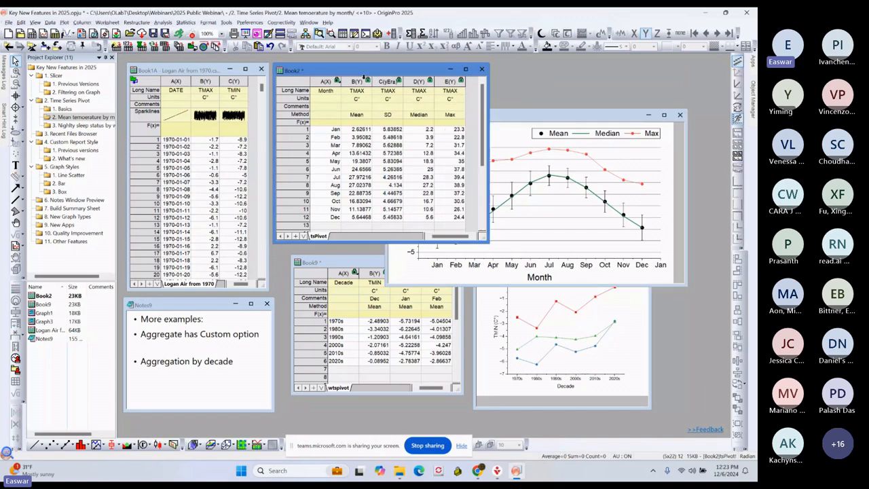
pyautogui.click(337, 81)
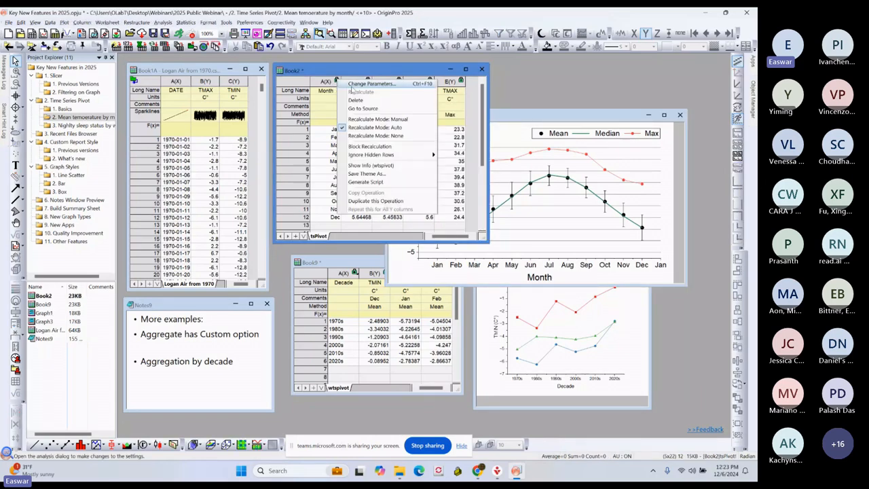
pyautogui.click(357, 84)
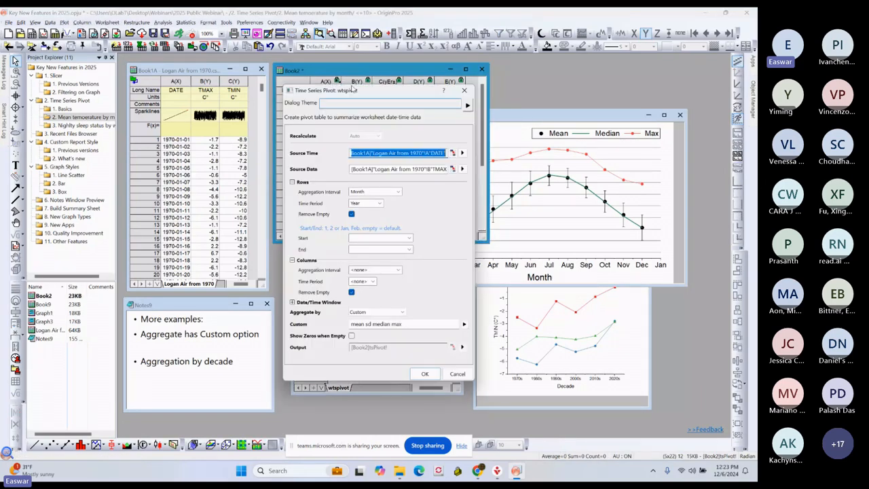
pyautogui.click(403, 314)
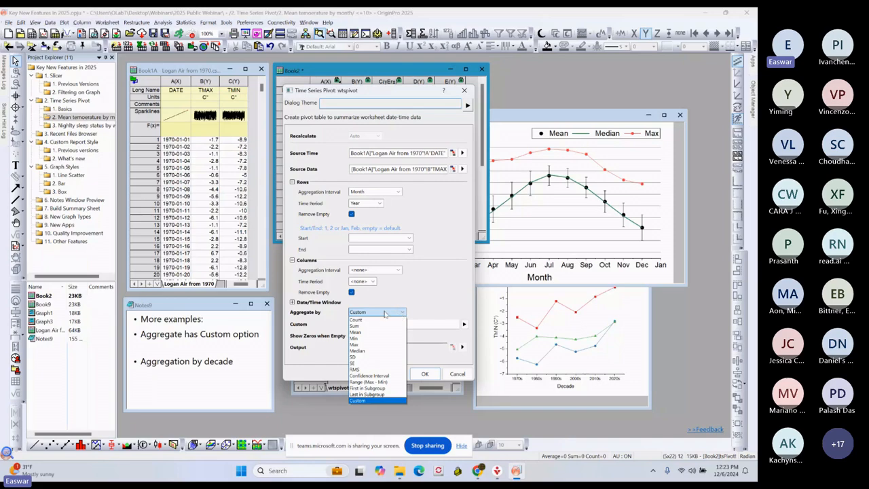
pyautogui.click(405, 294)
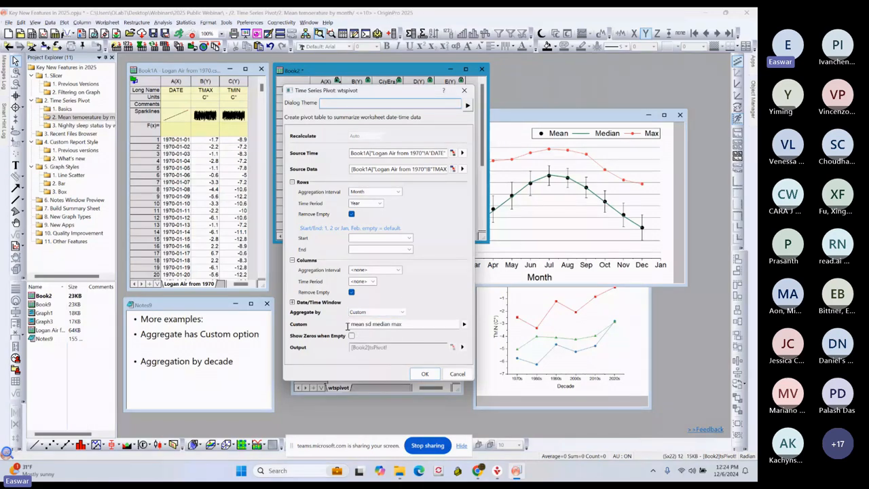
pyautogui.click(465, 325)
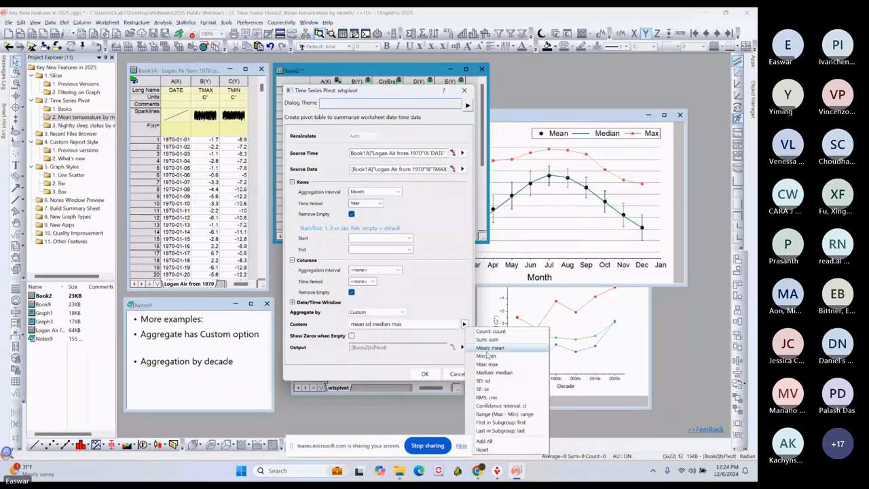
# Step: Dismiss Book2's pivot settings and compare its Mean, SD, Median and Max columns with the plot in Graph1
pyautogui.click(353, 349)
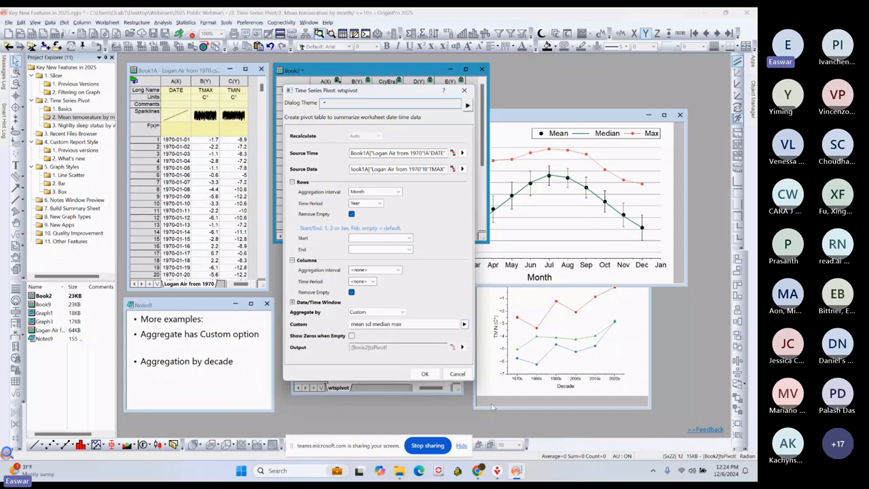
pyautogui.click(457, 374)
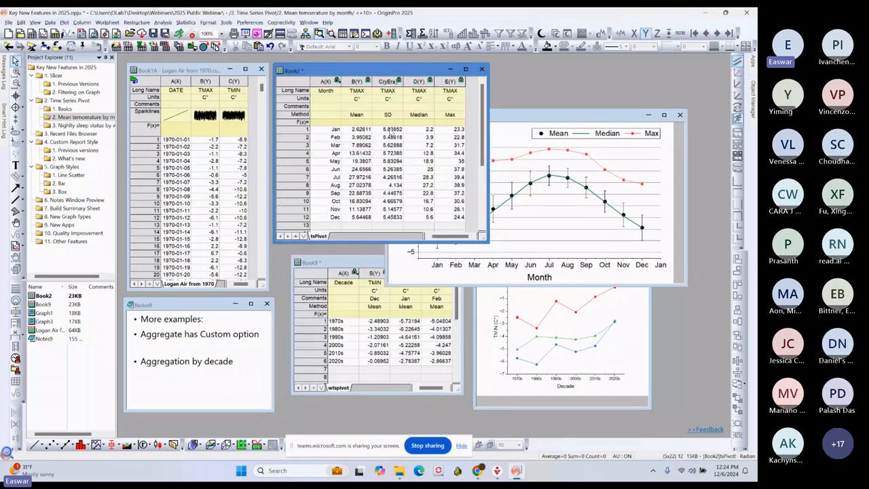
pyautogui.click(357, 81)
pyautogui.moveTo(356, 81); pyautogui.dragTo(450, 82)
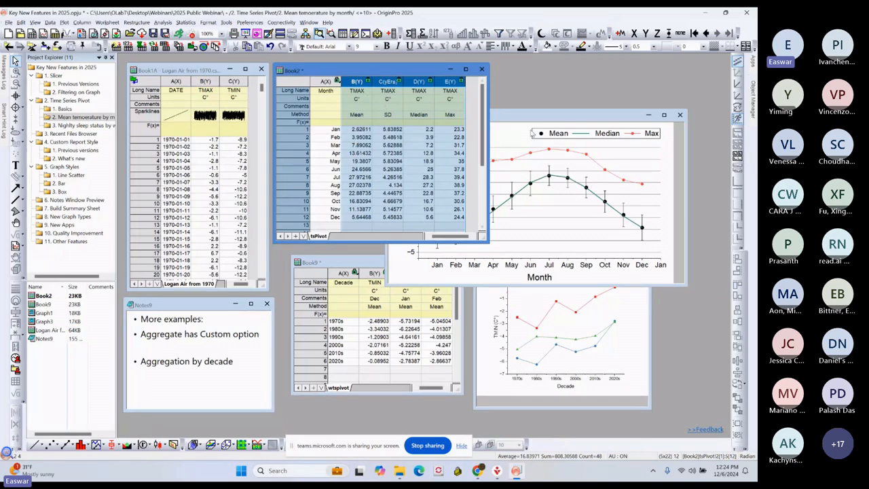
pyautogui.click(523, 159)
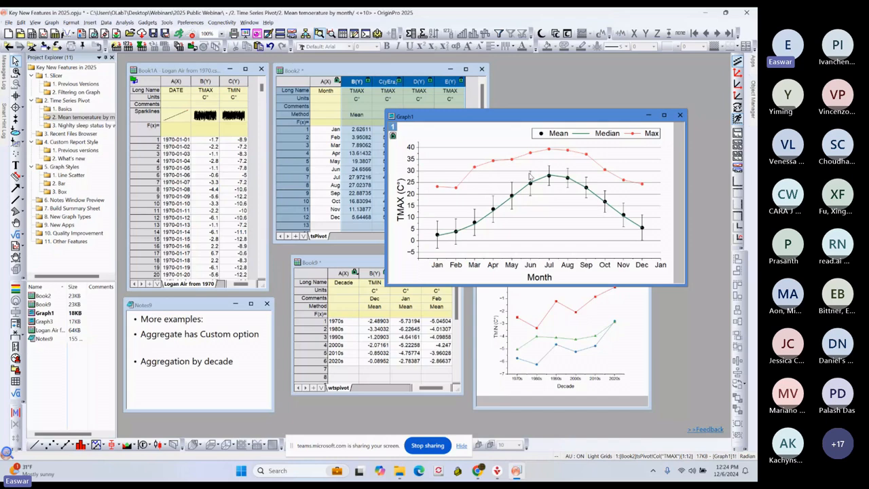
# Step: Reopen Book9's time series pivot settings and review the available row aggregation intervals, keeping 10 yr: Decade
pyautogui.click(354, 274)
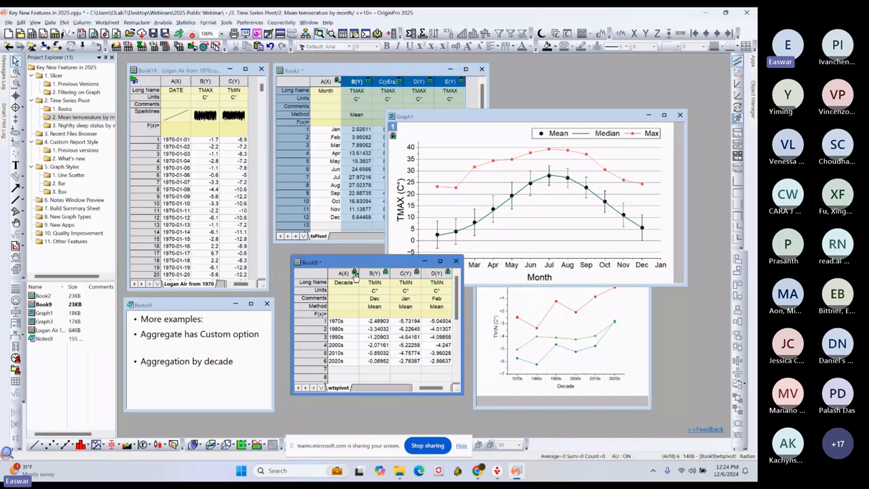
pyautogui.click(354, 274)
pyautogui.click(372, 210)
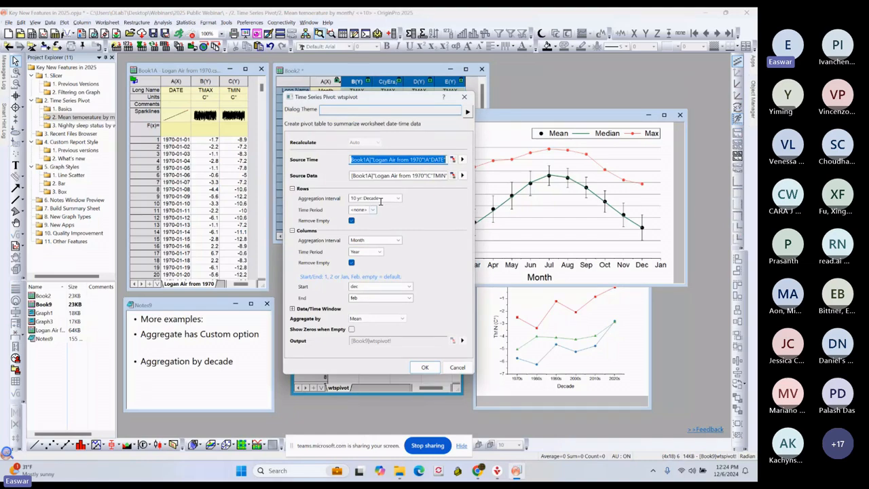
pyautogui.click(398, 198)
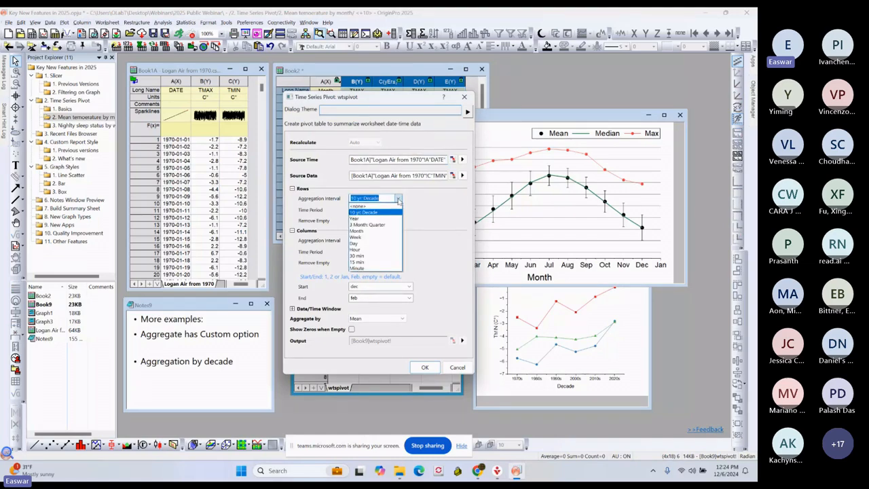
pyautogui.click(399, 199)
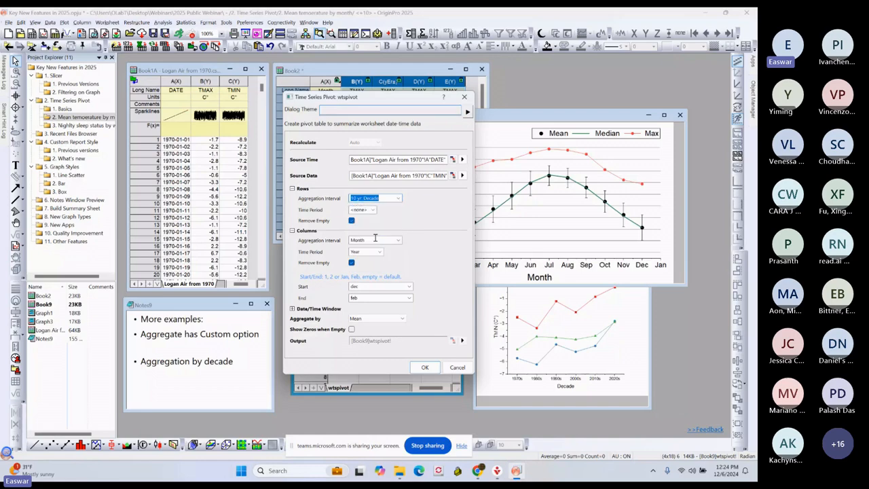
pyautogui.click(425, 367)
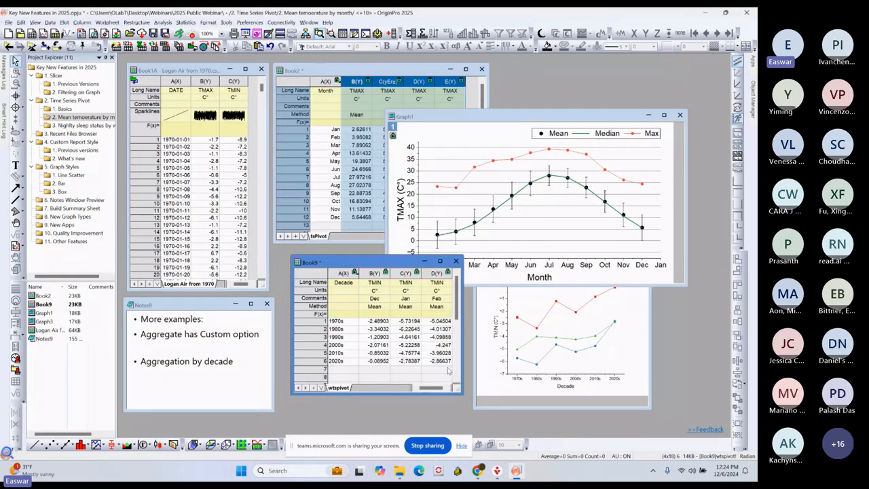
# Step: Widen the Book9 window to the right and select the 1970s and 1980s cells in its Decade column
pyautogui.moveTo(462, 308); pyautogui.dragTo(606, 308)
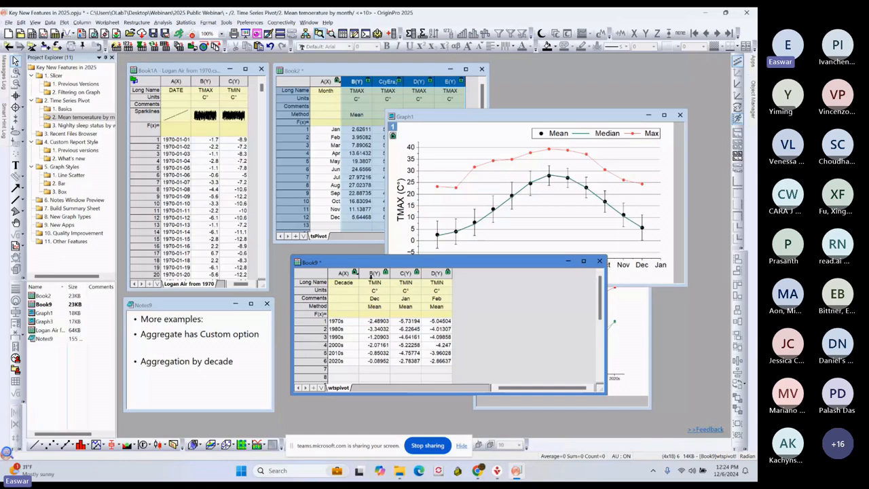
pyautogui.click(372, 273)
pyautogui.click(349, 323)
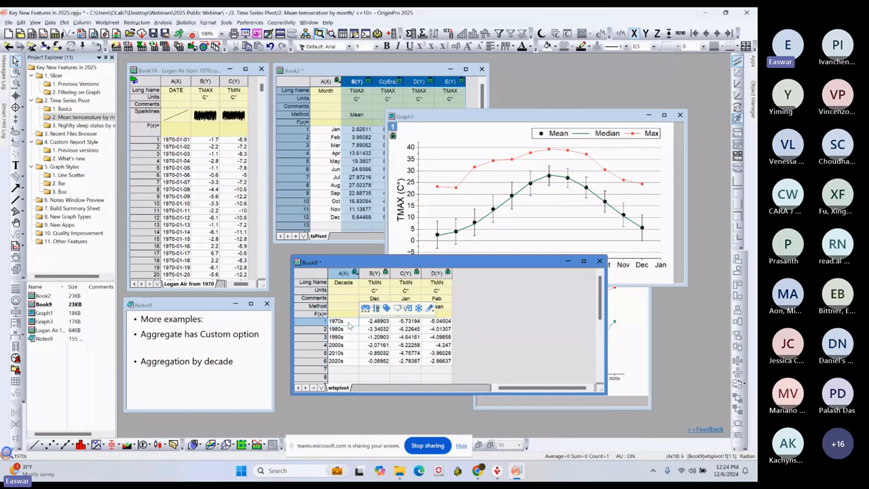
pyautogui.click(350, 329)
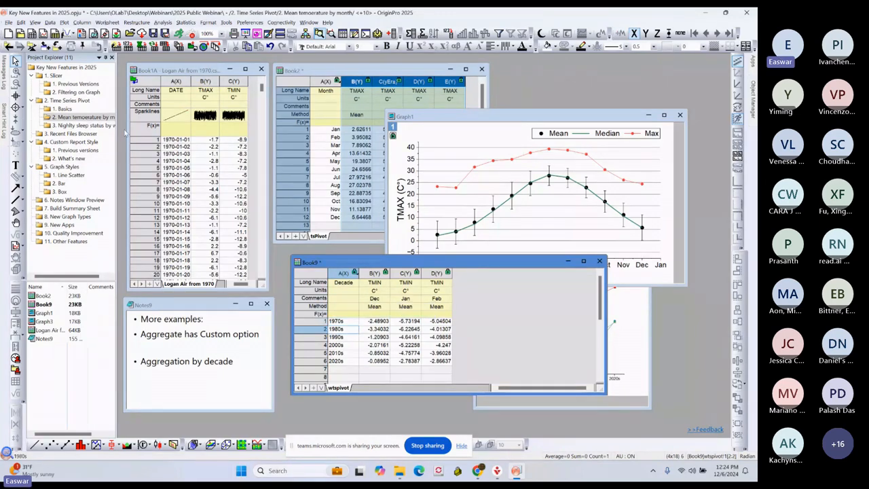
# Step: Open the nightly sleep status by week folder and review the pivot settings behind Book5
pyautogui.click(95, 126)
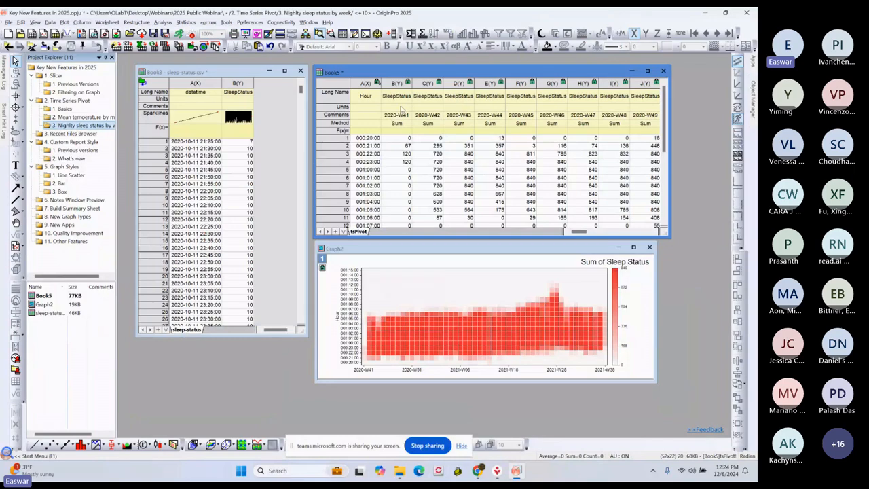
pyautogui.click(376, 82)
pyautogui.click(404, 87)
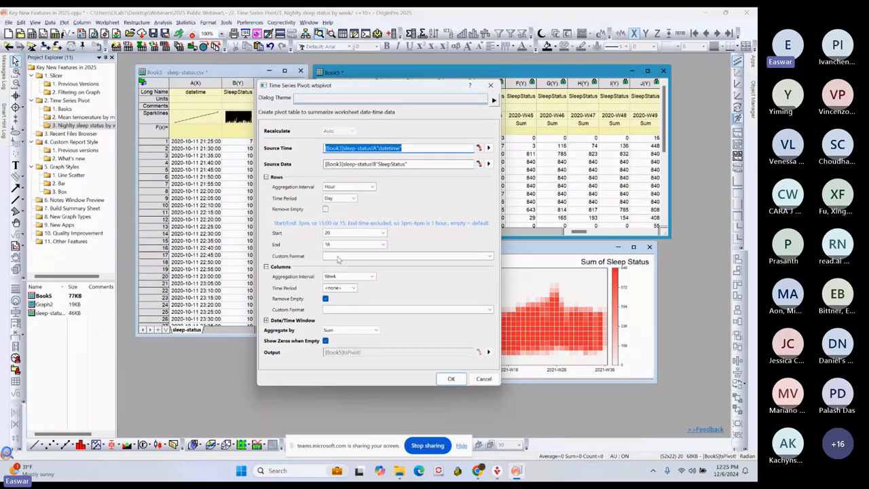
pyautogui.click(478, 379)
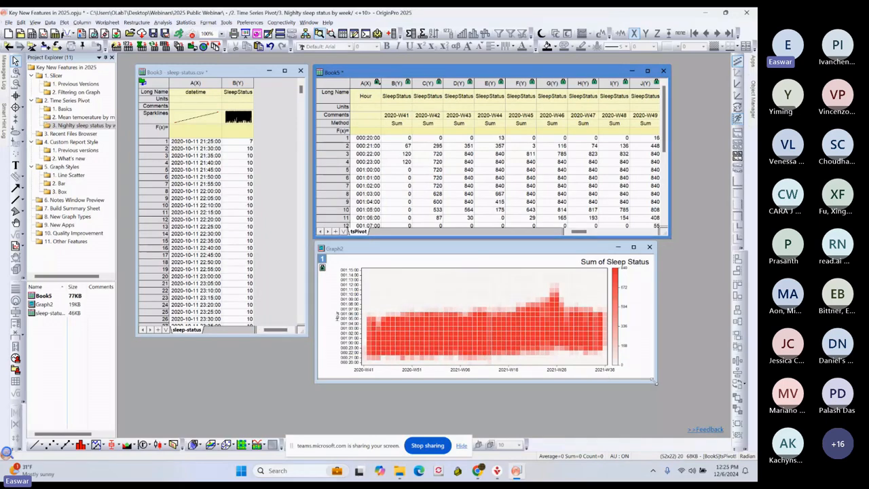
# Step: Enlarge the Graph2 heatmap window and view the contour and heatmap plot types for the fully selected Book5 sheet
pyautogui.moveTo(654, 387); pyautogui.dragTo(702, 400)
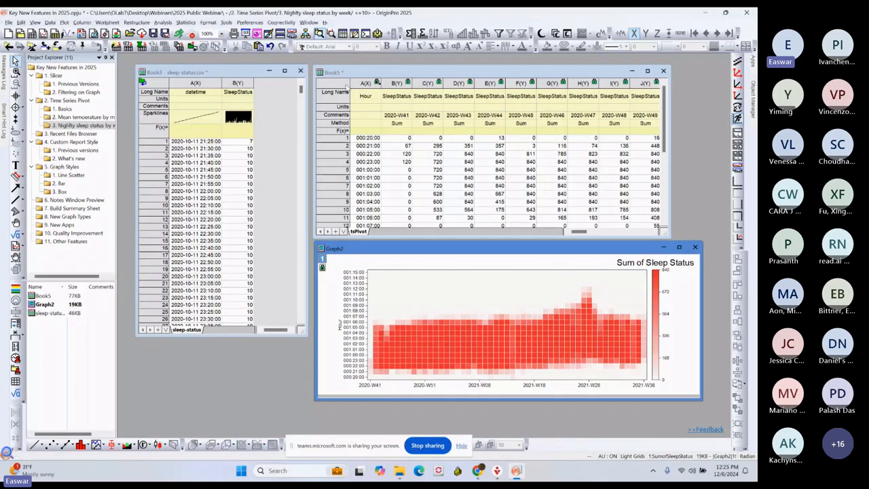
pyautogui.click(344, 81)
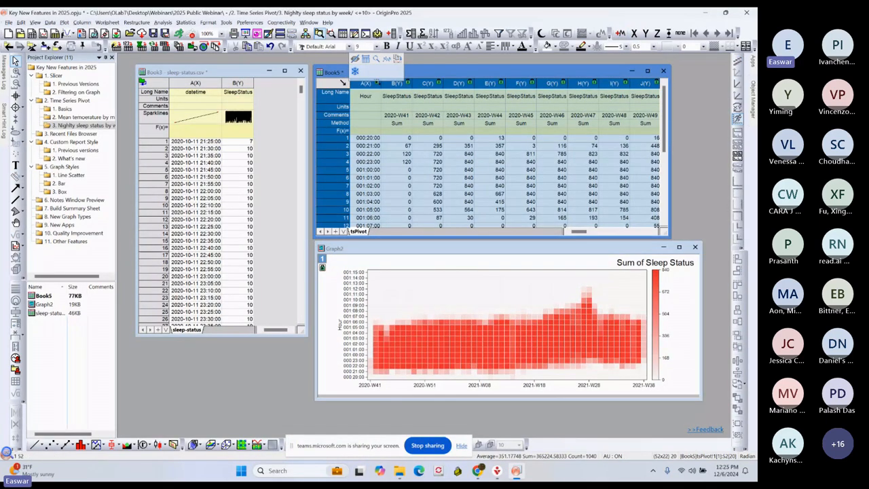
pyautogui.click(64, 22)
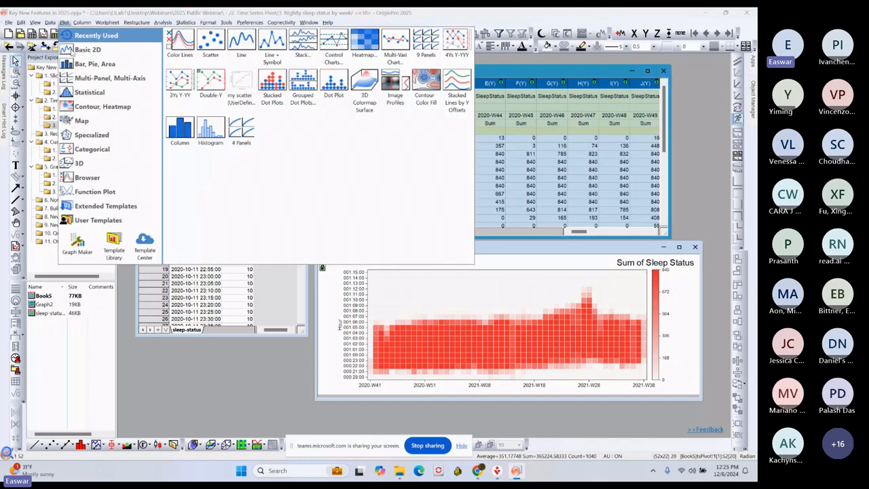
pyautogui.moveTo(106, 108)
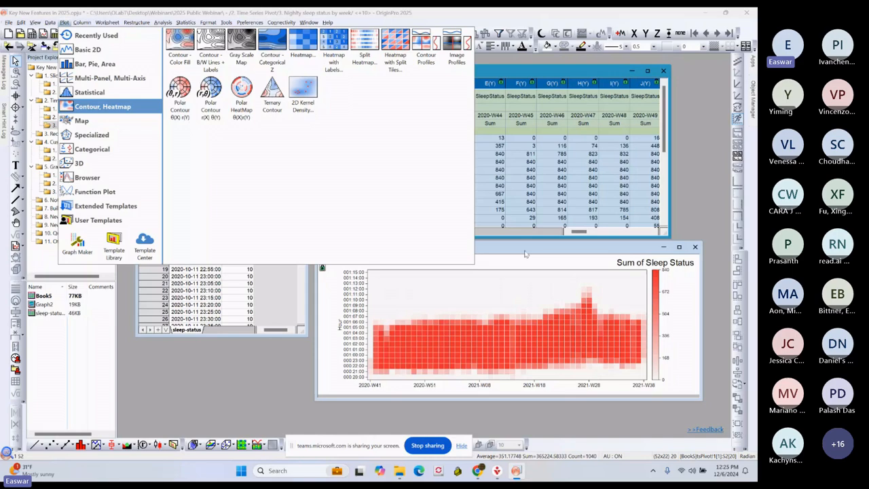
pyautogui.click(550, 343)
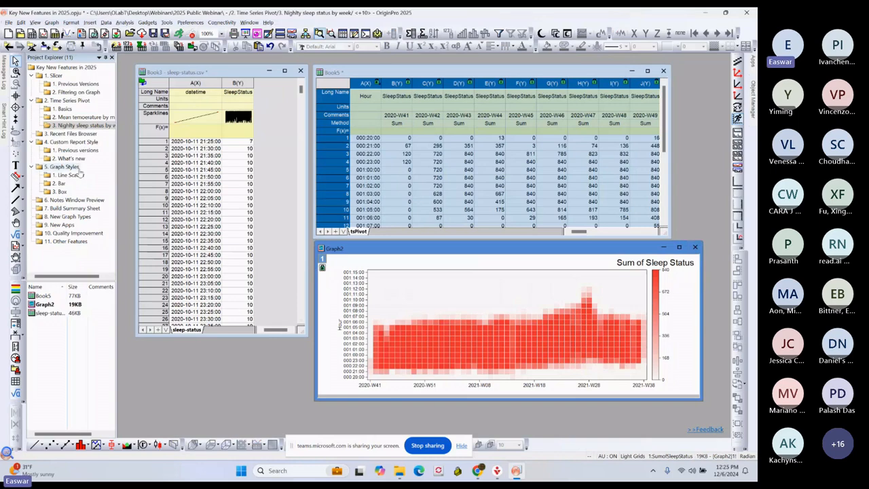
# Step: Open the 2. Time Series Pivot folder, and switch to the Teams meeting in Chrome to check its Q&A before returning to Origin
pyautogui.click(68, 100)
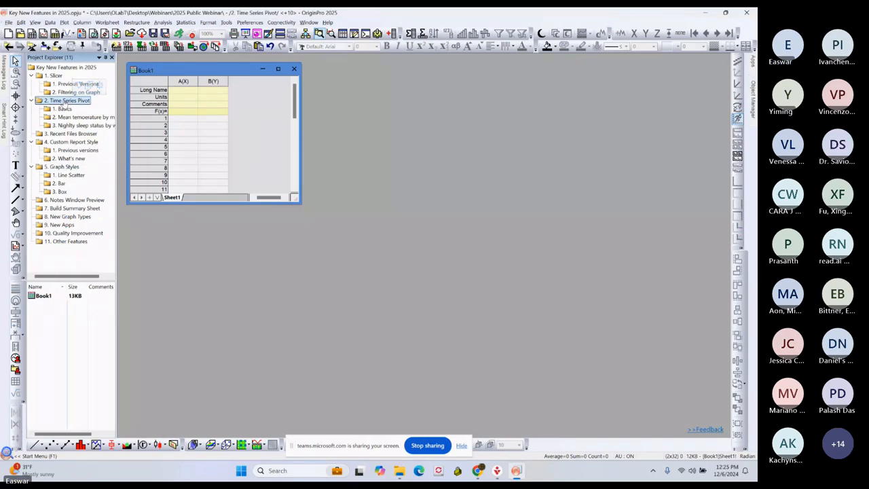
pyautogui.click(479, 470)
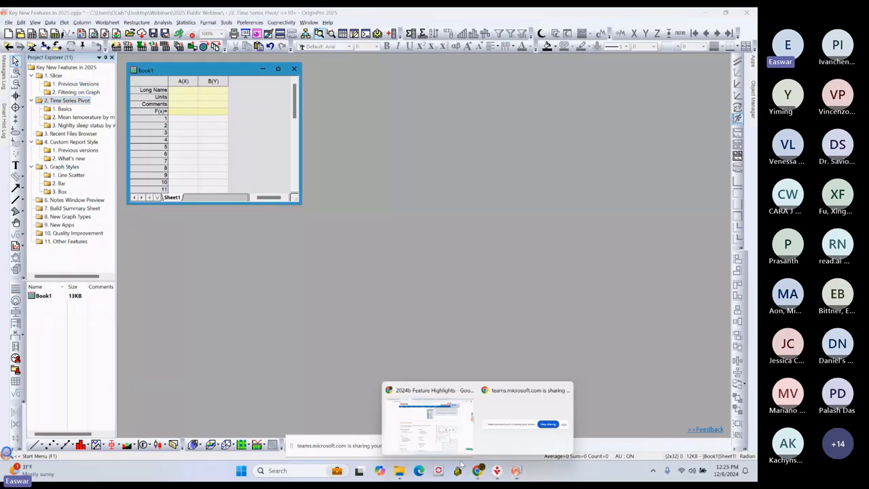
pyautogui.click(428, 417)
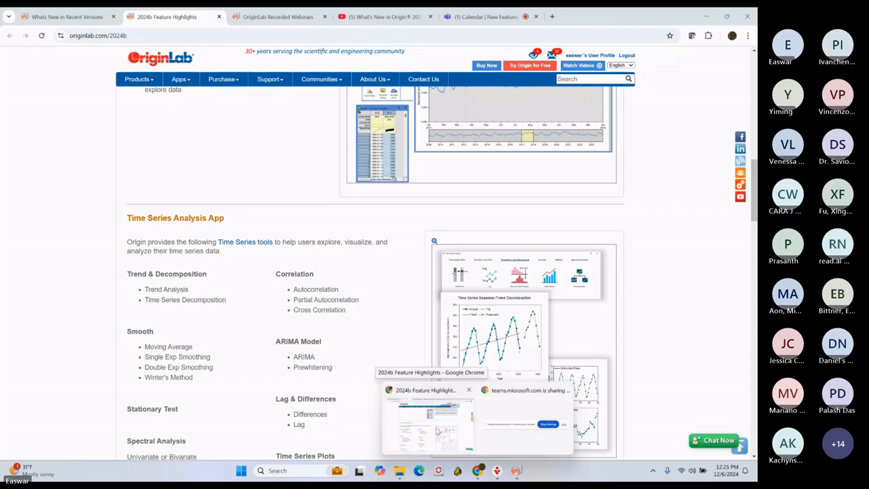
pyautogui.click(483, 16)
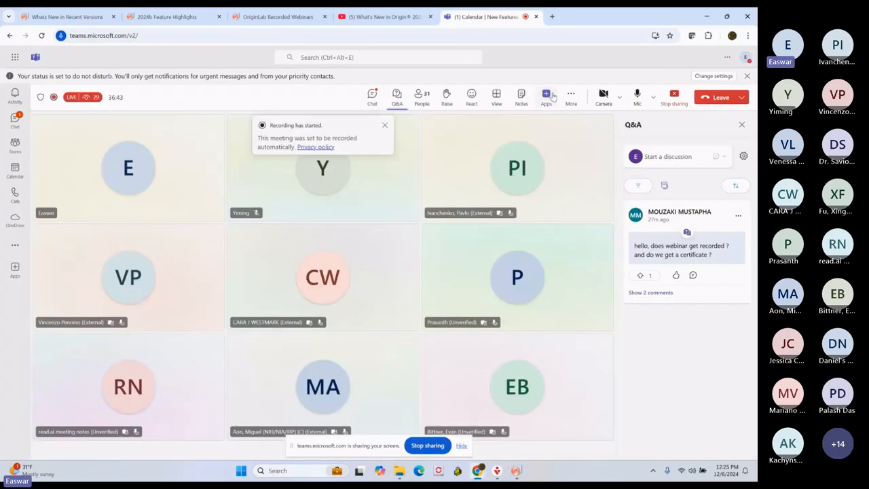
pyautogui.click(705, 18)
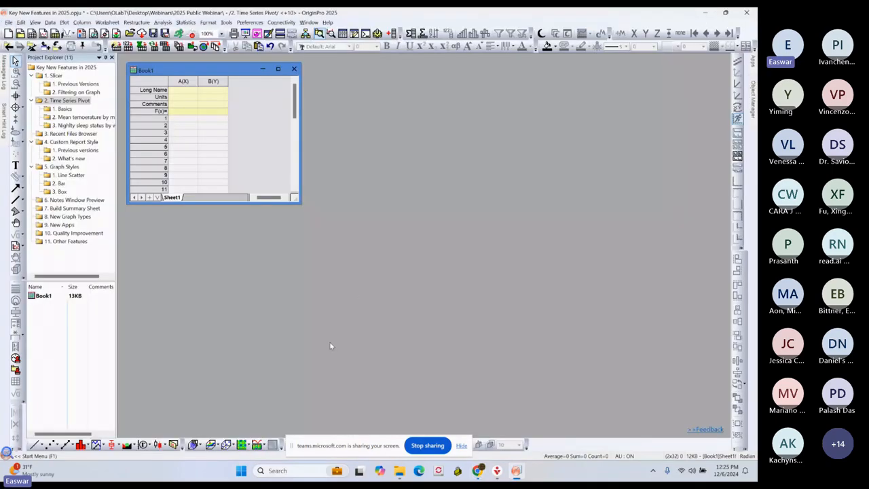
# Step: Open the 3. Recent Files Browser folder and bring up an enlarged Recent Origin Files browser
pyautogui.click(61, 136)
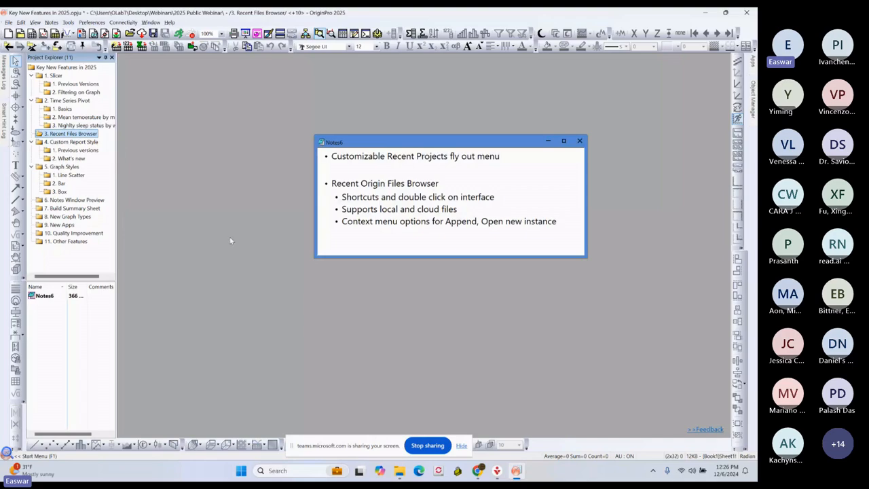
pyautogui.doubleClick(209, 184)
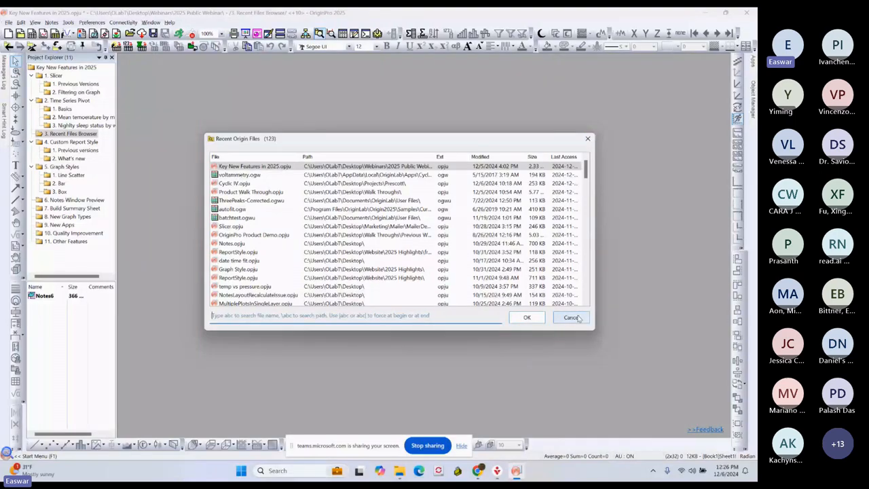
pyautogui.moveTo(306, 140); pyautogui.dragTo(257, 97)
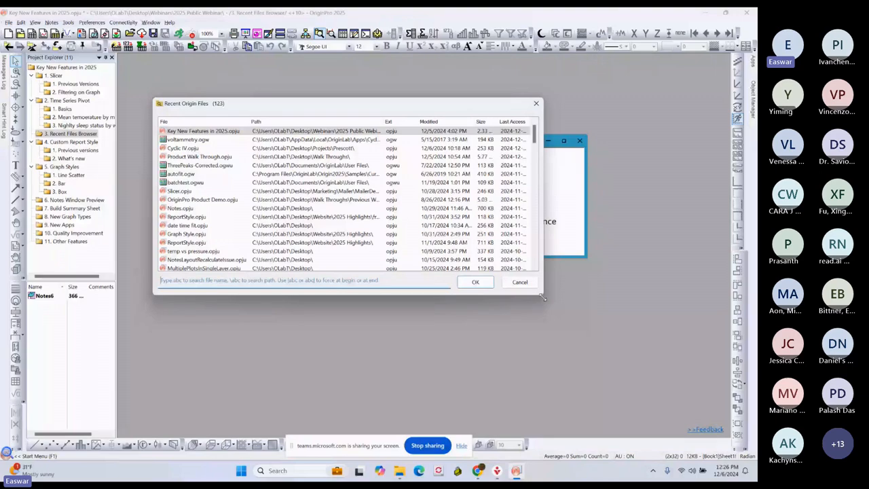
pyautogui.moveTo(543, 297); pyautogui.dragTo(606, 409)
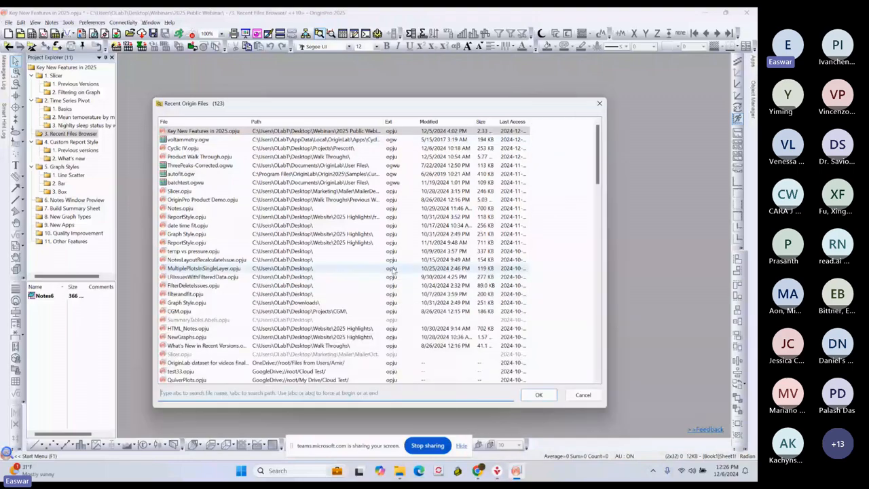
# Step: Sort the recent Origin files by modified date and browse through the list
pyautogui.scroll(-1, 392, 270)
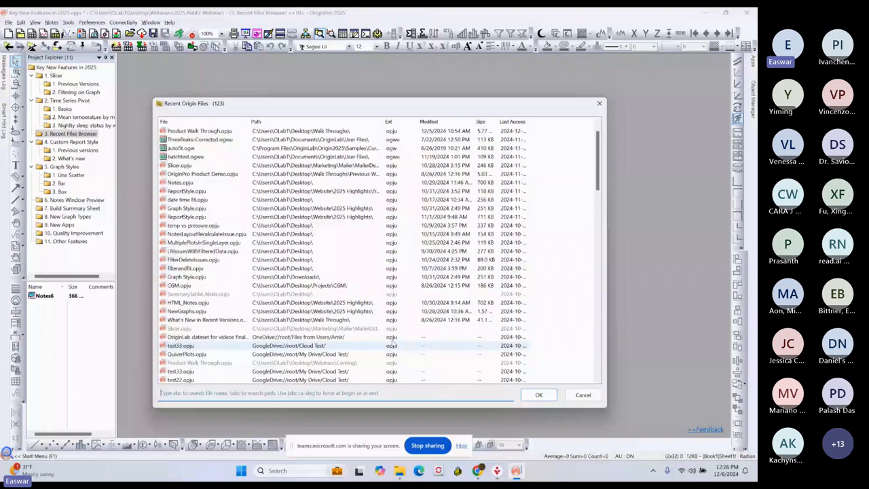
pyautogui.scroll(1, 226, 125)
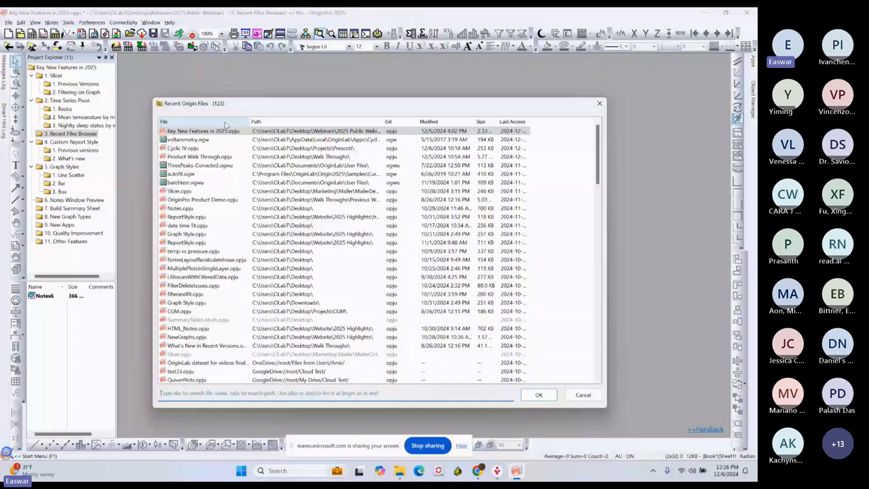
pyautogui.click(434, 123)
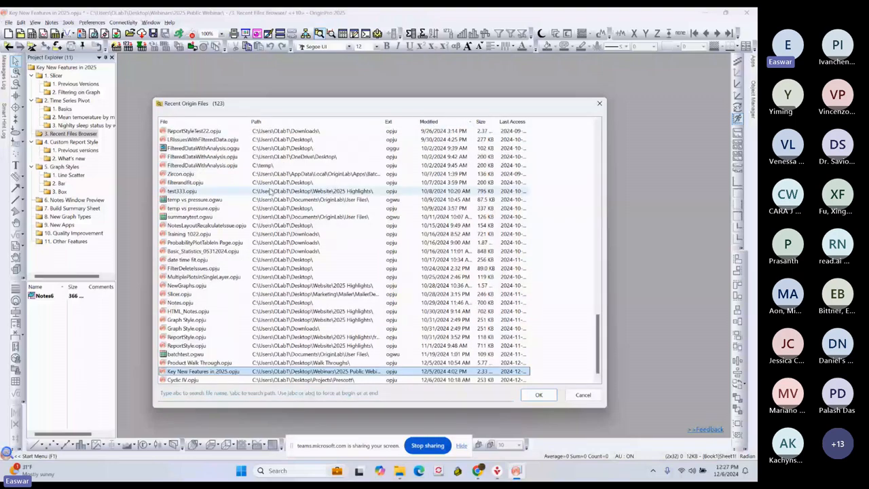
pyautogui.scroll(15, 270, 192)
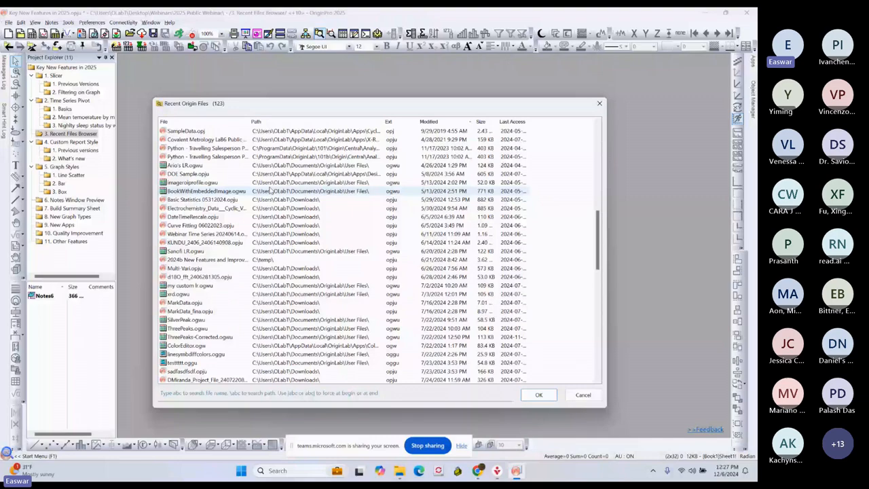
pyautogui.scroll(6, 269, 192)
pyautogui.scroll(-14, 268, 192)
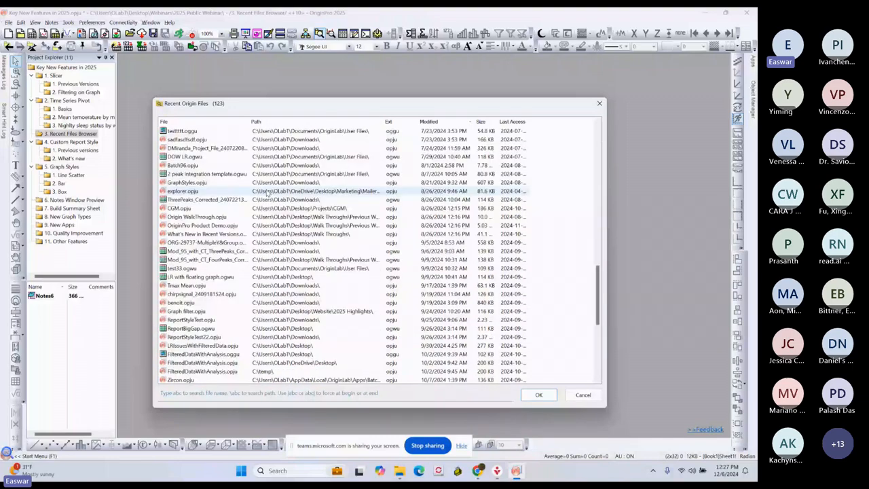
pyautogui.scroll(-8, 268, 192)
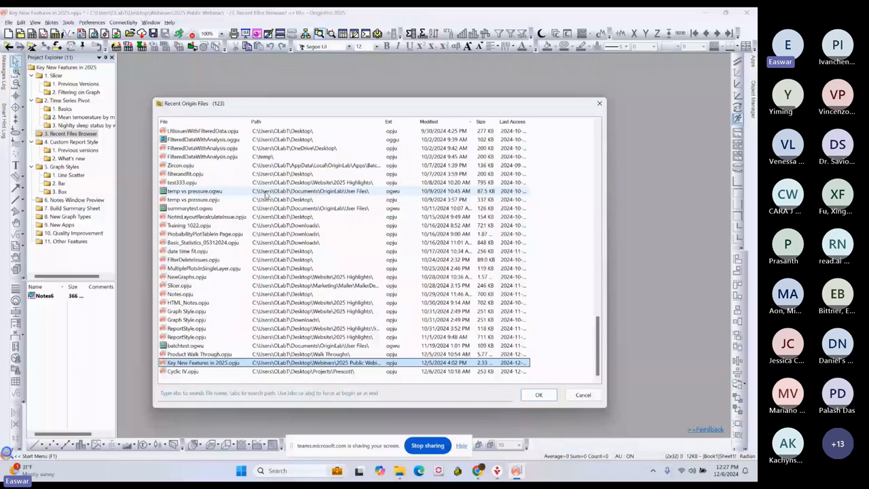
# Step: Select the six recent files from the Google Drive test.opju through SampleData.opj and view the Open in New Instances option
pyautogui.scroll(12, 265, 193)
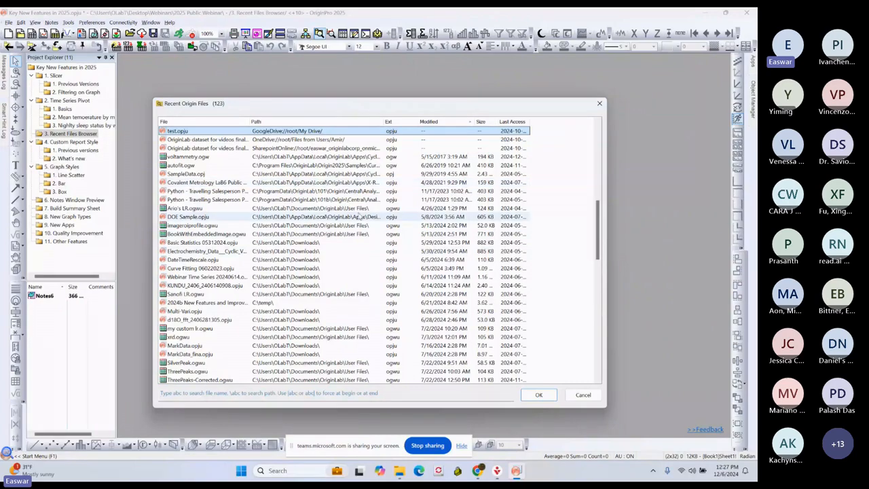
pyautogui.rightClick(305, 133)
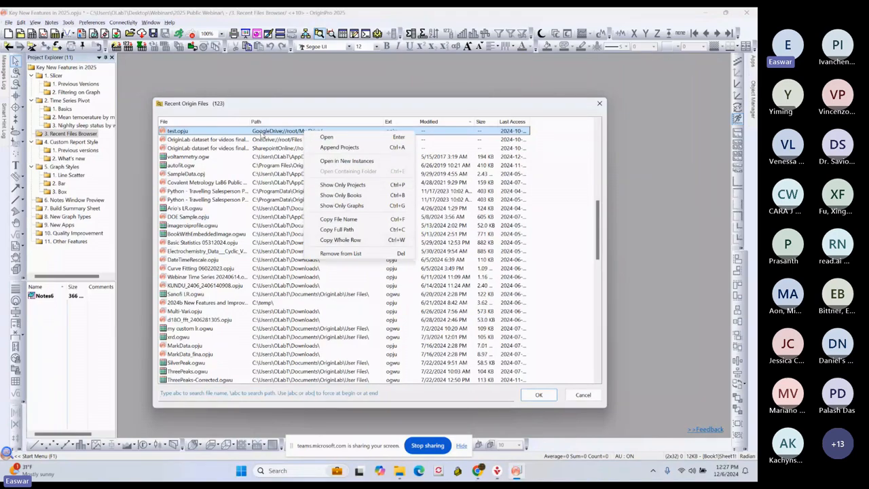
pyautogui.keyDown('shift'); pyautogui.click(269, 175); pyautogui.keyUp('shift')
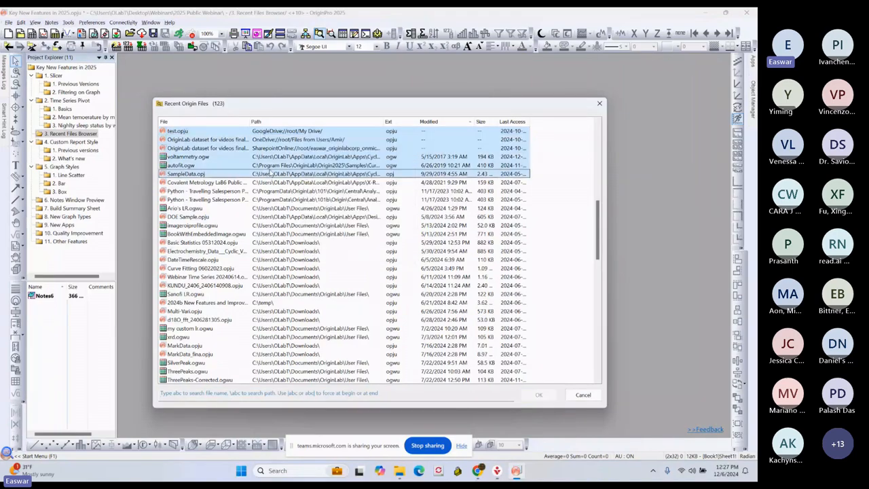
pyautogui.rightClick(280, 141)
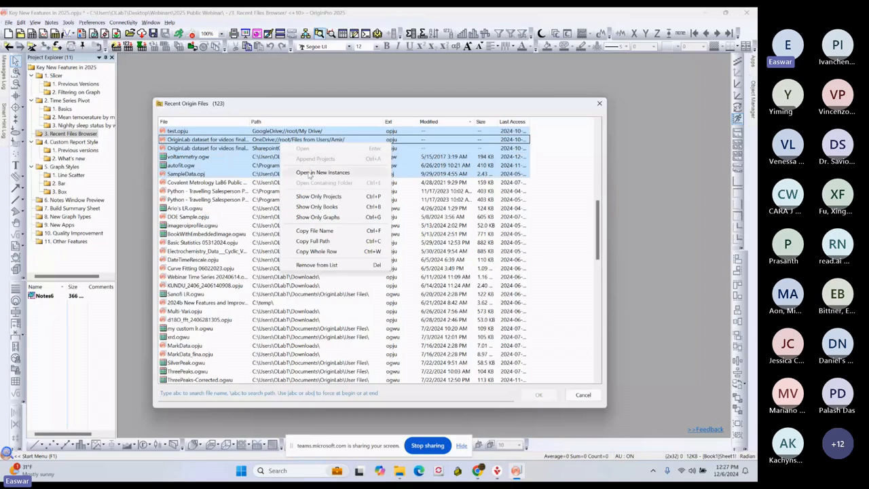
pyautogui.click(309, 173)
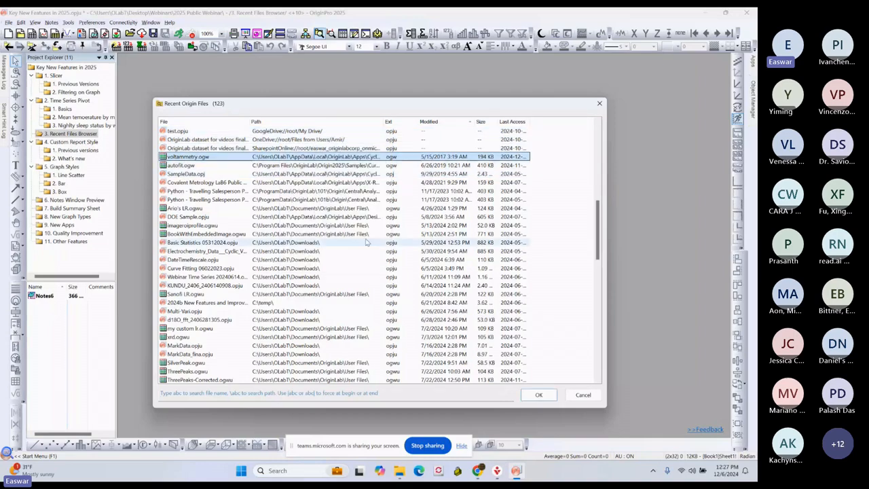
# Step: Select the five files from Basic Statistics 05312024.opju through Webinar Time Series 20240614 and view the append and show-only options
pyautogui.click(367, 242)
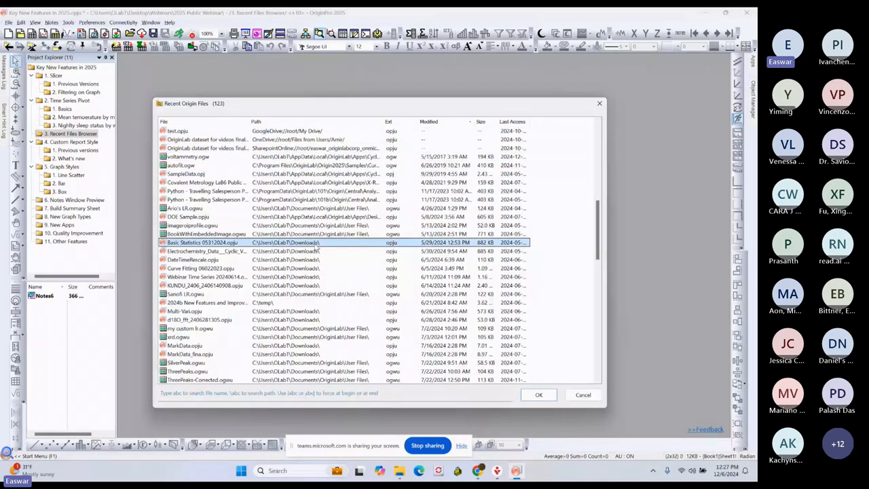
pyautogui.keyDown('shift'); pyautogui.click(311, 277); pyautogui.keyUp('shift')
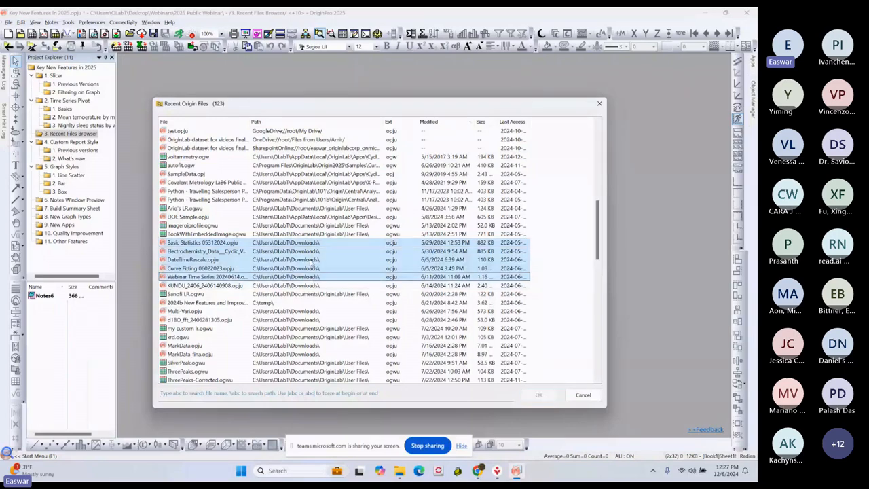
pyautogui.rightClick(315, 261)
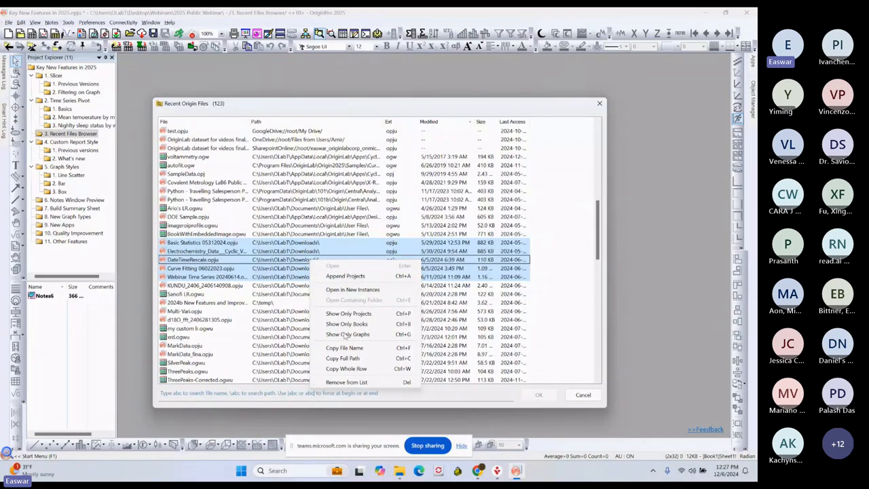
pyautogui.click(347, 334)
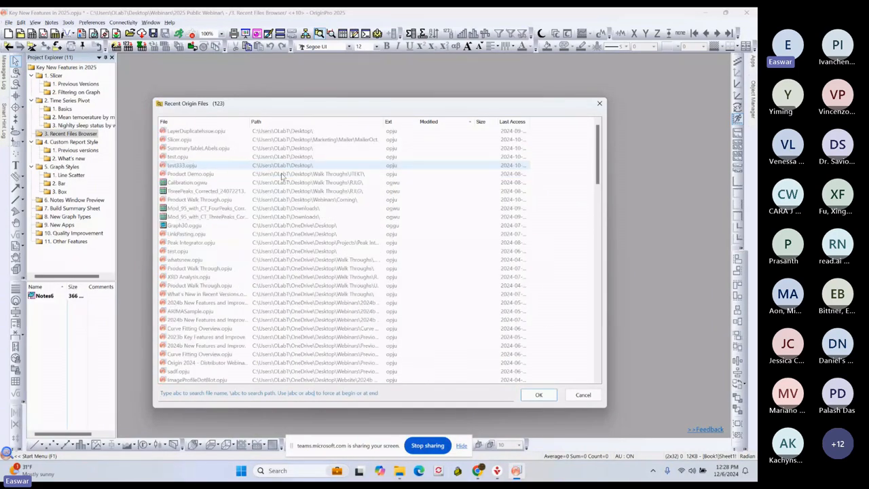
# Step: Browse the greyed-out entries and the remaining files in the recent Origin files list
pyautogui.click(282, 149)
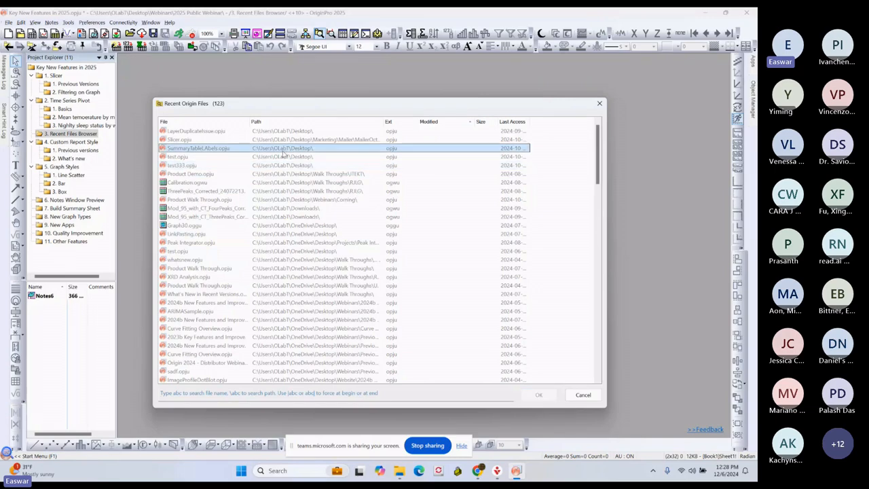
pyautogui.scroll(-7, 283, 154)
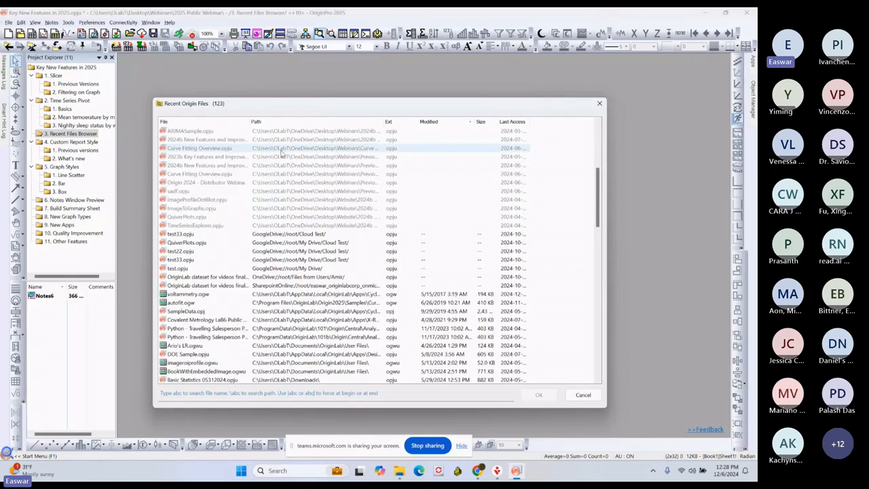
pyautogui.click(307, 199)
pyautogui.scroll(-7, 307, 199)
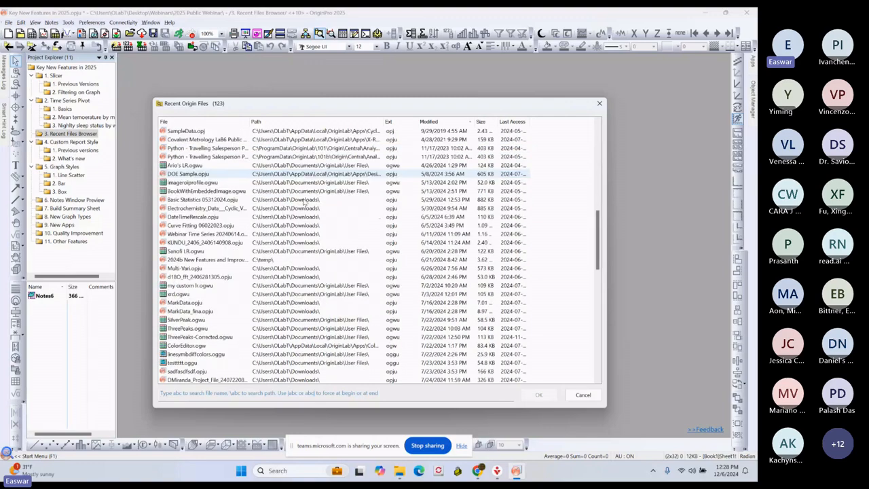
# Step: Search the recent file names for "tes", and clear the search
pyautogui.click(257, 392)
pyautogui.write('tes')
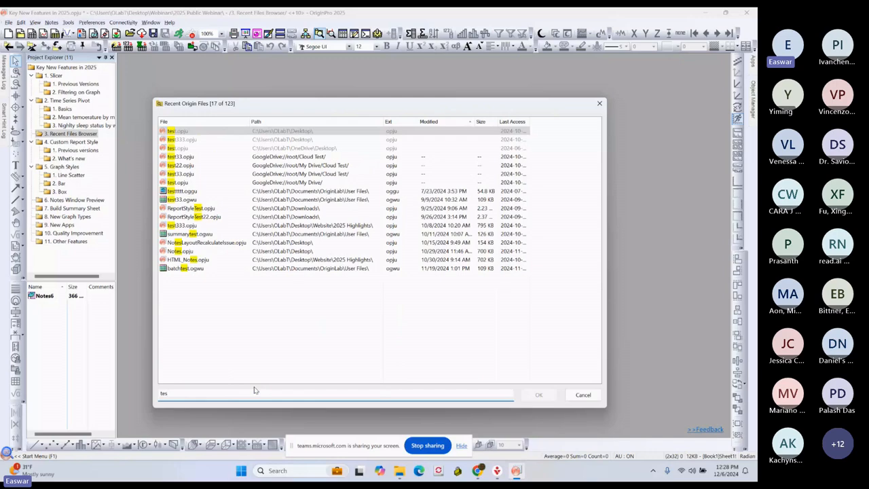
pyautogui.press('BackSpace')
pyautogui.press('BackSpace')
pyautogui.press('BackSpace')
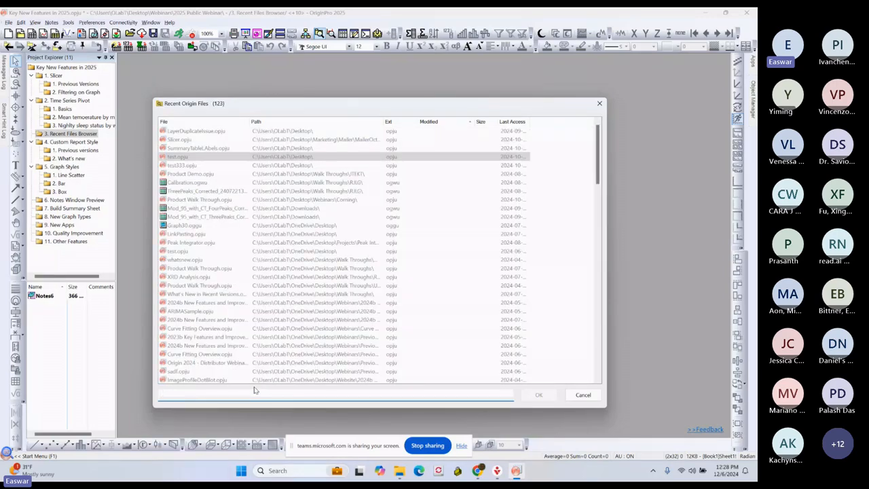
# Step: Search for recent files whose names begin with 33 using "|33", and clear the search
pyautogui.write('33')
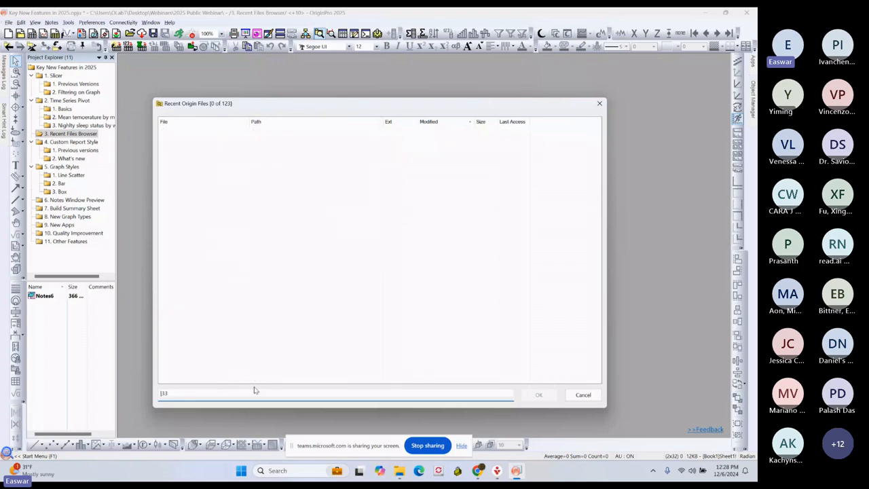
pyautogui.press('BackSpace')
pyautogui.press('BackSpace')
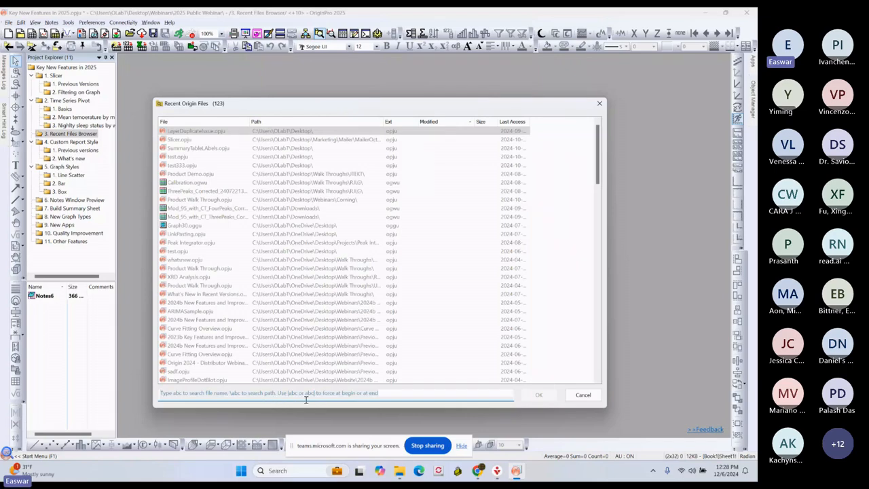
# Step: Search for recent files whose names end with 33 using "33|", clear the search, and close the browser
pyautogui.write('33')
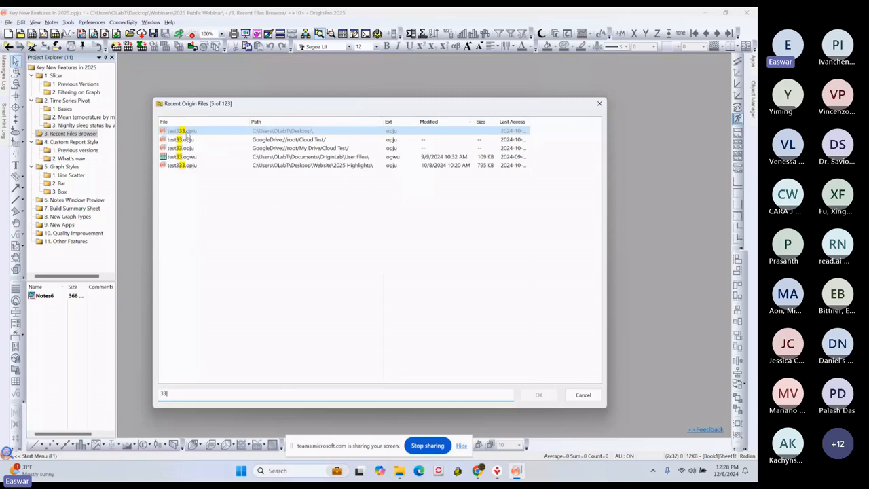
pyautogui.moveTo(187, 165)
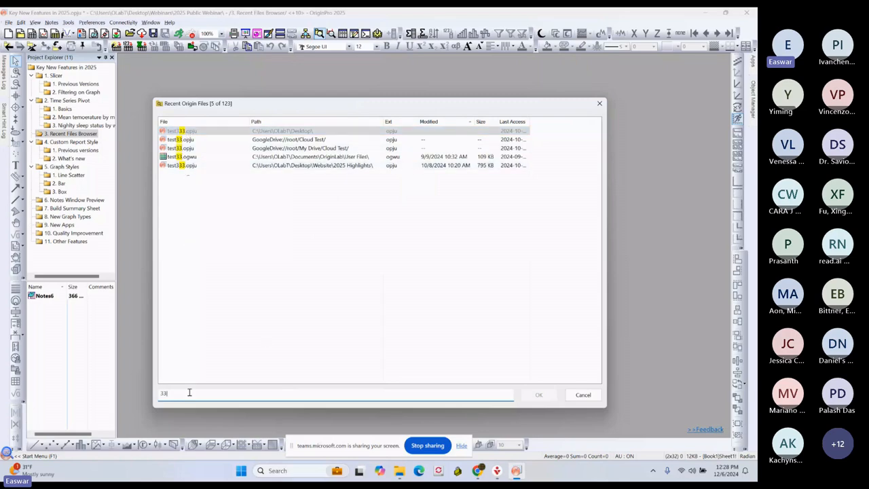
pyautogui.press('BackSpace')
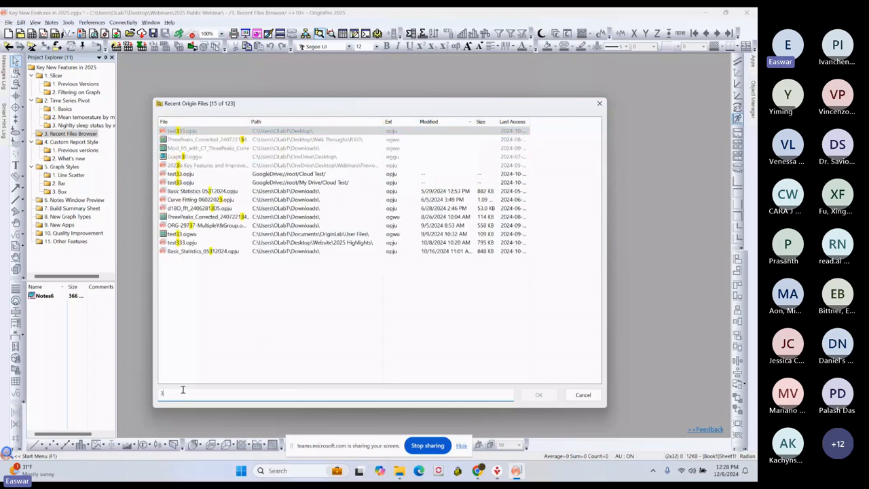
pyautogui.press('BackSpace')
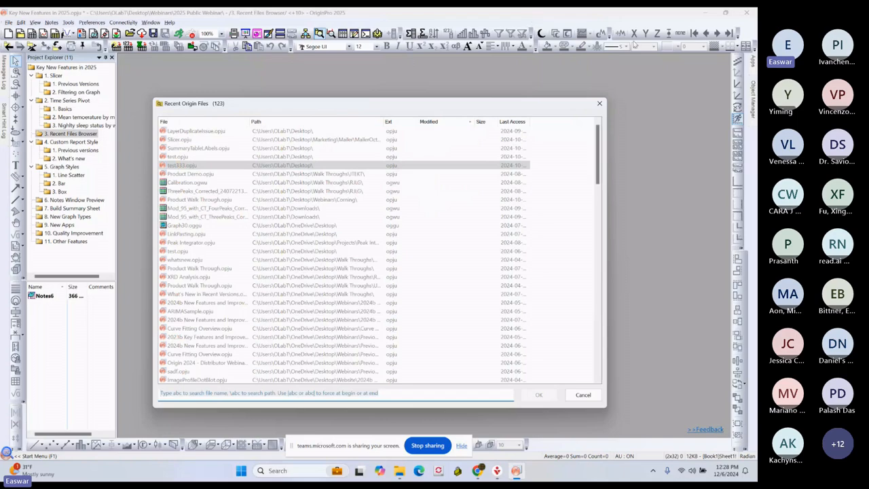
pyautogui.click(598, 104)
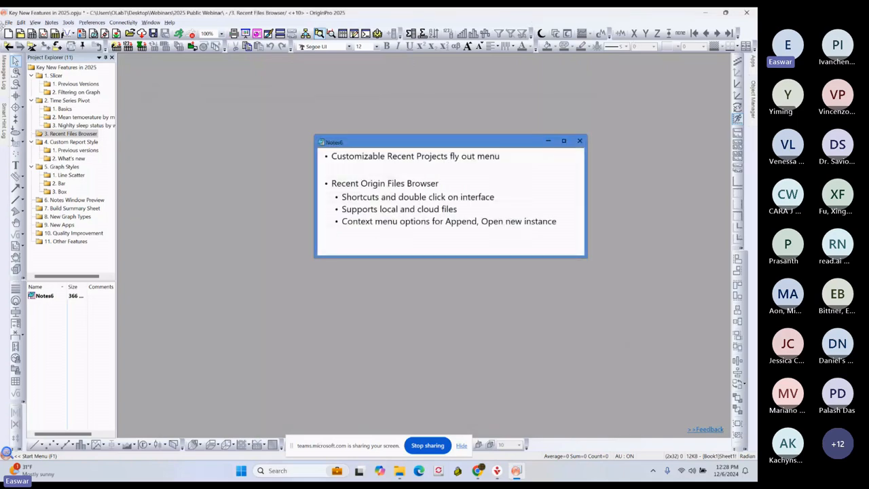
# Step: View the Recent Projects list, and bring up the Recent Origin Files browser from it before closing it again
pyautogui.click(8, 22)
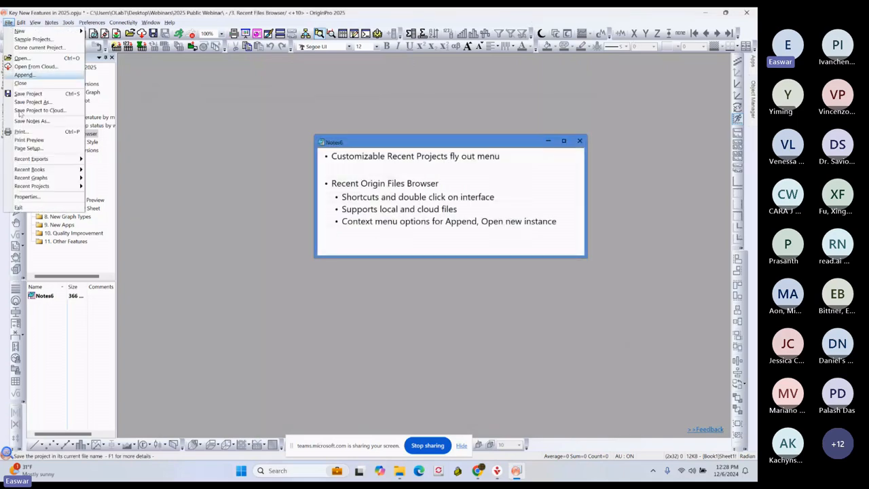
pyautogui.moveTo(47, 188)
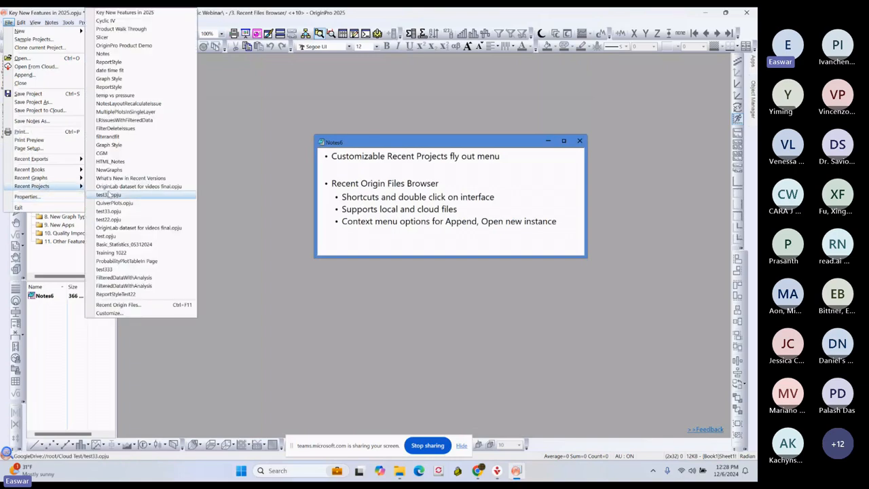
pyautogui.click(113, 306)
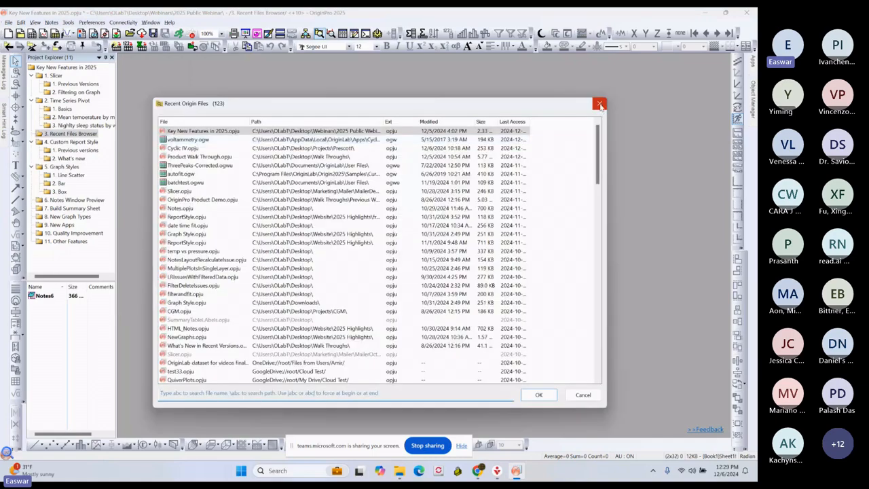
pyautogui.click(600, 105)
# Step: Customize the Recent Projects list to 15 items with accelerator keys shown and file paths hidden
pyautogui.click(9, 22)
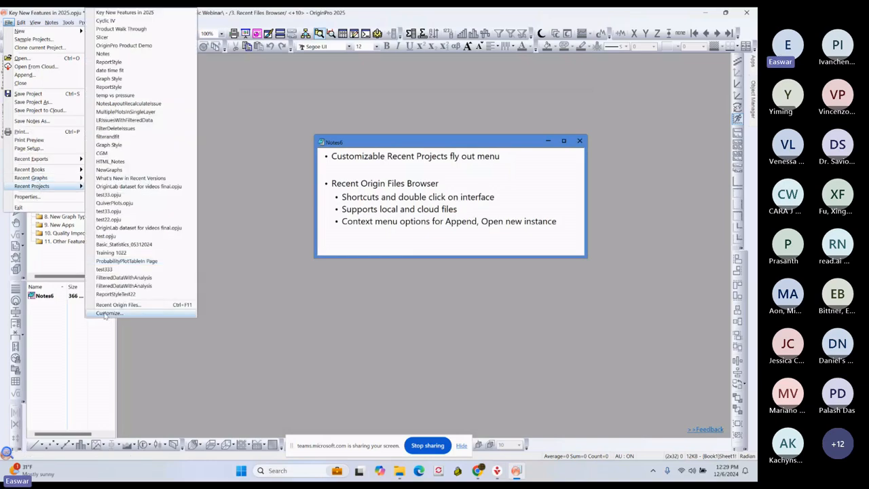
pyautogui.click(105, 314)
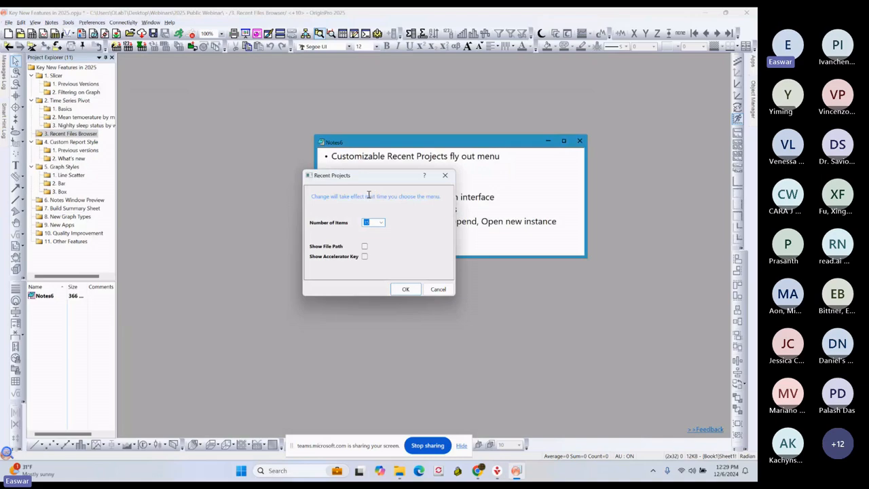
pyautogui.click(381, 222)
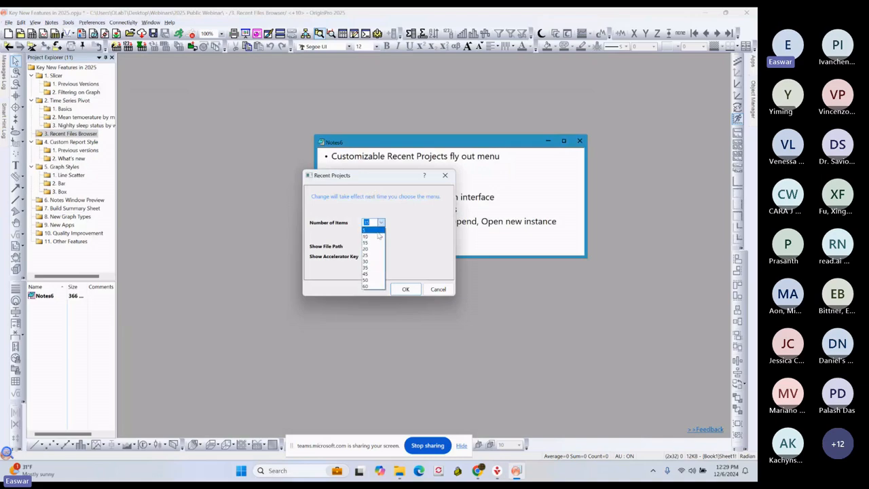
pyautogui.click(374, 243)
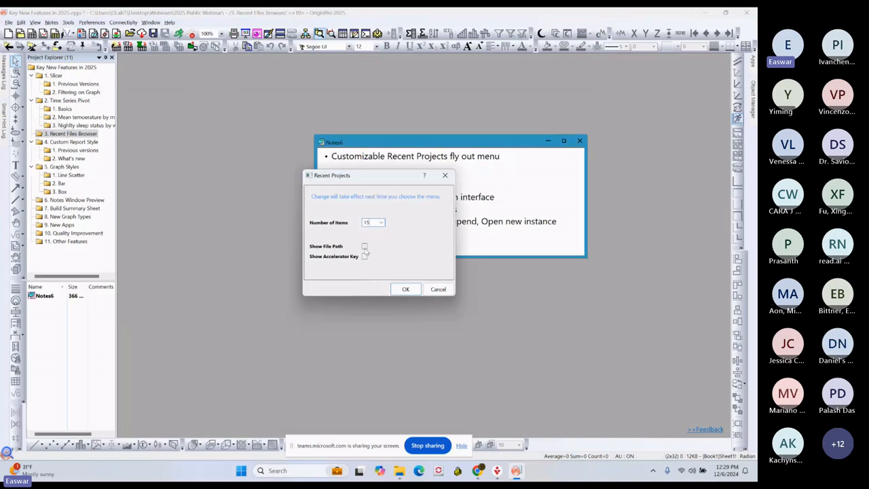
pyautogui.click(364, 247)
pyautogui.click(364, 246)
pyautogui.click(365, 256)
pyautogui.click(406, 290)
# Step: Check the customized Recent Projects list, and dismiss it
pyautogui.click(9, 23)
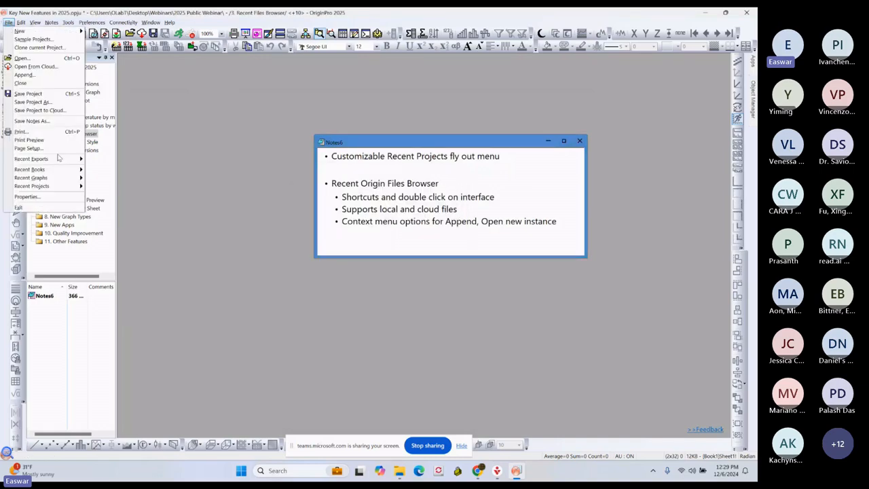
pyautogui.moveTo(55, 186)
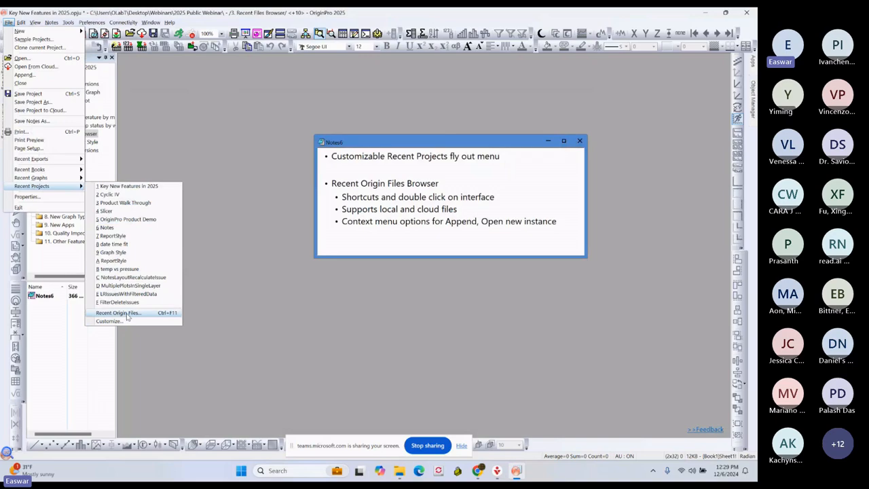
pyautogui.click(286, 124)
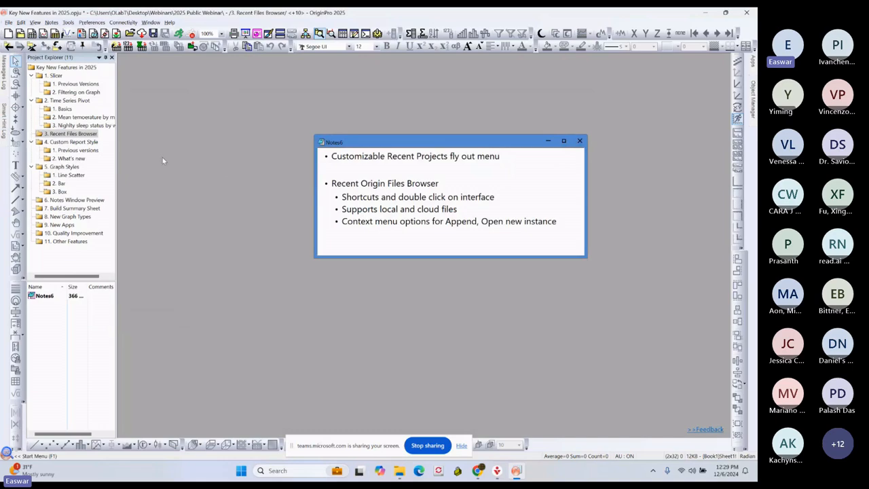
# Step: Open the 1. Previous versions folder under 4. Custom Report Style and view Book2B's Sheet1 data and FitLinear1 report
pyautogui.click(74, 142)
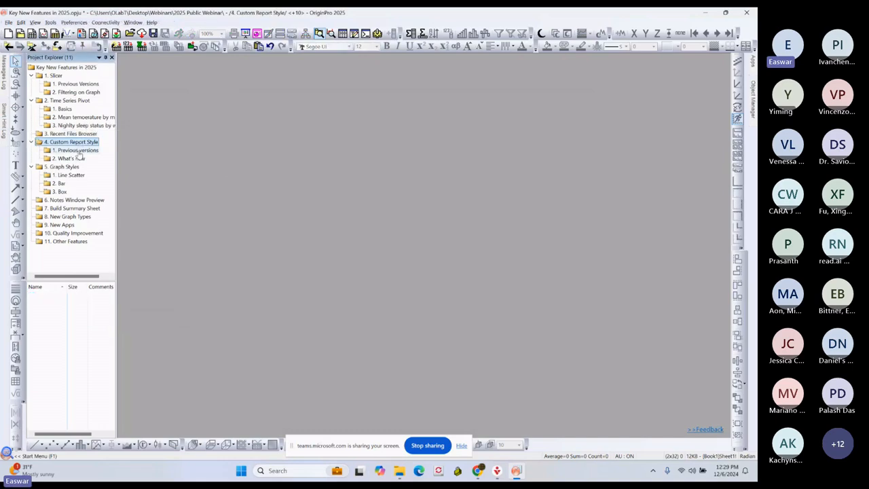
pyautogui.click(78, 150)
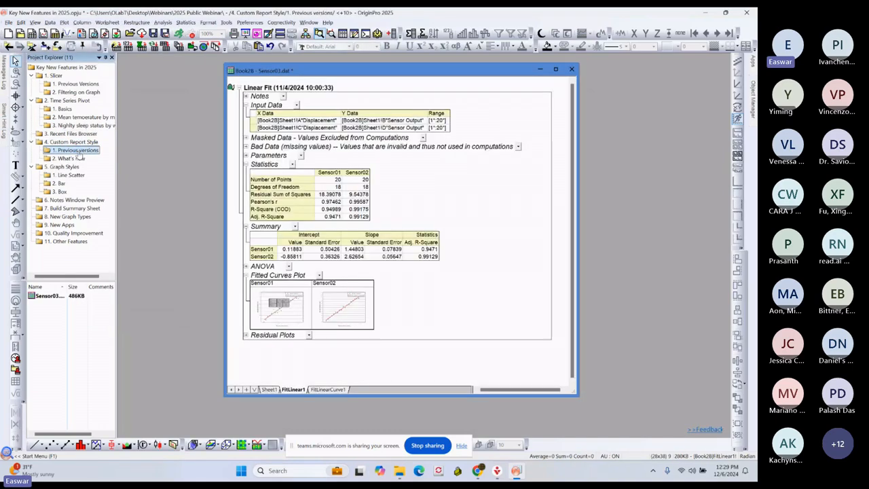
pyautogui.click(271, 390)
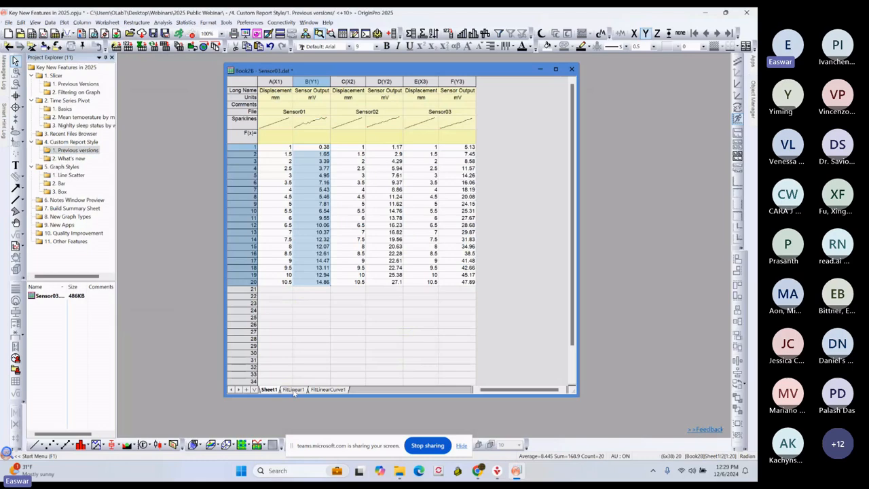
pyautogui.click(293, 390)
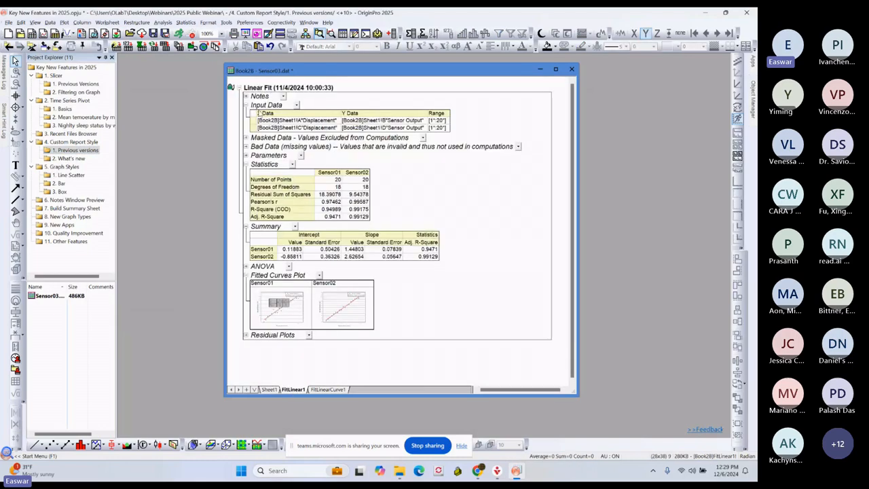
# Step: Open the 2. What's new folder under 4. Custom Report Style and place the Multiple Gaussians report beside the nitrogen report
pyautogui.click(247, 106)
pyautogui.click(247, 105)
pyautogui.click(76, 161)
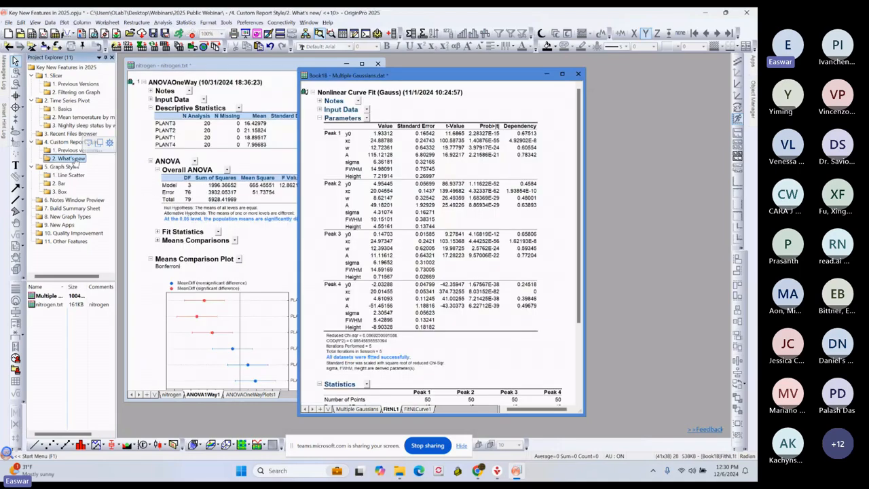
pyautogui.moveTo(360, 75); pyautogui.dragTo(487, 73)
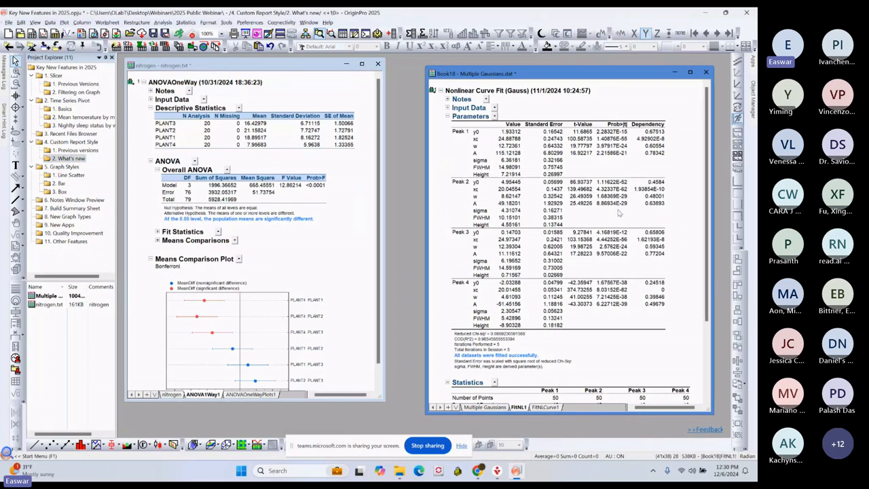
# Step: Look through the Gauss fit report and the options available for its Notes branch, without choosing any
pyautogui.scroll(-3, 615, 210)
pyautogui.scroll(3, 570, 177)
pyautogui.click(487, 100)
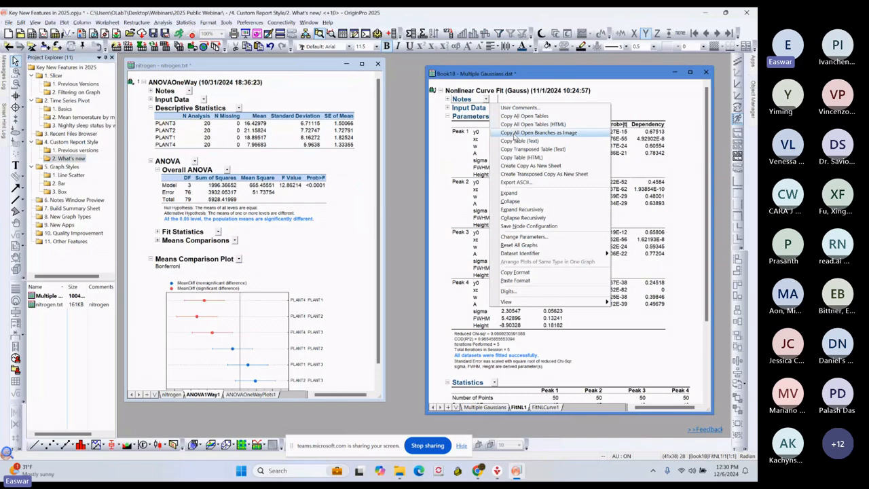
pyautogui.click(397, 79)
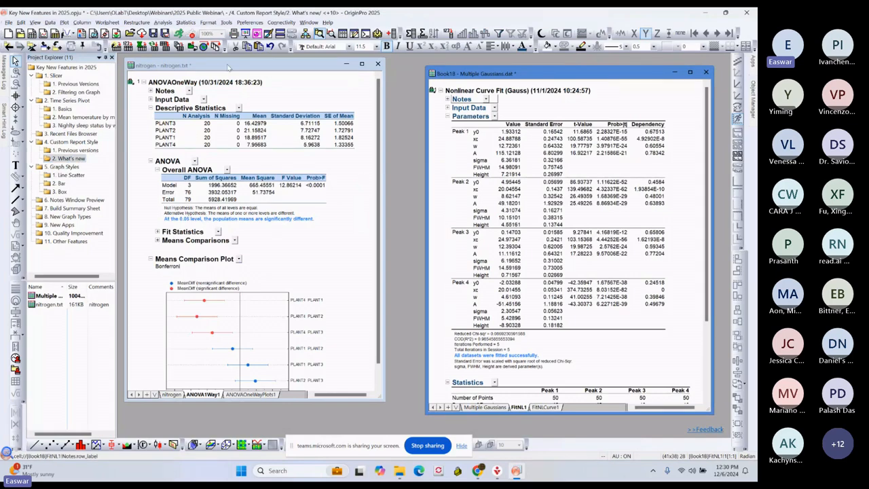
# Step: In the Report Style settings, try the Full Frame with Header Separator theme, and choose Dark Blue Column Header (System) instead
pyautogui.click(228, 66)
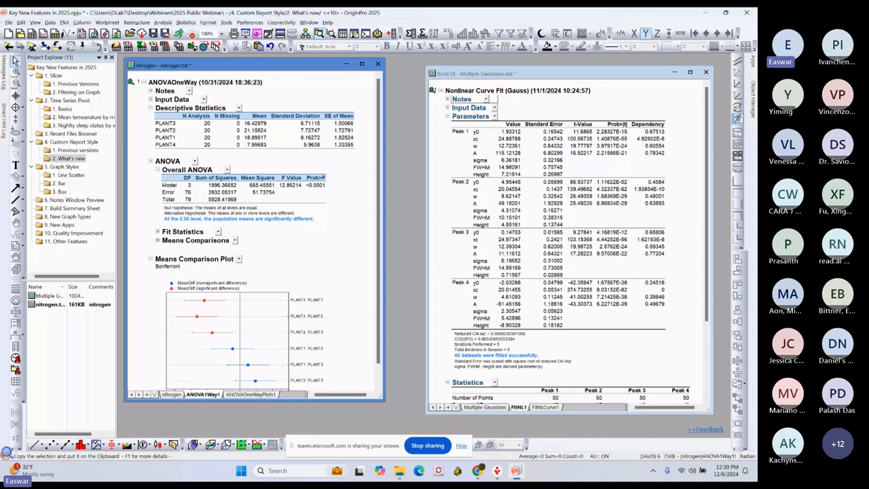
pyautogui.click(249, 22)
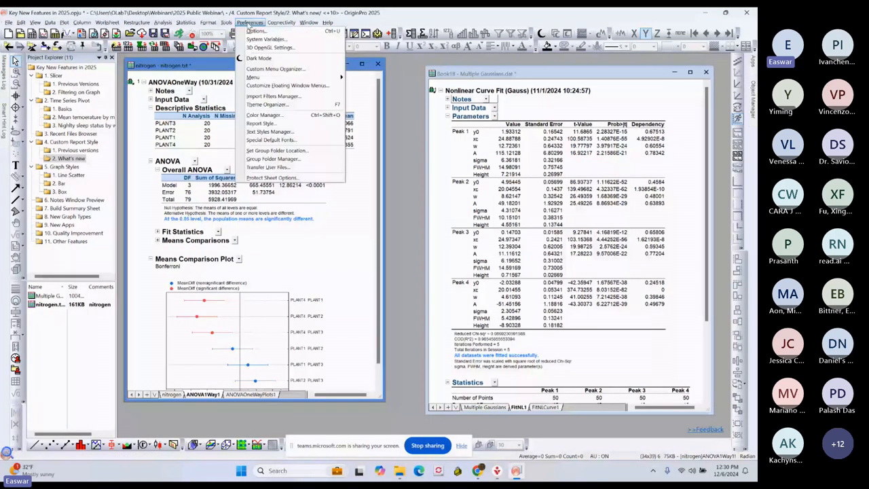
pyautogui.click(273, 124)
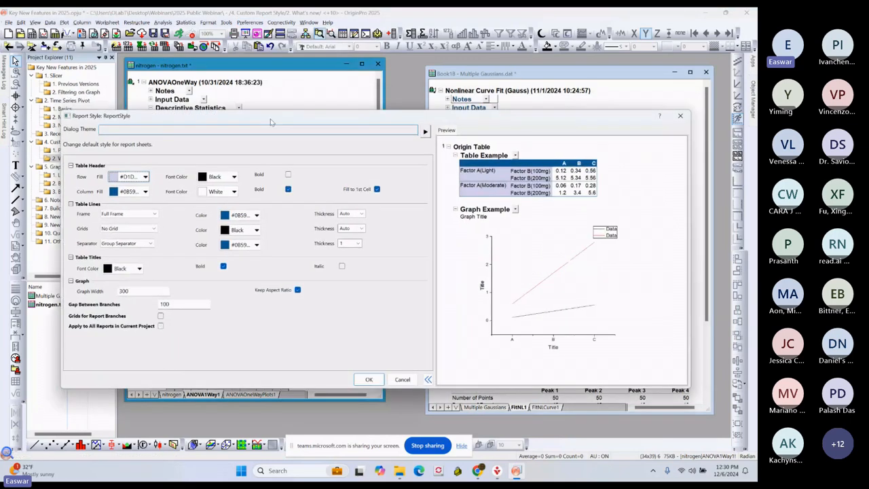
pyautogui.moveTo(270, 122); pyautogui.dragTo(268, 169)
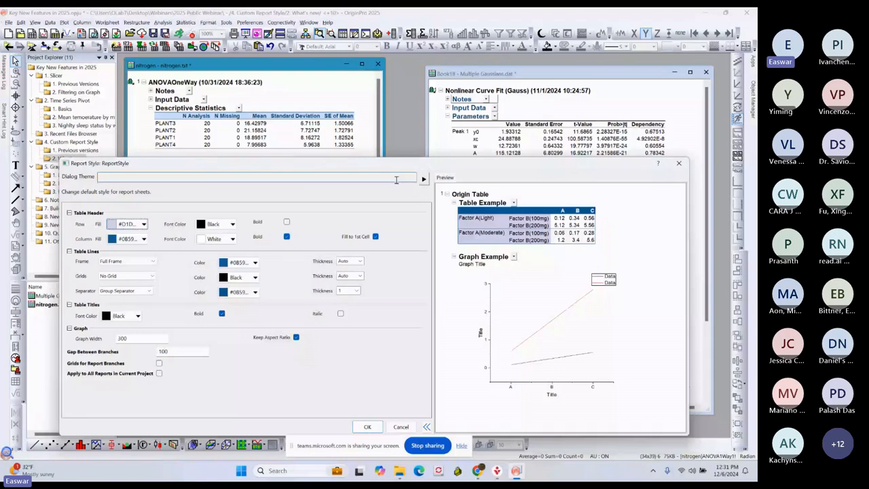
pyautogui.click(422, 179)
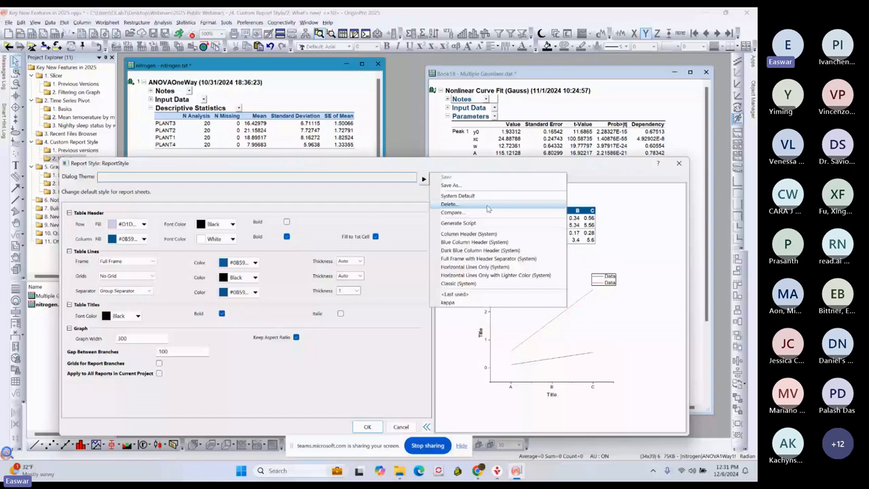
pyautogui.click(476, 258)
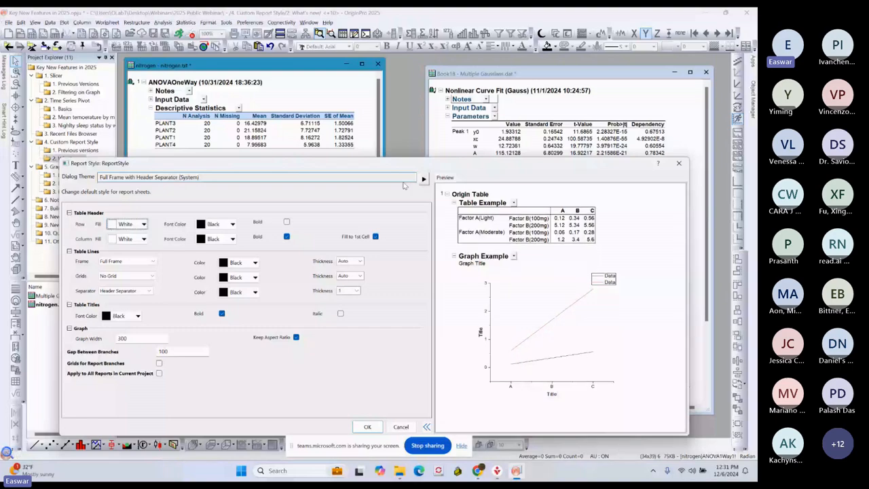
pyautogui.click(424, 179)
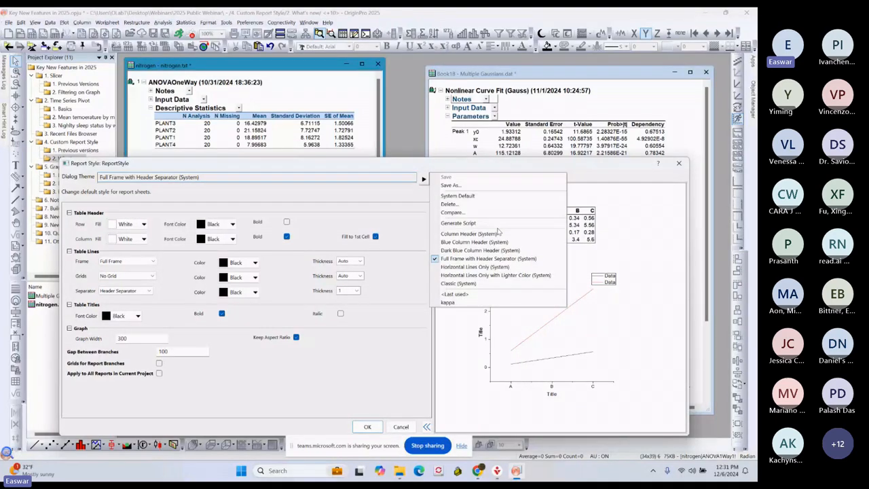
pyautogui.click(491, 250)
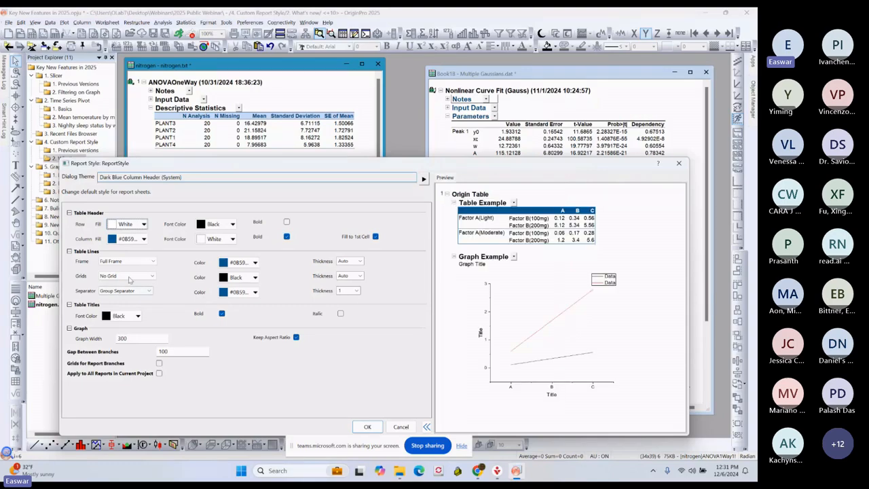
# Step: Set the table header row's font color to Olive and the table grid line color to Orange
pyautogui.click(232, 224)
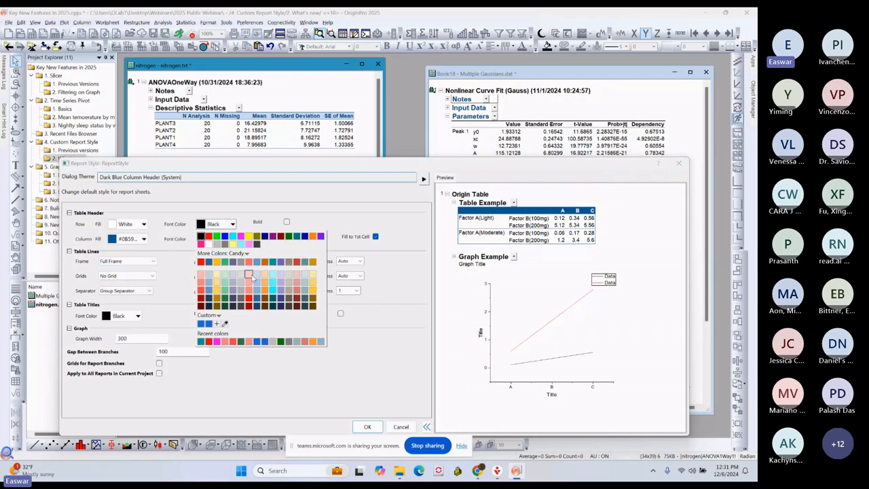
pyautogui.click(288, 236)
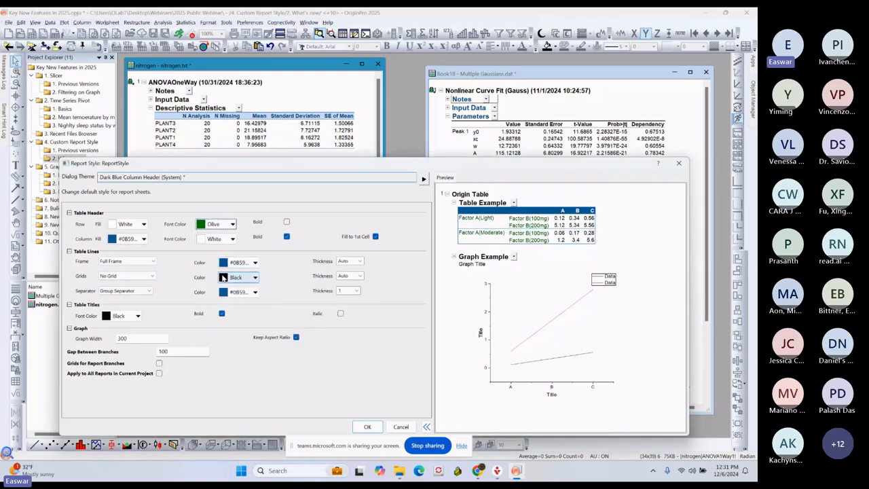
pyautogui.click(247, 277)
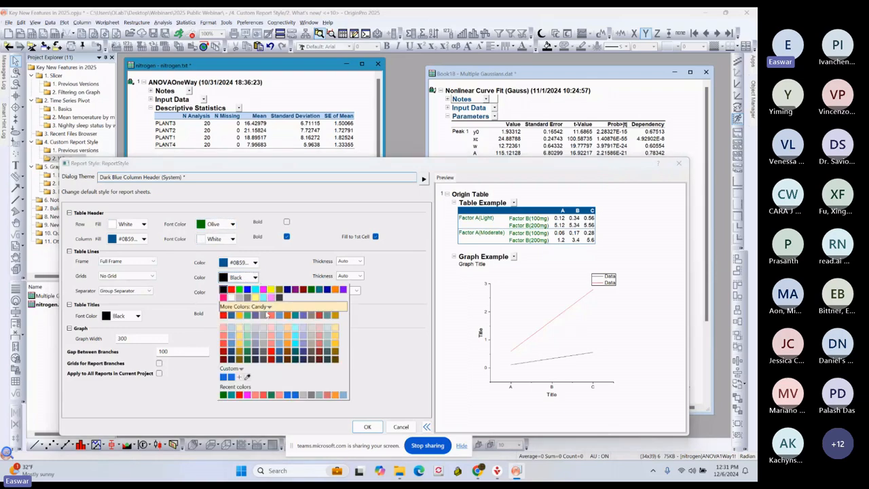
pyautogui.click(334, 290)
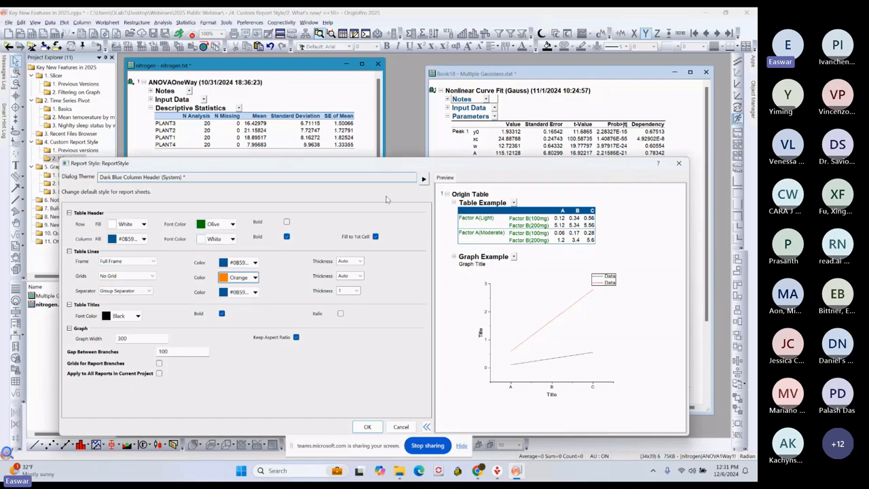
# Step: Enable applying the customized report style to all reports in the current project, and confirm the settings
pyautogui.click(423, 178)
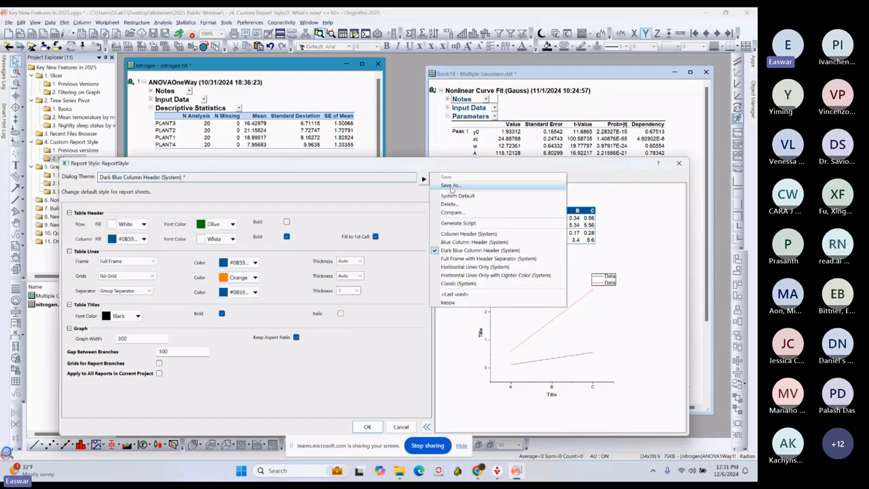
pyautogui.click(295, 362)
pyautogui.moveTo(287, 163); pyautogui.dragTo(326, 78)
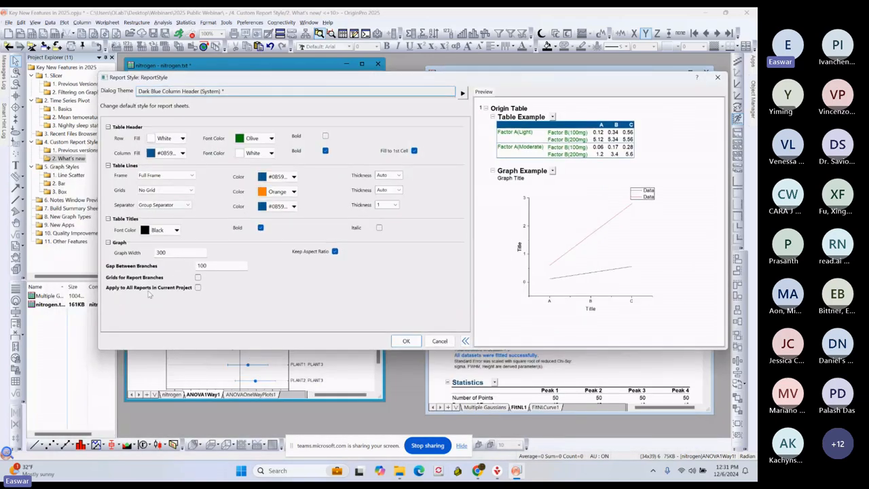
pyautogui.click(199, 288)
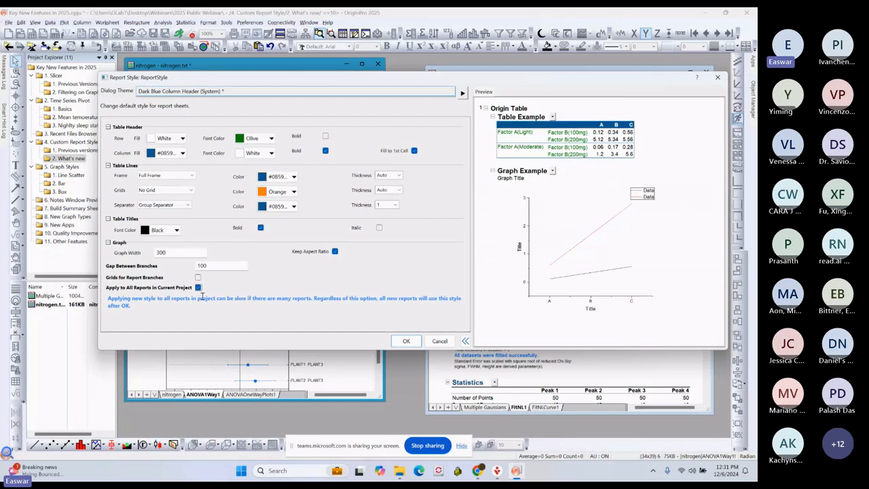
pyautogui.click(406, 340)
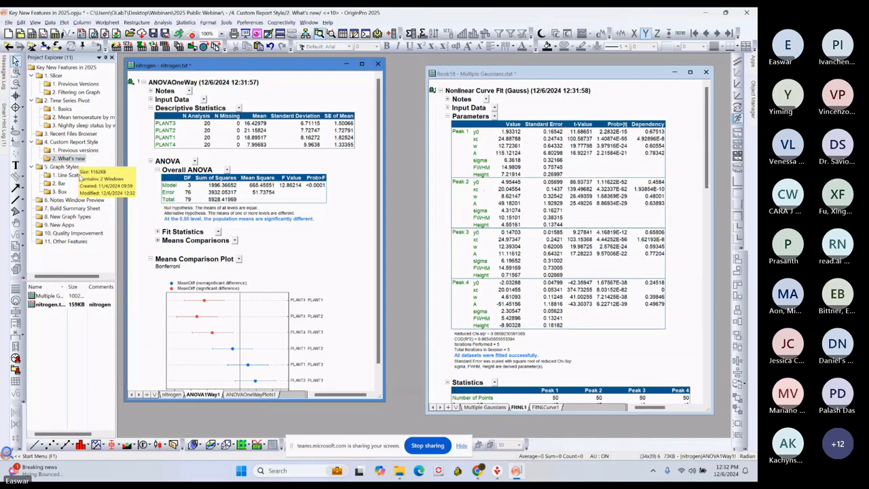
# Step: Open the 1. Line Scatter folder under 5. Graph Styles and view the line properties of Graph1C's first Theory curve
pyautogui.click(68, 166)
pyautogui.click(71, 174)
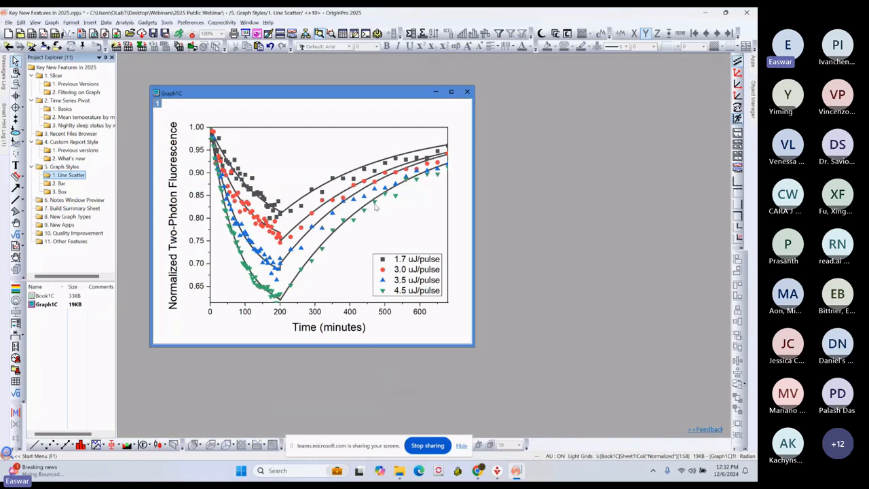
pyautogui.click(374, 205)
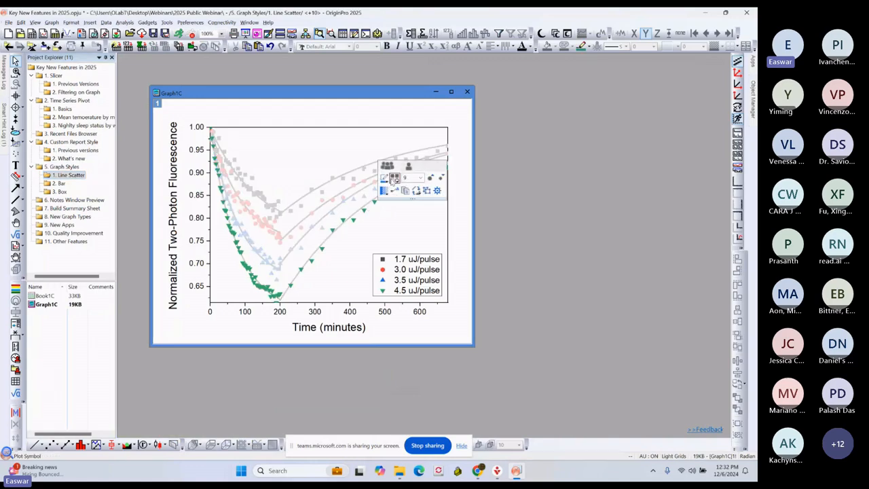
pyautogui.doubleClick(381, 236)
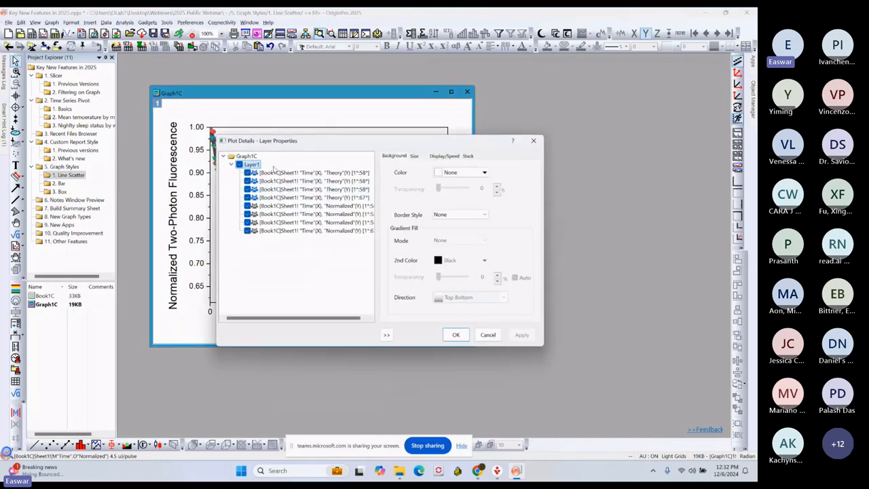
pyautogui.click(272, 173)
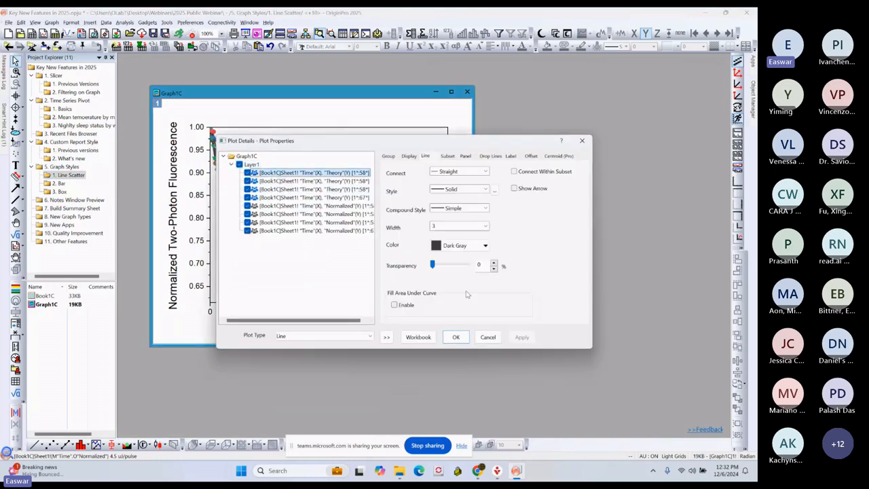
pyautogui.click(488, 337)
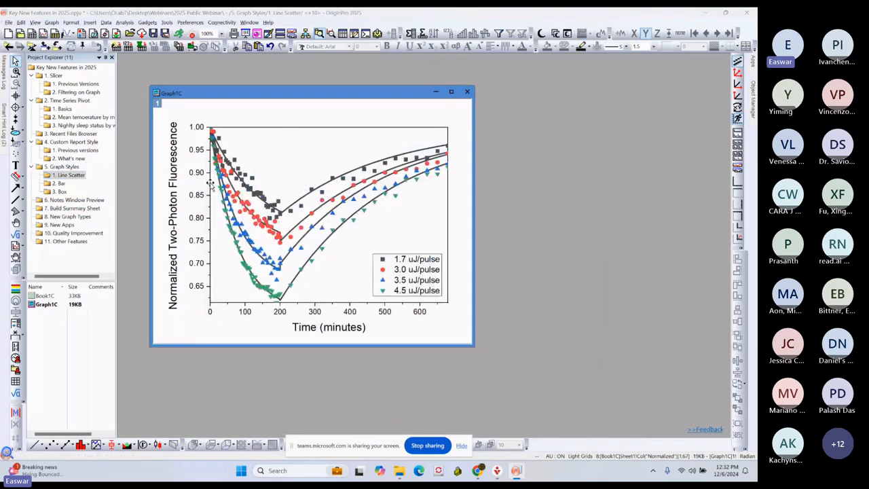
# Step: View the Y axis scale settings of Graph1C without changing them, and enlarge the graph window slightly
pyautogui.doubleClick(211, 184)
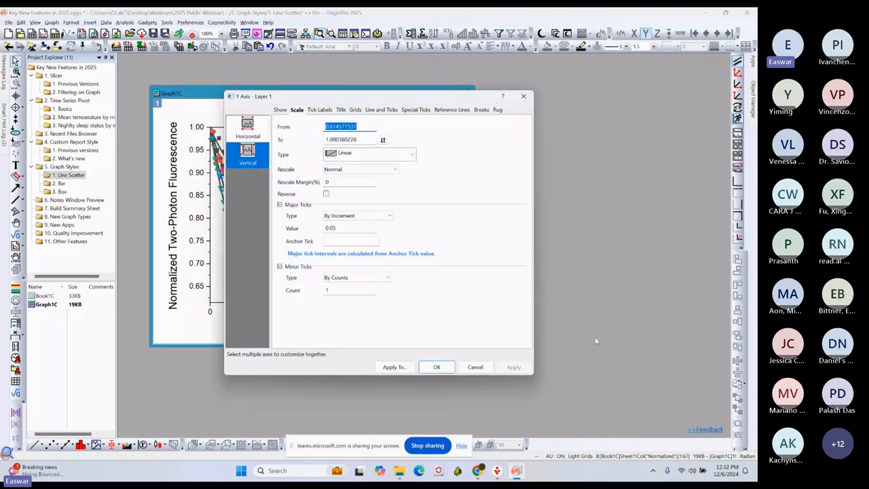
pyautogui.click(476, 367)
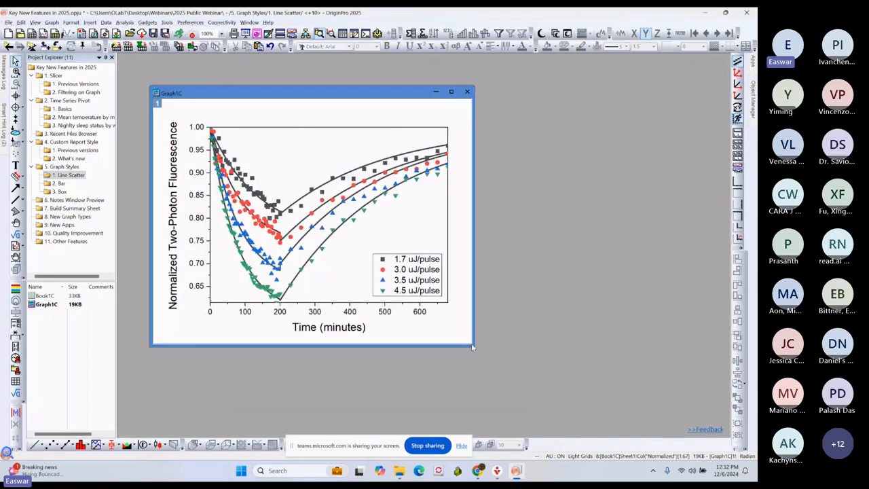
pyautogui.moveTo(468, 345); pyautogui.dragTo(480, 356)
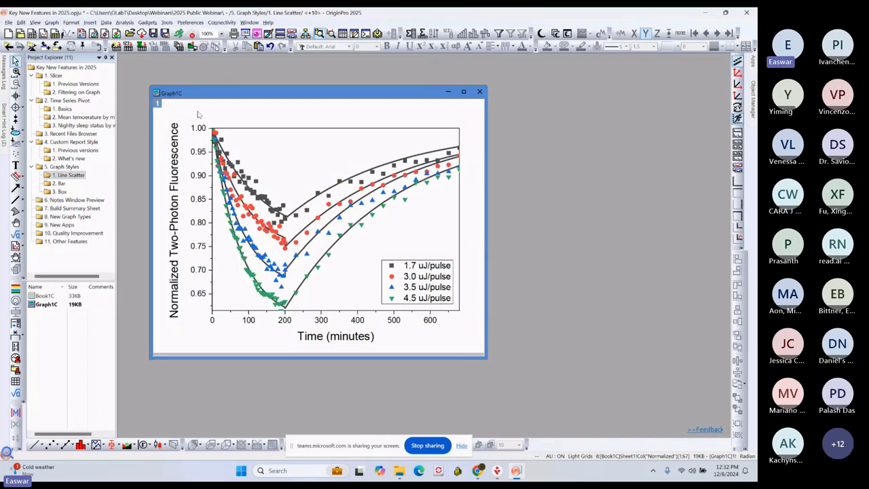
# Step: Browse the graph themes in the Theme Organizer without applying any, and reposition the Graph1C window
pyautogui.click(190, 22)
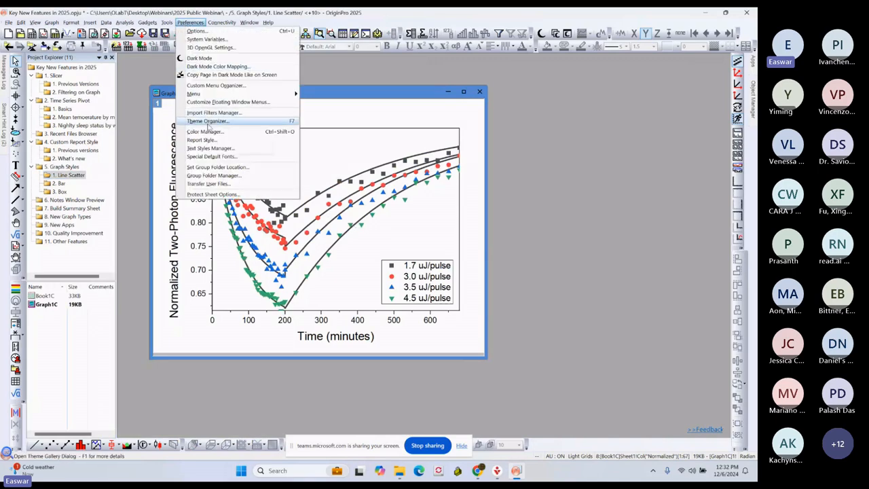
pyautogui.click(207, 120)
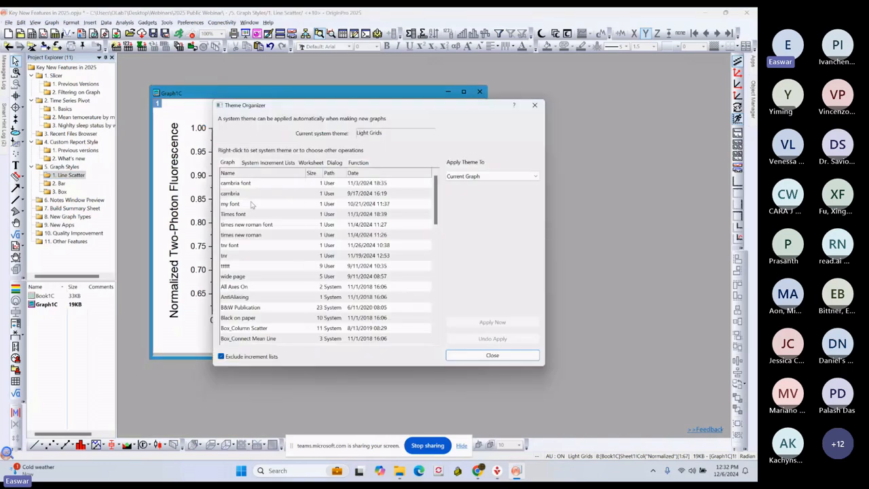
pyautogui.scroll(-4, 252, 204)
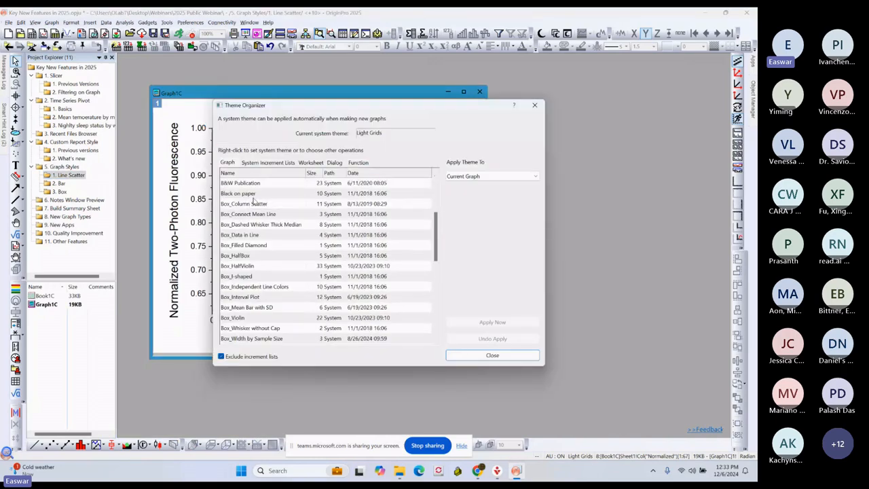
pyautogui.scroll(-1, 253, 202)
pyautogui.click(253, 195)
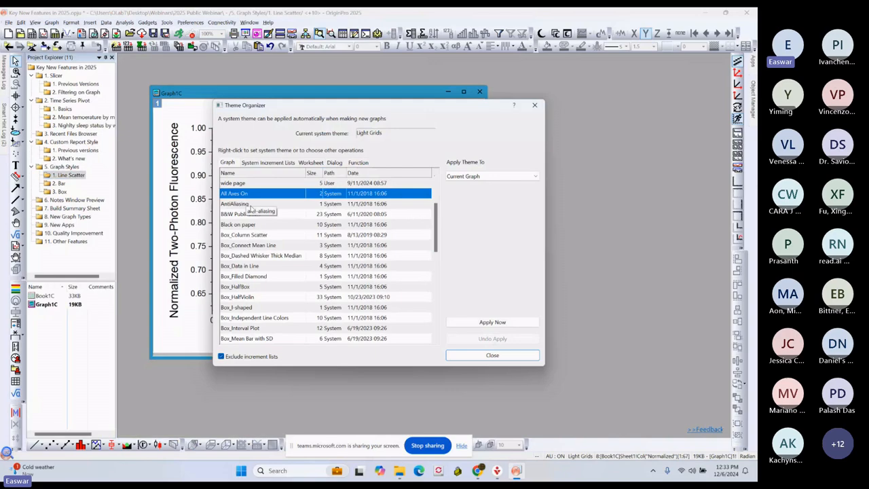
pyautogui.scroll(-1, 251, 203)
pyautogui.scroll(-2, 252, 208)
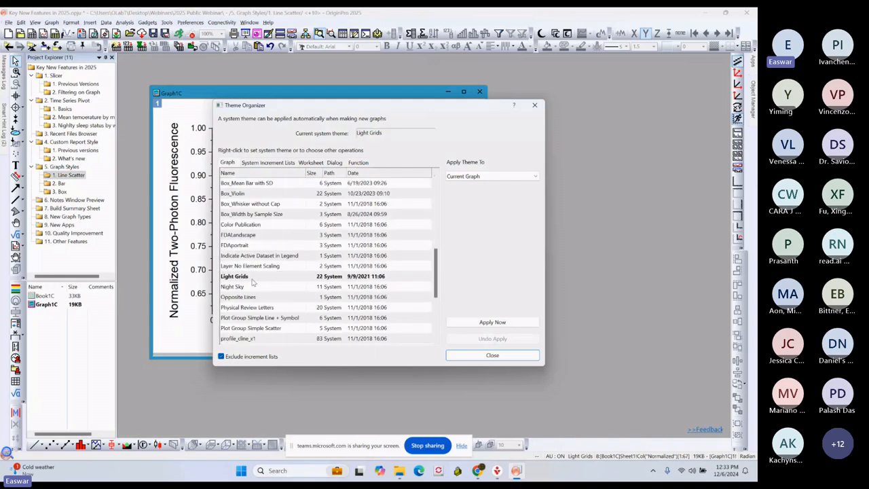
pyautogui.click(536, 107)
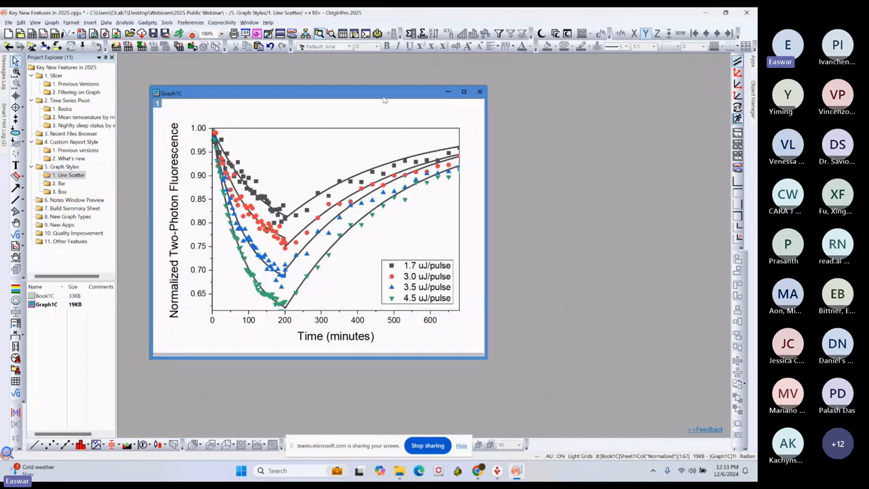
pyautogui.moveTo(381, 100); pyautogui.dragTo(367, 104)
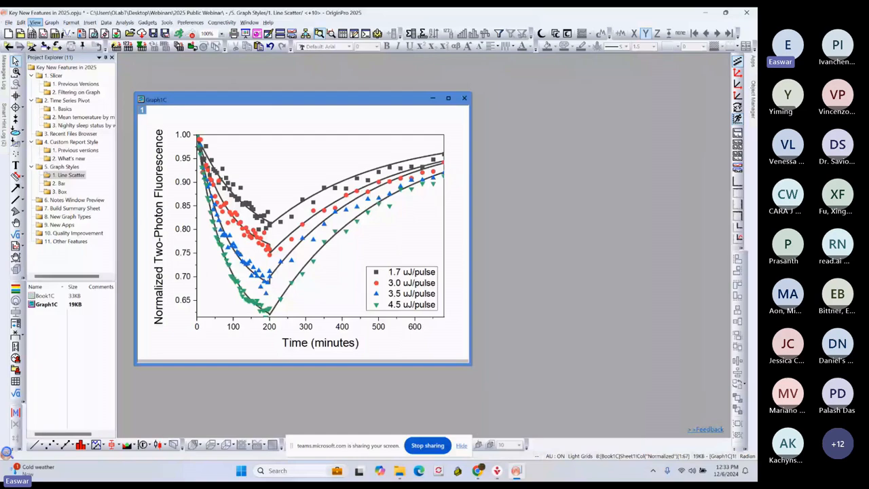
# Step: Open the graph styles for Graph1C, preview Style 1 and Style 4, and select Style 6
pyautogui.click(52, 23)
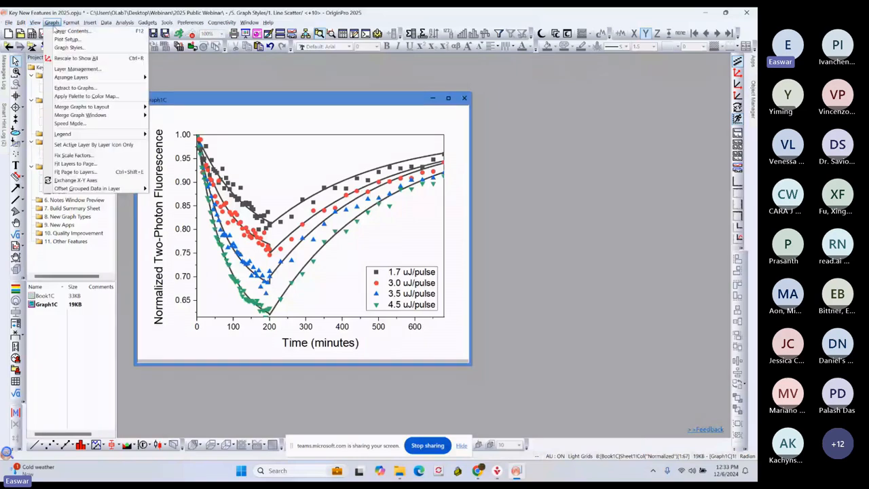
pyautogui.click(82, 63)
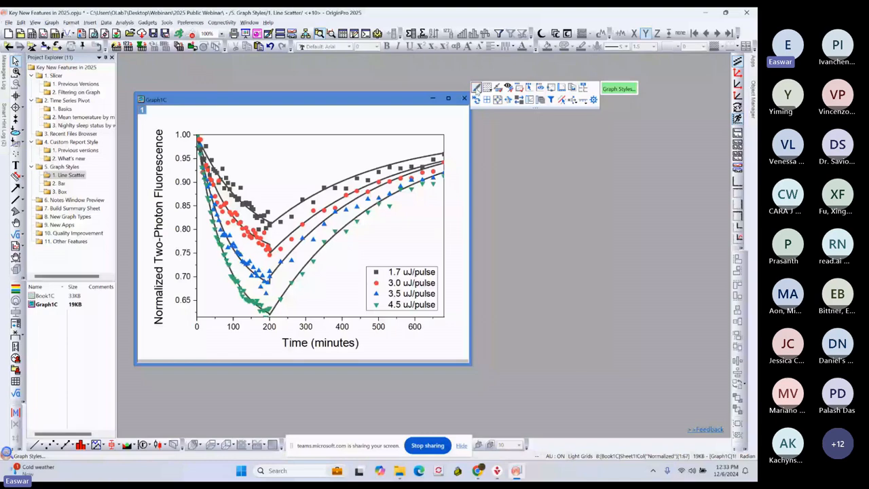
pyautogui.click(476, 88)
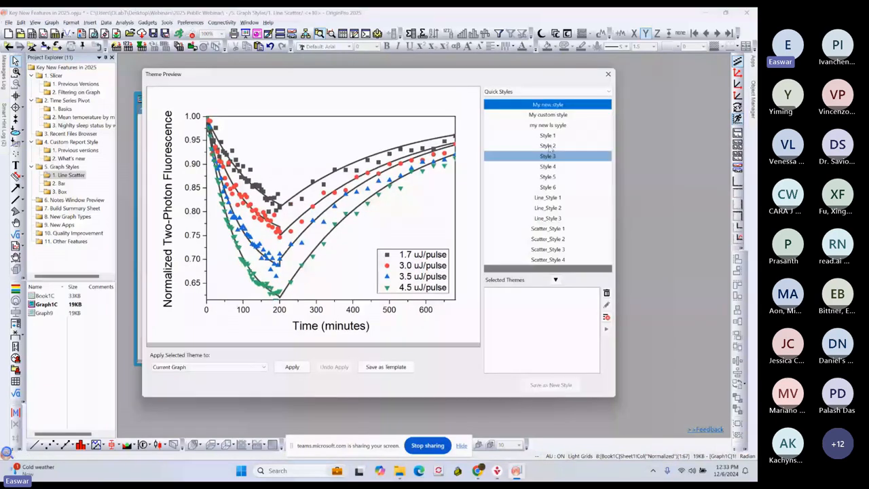
pyautogui.click(552, 135)
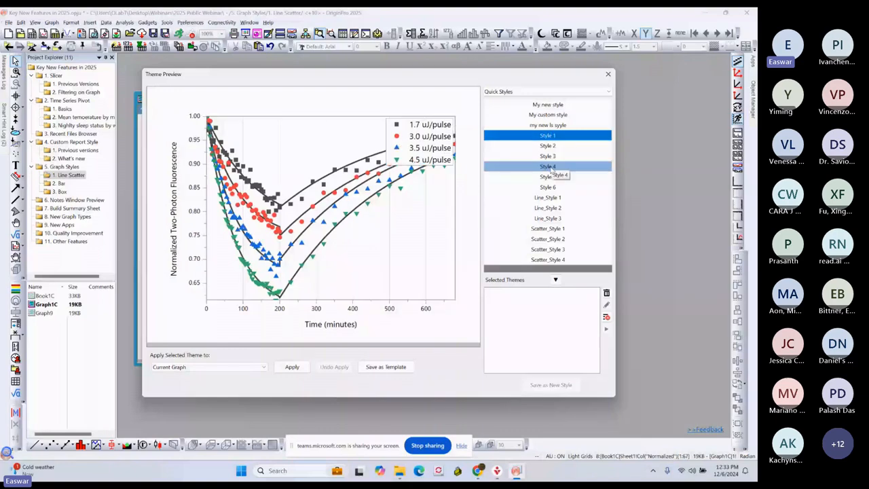
pyautogui.click(551, 168)
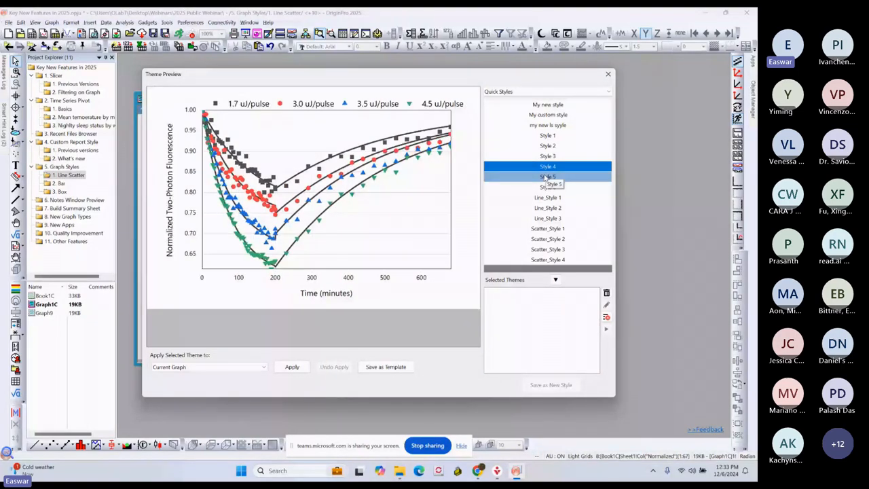
pyautogui.moveTo(350, 76); pyautogui.dragTo(433, 93)
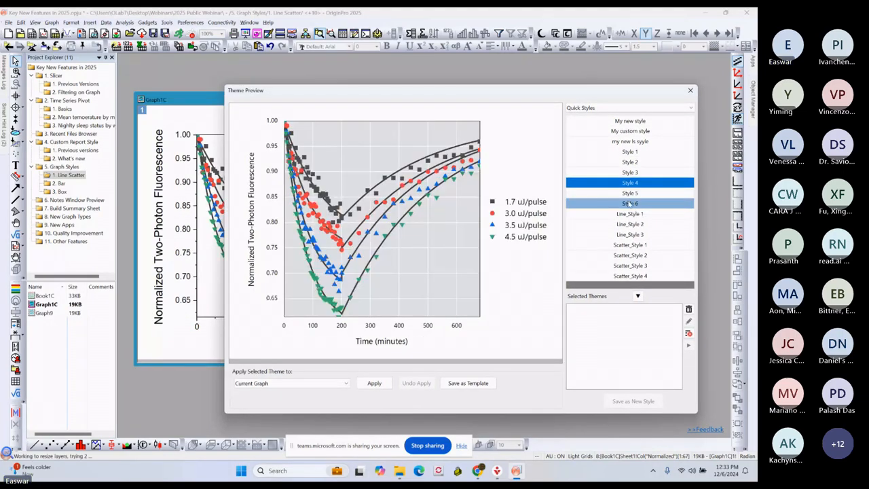
pyautogui.click(628, 204)
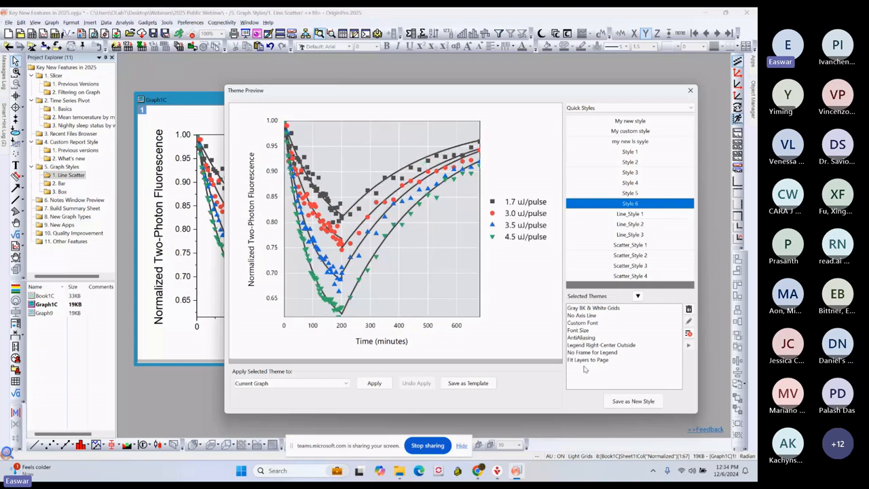
# Step: Replace the No Axis Line theme within Style 6 with All Axes On
pyautogui.click(590, 316)
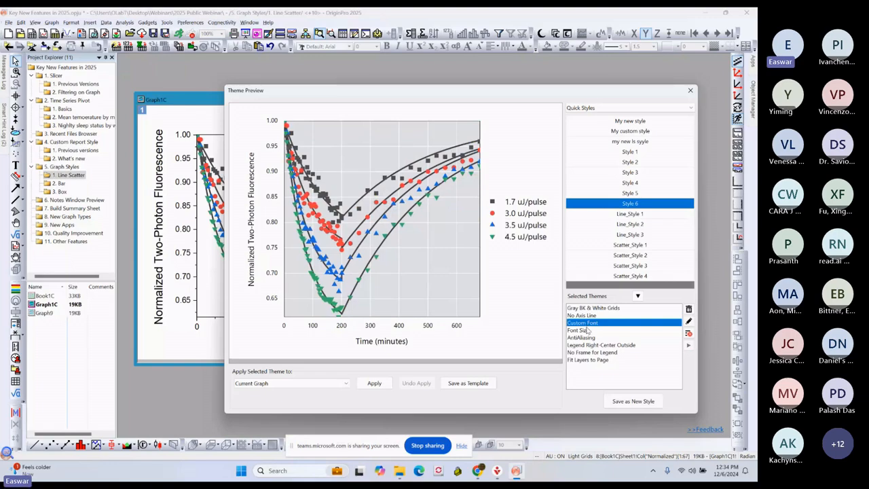
pyautogui.click(602, 317)
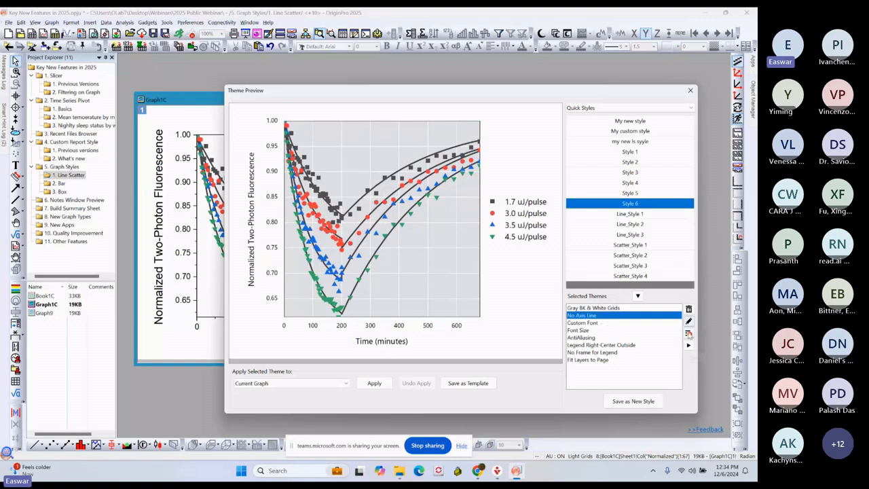
pyautogui.click(689, 345)
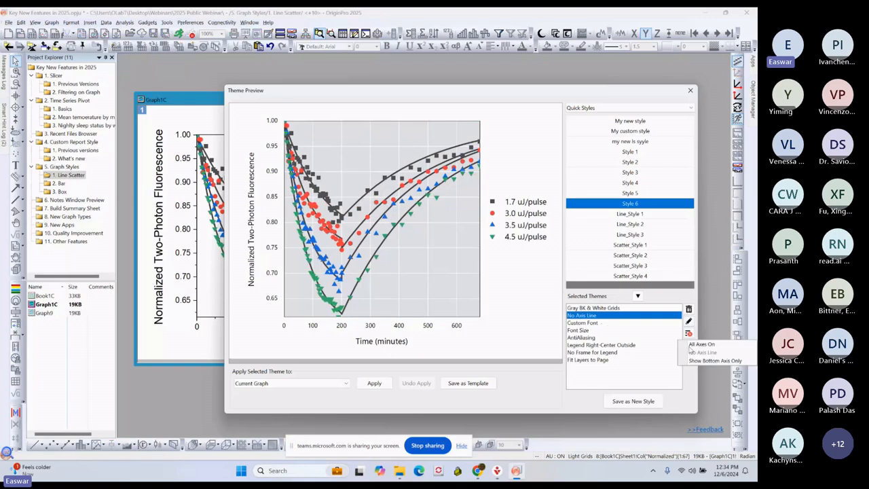
pyautogui.click(696, 345)
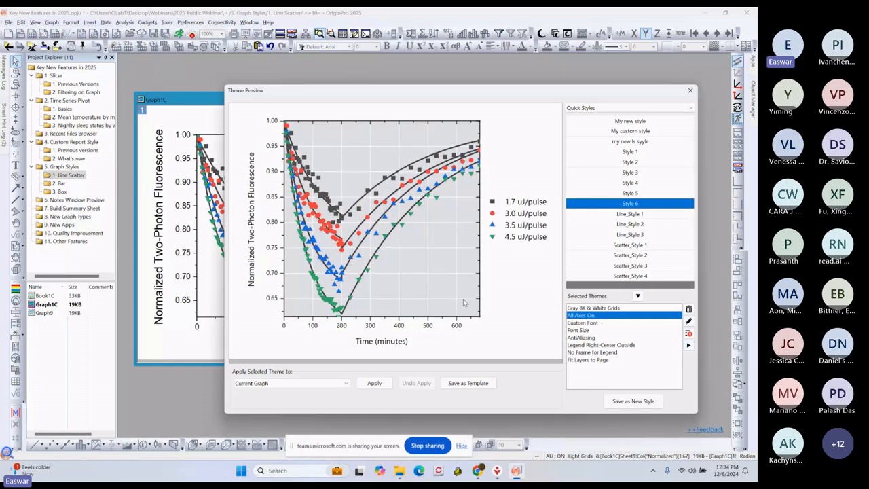
# Step: Set the font face in the Custom Font theme to Cambria and save it as a new theme named "my cambira font theme"
pyautogui.click(581, 323)
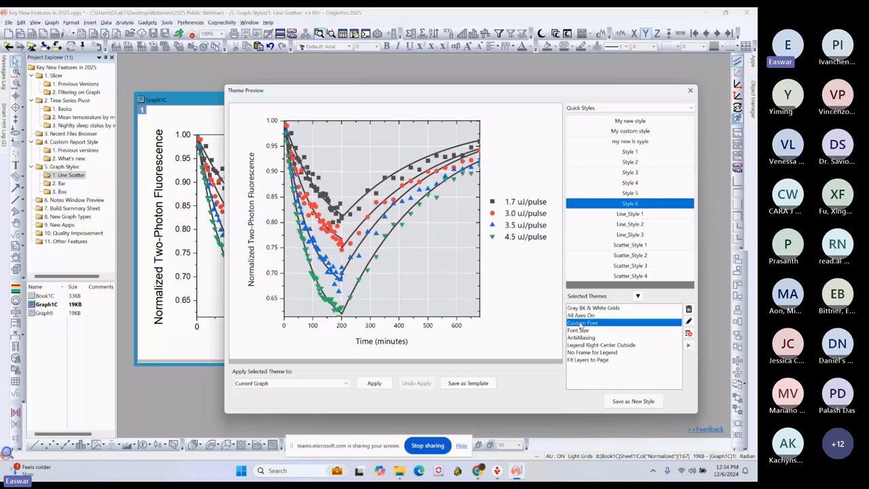
pyautogui.click(688, 322)
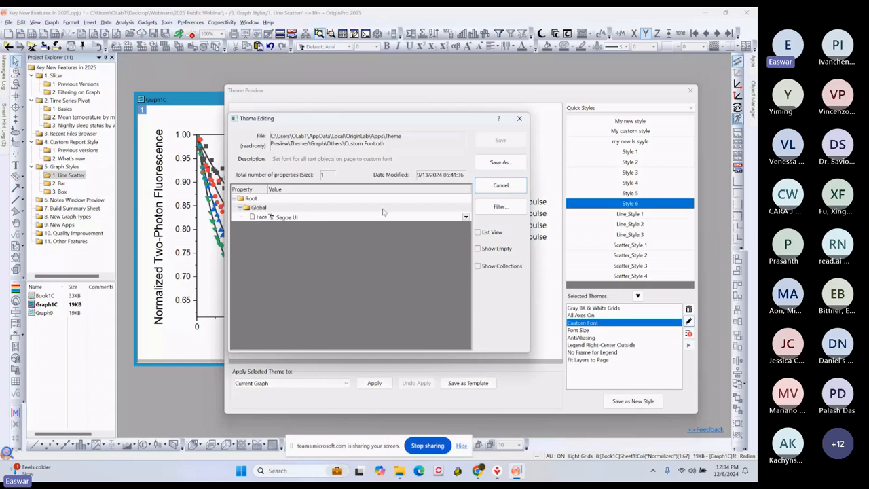
pyautogui.click(284, 217)
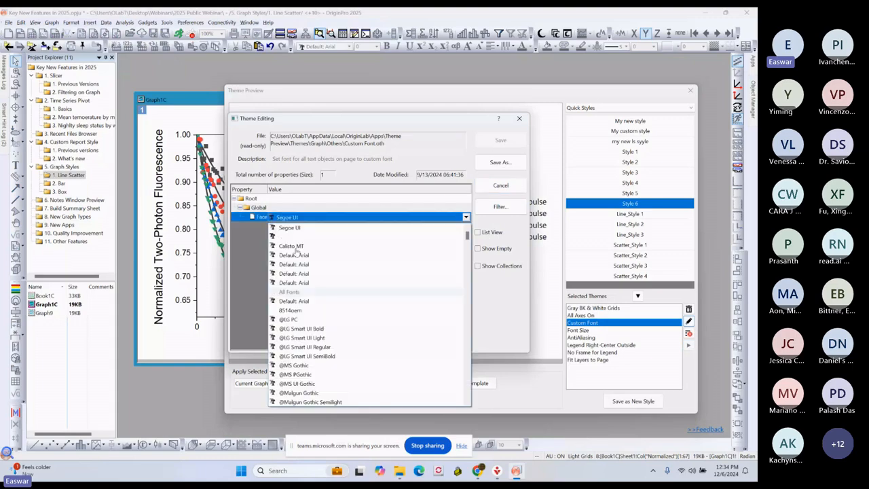
pyautogui.click(294, 245)
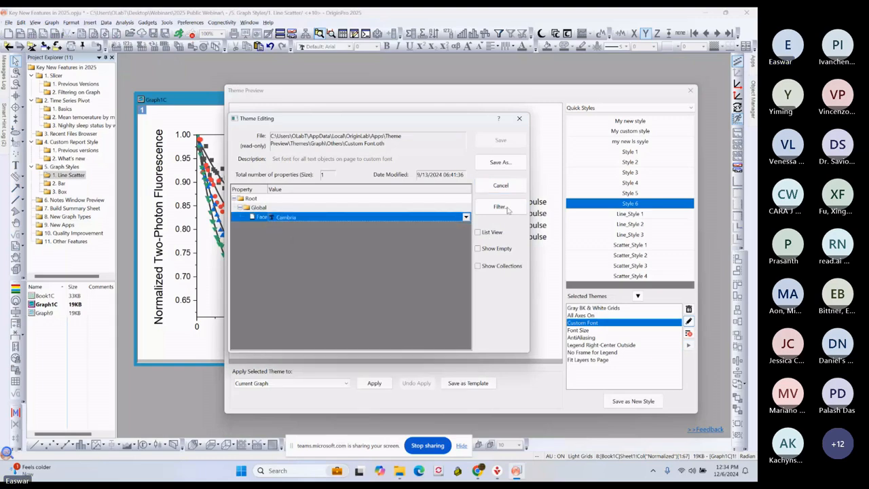
pyautogui.click(500, 163)
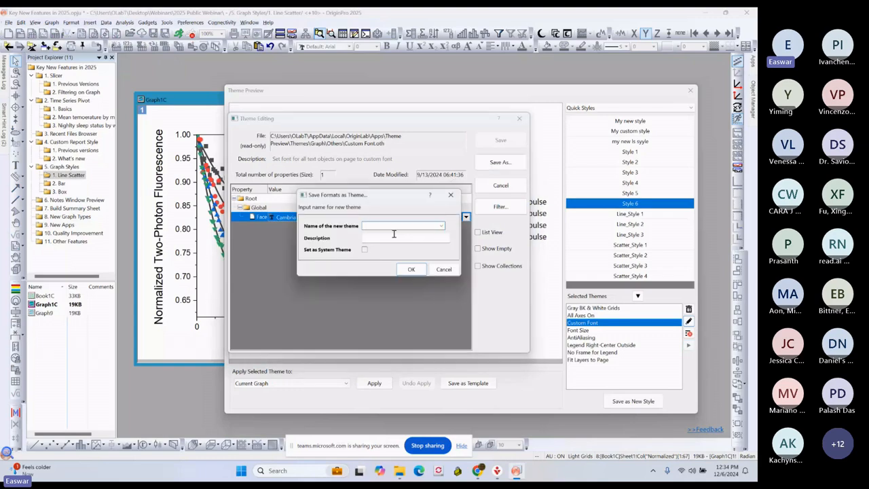
pyautogui.write('my cambira font theme')
pyautogui.click(419, 270)
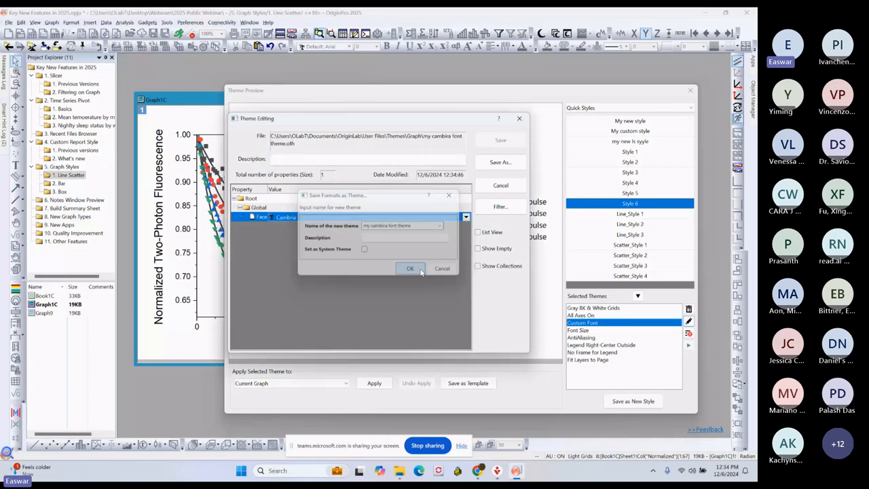
pyautogui.click(501, 142)
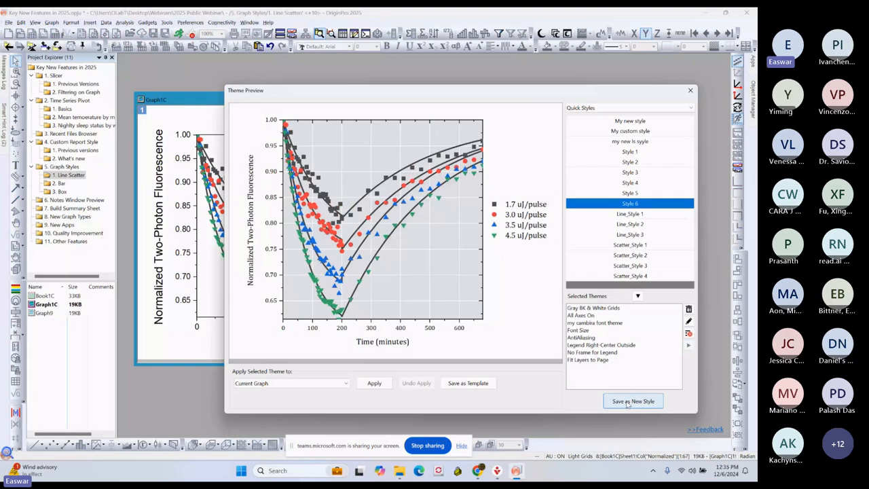
# Step: Apply the modified Style 6 to the current graph only and close the theme preview
pyautogui.click(625, 122)
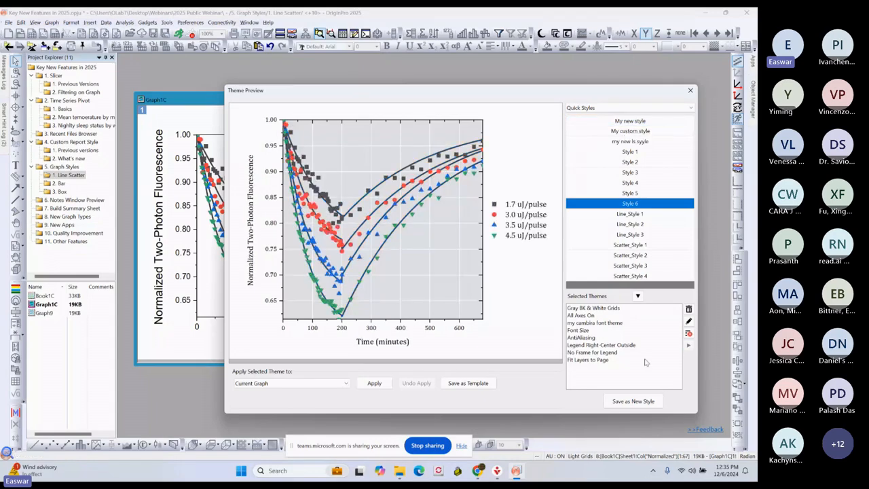
pyautogui.click(342, 384)
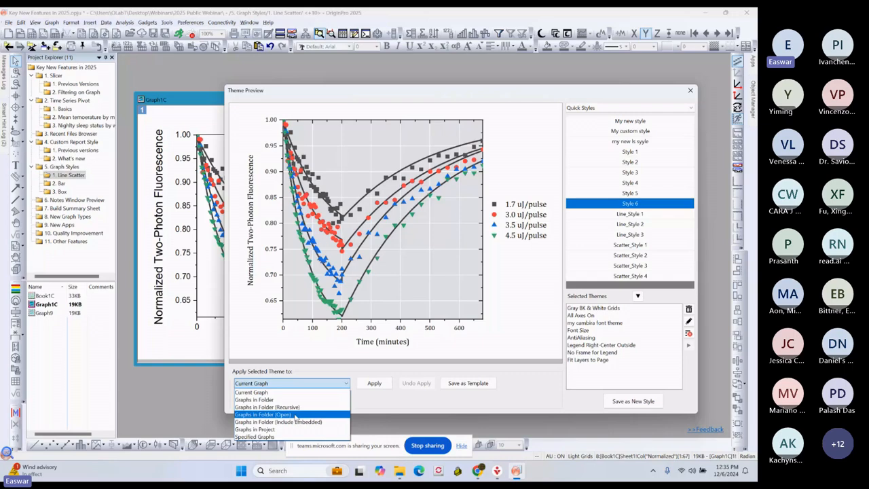
pyautogui.click(274, 392)
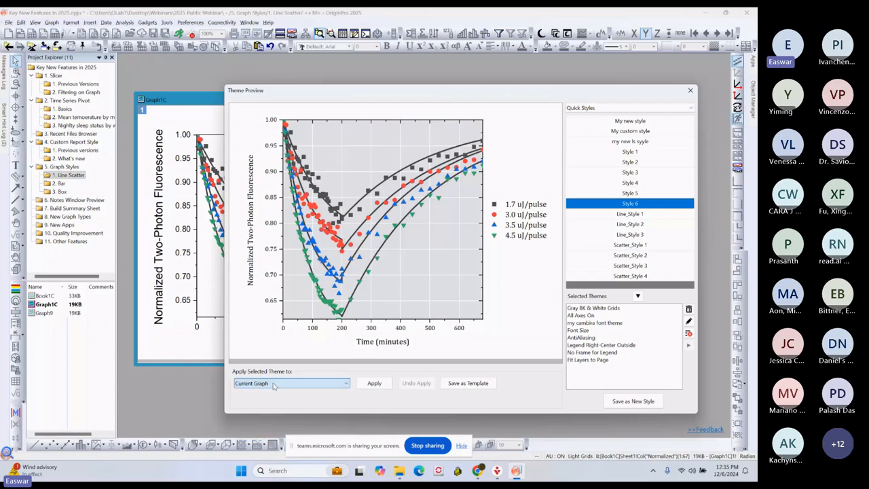
pyautogui.click(374, 383)
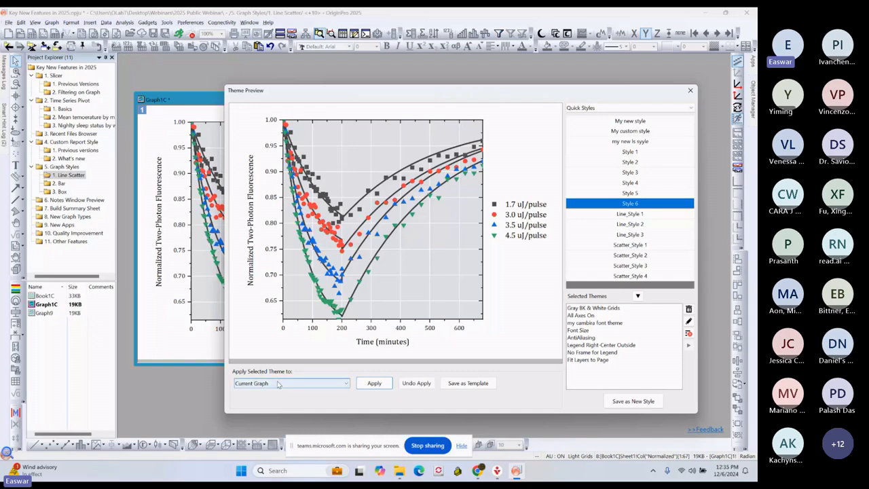
pyautogui.click(690, 91)
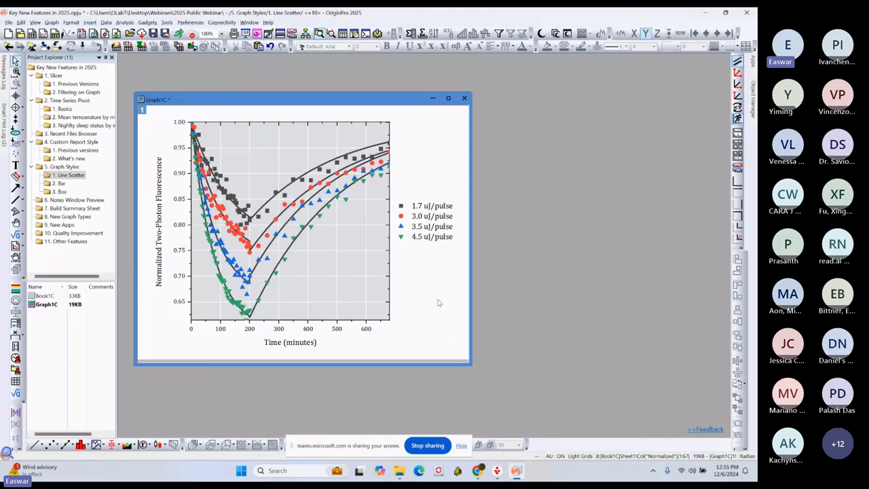
# Step: Open the 2. Bar folder, reposition the Bars graph window and open the graph styles for it
pyautogui.click(60, 184)
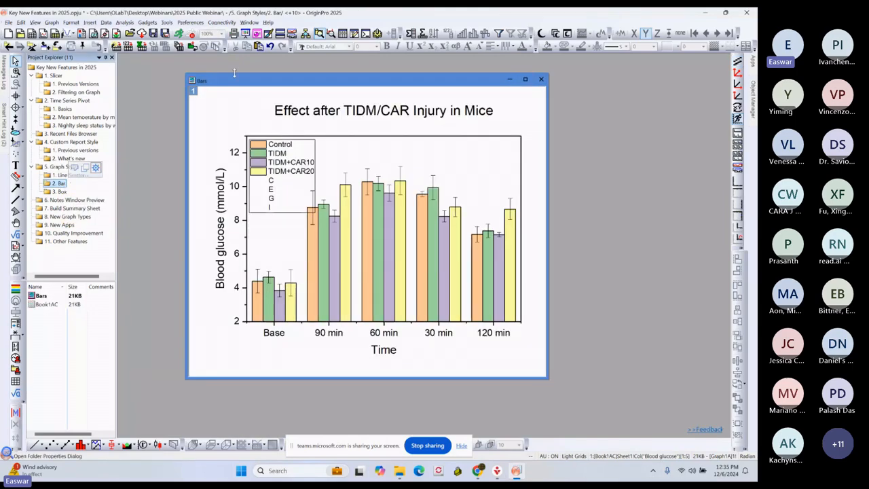
pyautogui.moveTo(234, 80); pyautogui.dragTo(197, 80)
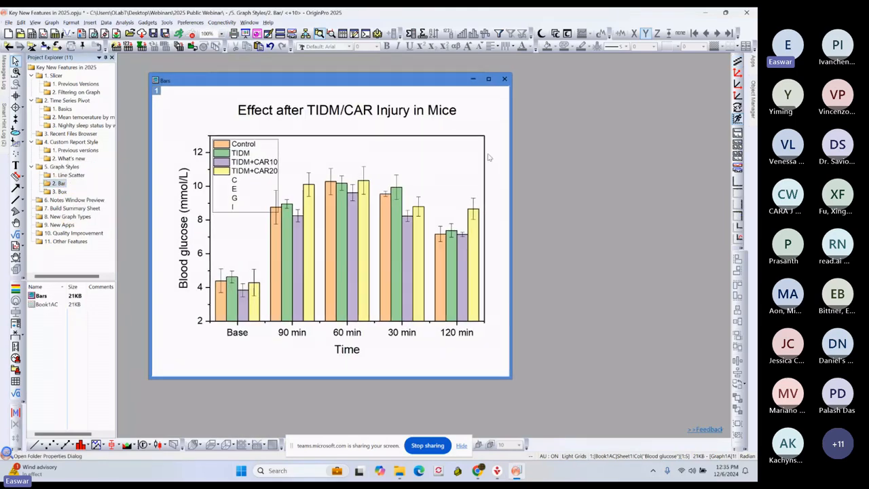
pyautogui.moveTo(511, 114)
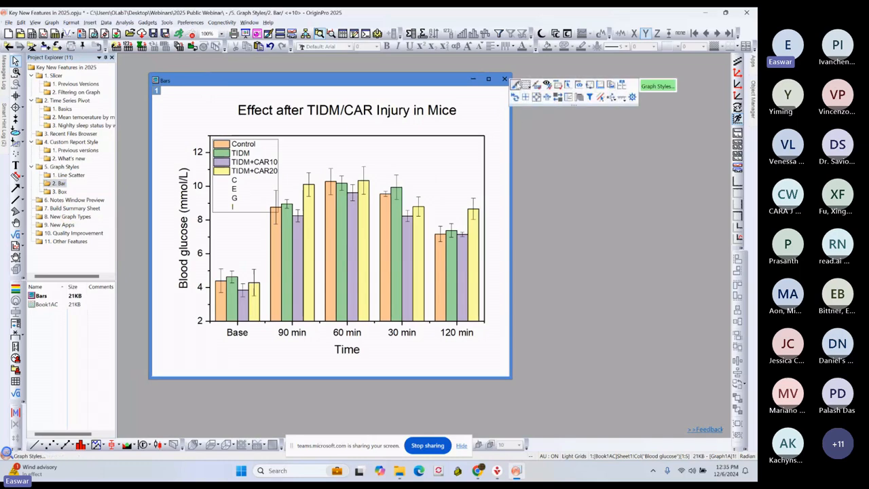
pyautogui.click(515, 84)
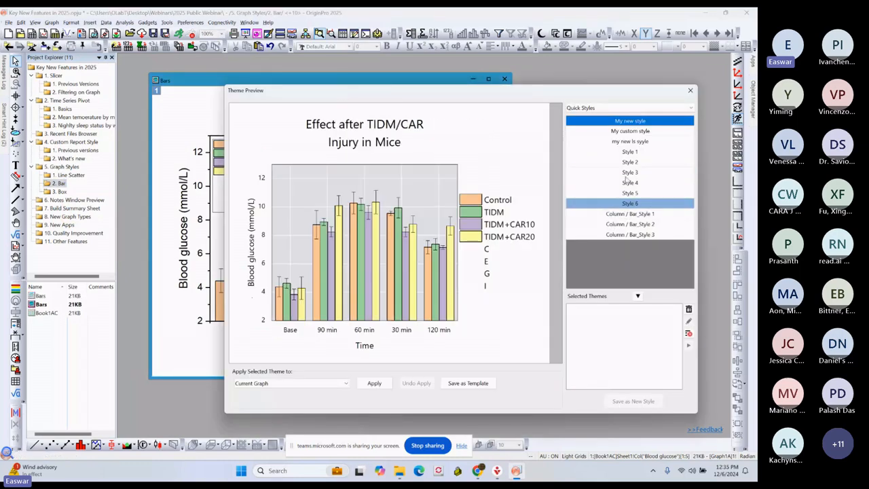
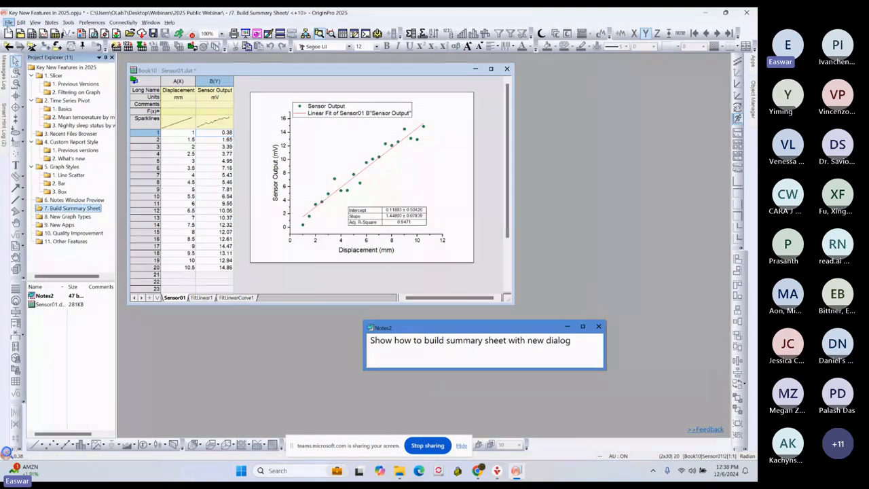
# Step: Examine the file commands offered for Notes2 and for the Book10 workbook, and look at Book10's FitLinear1 sheet before returning to Sensor01
pyautogui.click(9, 22)
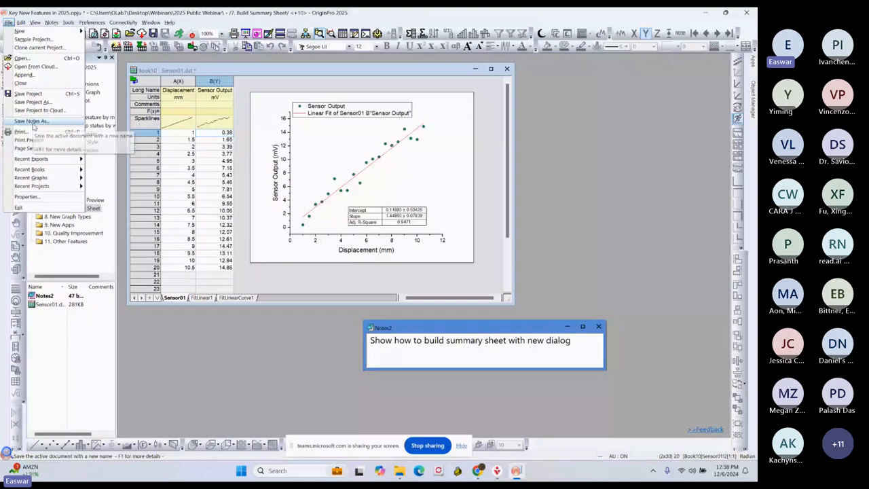
pyautogui.click(271, 70)
pyautogui.click(8, 24)
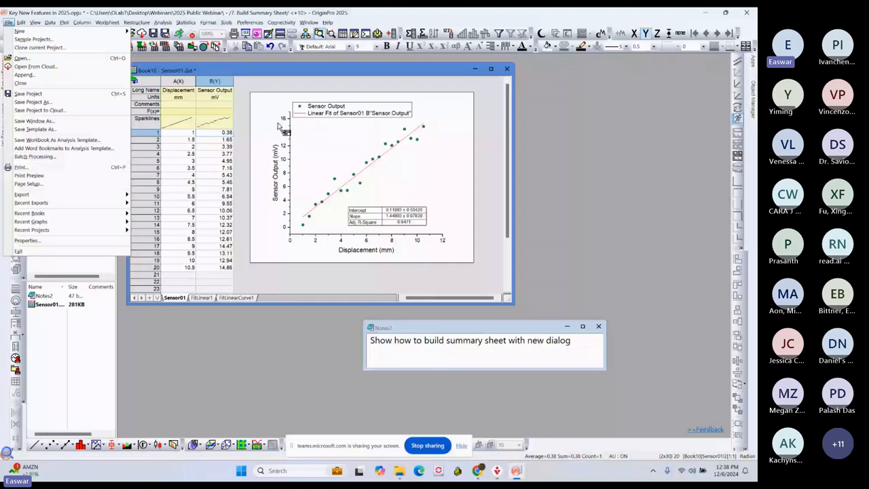
pyautogui.click(239, 69)
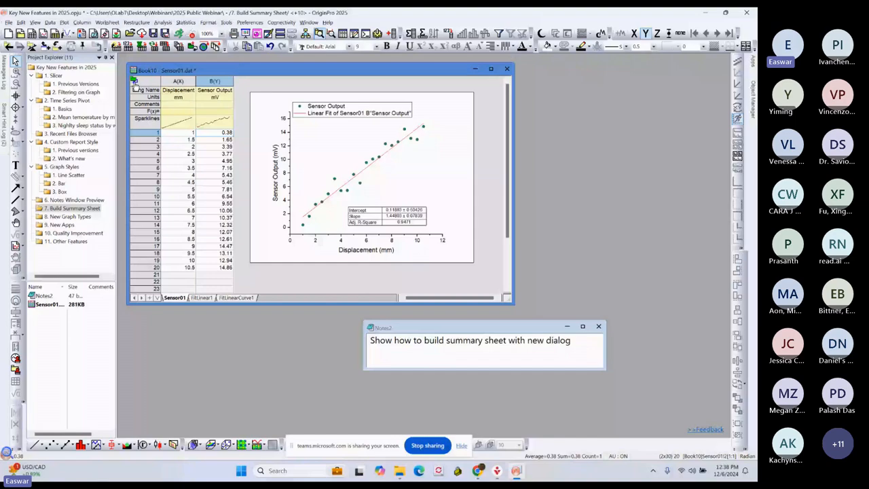
pyautogui.moveTo(135, 85)
pyautogui.click(202, 300)
pyautogui.click(174, 298)
# Step: Fill the layer background of the graph embedded in Sensor01 with light blue and return the graph to the sheet
pyautogui.click(341, 149)
pyautogui.doubleClick(342, 149)
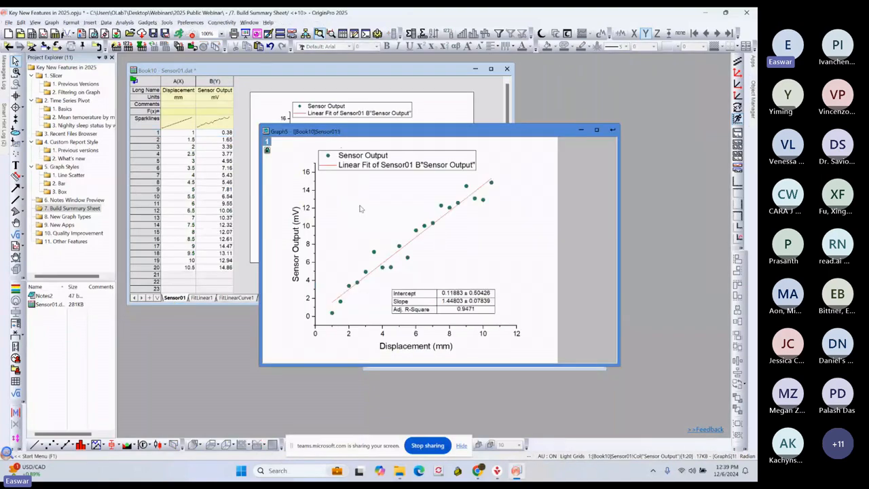
pyautogui.click(360, 208)
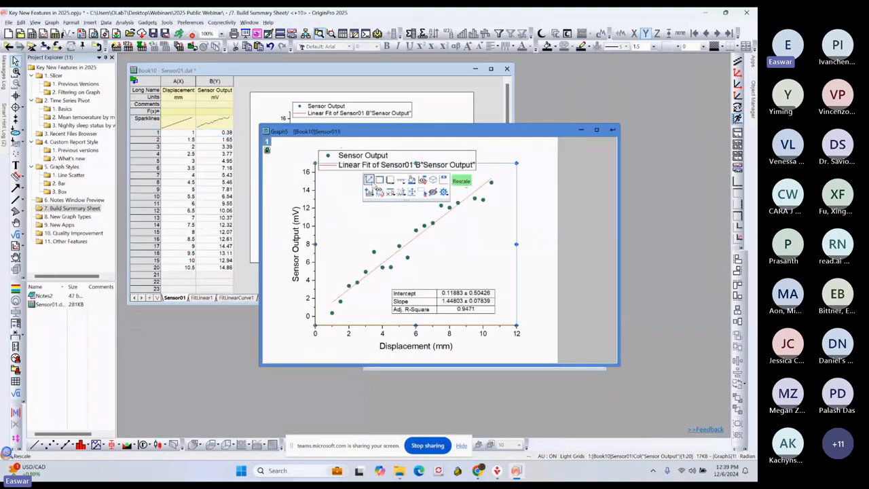
pyautogui.click(369, 179)
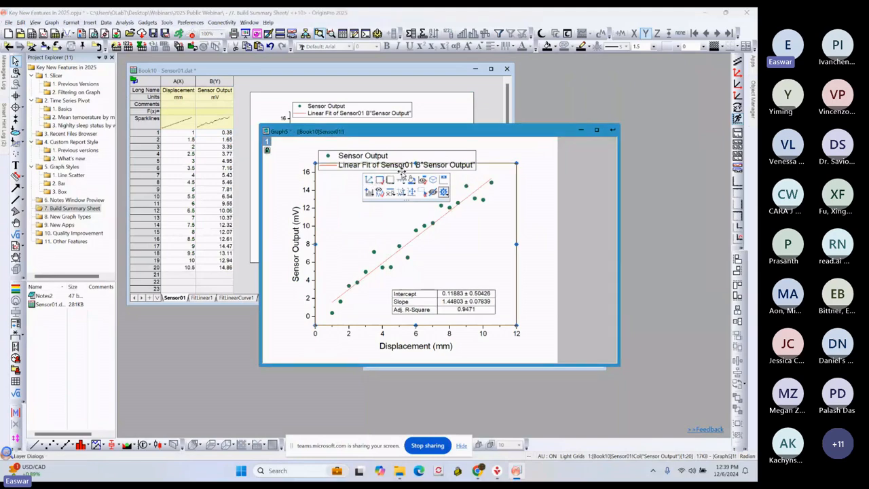
pyautogui.click(412, 179)
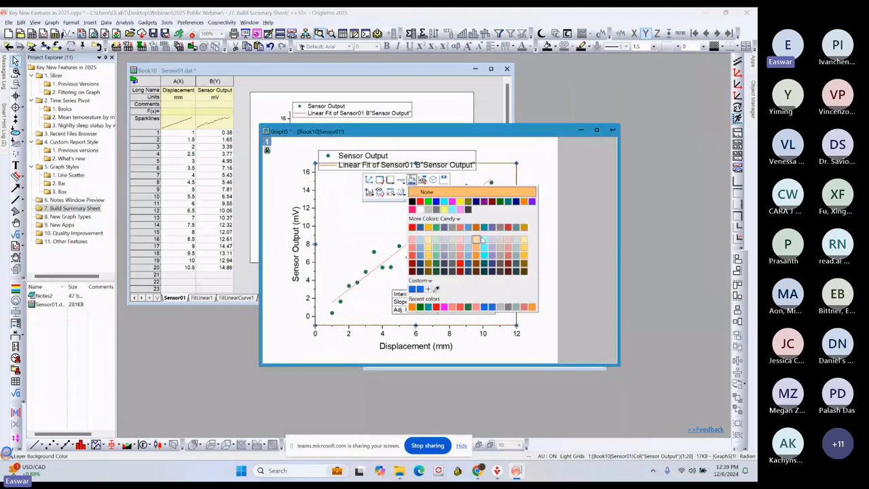
pyautogui.click(483, 240)
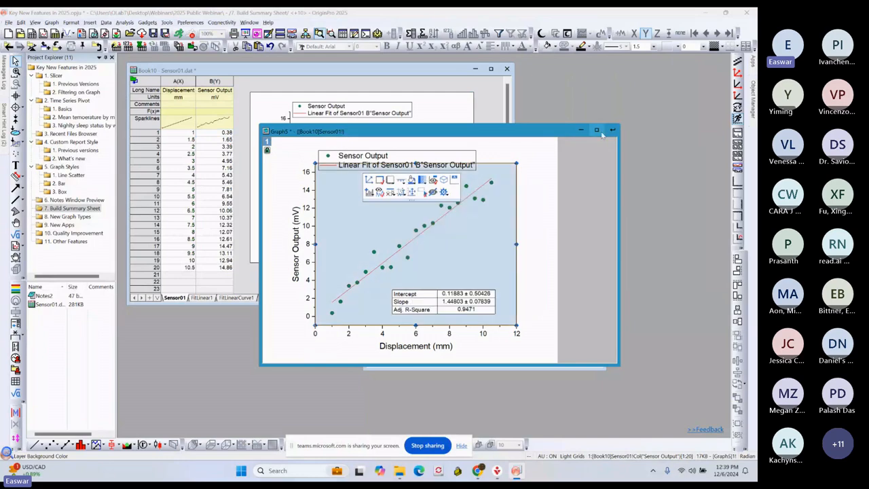
pyautogui.click(612, 130)
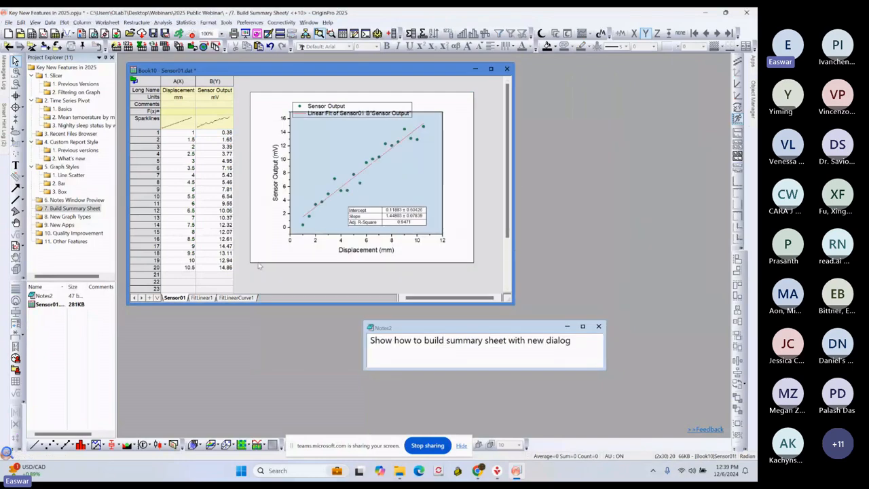
# Step: Look at the FitLinear1 and FitLinearCurve1 sheets and start a summary sheet for batch analysis from FitLinear1
pyautogui.click(202, 297)
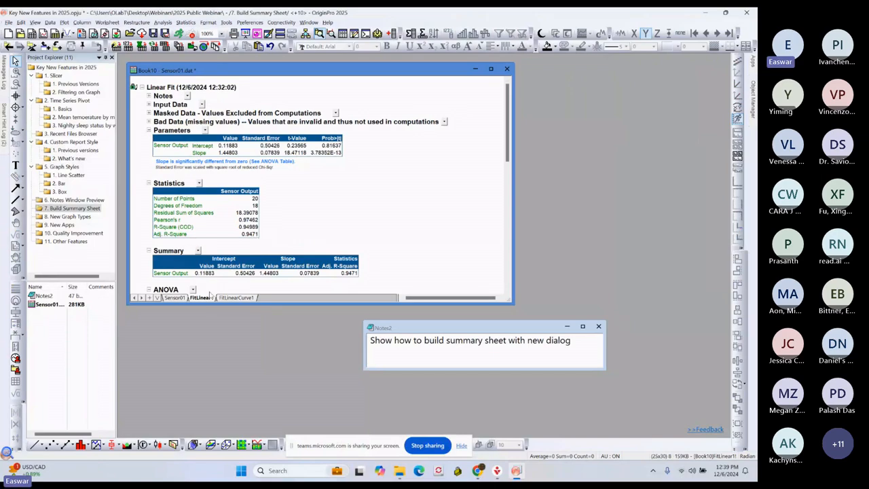
pyautogui.click(236, 298)
pyautogui.rightClick(236, 298)
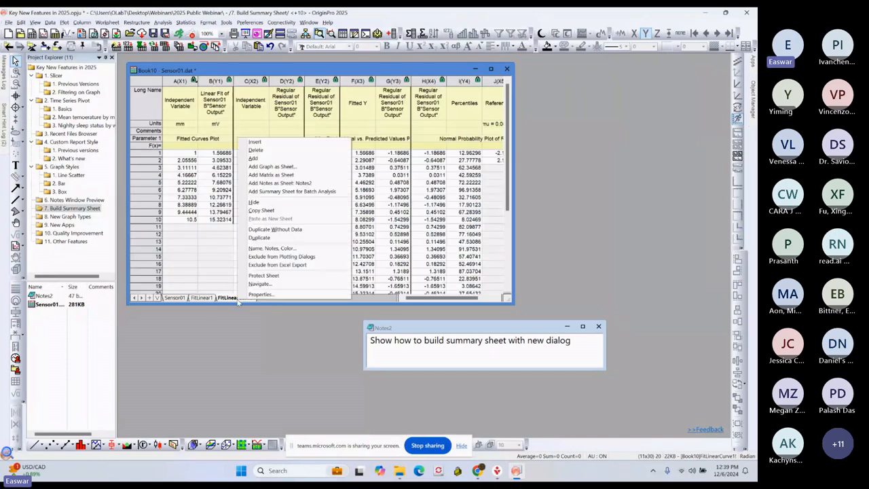
pyautogui.click(200, 298)
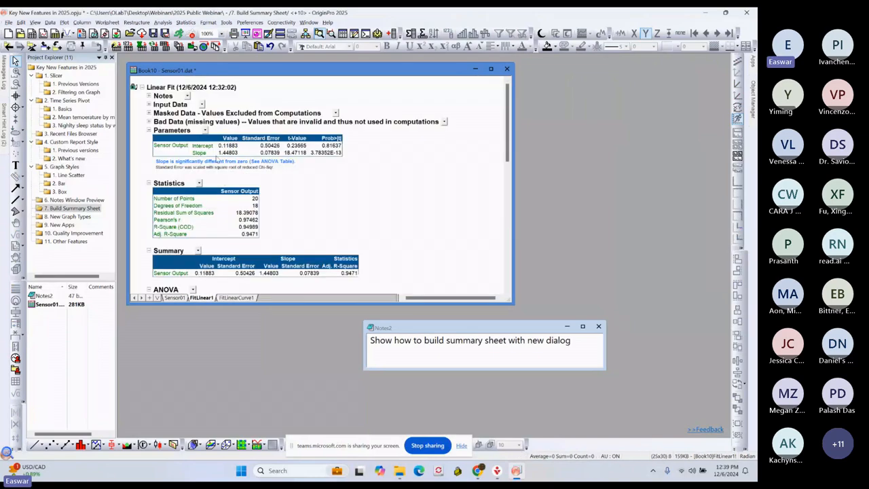
pyautogui.rightClick(202, 299)
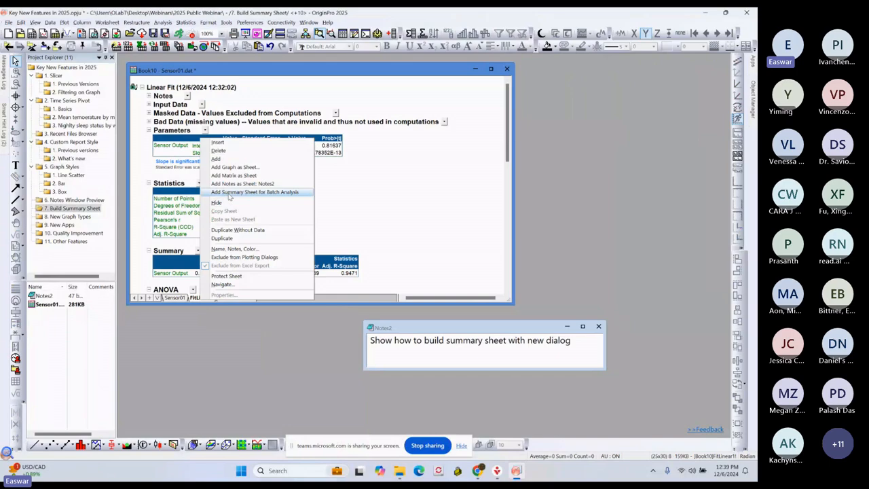
pyautogui.click(230, 194)
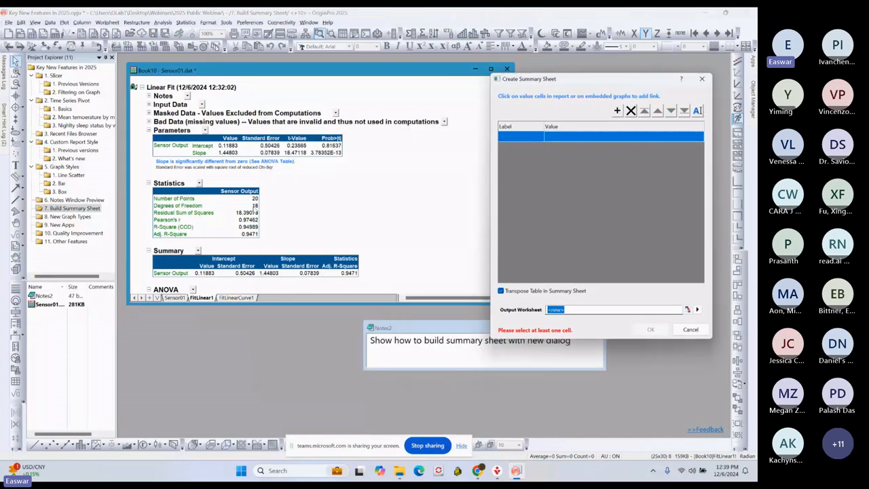
# Step: Add the Intercept and Slope values, Adj. R-Square and the embedded Sensor01 graph as links for the summary sheet
pyautogui.click(228, 146)
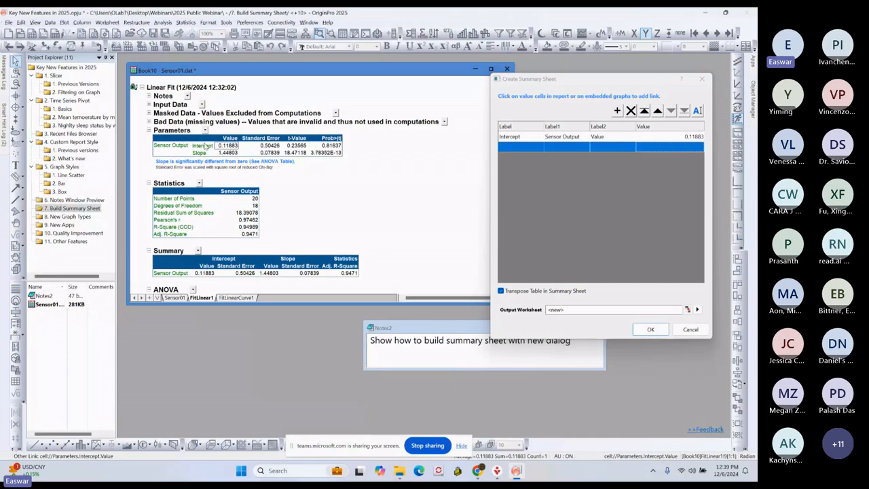
pyautogui.click(226, 153)
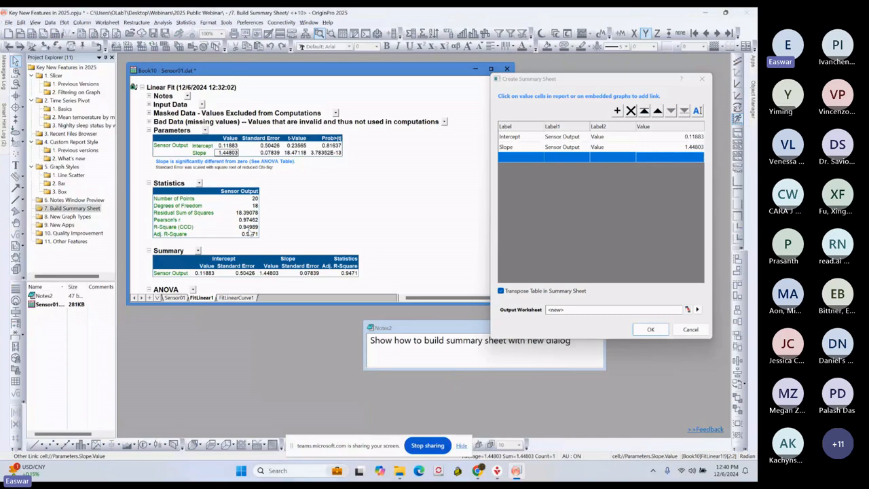
pyautogui.click(249, 233)
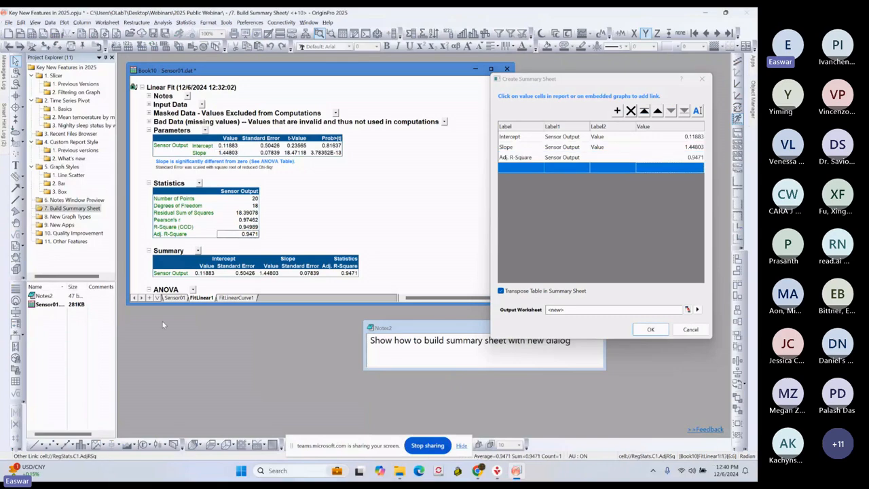
pyautogui.click(174, 298)
pyautogui.click(429, 184)
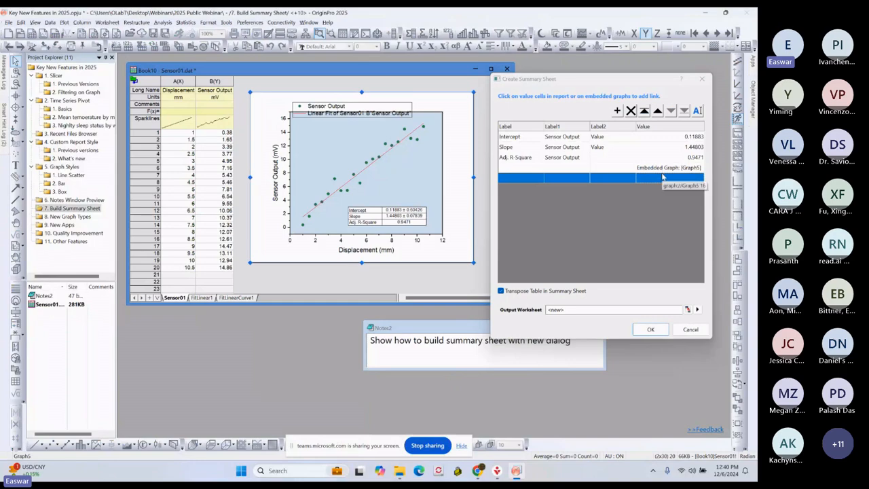
# Step: Label the embedded graph entry "Fit Results Graph" and create the summary sheet as a new worksheet
pyautogui.click(506, 169)
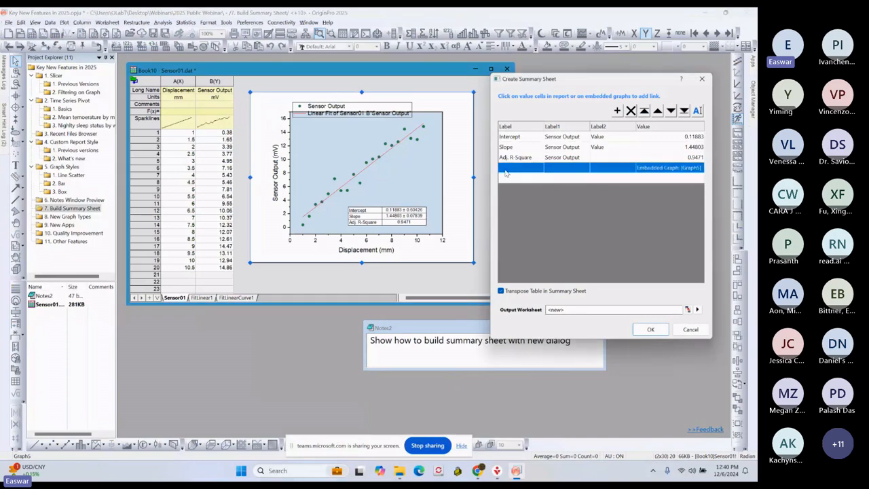
pyautogui.doubleClick(505, 171)
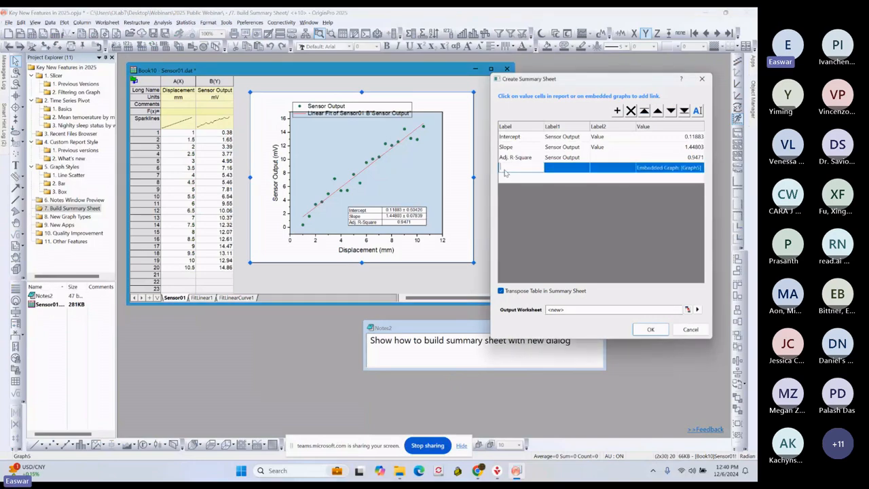
pyautogui.write('Fit Results Graph')
pyautogui.press('Return')
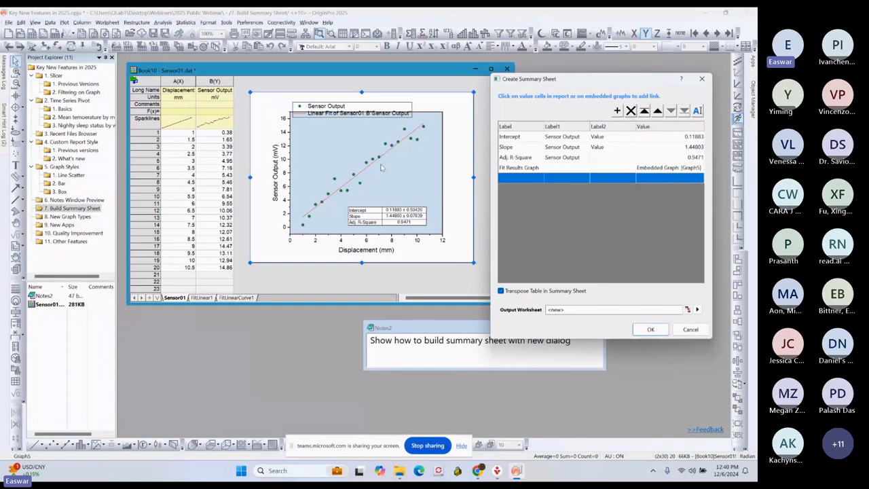
pyautogui.click(647, 330)
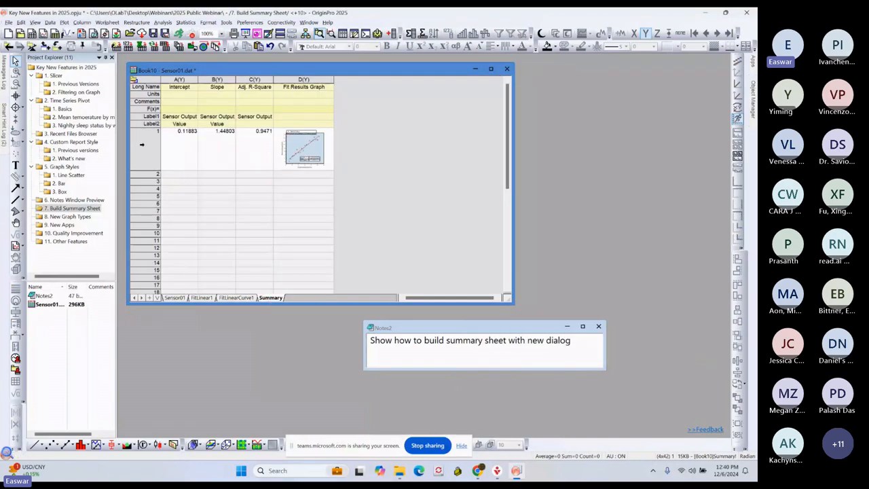
# Step: Examine the Summary sheet's row and the Intercept cell's link, comparing them with the FitLinear1 report and the Sensor01 graph
pyautogui.click(142, 144)
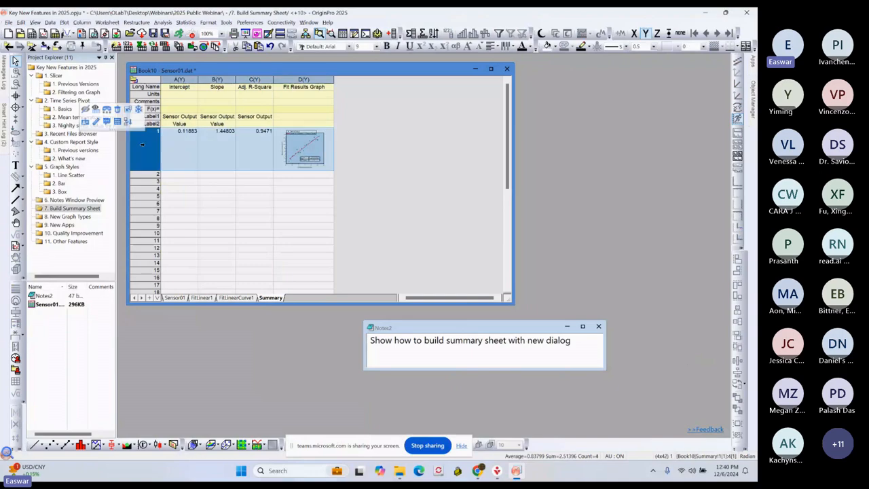
pyautogui.doubleClick(187, 147)
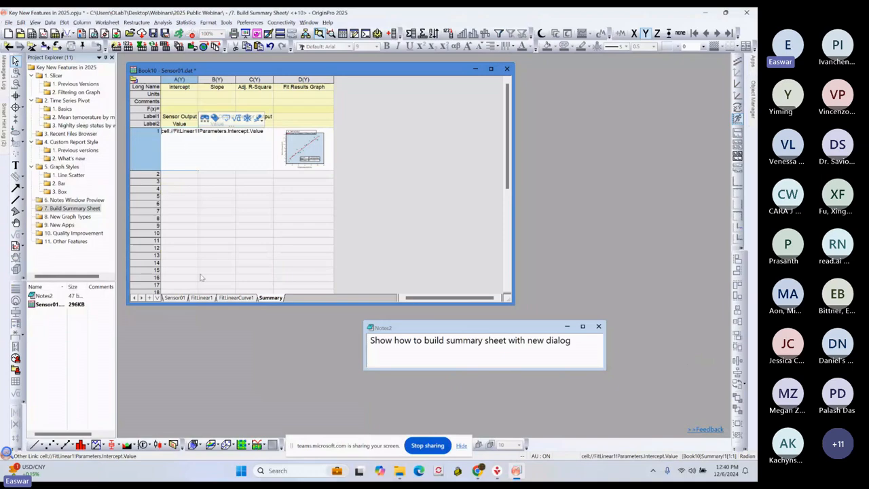
pyautogui.click(201, 297)
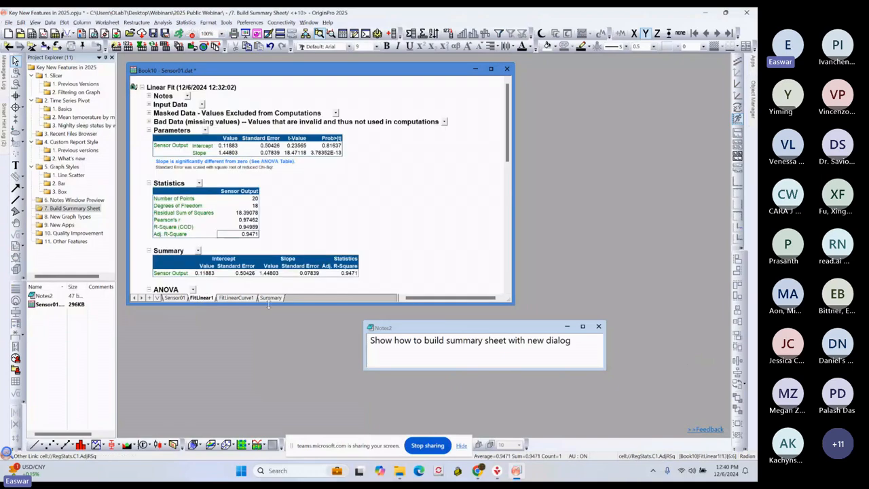
pyautogui.click(271, 297)
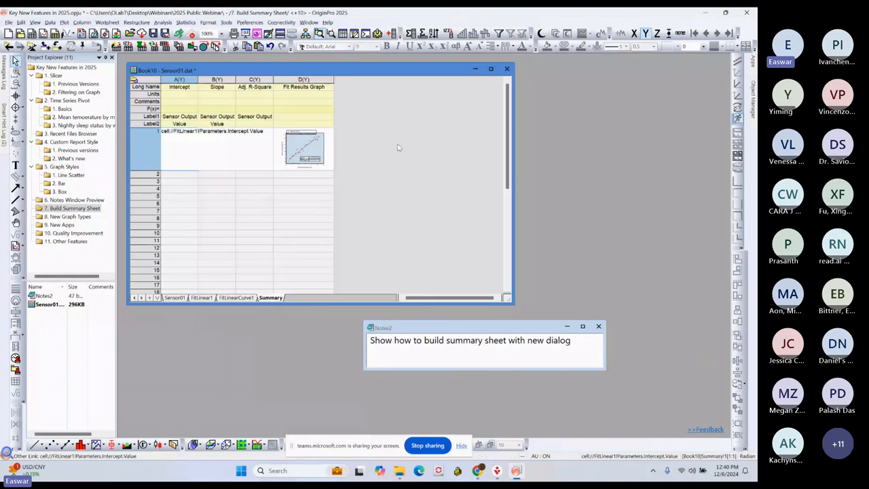
pyautogui.click(174, 297)
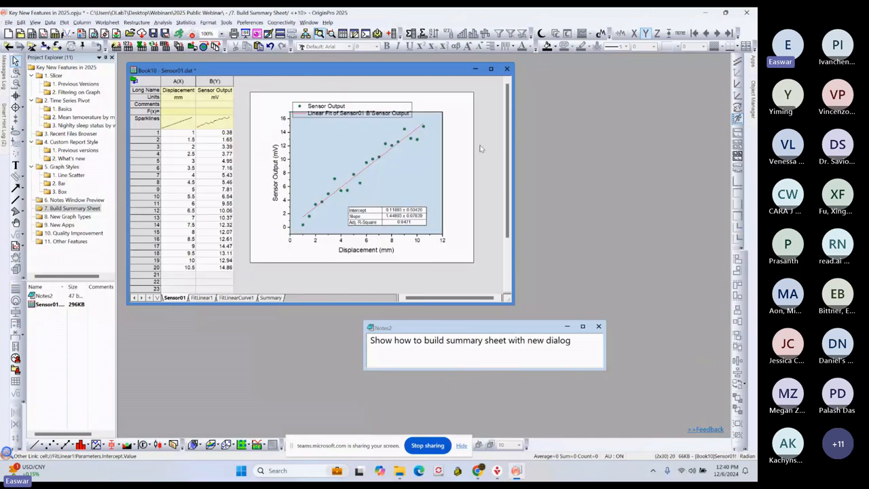
pyautogui.click(271, 297)
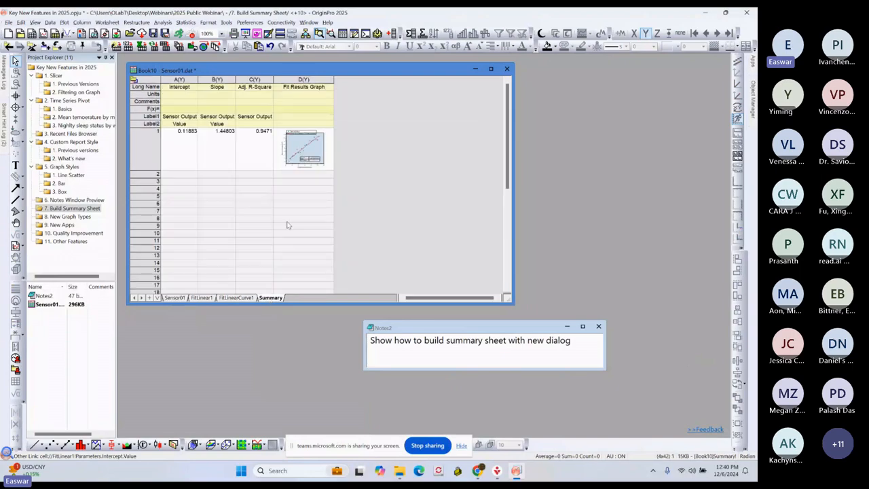
pyautogui.click(174, 297)
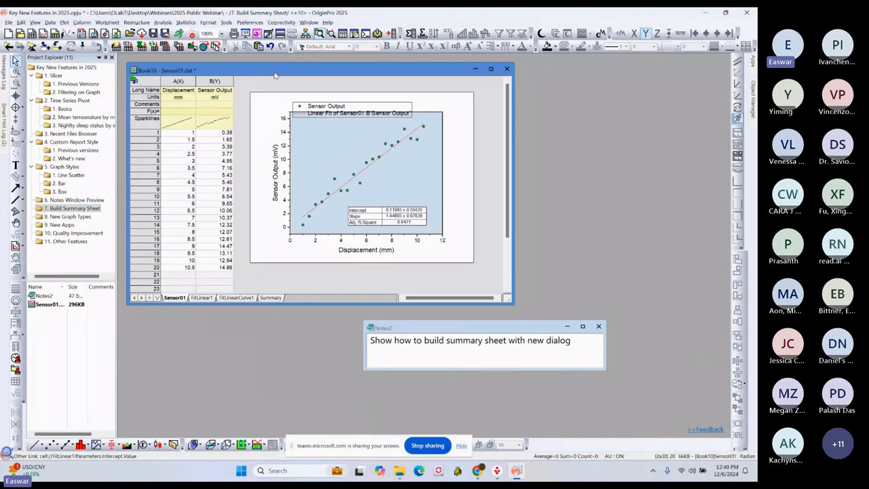
# Step: Save the Book10 workbook window to the User Files folder under the file name "Webinar 2025 LR"
pyautogui.rightClick(275, 73)
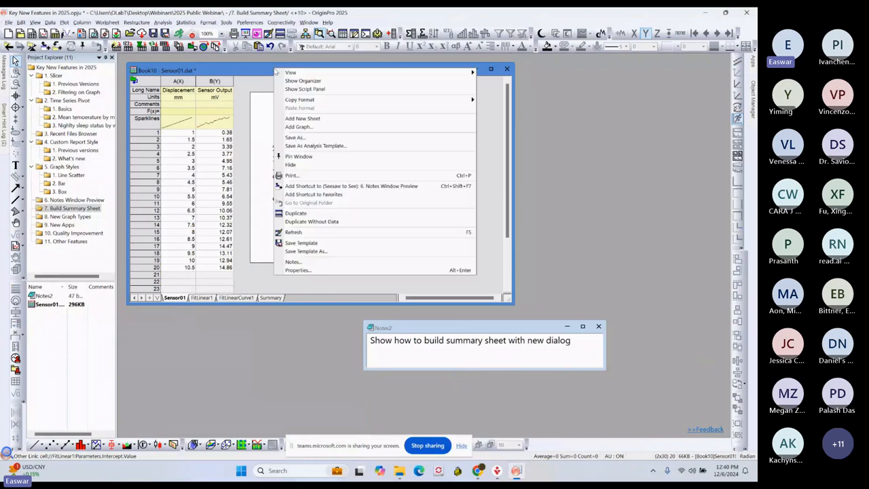
pyautogui.click(315, 137)
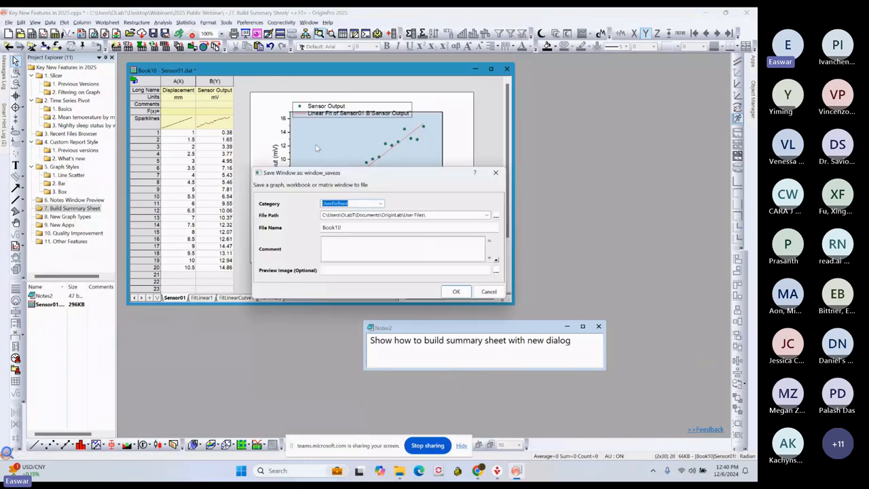
pyautogui.click(357, 227)
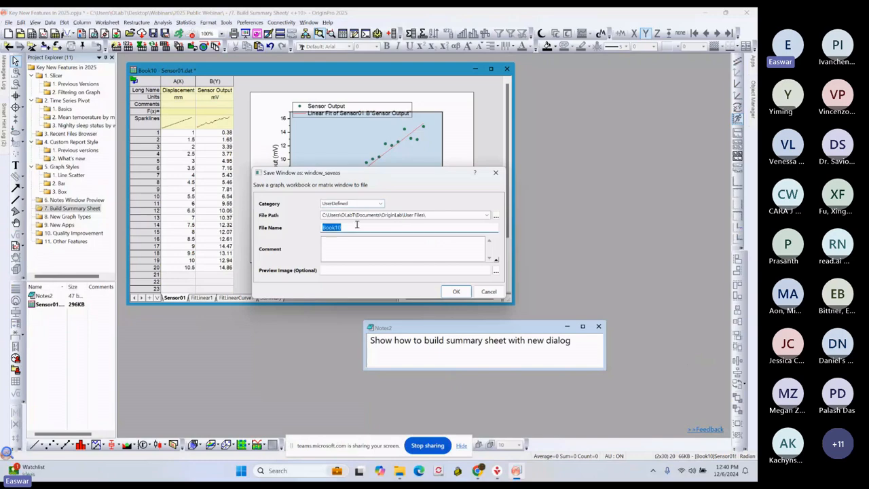
pyautogui.write('Webinar 2025 LR')
pyautogui.click(456, 292)
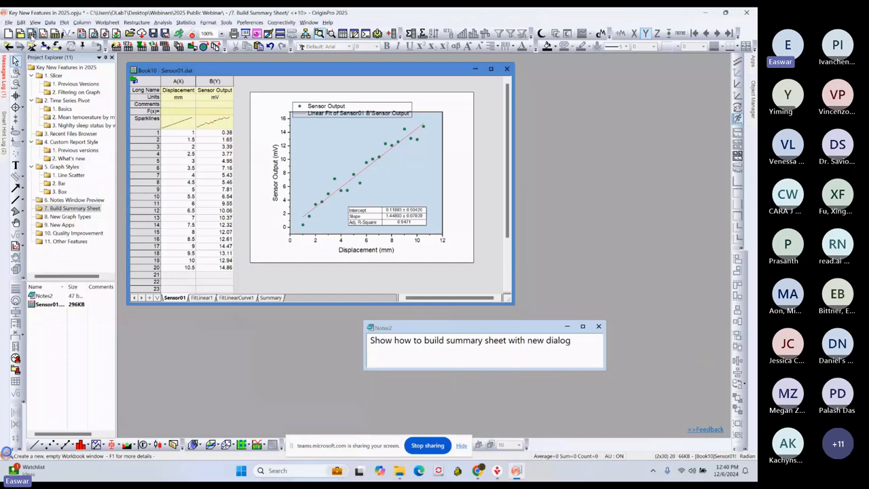
# Step: Create a new empty workbook and enlarge its window
pyautogui.hotkey('ctrl', 'n')
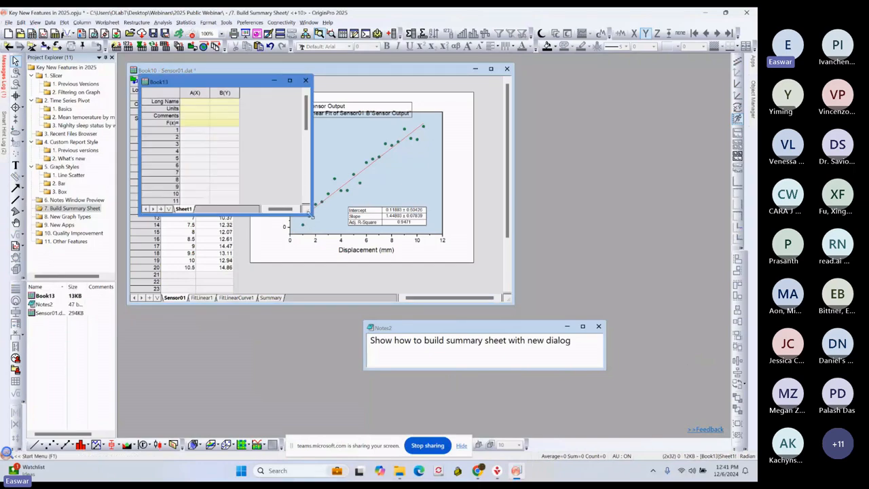
pyautogui.moveTo(309, 213); pyautogui.dragTo(549, 363)
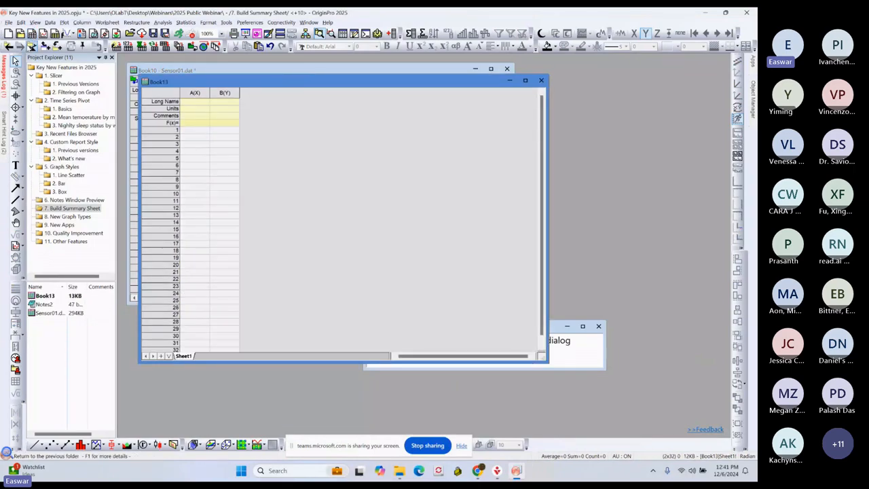
# Step: Start Batch Processing and load "Webinar 2025 LR.ogwu" from the User Files folder as the analysis template
pyautogui.click(9, 23)
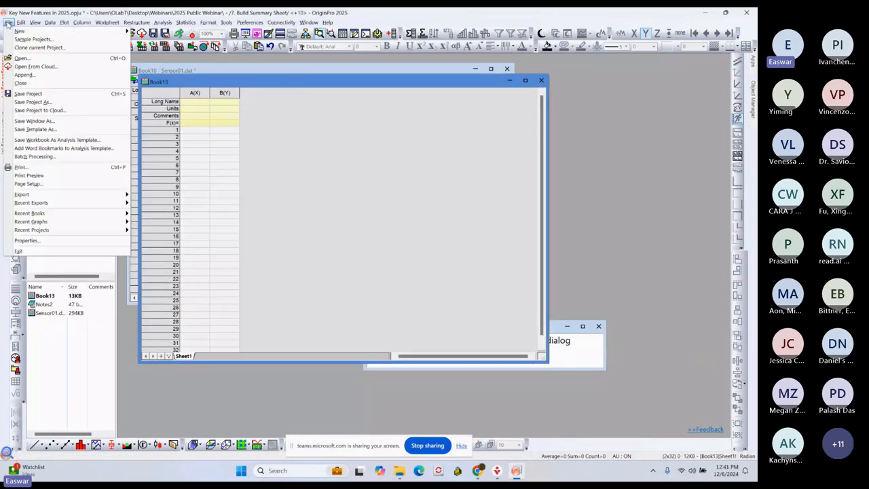
pyautogui.click(44, 158)
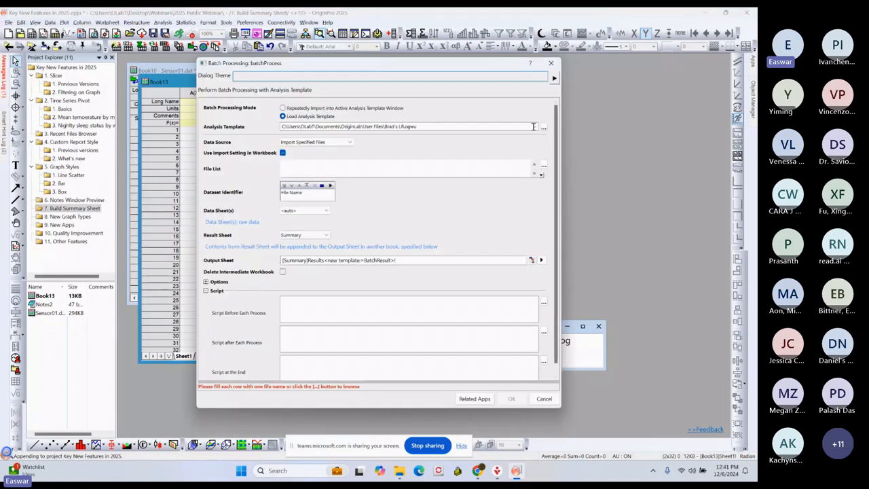
pyautogui.click(535, 126)
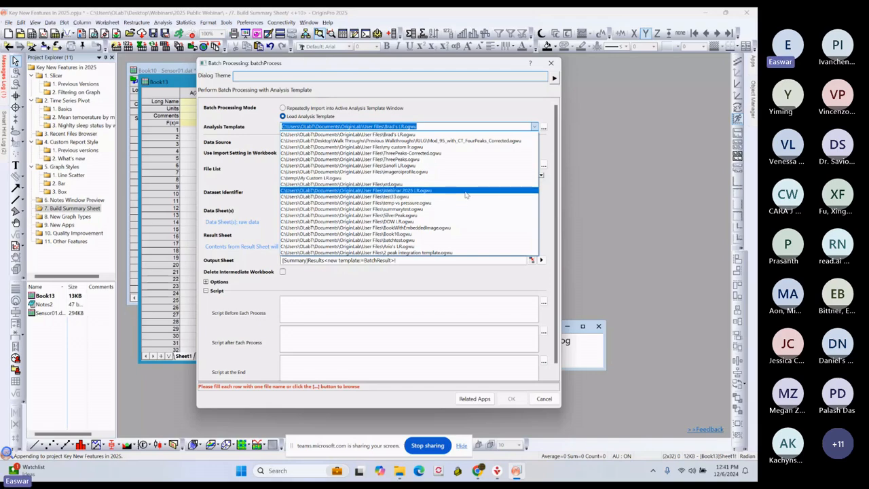
pyautogui.click(465, 192)
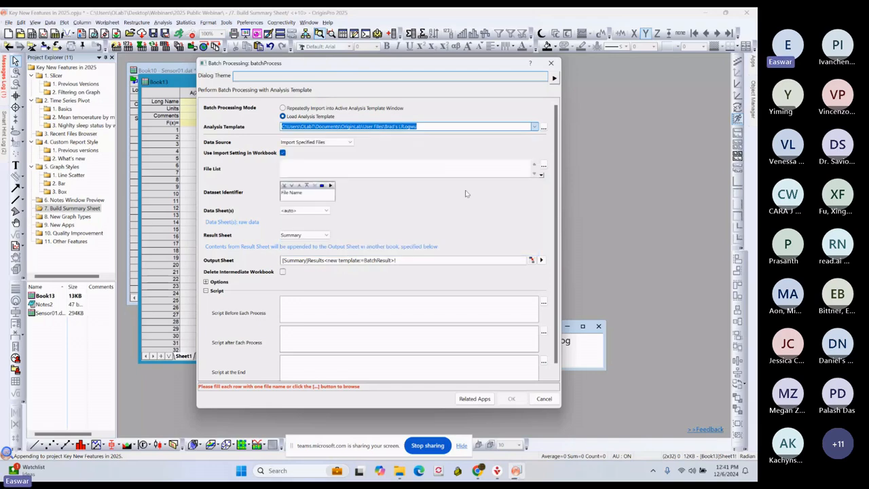
# Step: Add Sensor01.dat through Sensor07.dat from the Curve Fitting samples folder to the batch file list
pyautogui.click(544, 165)
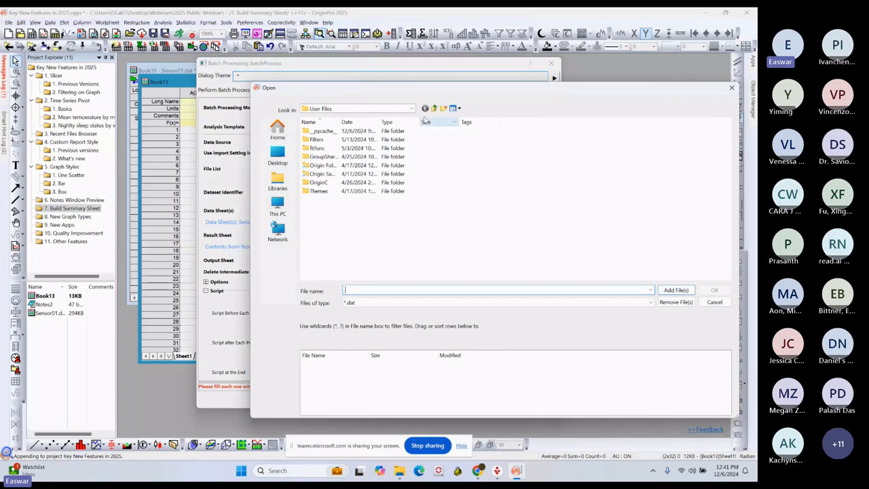
pyautogui.doubleClick(322, 174)
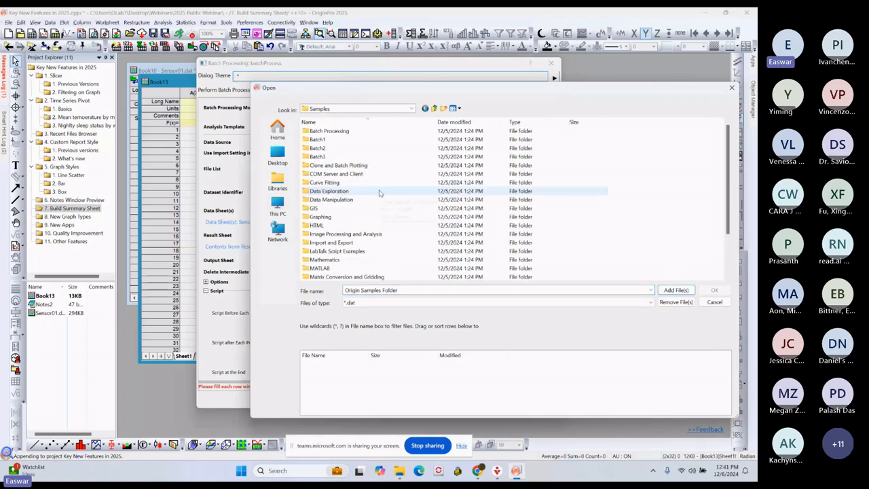
pyautogui.click(329, 183)
pyautogui.doubleClick(329, 183)
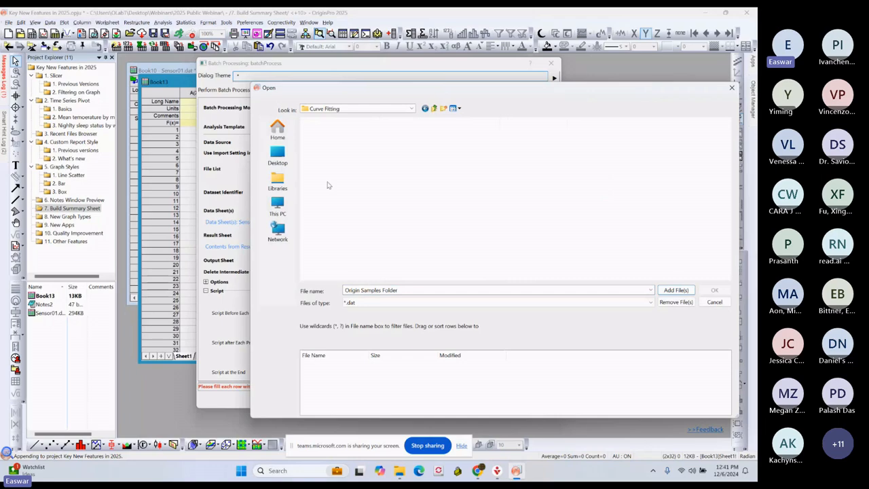
pyautogui.click(320, 224)
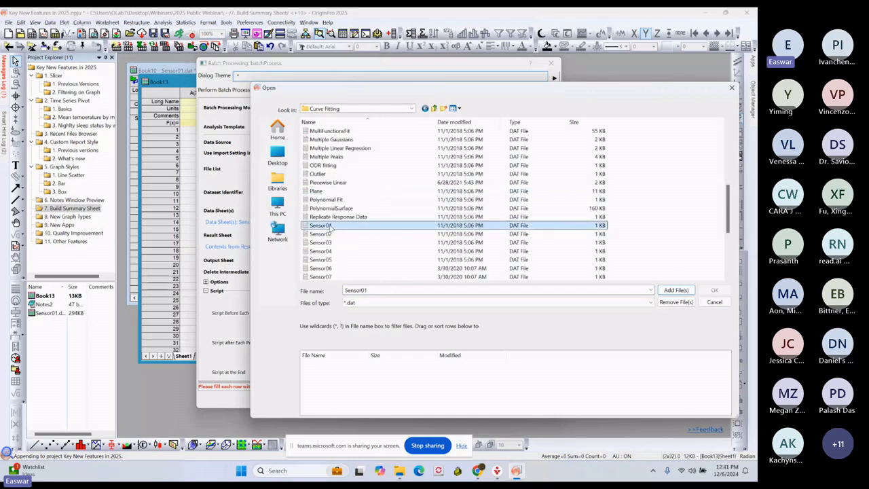
pyautogui.keyDown('shift'); pyautogui.click(326, 277); pyautogui.keyUp('shift')
pyautogui.click(675, 290)
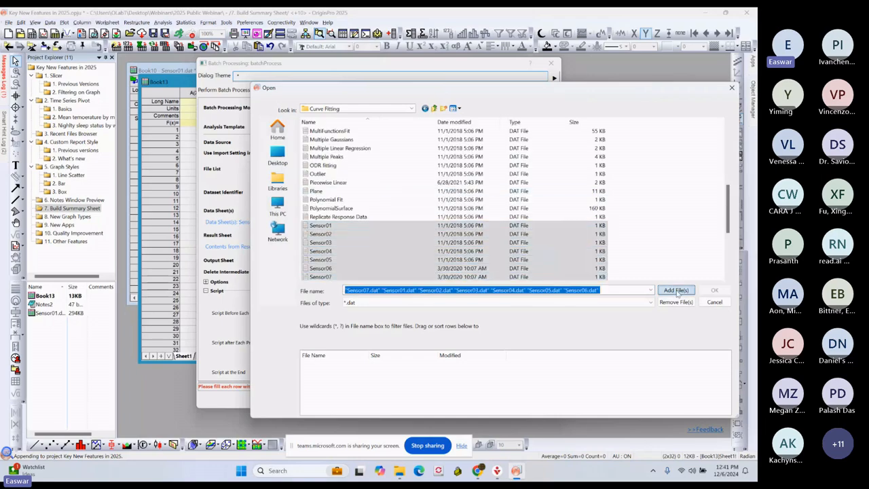
pyautogui.click(713, 290)
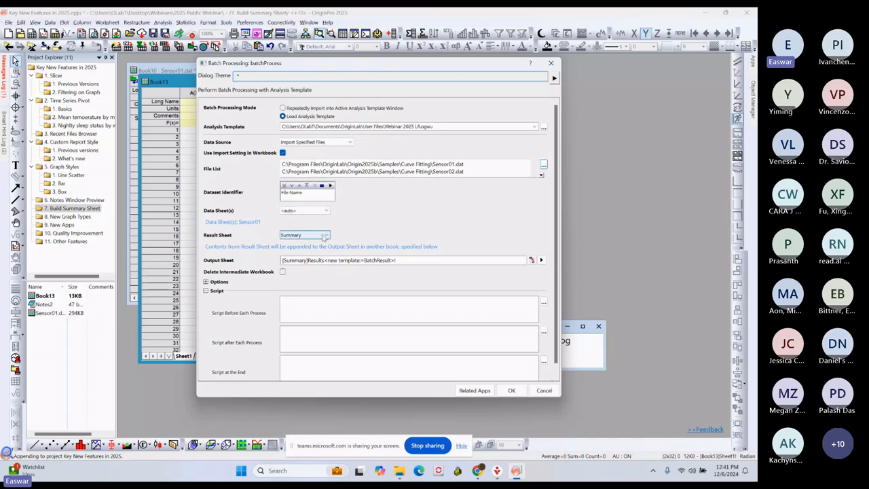
# Step: Enable deletion of the intermediate workbooks and run the batch processing with Summary as the result sheet
pyautogui.click(206, 290)
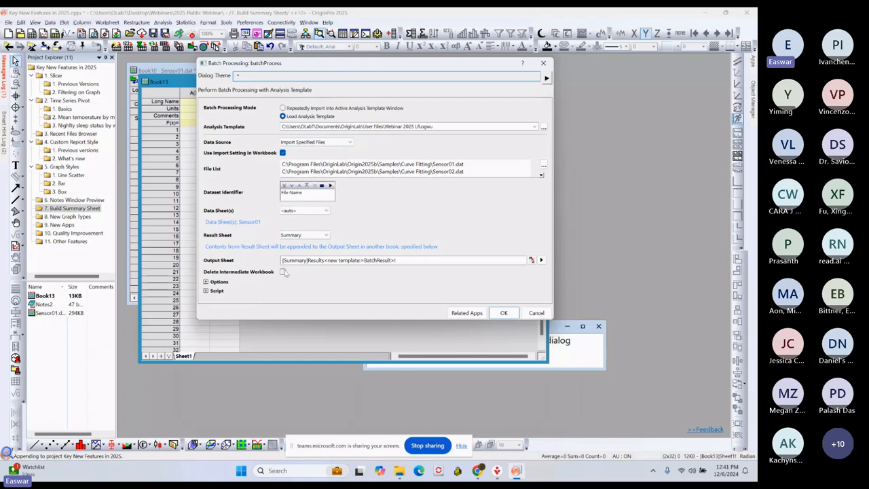
pyautogui.click(283, 272)
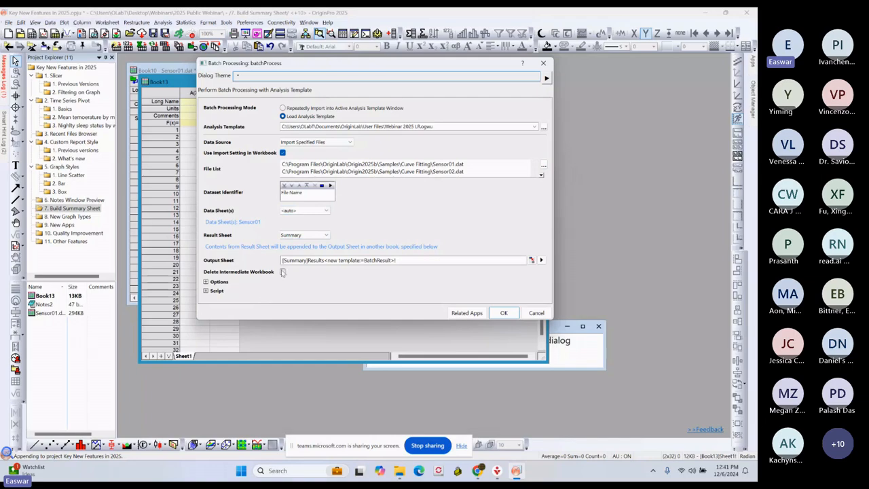
pyautogui.click(503, 316)
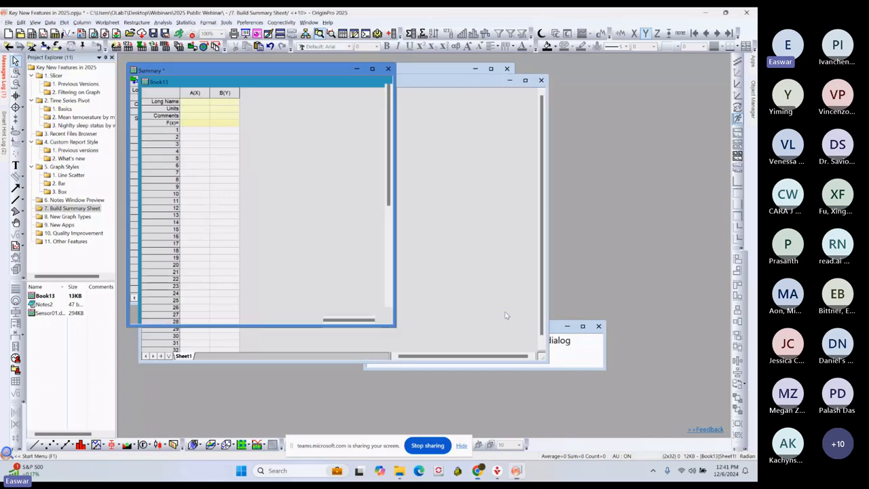
# Step: Compare Book10's Summary sheet with the batch Summary workbook, moving Book10 aside and enlarging the batch results window
pyautogui.click(443, 71)
pyautogui.moveTo(444, 71); pyautogui.dragTo(561, 90)
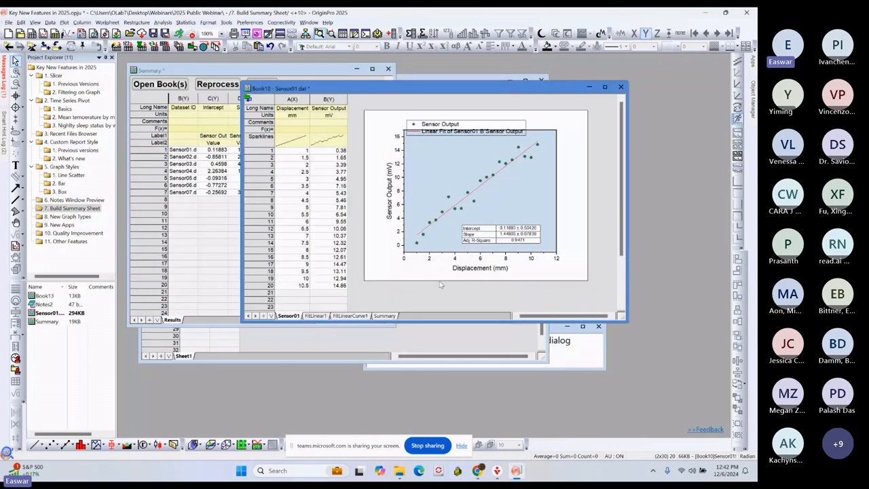
pyautogui.click(384, 315)
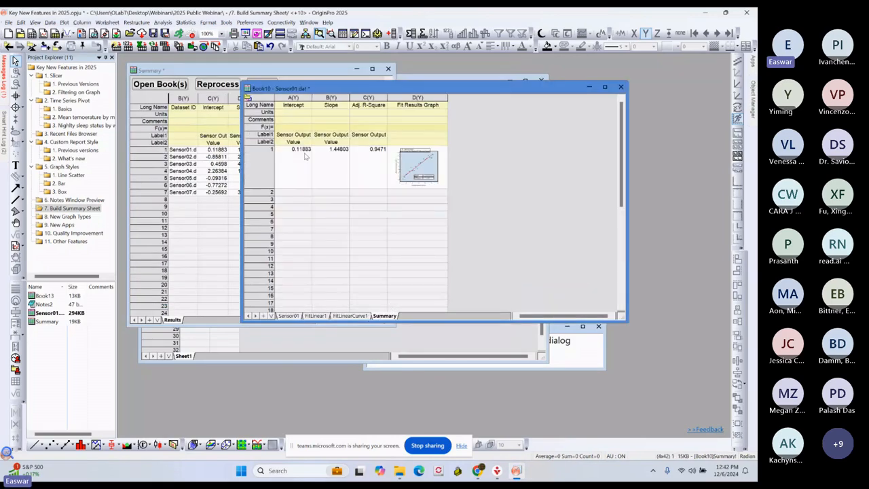
pyautogui.click(245, 69)
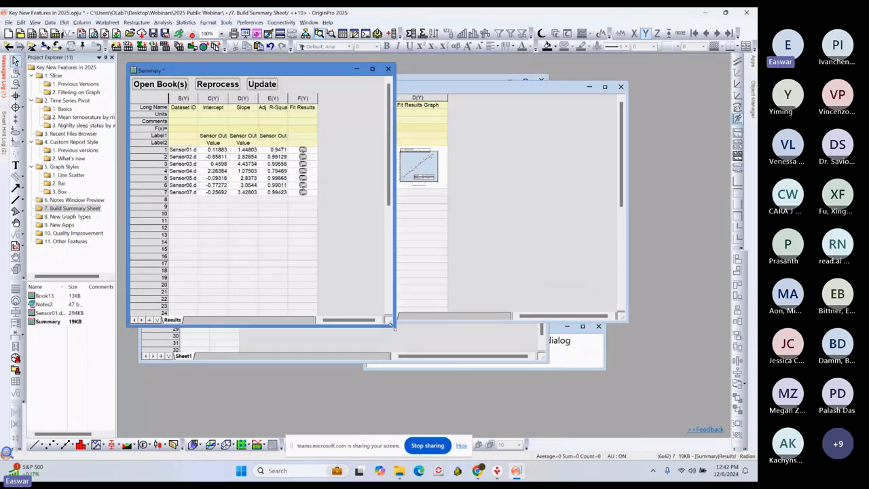
pyautogui.moveTo(392, 327); pyautogui.dragTo(555, 369)
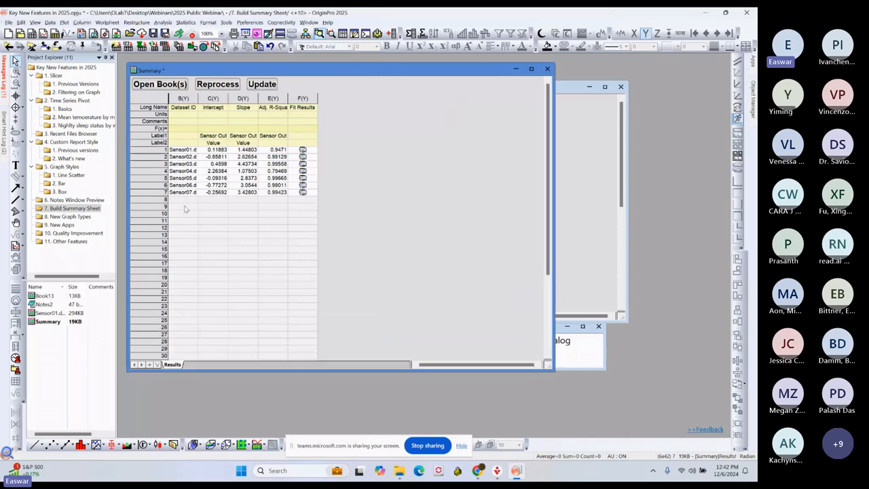
# Step: Increase the height of rows 1 to 7 in the batch results and preview the Sensor04 fit graph
pyautogui.moveTo(157, 149); pyautogui.dragTo(151, 184)
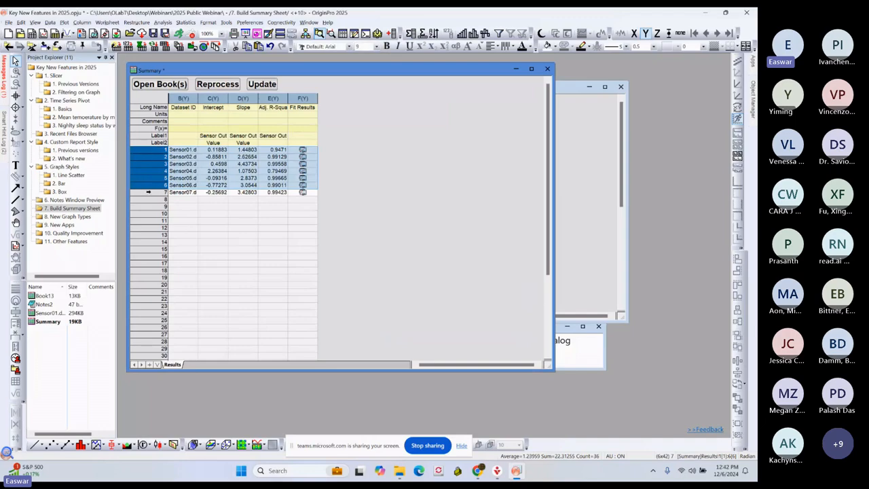
pyautogui.moveTo(148, 192); pyautogui.dragTo(155, 161)
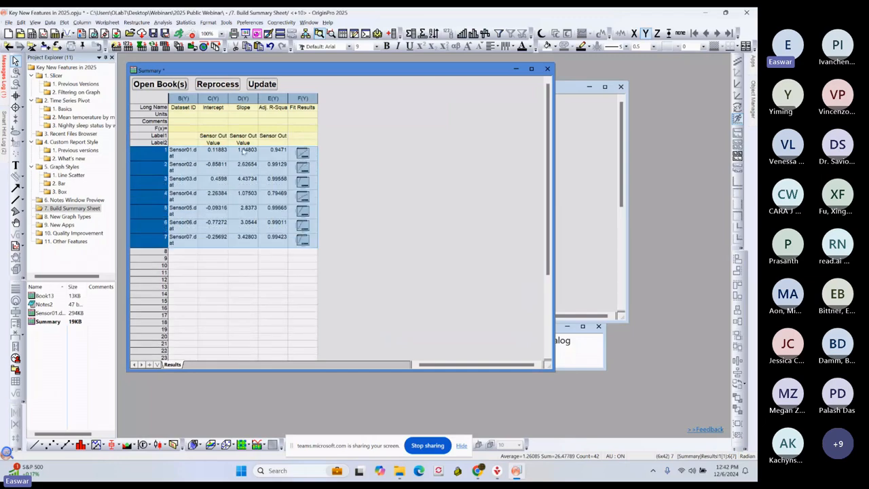
pyautogui.click(457, 155)
pyautogui.moveTo(300, 203)
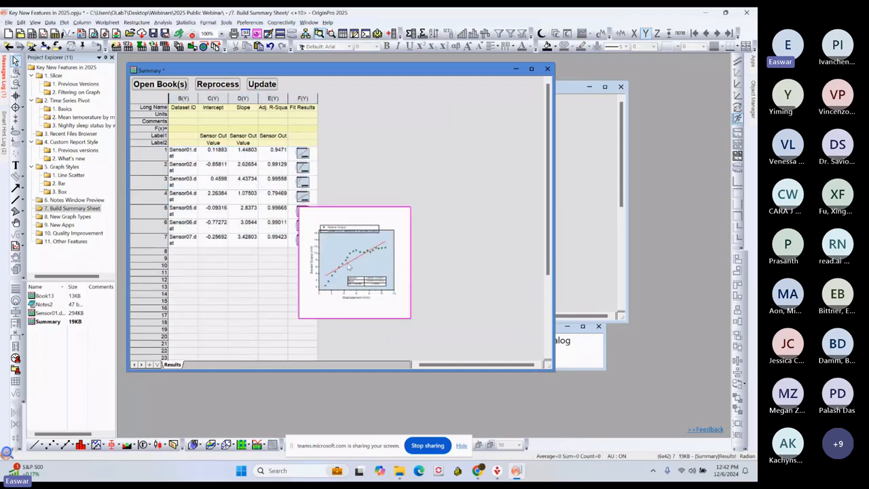
# Step: Open the analysis workbook for the Sensor04 result row and position it so the summary rows can be compared
pyautogui.click(146, 193)
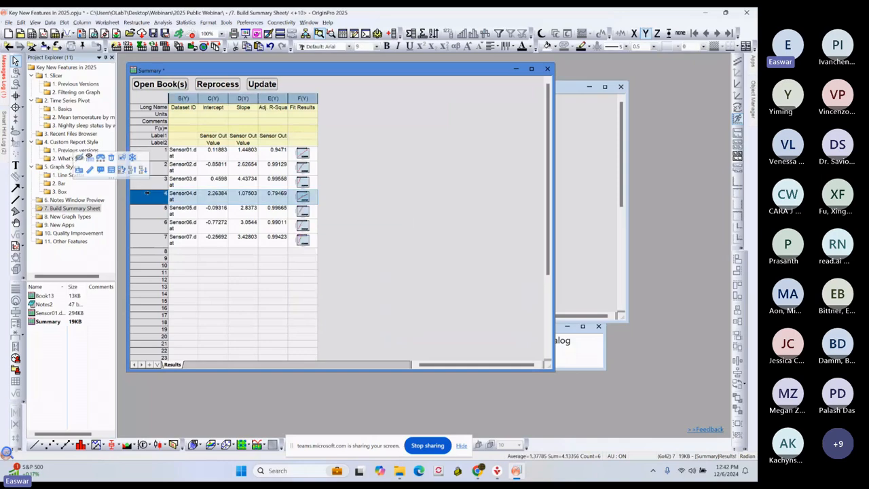
pyautogui.click(167, 84)
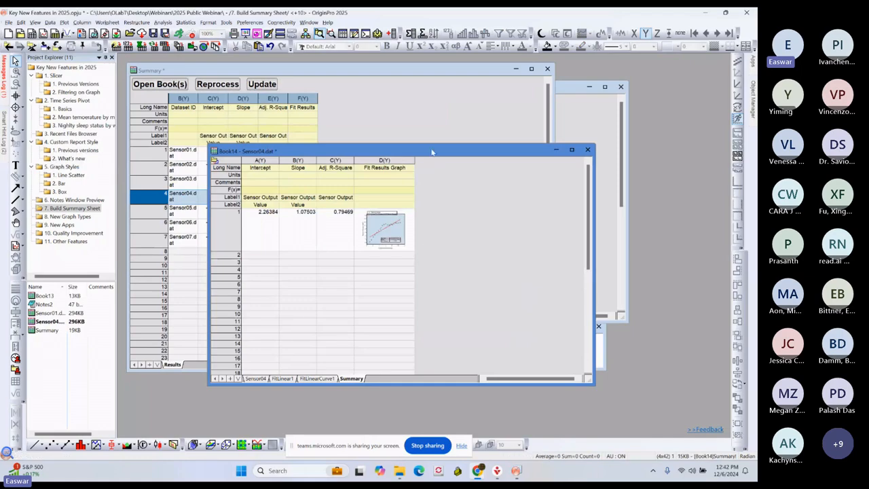
pyautogui.moveTo(432, 151); pyautogui.dragTo(479, 150)
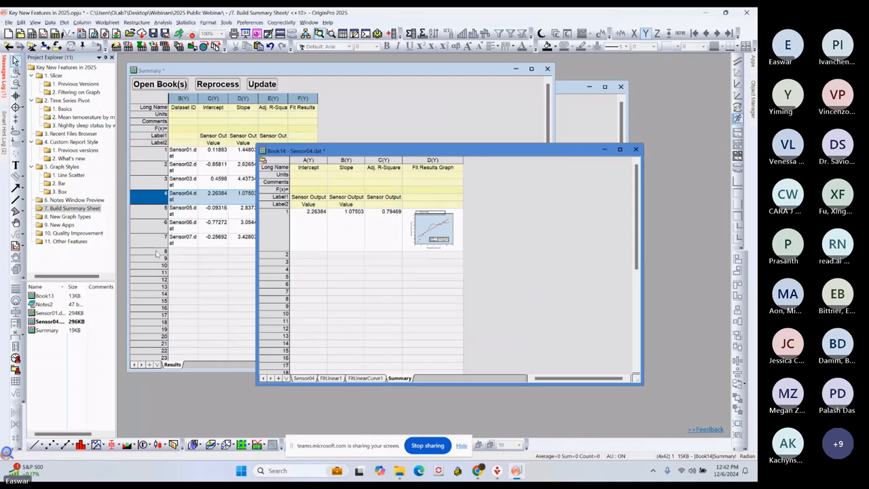
# Step: Open the "8. New Graph Types" folder, switch to Chrome, and find New Graph Types on OriginLab's 2025 Feature Highlights page
pyautogui.click(74, 217)
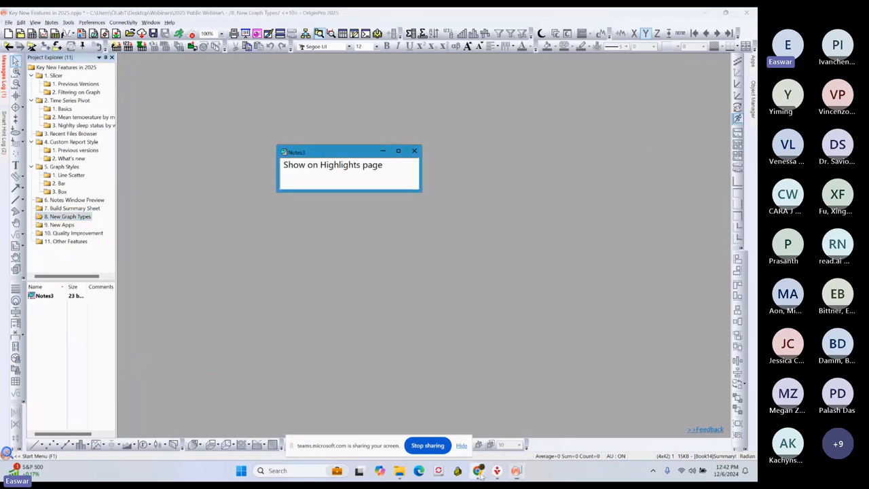
pyautogui.moveTo(477, 471)
pyautogui.click(390, 427)
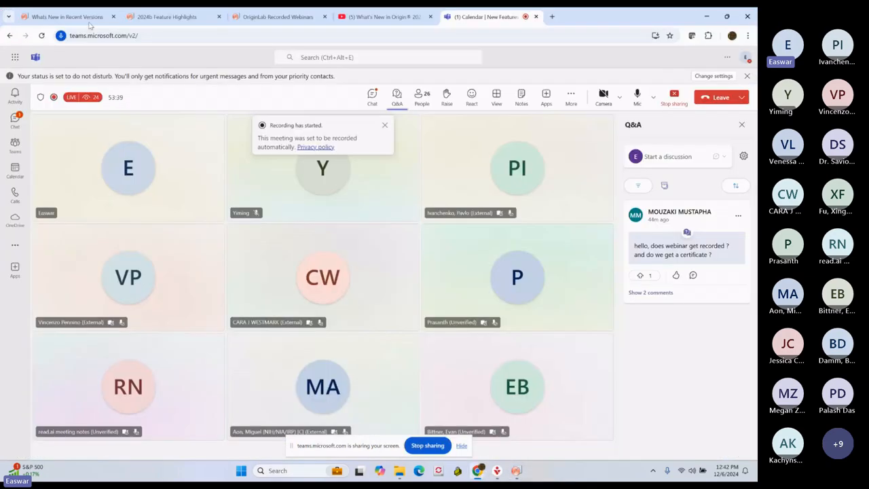
pyautogui.click(67, 16)
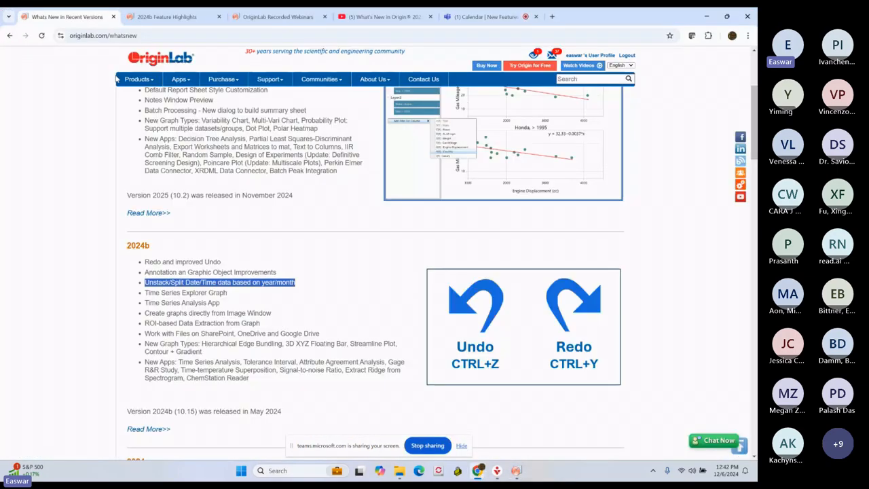
pyautogui.click(153, 67)
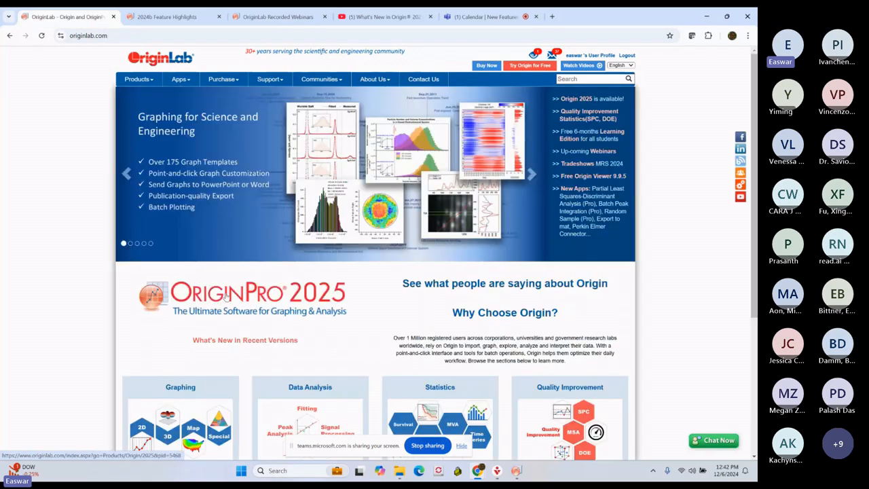
pyautogui.click(227, 296)
pyautogui.scroll(-15, 421, 203)
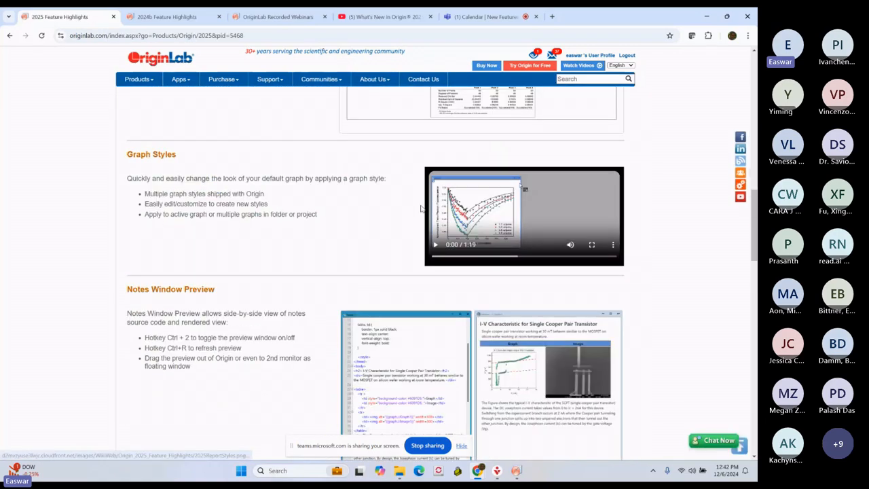
pyautogui.scroll(-5, 421, 208)
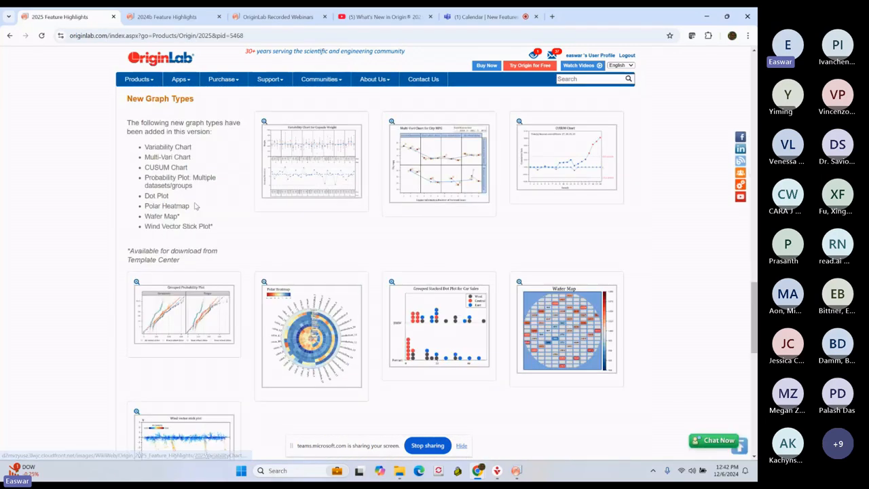
# Step: Examine enlarged images of the Variability Chart, Multi-Vari Chart, CUSUM Chart and Grouped Probability Plot, closing each one
pyautogui.click(288, 172)
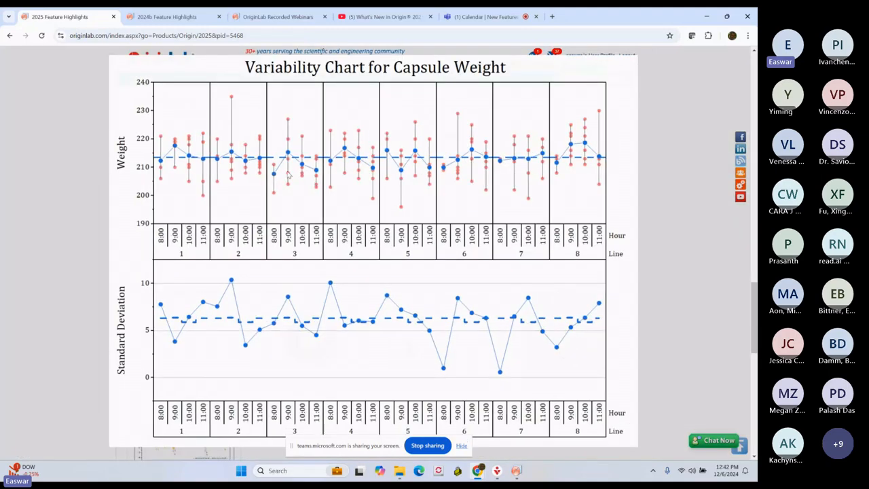
pyautogui.click(411, 152)
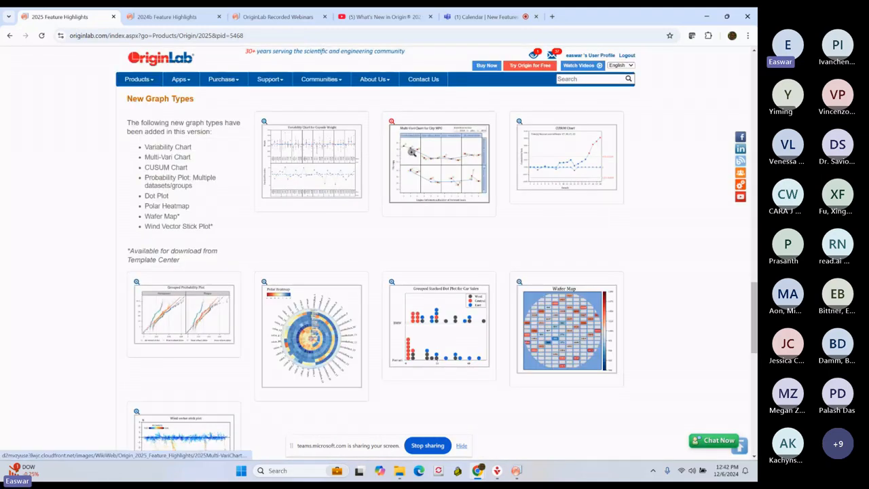
pyautogui.click(411, 152)
pyautogui.click(412, 152)
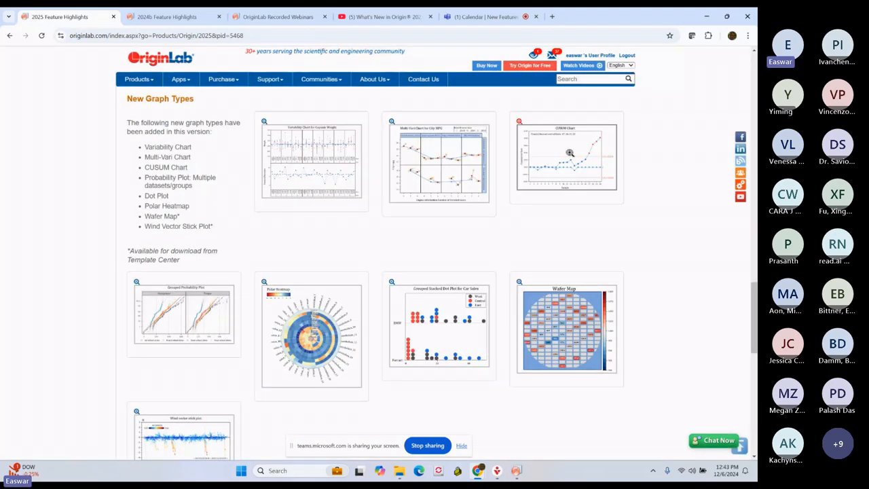
pyautogui.click(569, 153)
pyautogui.click(568, 153)
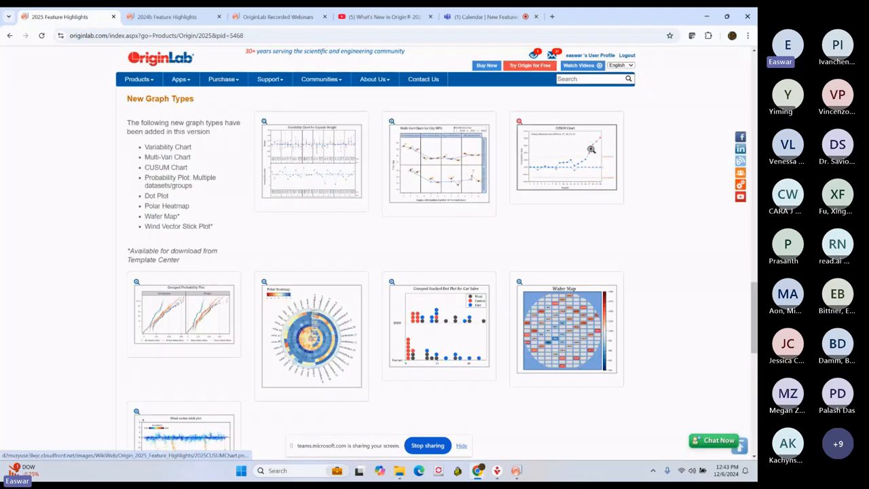
pyautogui.click(179, 315)
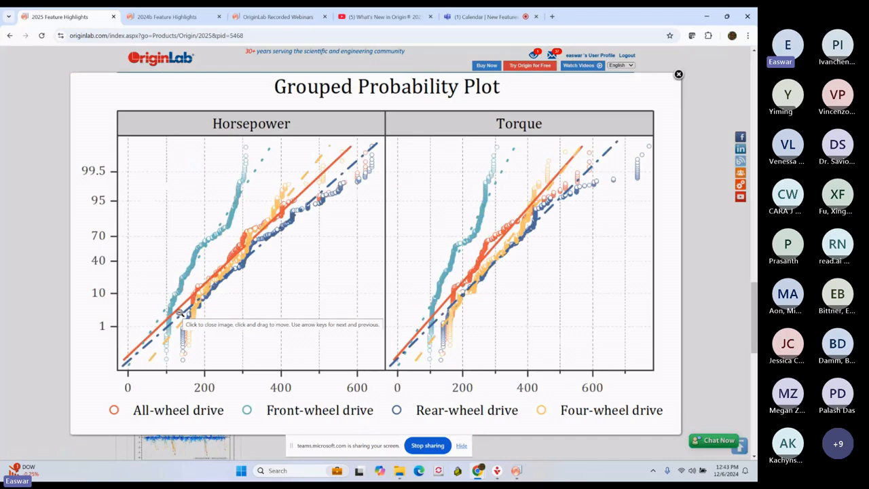
pyautogui.click(180, 316)
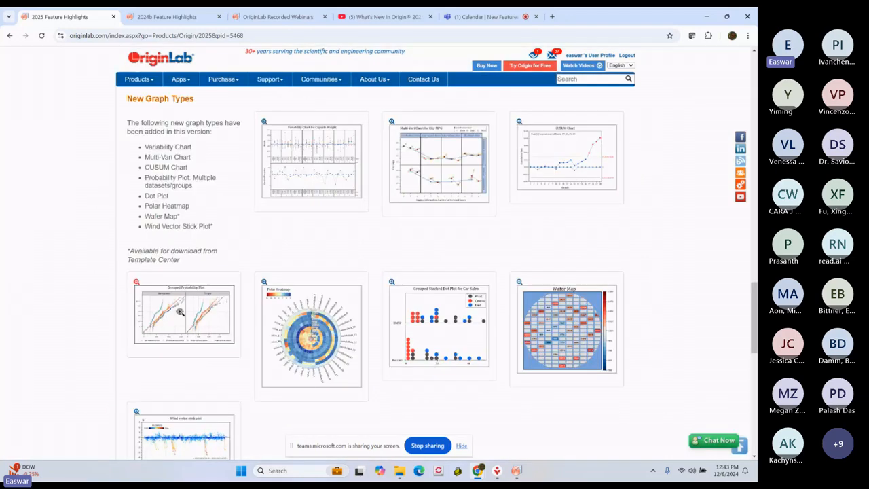
# Step: Examine enlarged images of the Polar Heatmap, Grouped Stacked Dot Plot, Wafer Map and Wind vector stick plot, closing each one
pyautogui.click(307, 336)
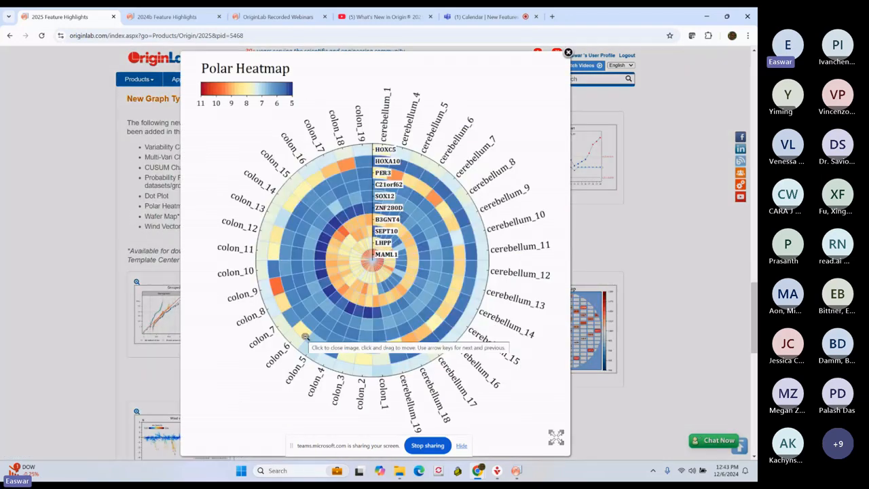
pyautogui.click(308, 336)
pyautogui.click(453, 326)
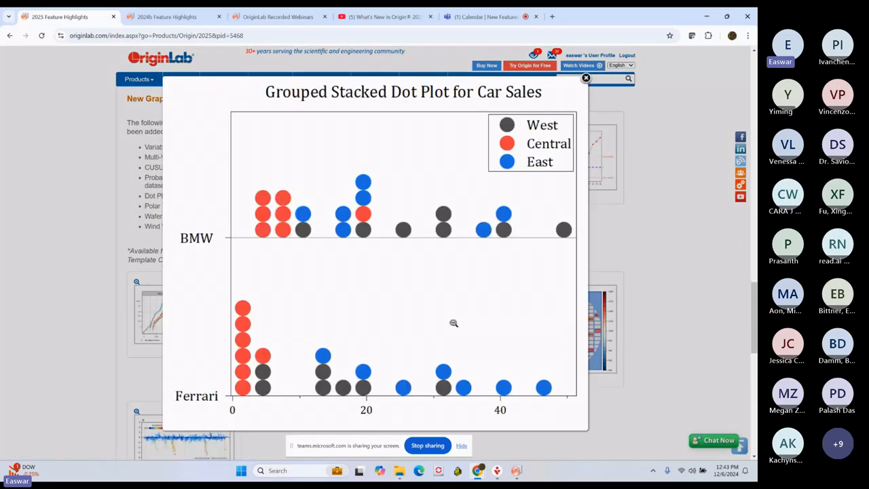
pyautogui.click(453, 325)
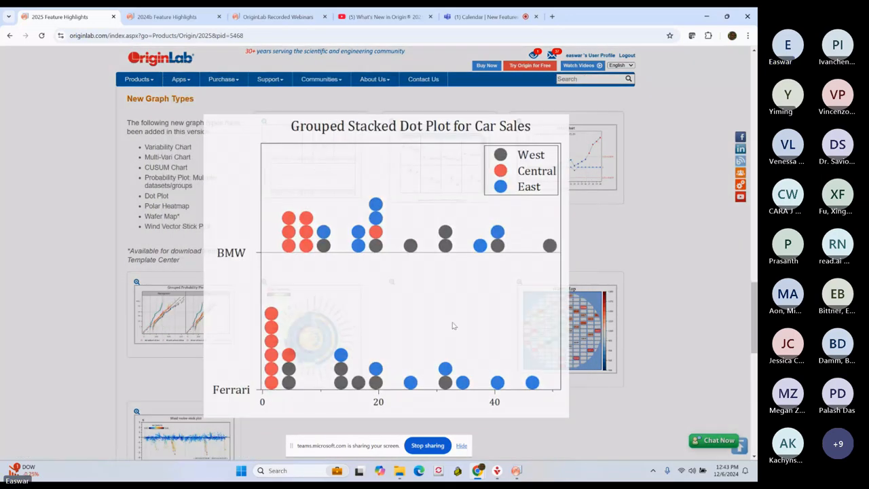
pyautogui.click(540, 319)
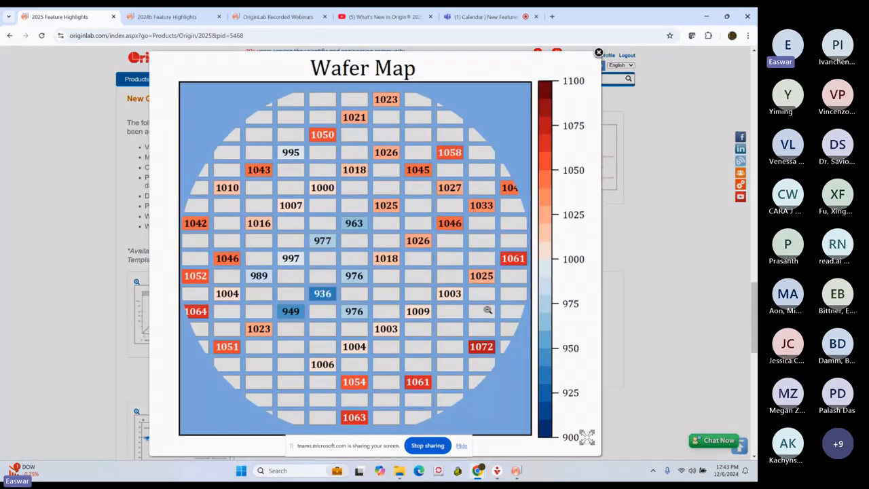
pyautogui.click(487, 310)
pyautogui.scroll(-2, 234, 307)
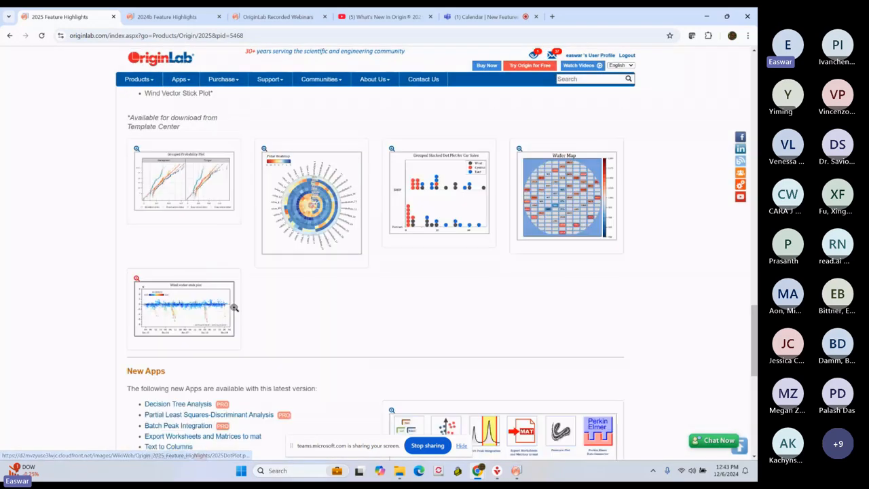
pyautogui.click(234, 307)
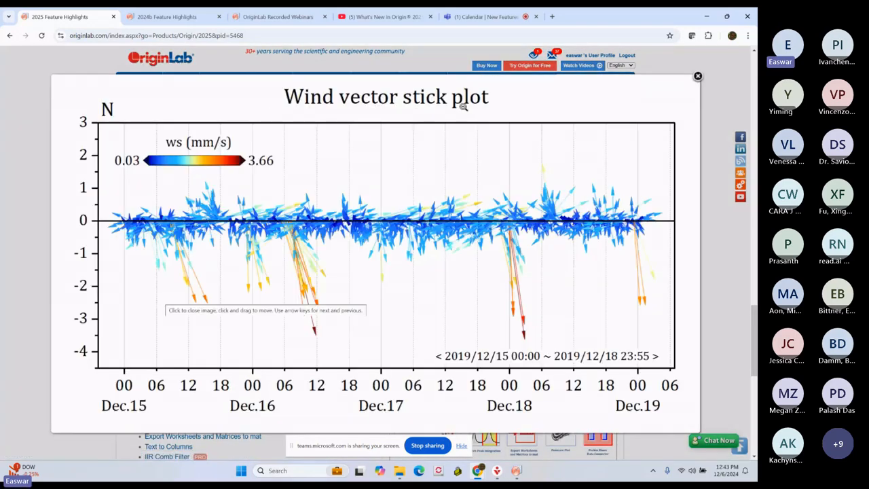
pyautogui.click(697, 77)
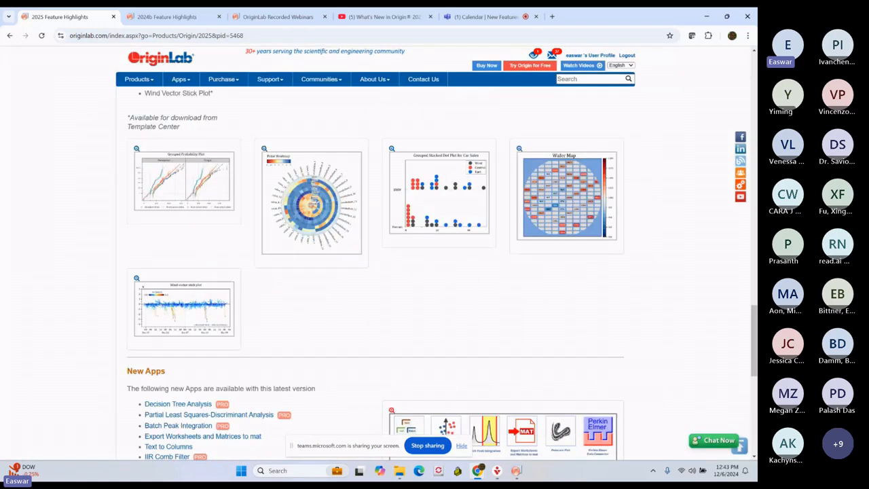
# Step: Switch to OriginPro, add a blank workbook, and check the Wafer Map and Wind Vectors Stick Diagram entries in the Template Center
pyautogui.click(515, 472)
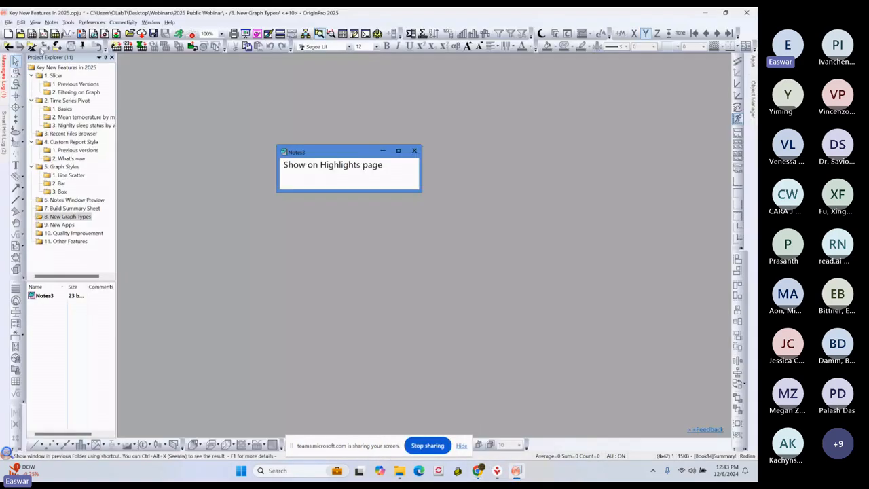
pyautogui.click(8, 33)
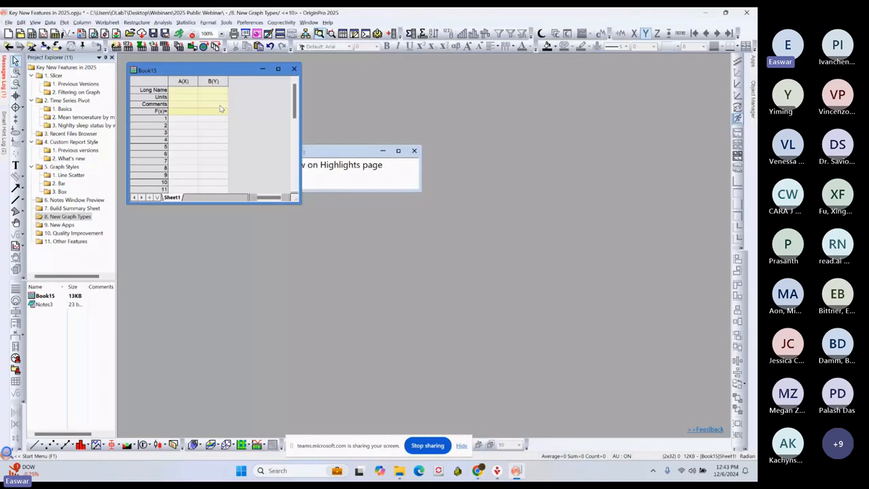
pyautogui.click(64, 22)
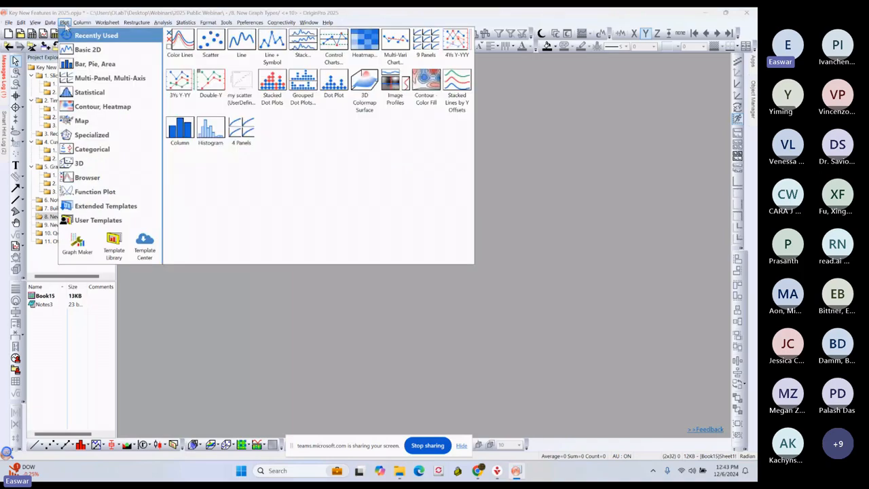
pyautogui.click(153, 251)
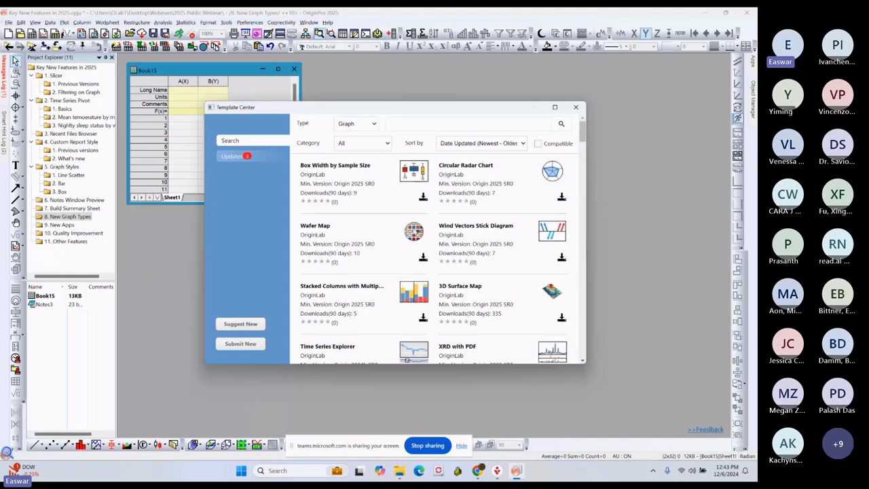
pyautogui.moveTo(416, 233)
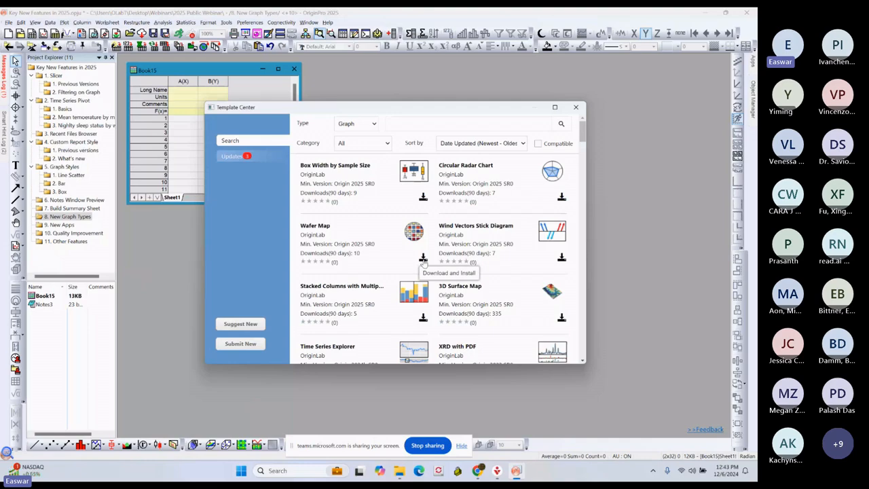
pyautogui.click(576, 108)
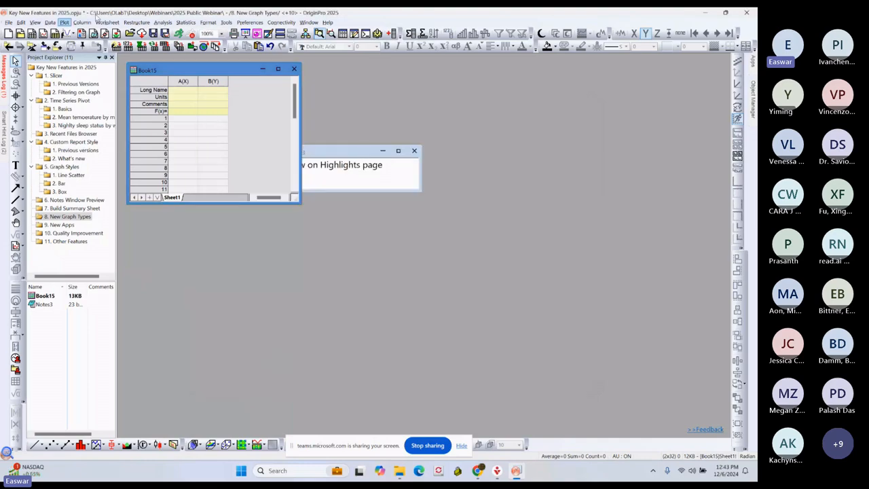
# Step: View the Extended Templates category of plot types without creating a graph
pyautogui.click(64, 22)
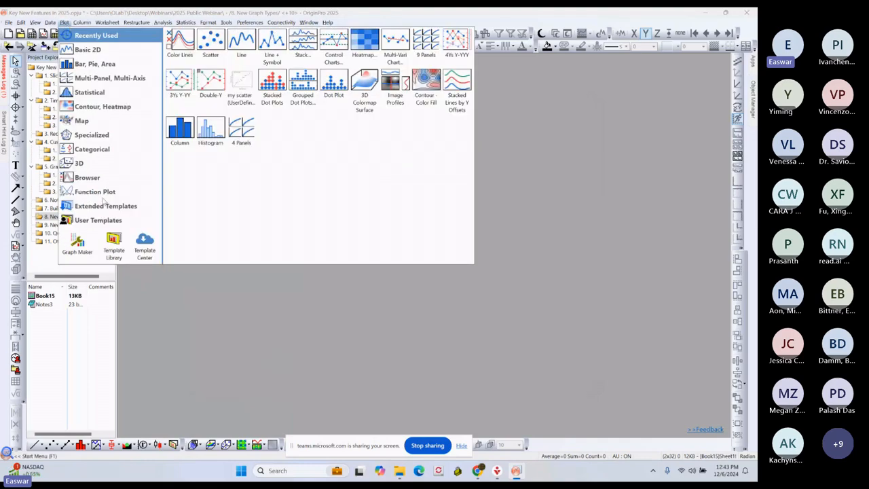
pyautogui.moveTo(104, 206)
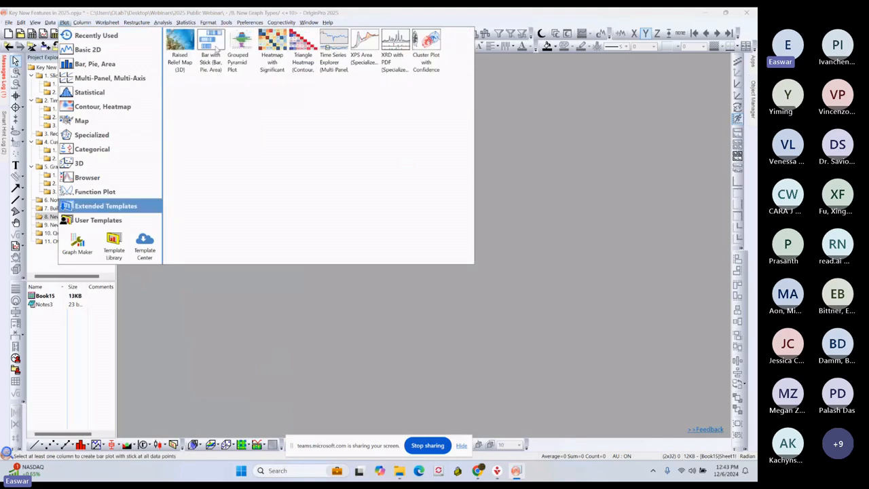
pyautogui.click(583, 182)
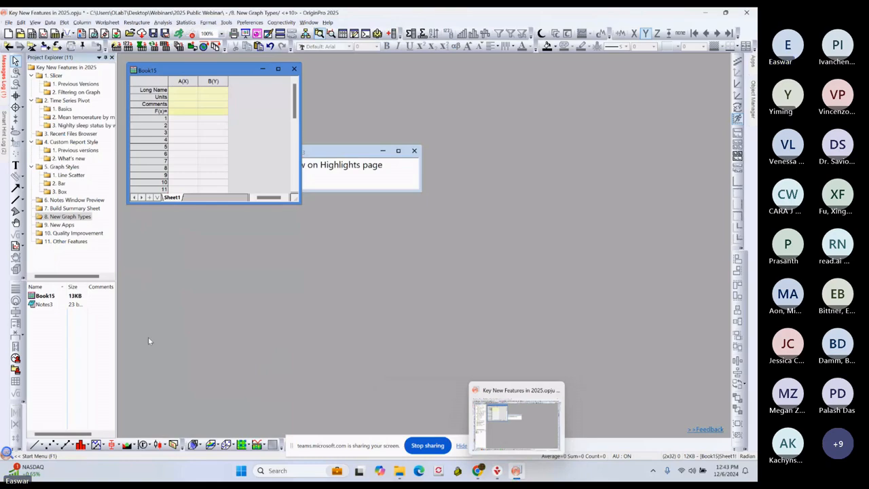
# Step: Open the "9. New Apps" folder and browse the newest apps in the App Center, closing it when done
pyautogui.click(60, 225)
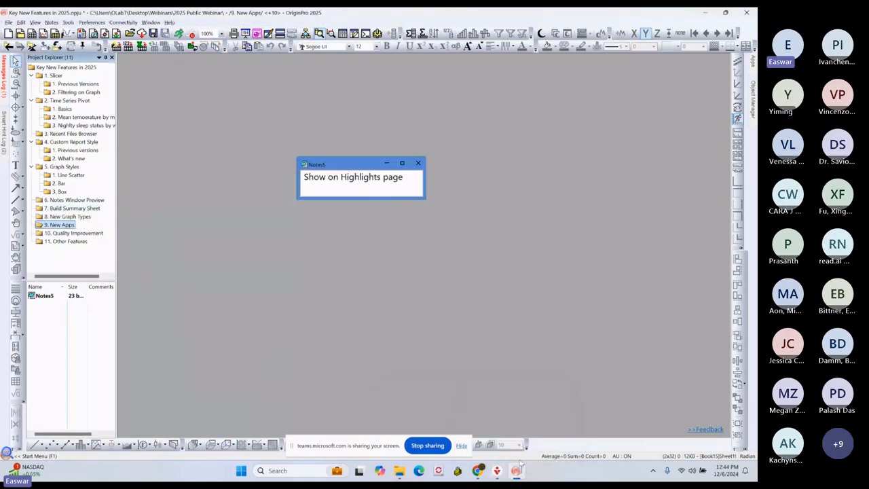
pyautogui.click(752, 62)
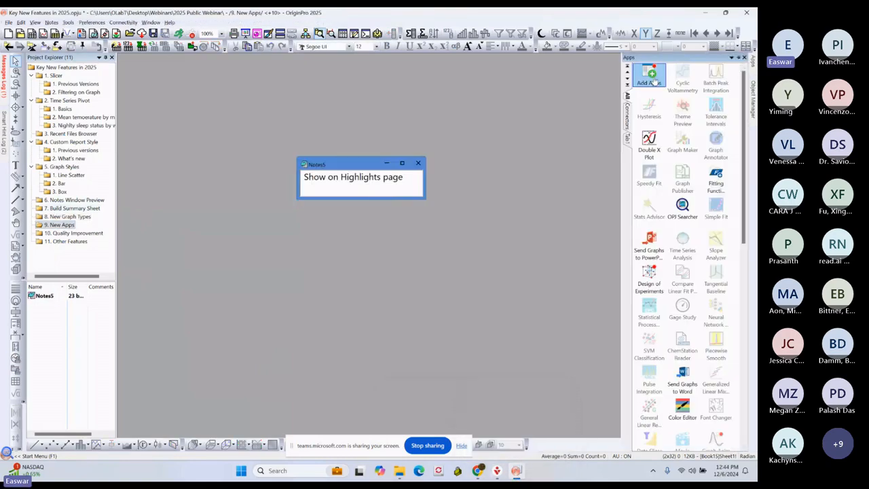
pyautogui.click(651, 80)
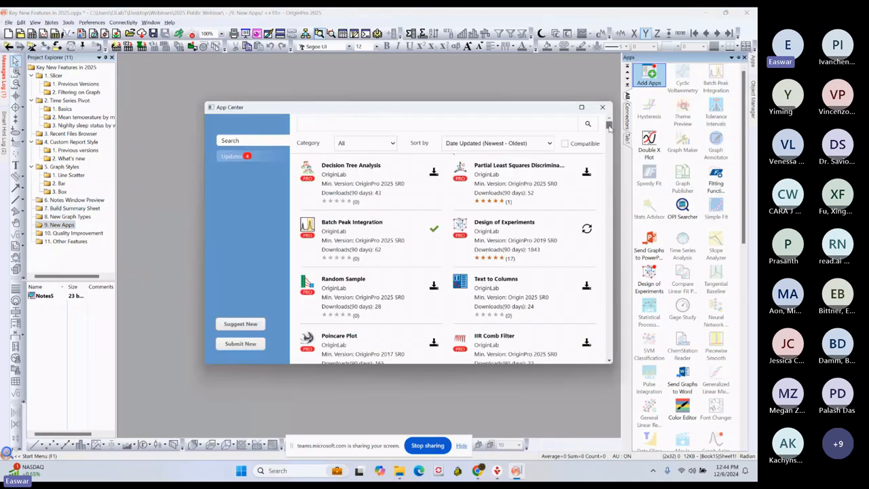
pyautogui.moveTo(609, 126)
pyautogui.mouseDown()
pyautogui.moveTo(609, 140)
pyautogui.moveTo(610, 127)
pyautogui.mouseUp()
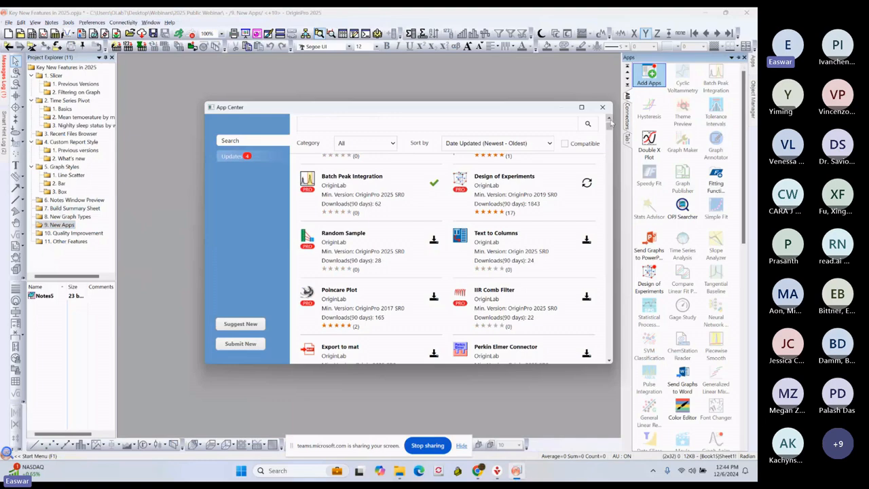
pyautogui.moveTo(609, 122); pyautogui.dragTo(608, 119)
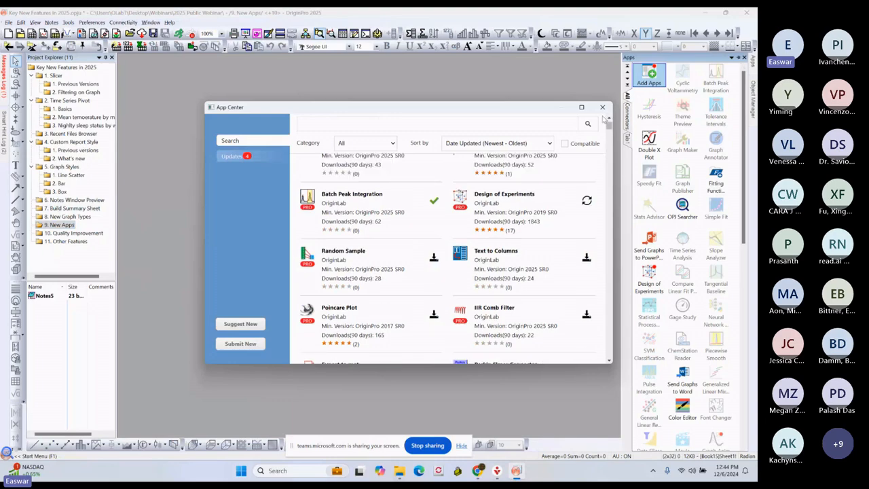
pyautogui.click(602, 108)
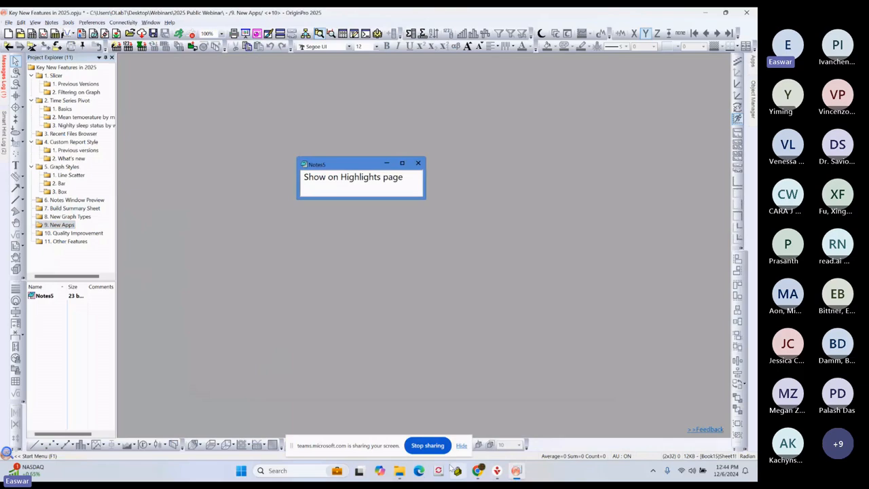
# Step: Switch to Chrome, open the Batch Peak Integration app page from the New Apps list, and examine its enlarged screenshot
pyautogui.moveTo(479, 475)
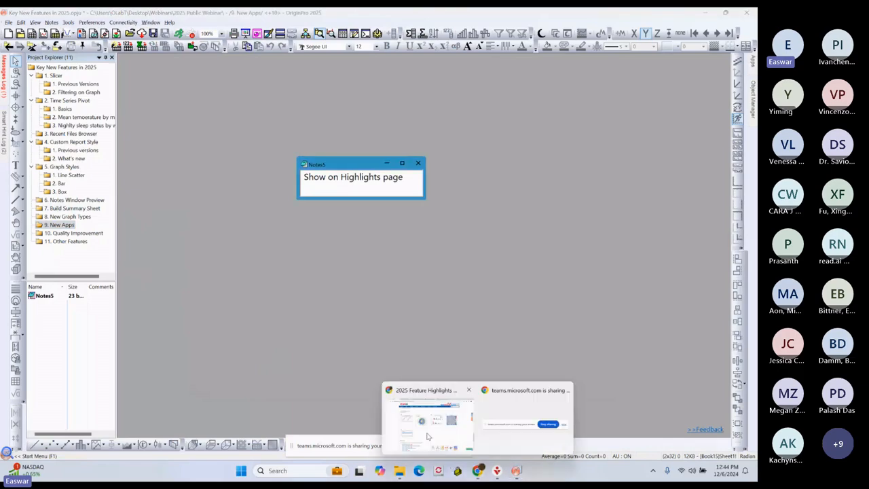
pyautogui.click(427, 436)
pyautogui.scroll(-2, 401, 294)
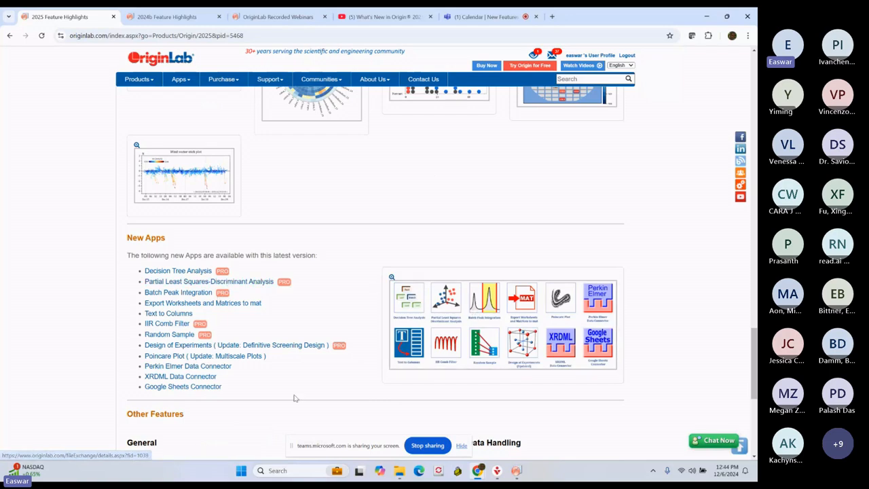
pyautogui.click(181, 295)
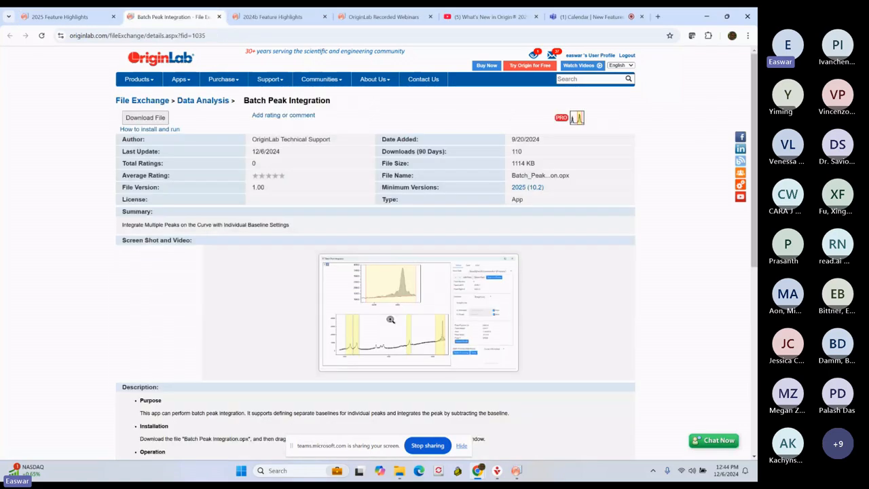
pyautogui.click(432, 324)
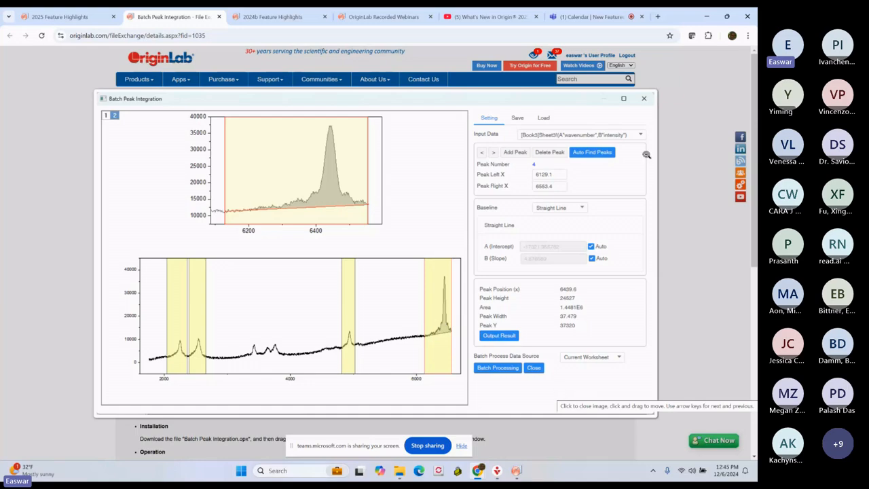
pyautogui.click(644, 98)
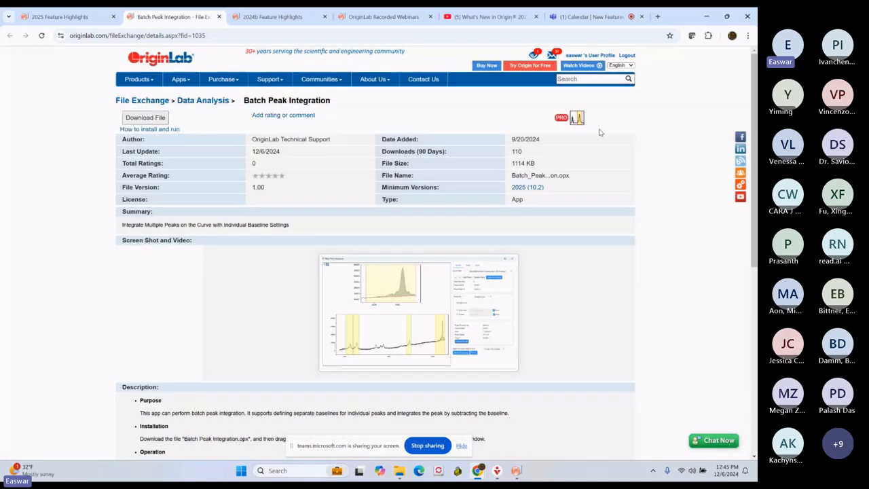
# Step: Return to the 2025 Feature Highlights page and highlight the General, Graphing and Data Handling lists under Other Features in turn
pyautogui.click(54, 16)
pyautogui.scroll(-3, 249, 201)
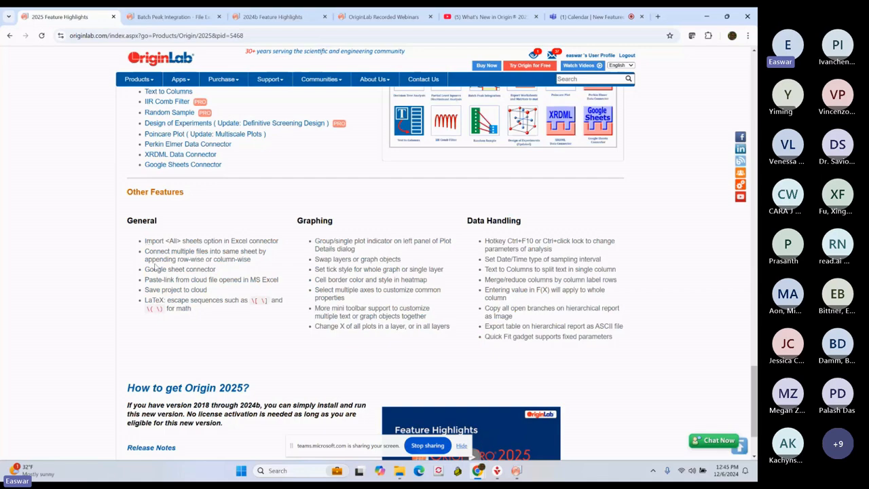
pyautogui.moveTo(190, 310); pyautogui.dragTo(147, 239)
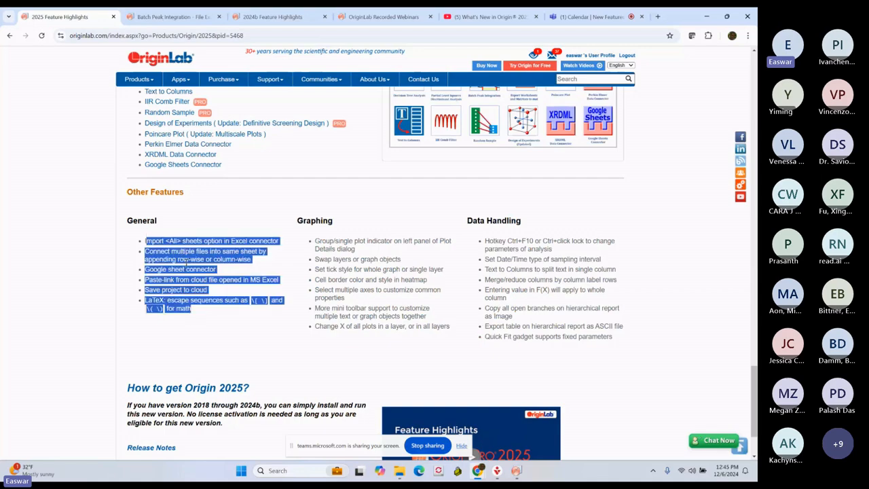
pyautogui.moveTo(443, 339); pyautogui.dragTo(316, 241)
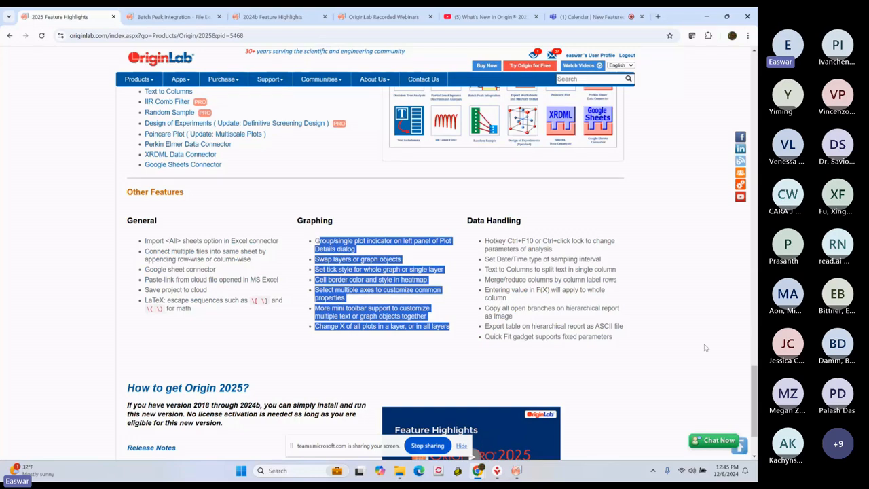
pyautogui.moveTo(640, 333); pyautogui.dragTo(485, 241)
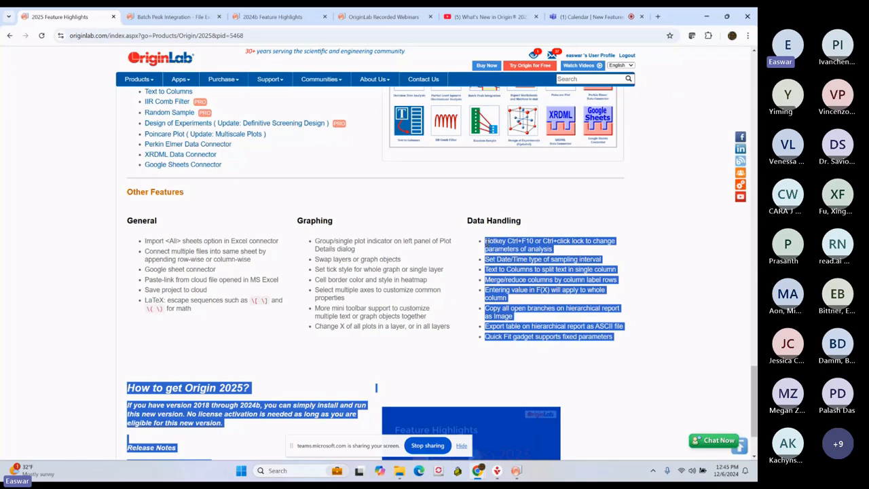
pyautogui.click(362, 278)
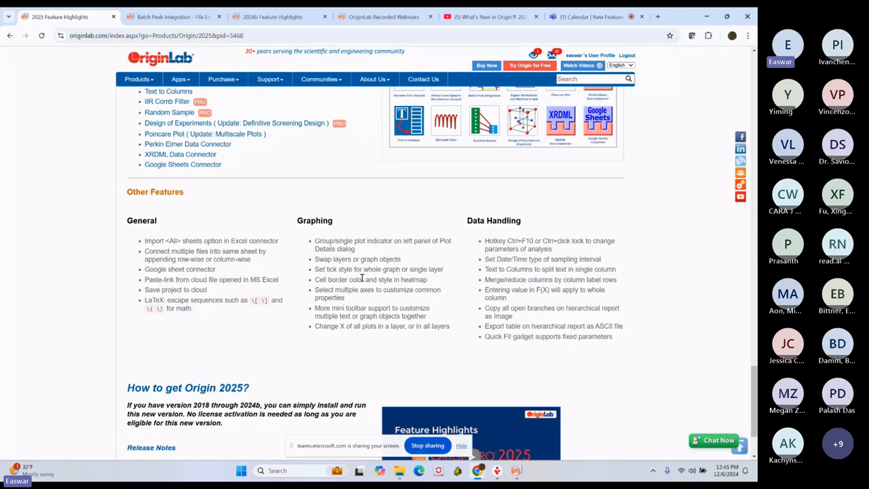
# Step: Switch to OriginPro, glance back at the Other Features lists in Chrome, and return to the OriginPro project
pyautogui.click(515, 471)
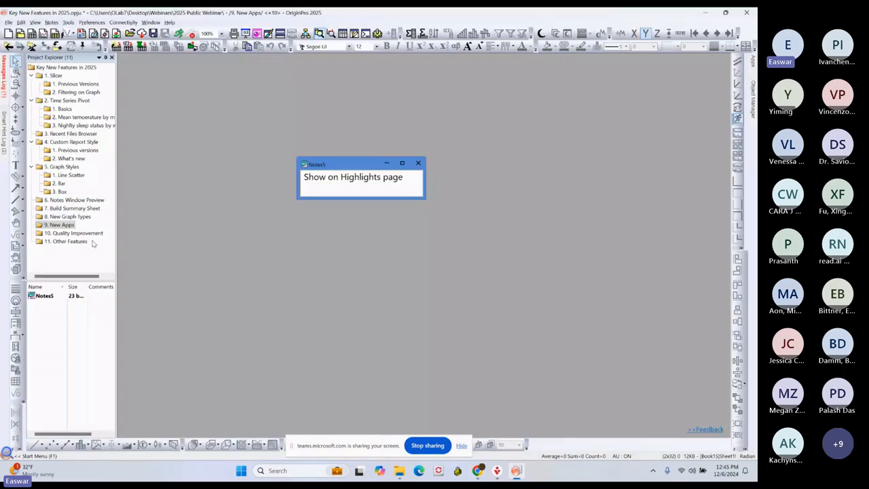
pyautogui.click(704, 13)
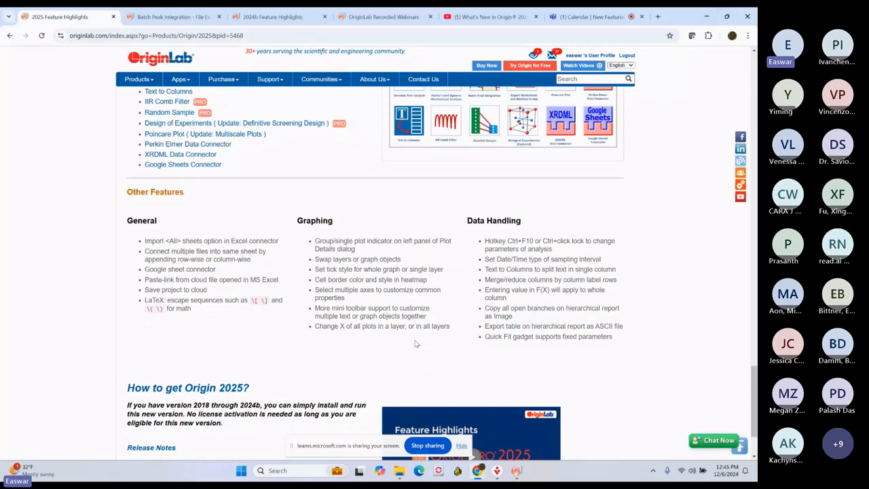
pyautogui.click(516, 473)
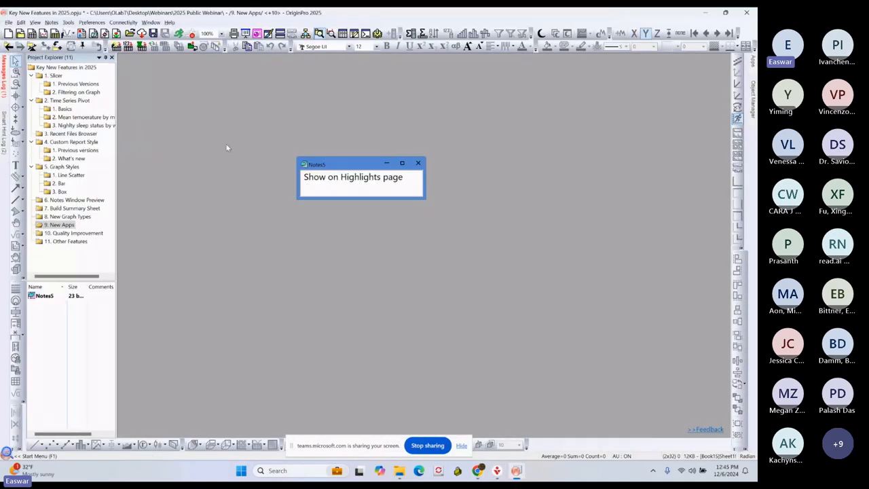
# Step: Open the "11. Other Features" project folder and open the Connect Multiple Files dialog for the empty Book4 worksheet
pyautogui.click(71, 244)
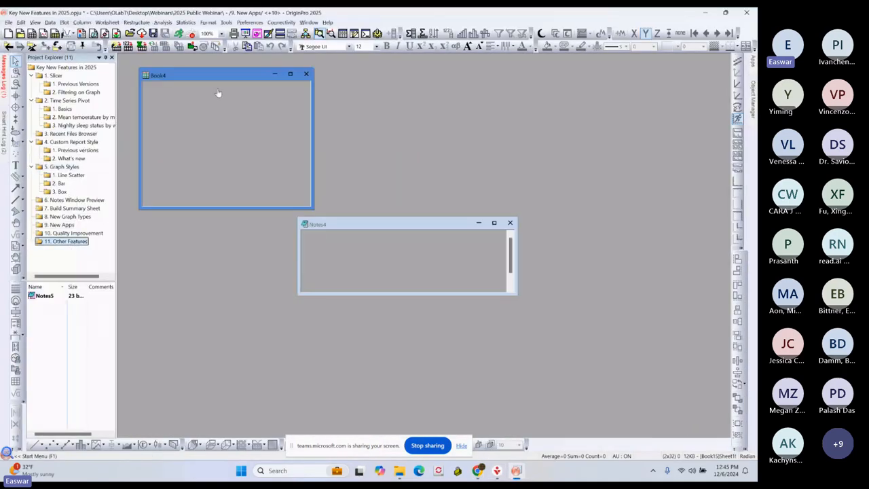
pyautogui.click(51, 22)
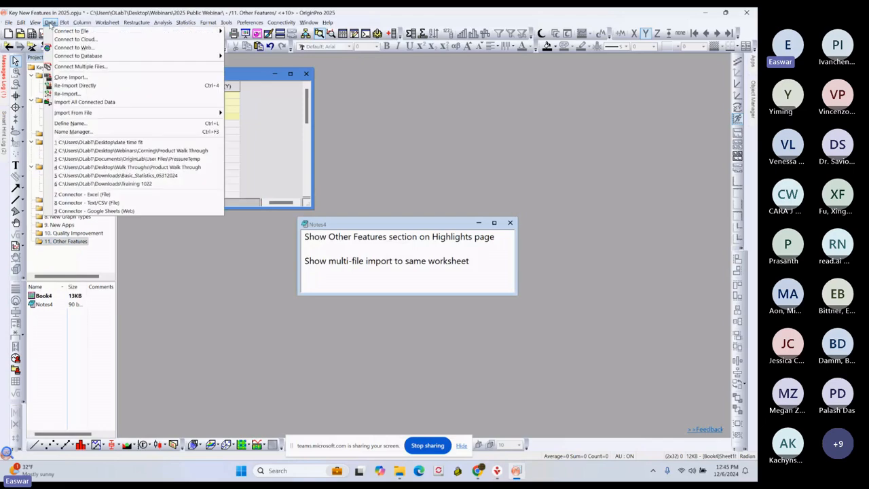
pyautogui.moveTo(64, 22)
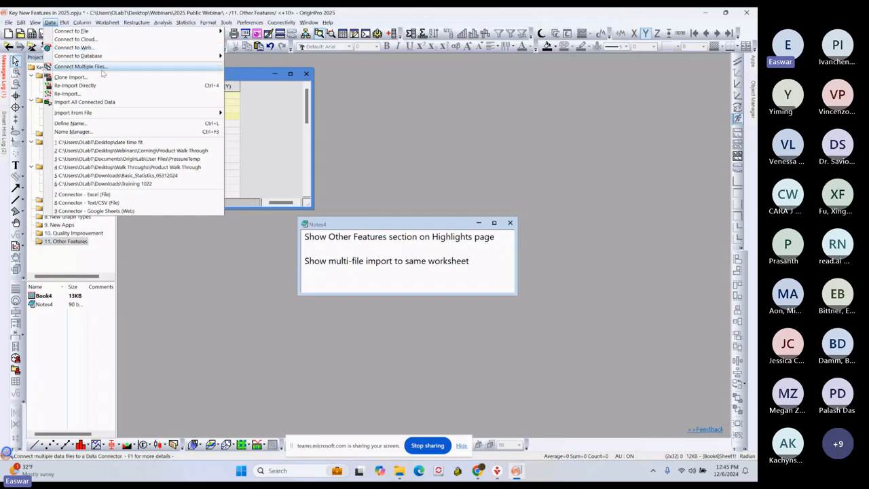
pyautogui.click(80, 66)
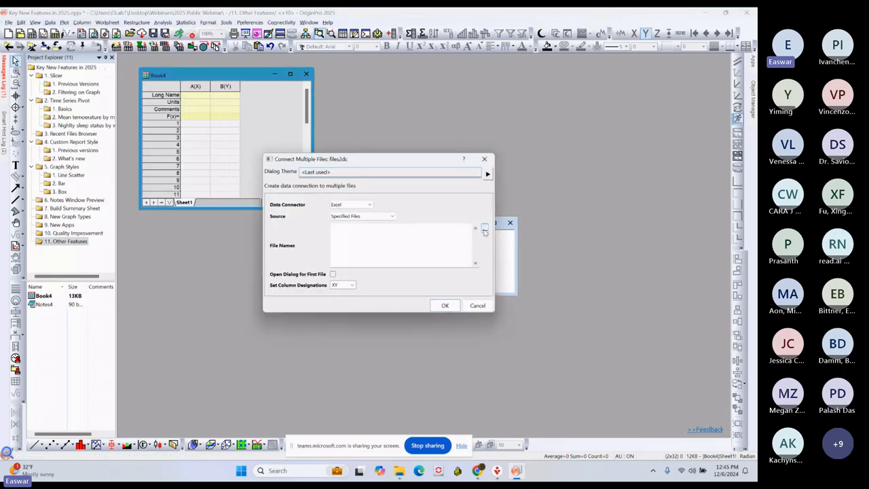
pyautogui.click(484, 229)
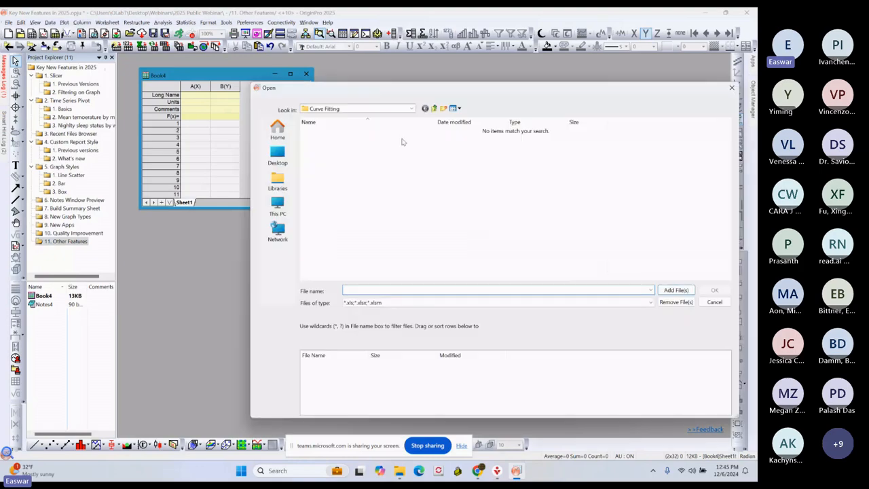
pyautogui.click(434, 108)
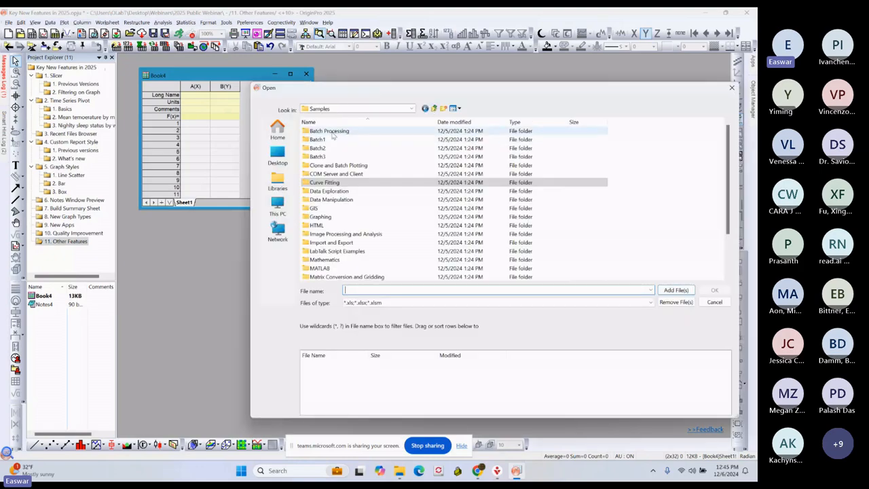
pyautogui.doubleClick(330, 131)
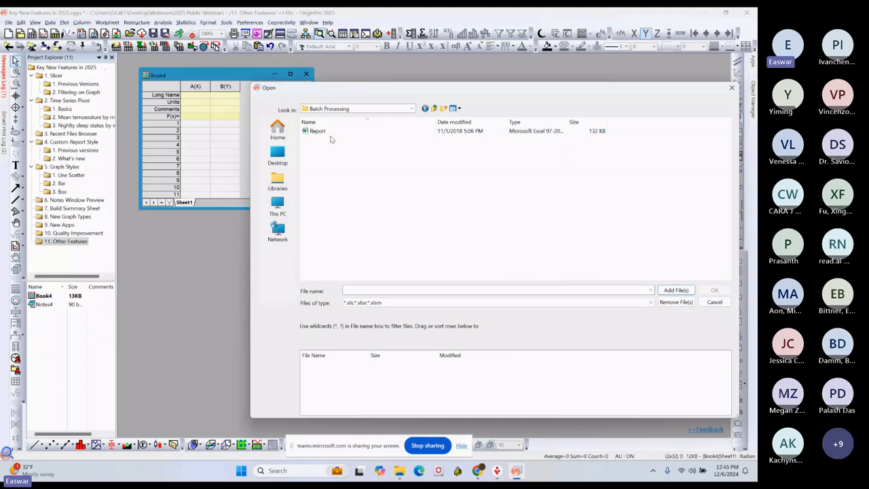
pyautogui.click(494, 303)
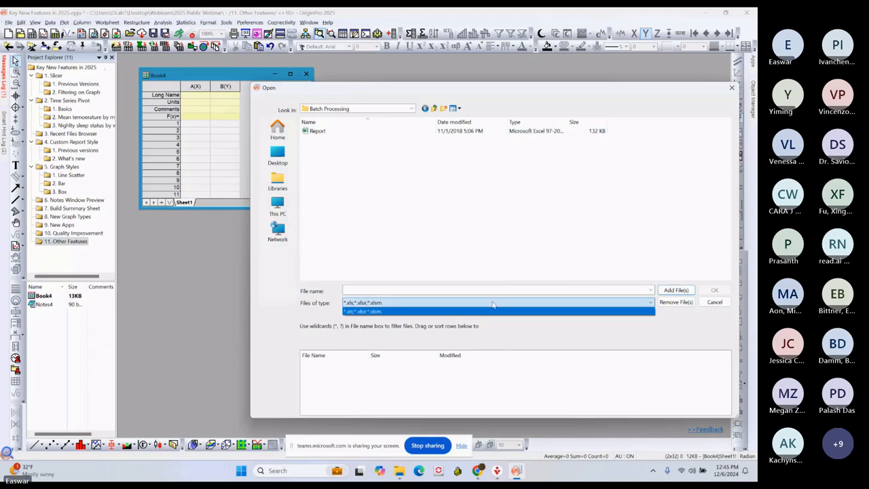
pyautogui.click(423, 290)
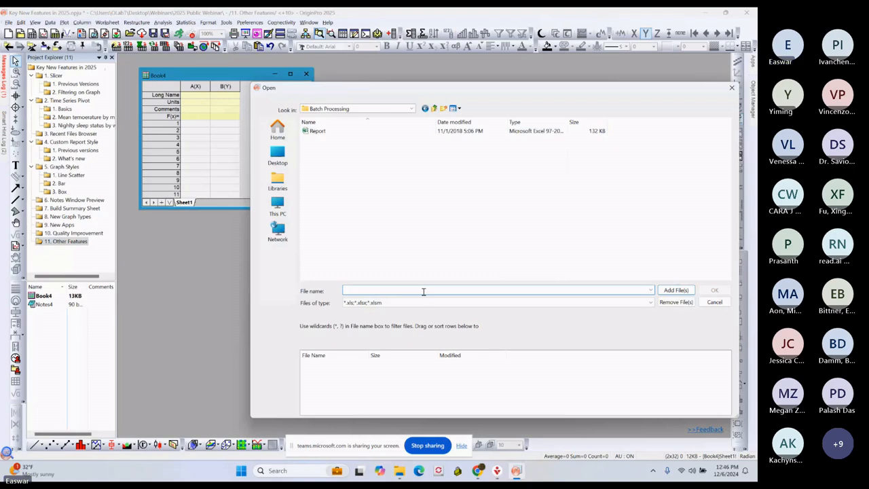
pyautogui.click(711, 302)
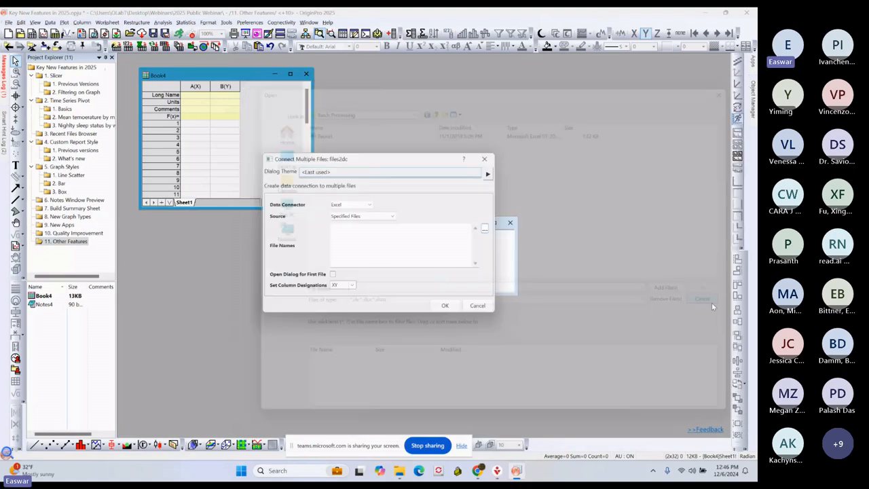
# Step: Set the data connector to CSV and add the files T275K.csv through T365K.csv from the Batch Processing samples folder
pyautogui.click(373, 205)
pyautogui.click(350, 248)
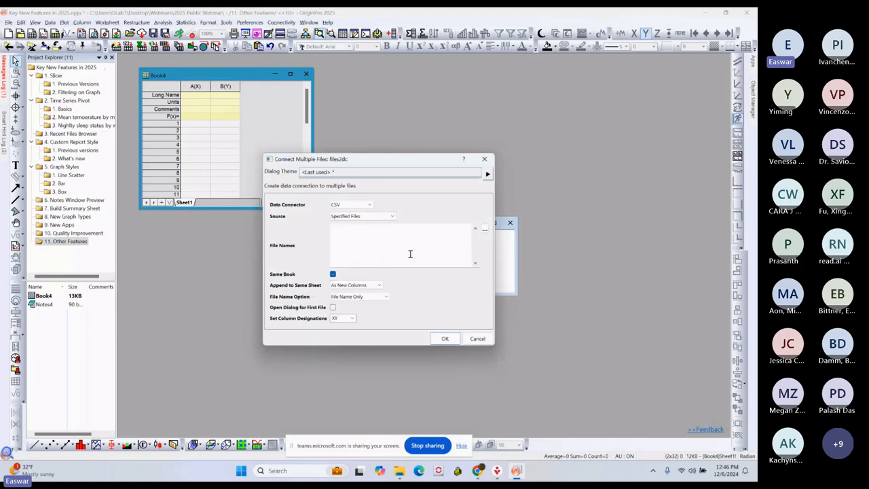
pyautogui.click(484, 230)
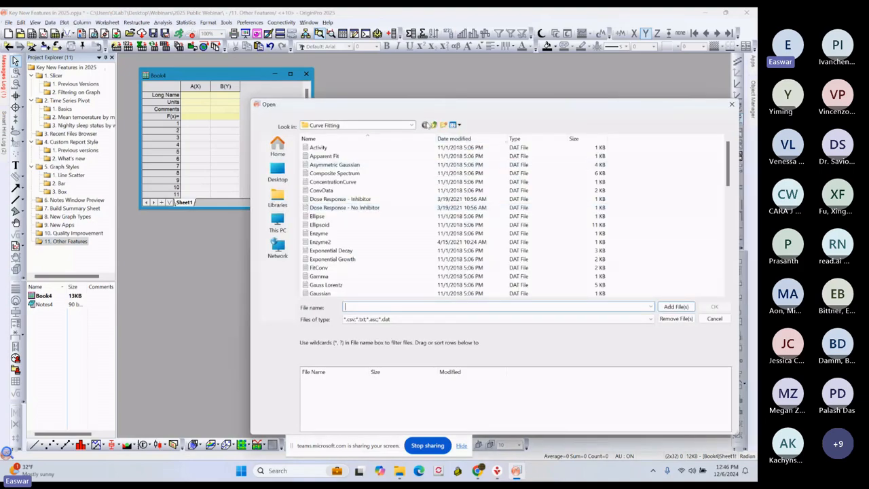
pyautogui.click(434, 125)
pyautogui.doubleClick(336, 147)
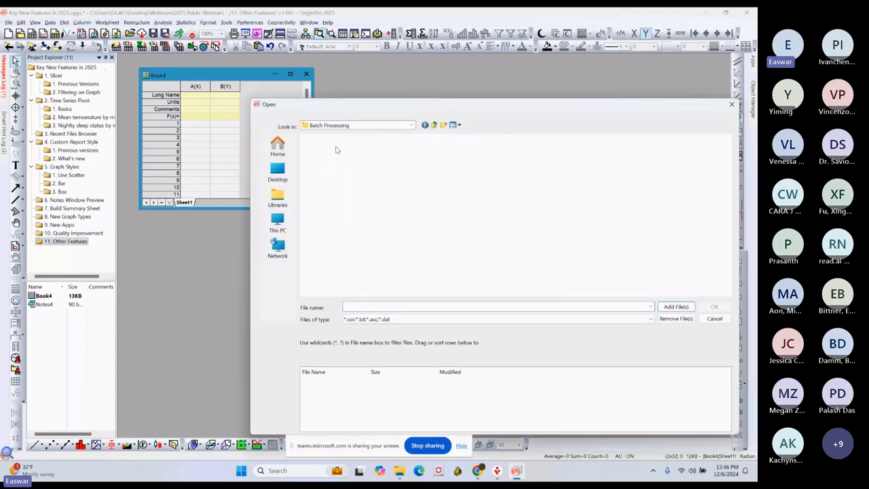
pyautogui.click(316, 147)
pyautogui.keyDown('shift'); pyautogui.click(314, 226); pyautogui.keyUp('shift')
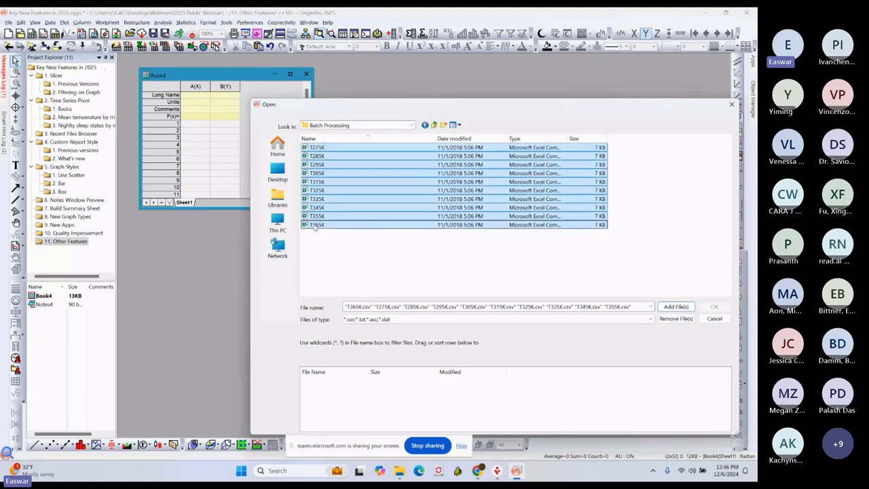
pyautogui.click(676, 307)
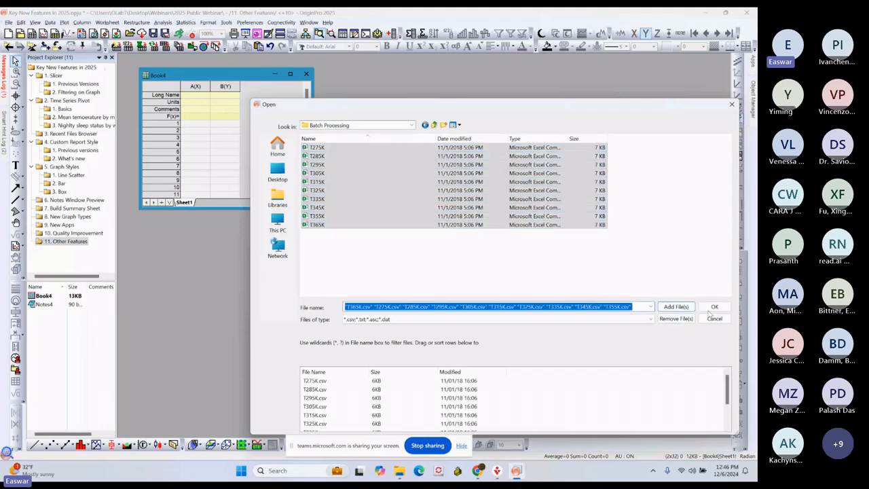
pyautogui.click(713, 307)
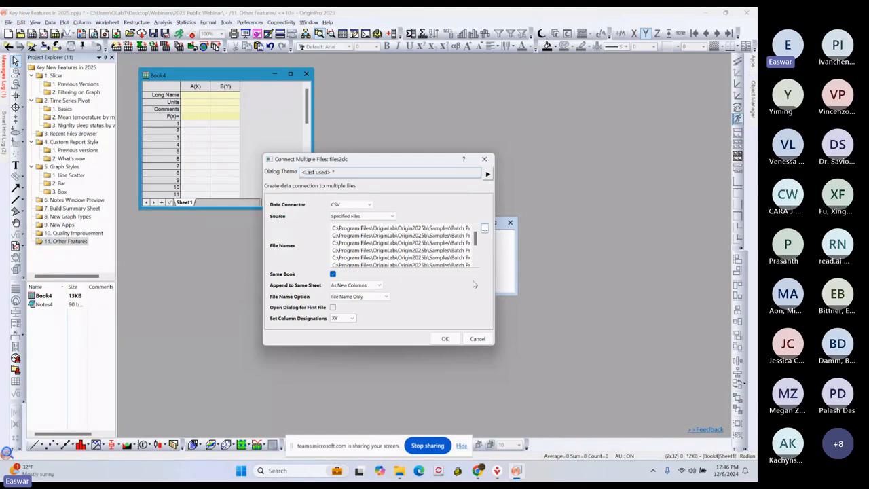
# Step: Keep the file name option at File Name Only and import the CSV files as new columns in the same sheet
pyautogui.click(344, 300)
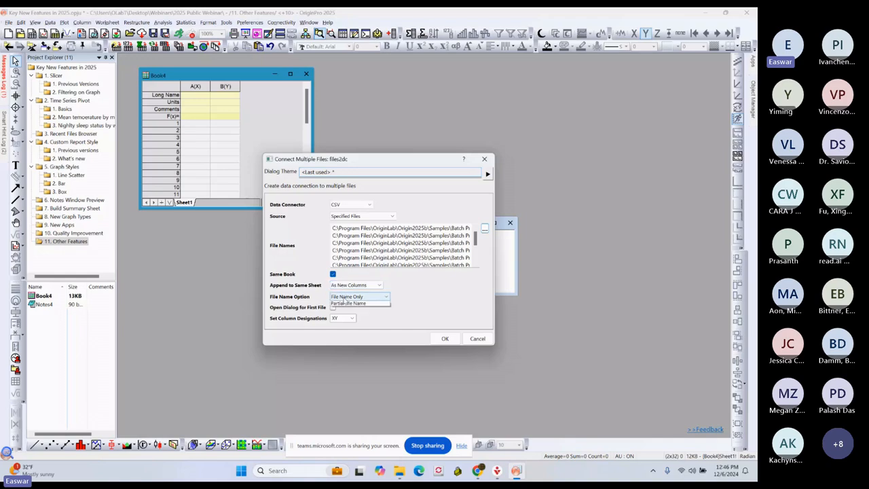
pyautogui.click(344, 300)
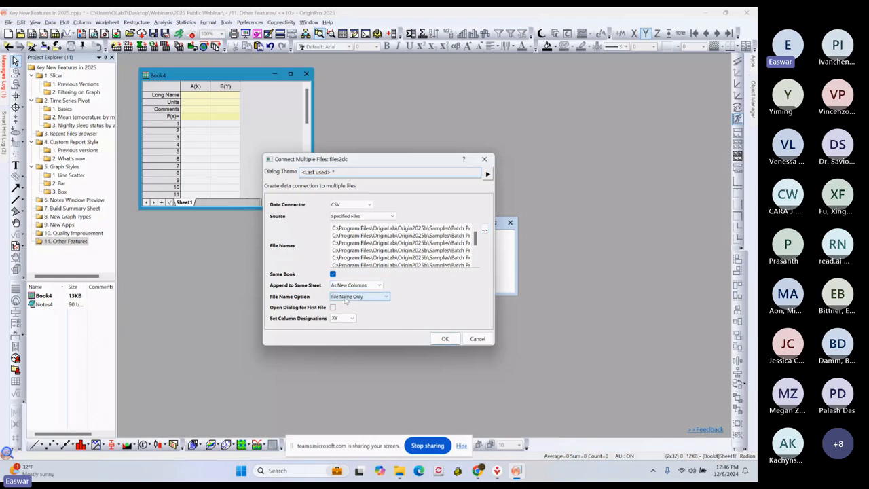
pyautogui.click(438, 337)
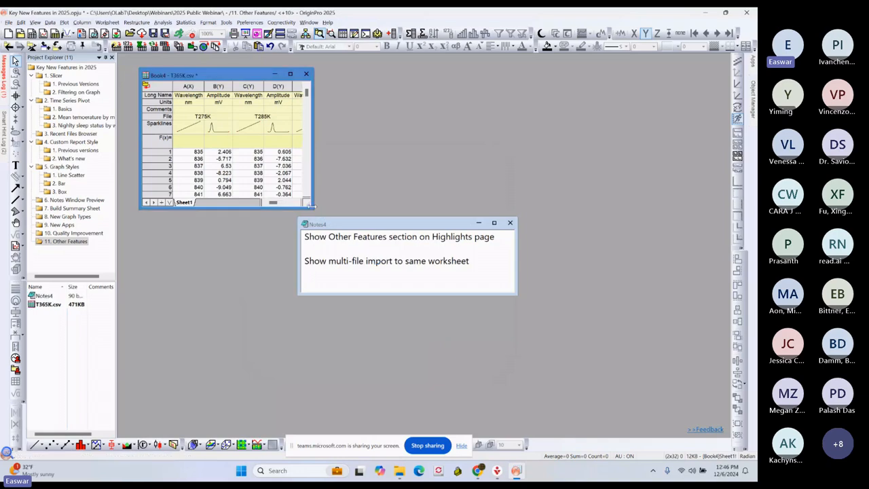
# Step: Widen the Book4 window to show more of the imported columns, and highlight the File label row
pyautogui.moveTo(309, 206); pyautogui.dragTo(731, 219)
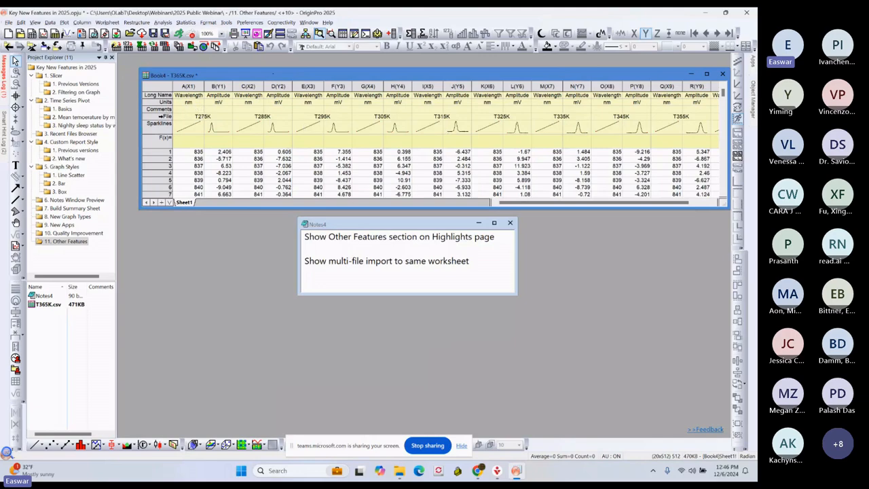
pyautogui.click(165, 116)
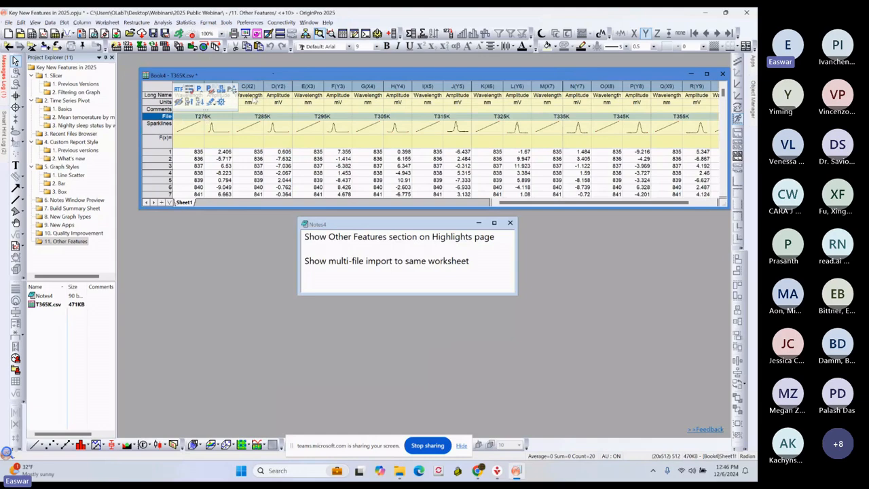
pyautogui.click(291, 166)
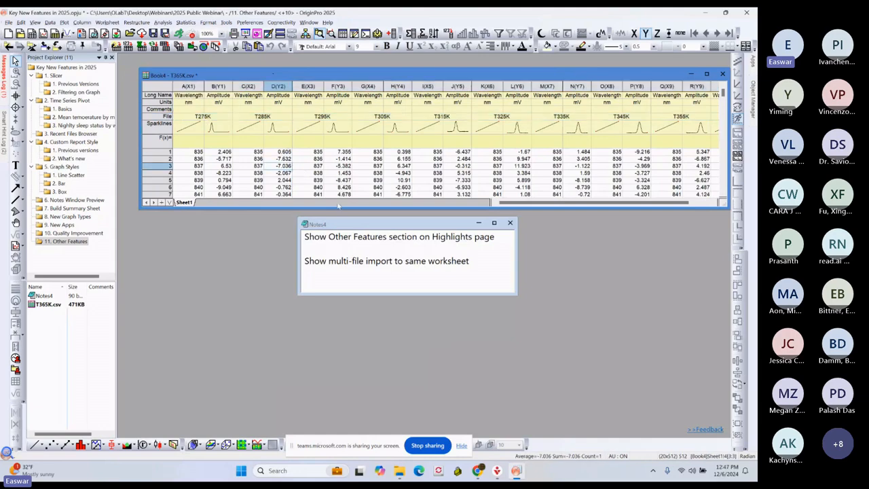
# Step: Switch to Chrome, go back to the start of the 2025 Feature Highlights page, and return to OriginPro
pyautogui.moveTo(477, 471)
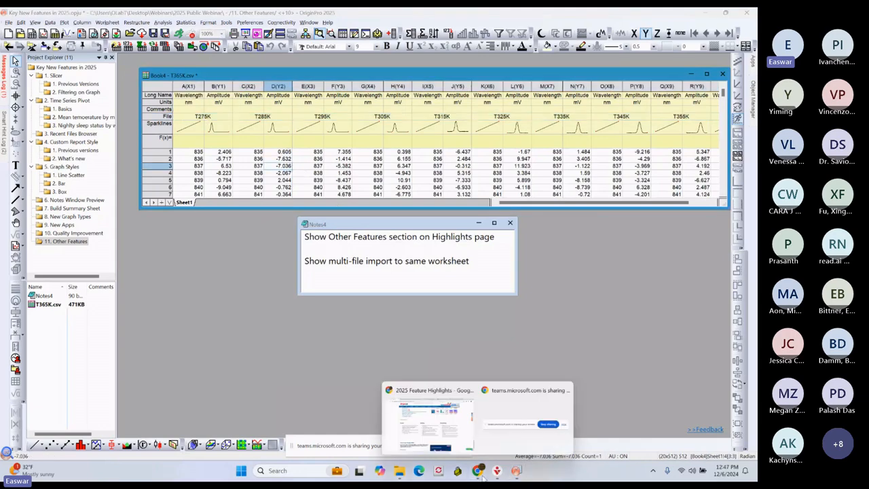
pyautogui.click(432, 433)
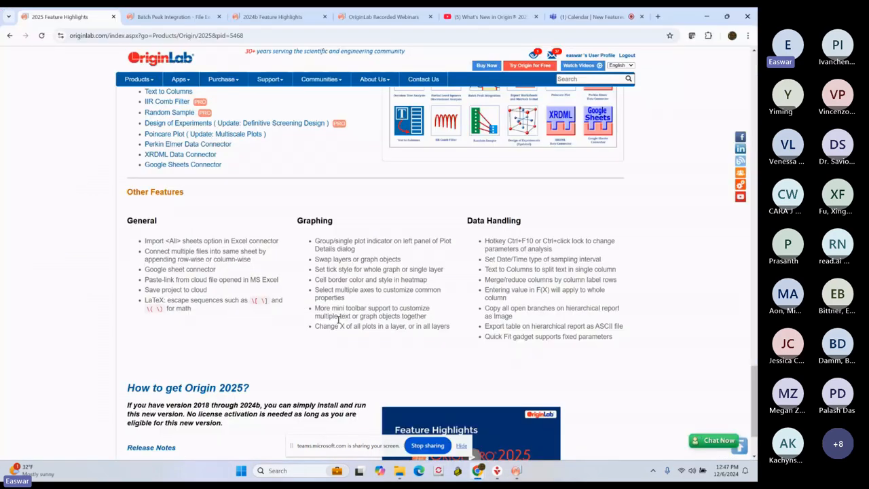
pyautogui.scroll(20, 338, 319)
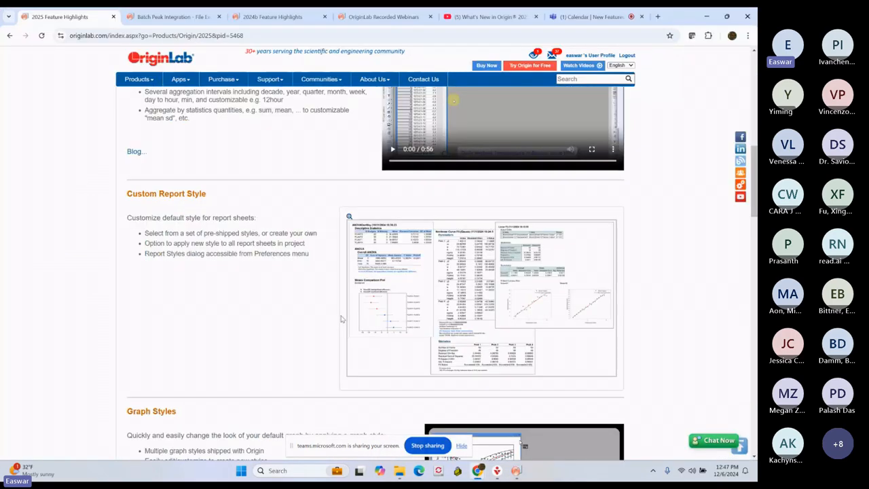
pyautogui.scroll(3, 342, 311)
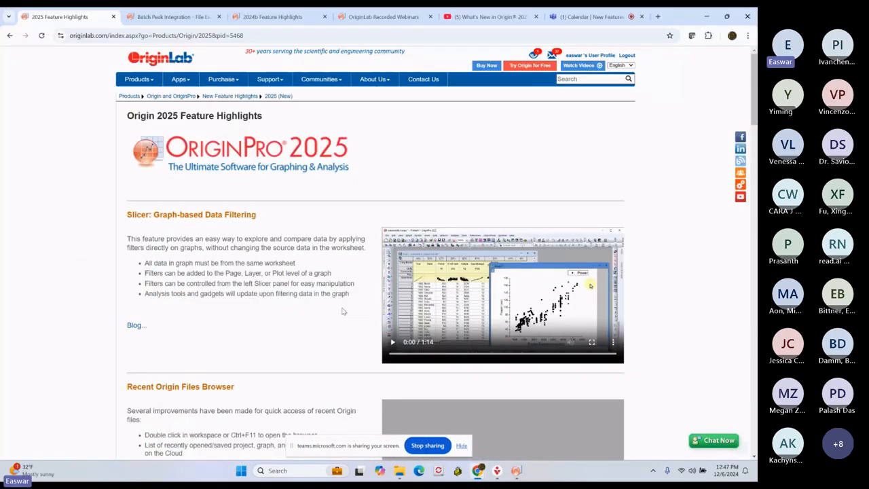
pyautogui.click(516, 470)
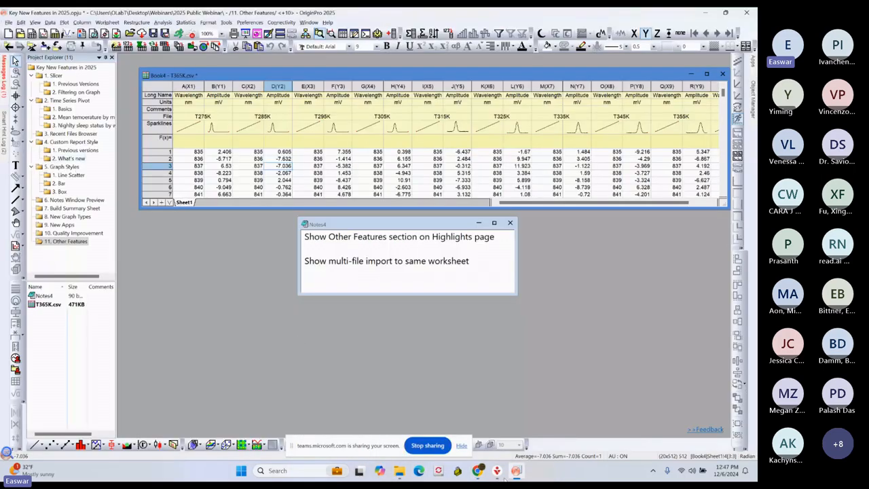
# Step: Switch to Chrome, open the blog post linked under the Slicer feature, skim its instructions and videos, and close it
pyautogui.moveTo(478, 474)
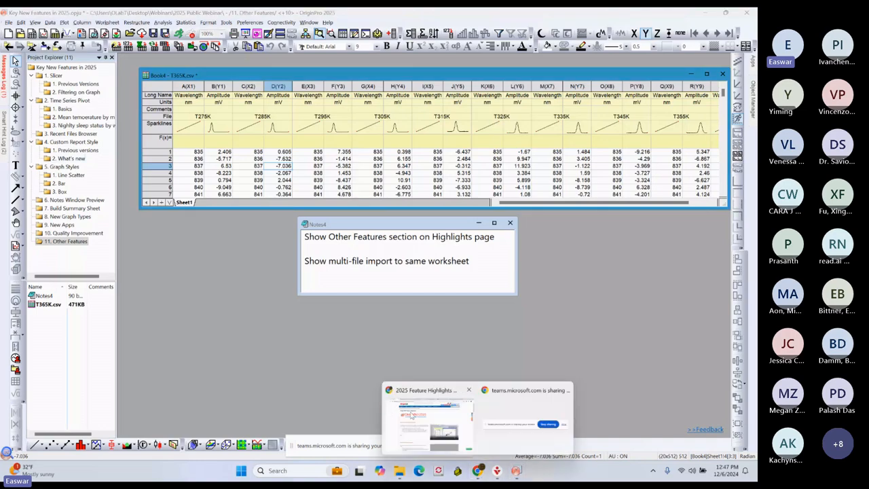
pyautogui.click(410, 415)
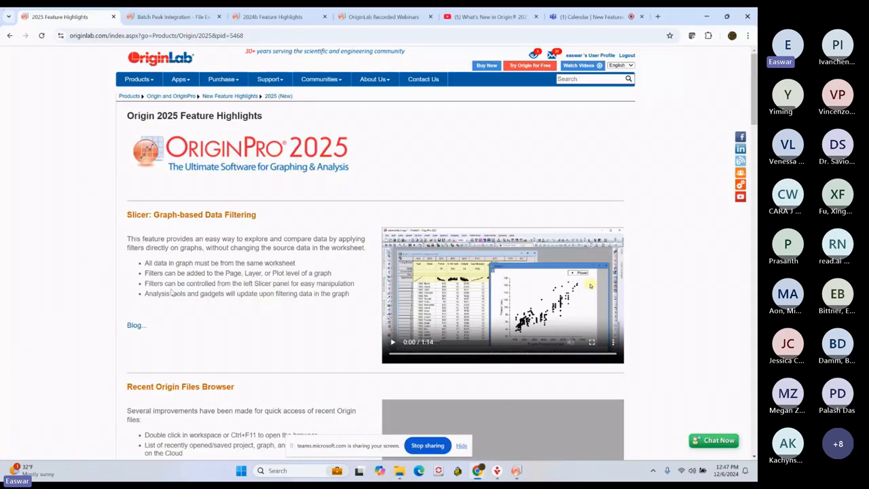
pyautogui.click(133, 325)
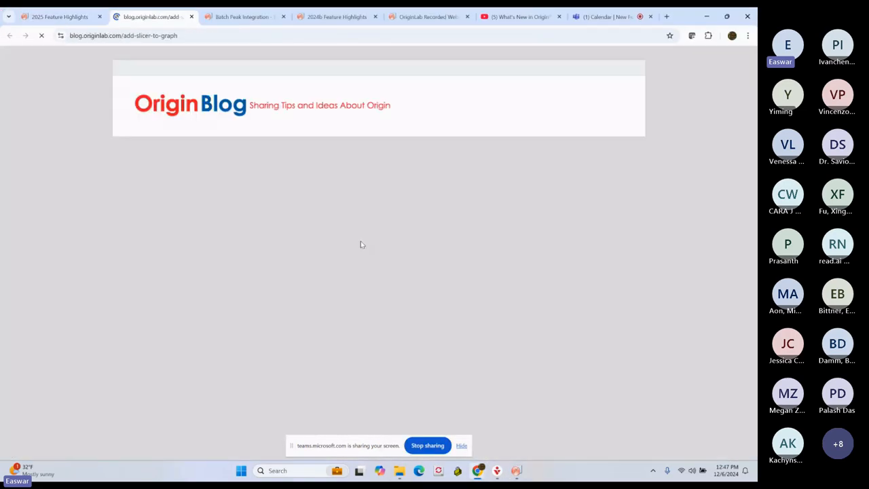
pyautogui.scroll(-1, 364, 238)
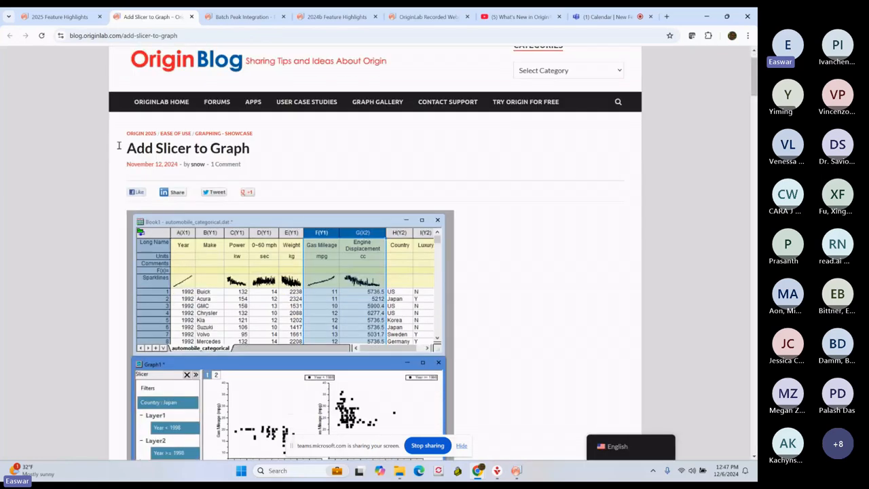
pyautogui.scroll(-15, 296, 170)
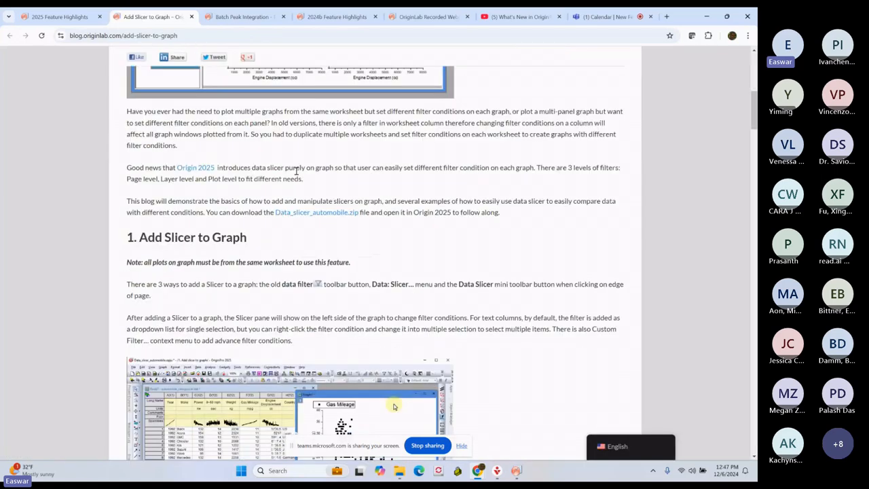
pyautogui.scroll(-13, 298, 178)
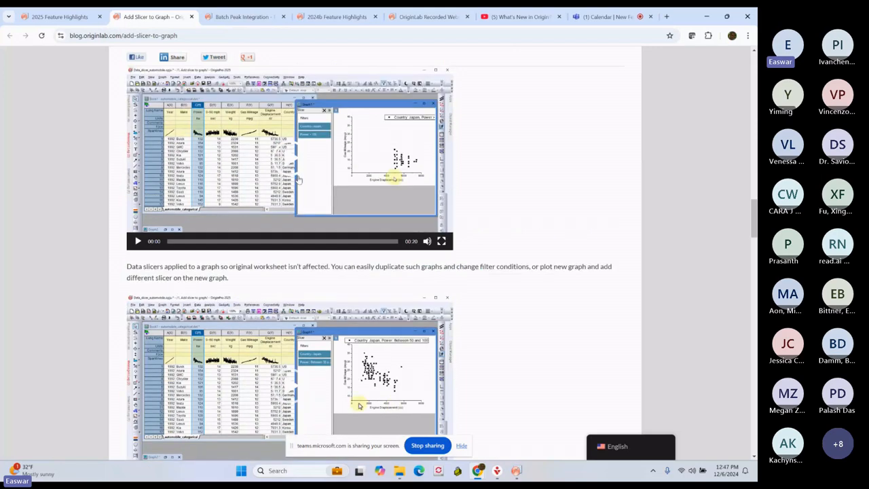
pyautogui.scroll(10, 294, 172)
pyautogui.scroll(10, 293, 234)
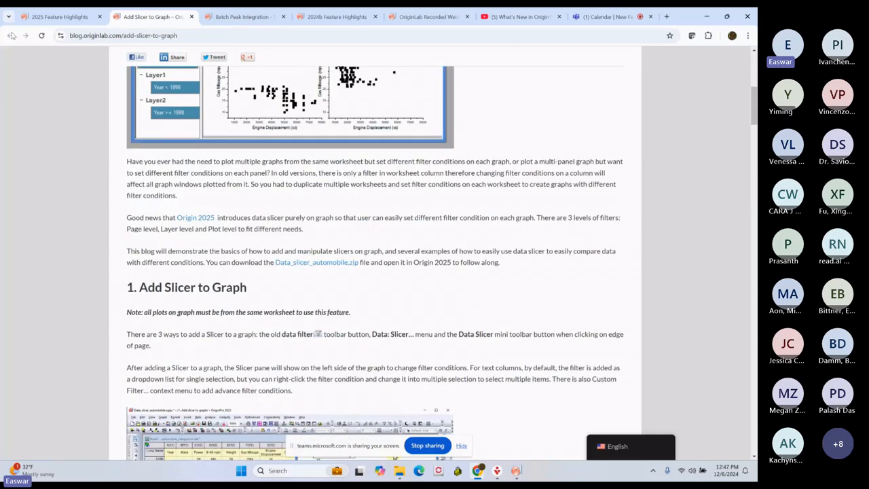
pyautogui.click(192, 17)
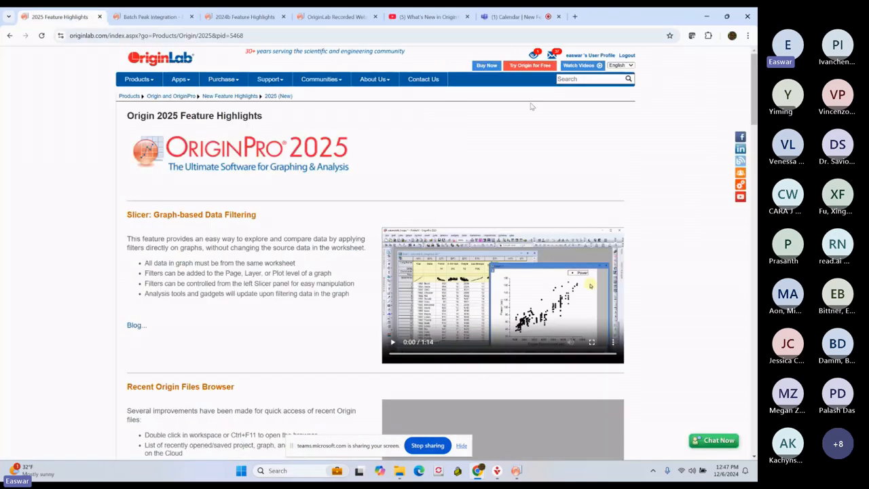
# Step: Open OriginLab's YouTube channel from the 2025 Feature Highlights page, show its playlists, and return to the highlights page
pyautogui.click(746, 203)
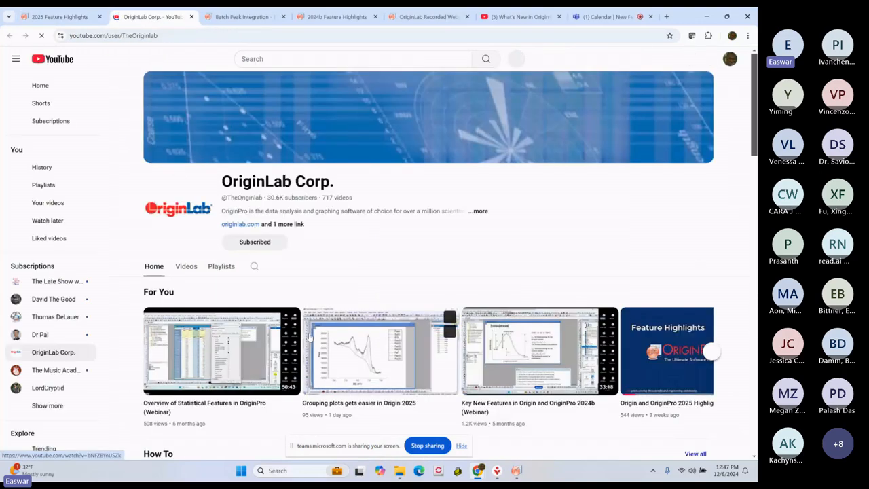
pyautogui.click(220, 268)
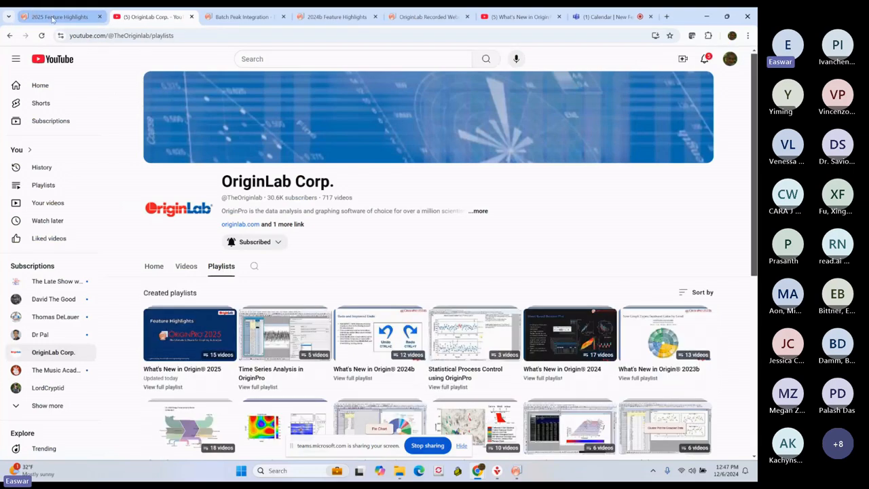
pyautogui.click(52, 17)
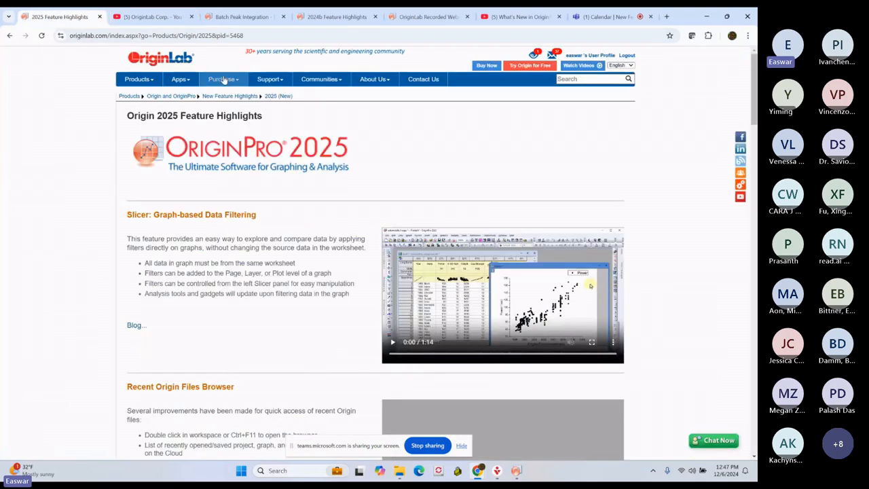
# Step: Go to OriginLab's Training Webinars page and open the list of all recorded webinars
pyautogui.click(272, 80)
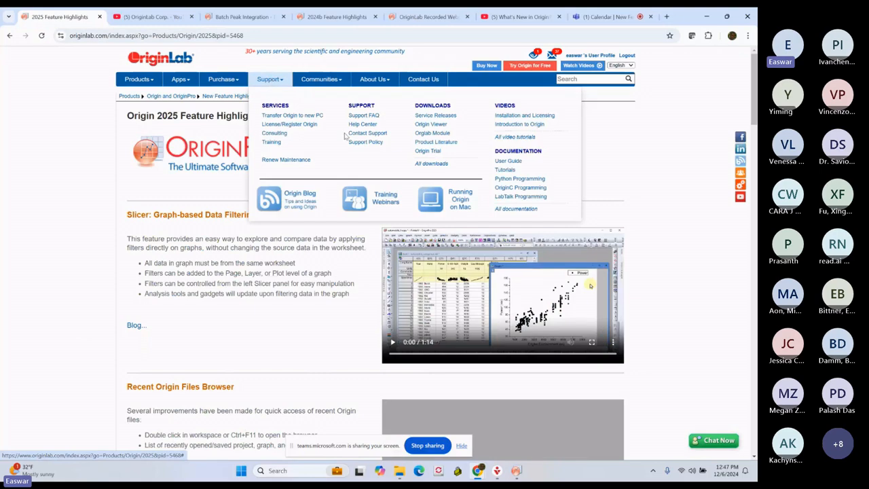
pyautogui.click(374, 202)
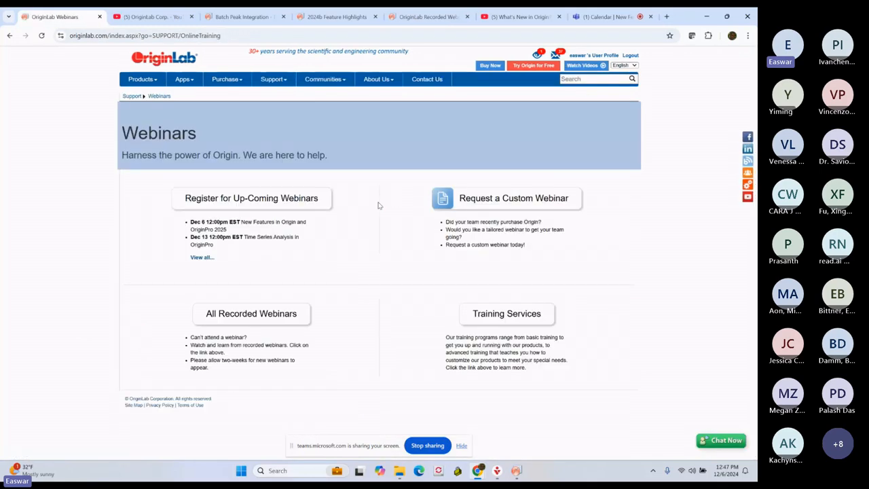
pyautogui.click(236, 323)
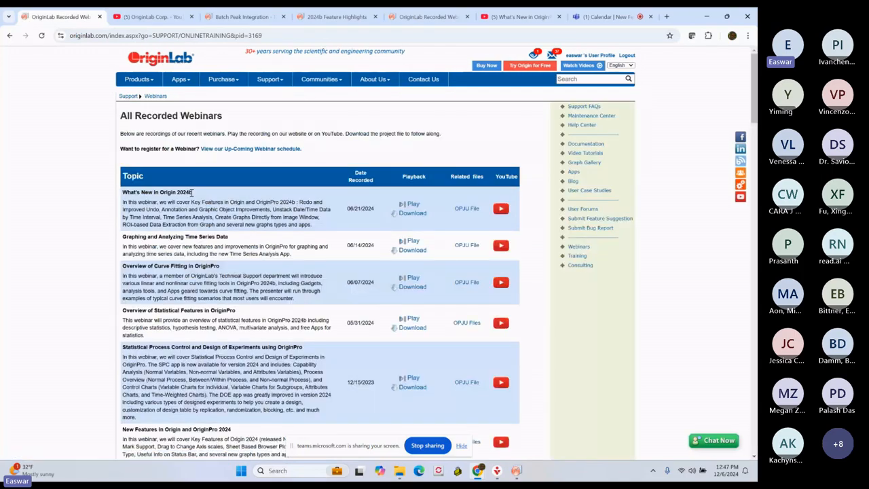